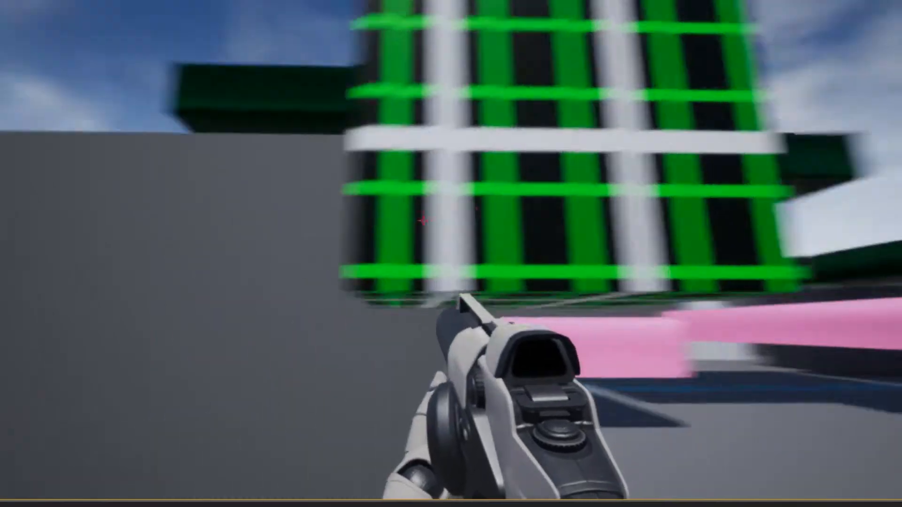
# Inspect the green-and-white grid texture on the large cube in the running level, and end the play session
pyautogui.press('w')
pyautogui.press('a')
pyautogui.press('a')
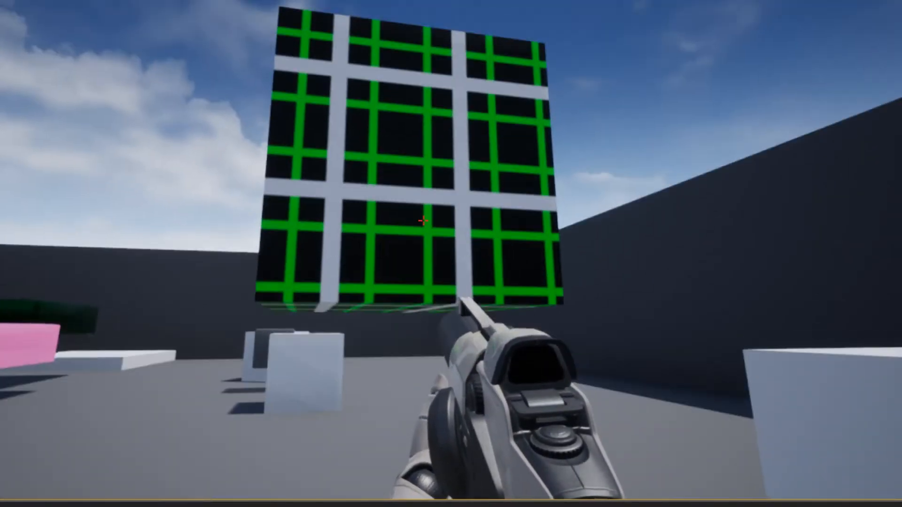
pyautogui.press('Escape')
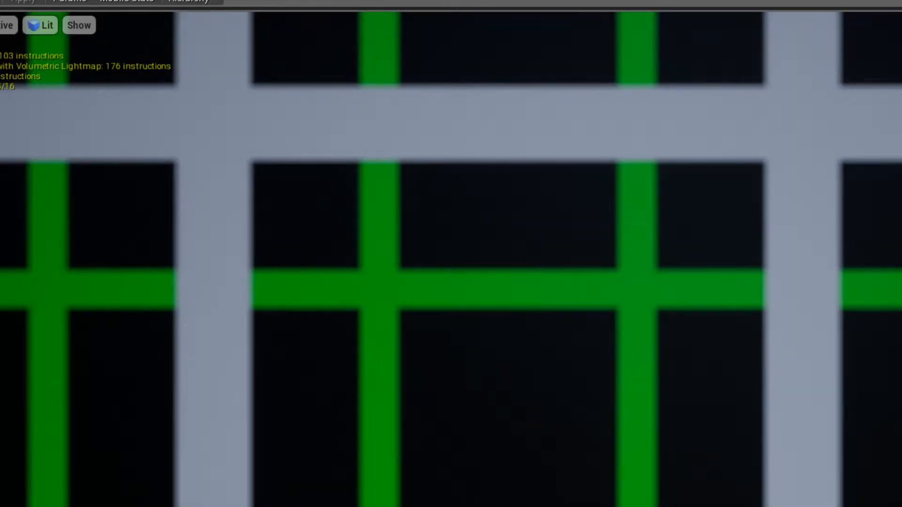
# Examine the grid material on the preview cube from farther away and from another angle
pyautogui.scroll(-5, 452, 259)
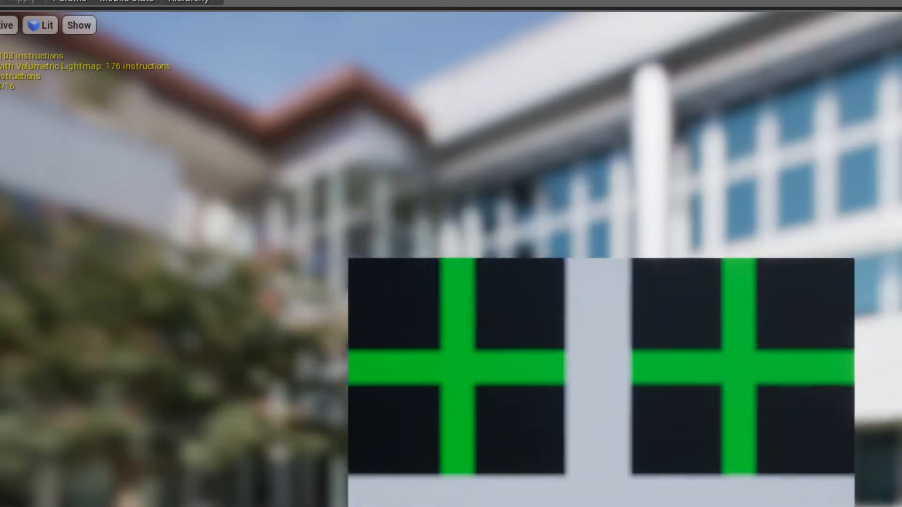
pyautogui.moveTo(452, 253); pyautogui.dragTo(527, 268)
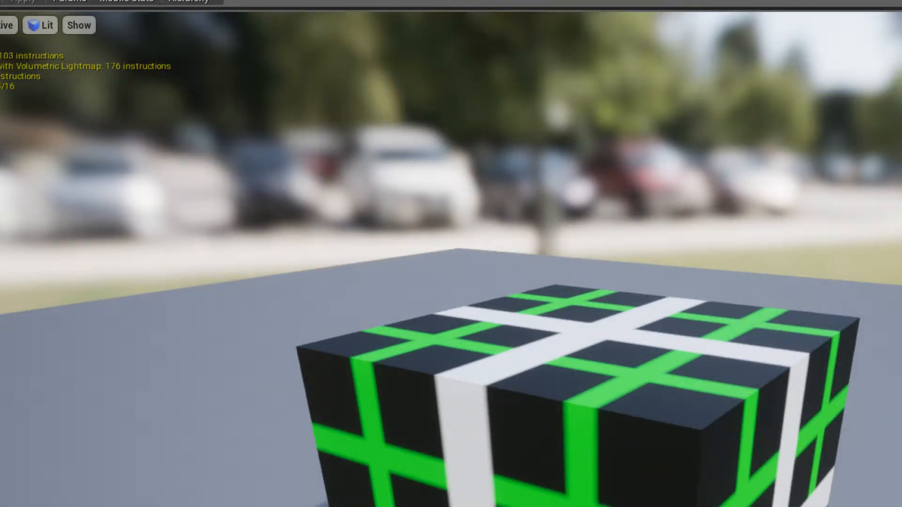
pyautogui.hotkey('ctrl', 's')
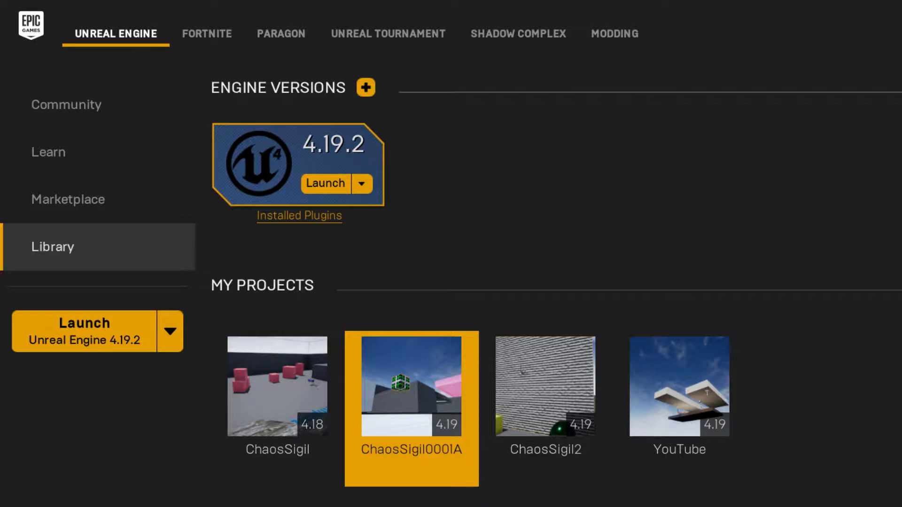
# Switch to Piskel and fill the blank canvas with black
pyautogui.hotkey('alt', 'Tab')
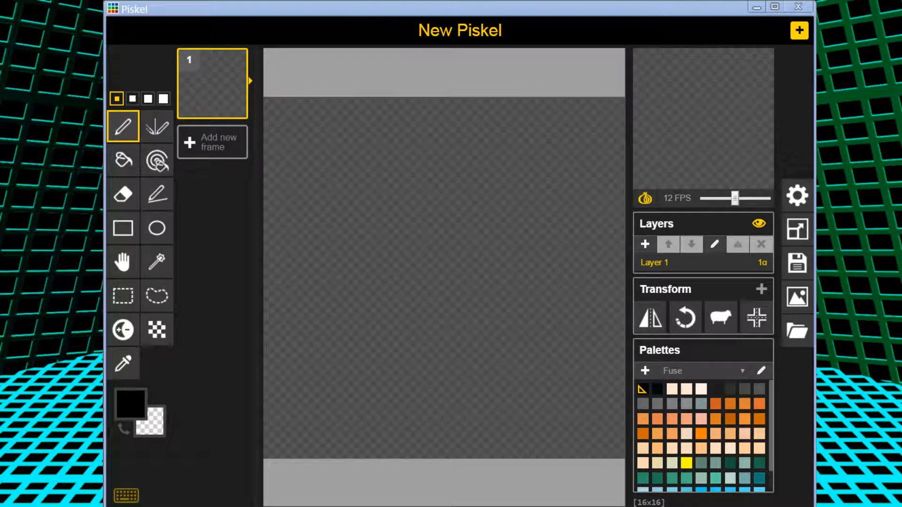
pyautogui.click(123, 160)
pyautogui.click(470, 266)
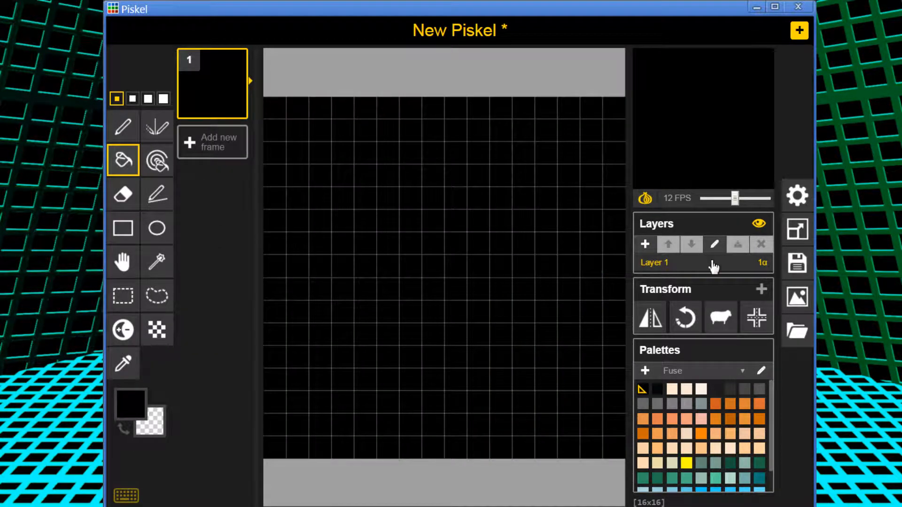
# Resize the canvas to 32 by 32 px and fill the empty area with black
pyautogui.click(797, 230)
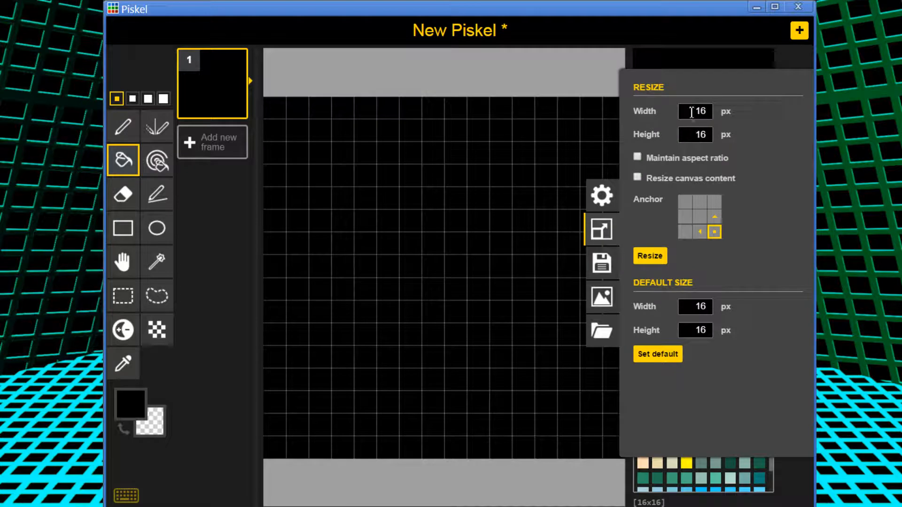
pyautogui.write('32')
pyautogui.press('Tab')
pyautogui.write('32')
pyautogui.press('Return')
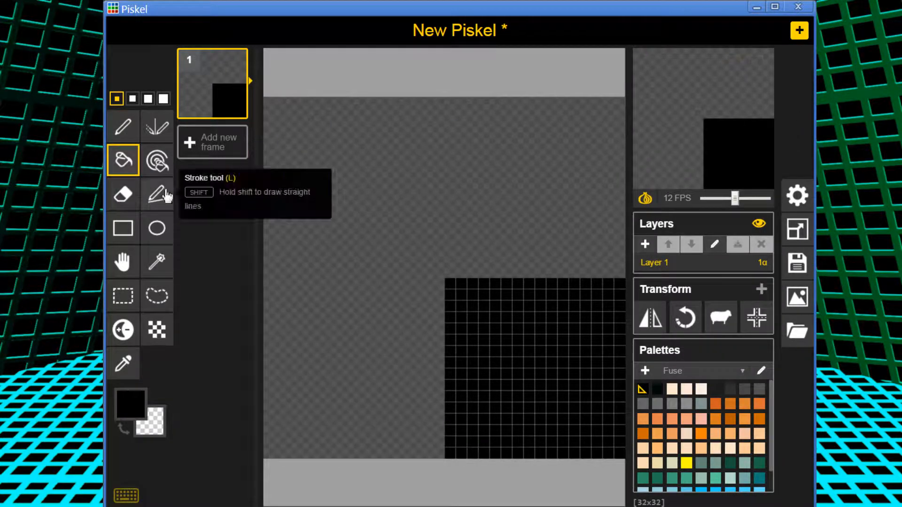
pyautogui.click(444, 202)
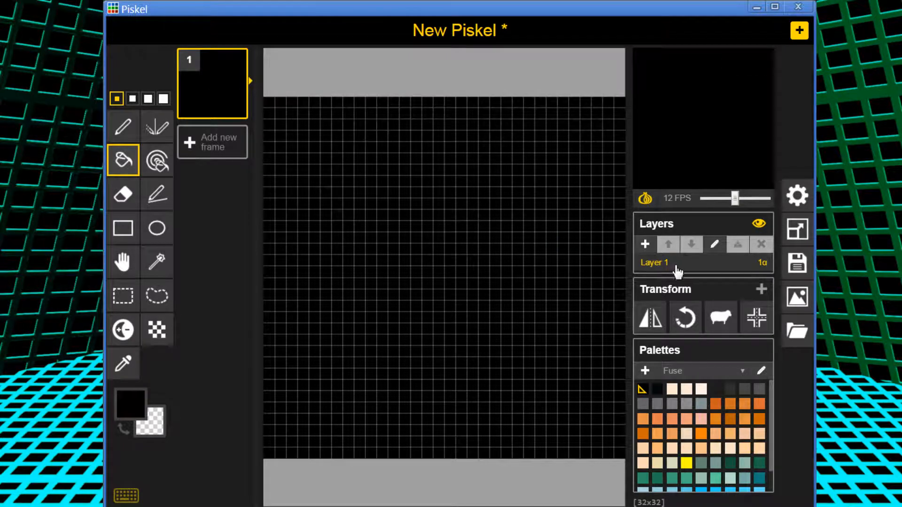
# Rename the layer to Black_bg
pyautogui.click(715, 245)
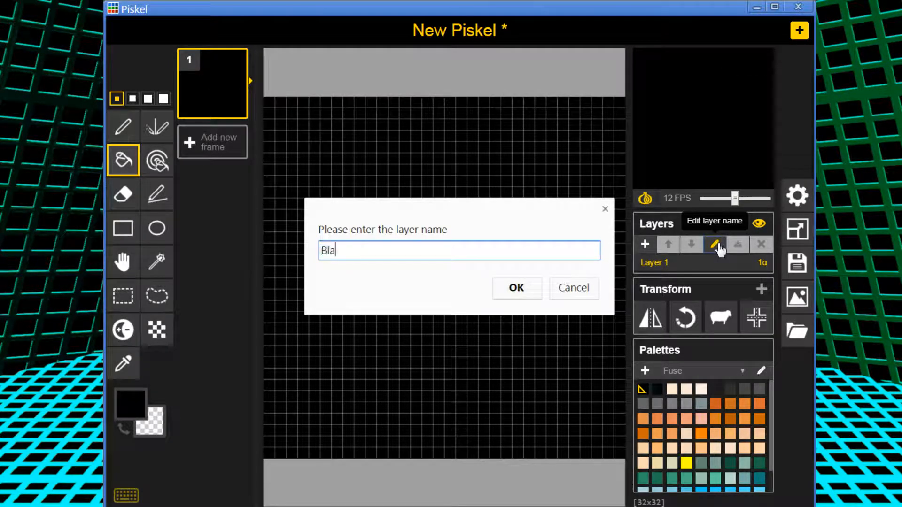
pyautogui.write('Black_bg')
pyautogui.press('Return')
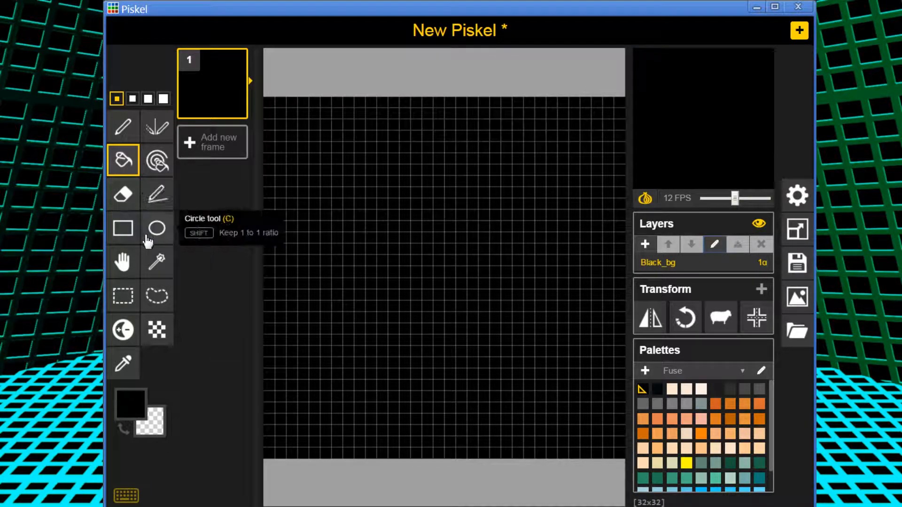
# Draw four dark purple diagonal strokes from near the canvas corners toward the center, leaving a gap in the middle
pyautogui.click(158, 196)
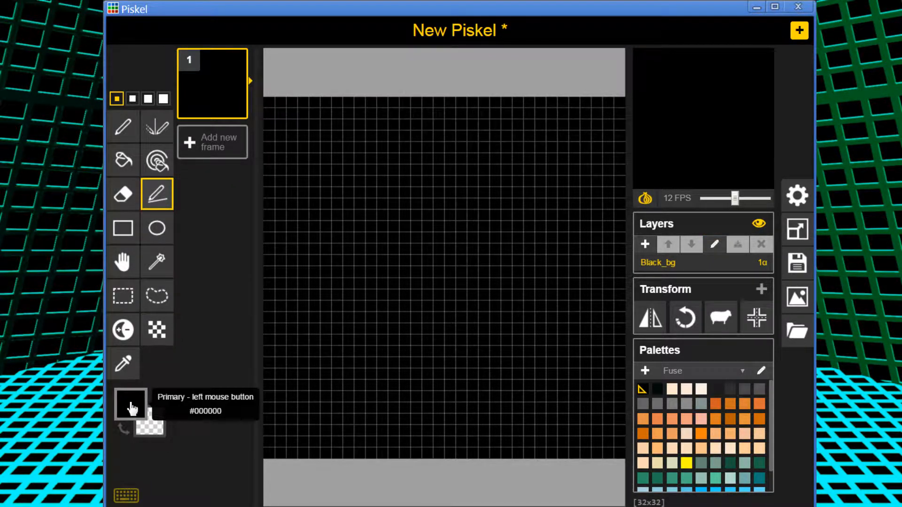
pyautogui.click(131, 408)
pyautogui.click(237, 286)
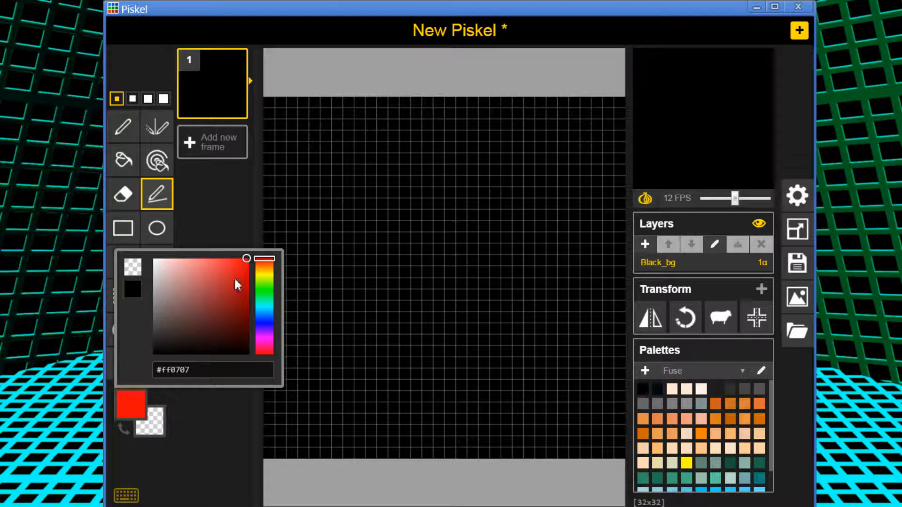
pyautogui.click(266, 336)
pyautogui.click(238, 319)
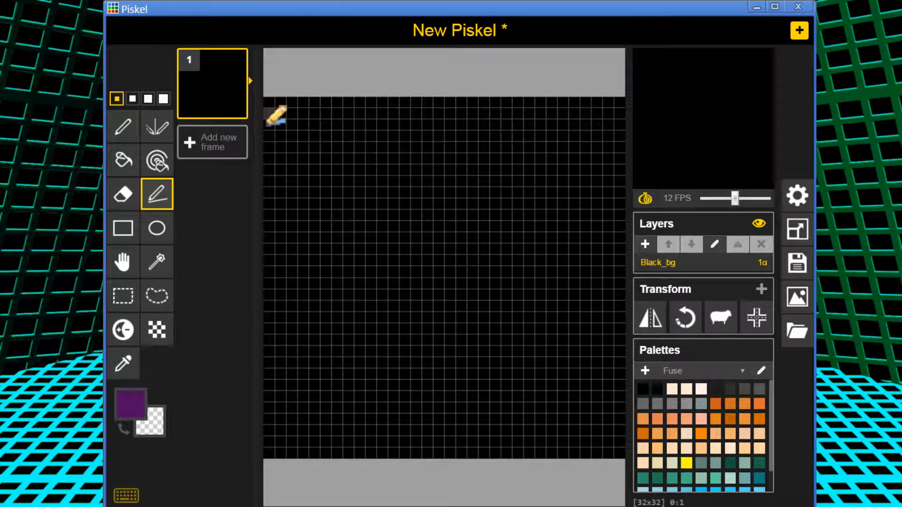
pyautogui.moveTo(267, 123); pyautogui.dragTo(416, 271)
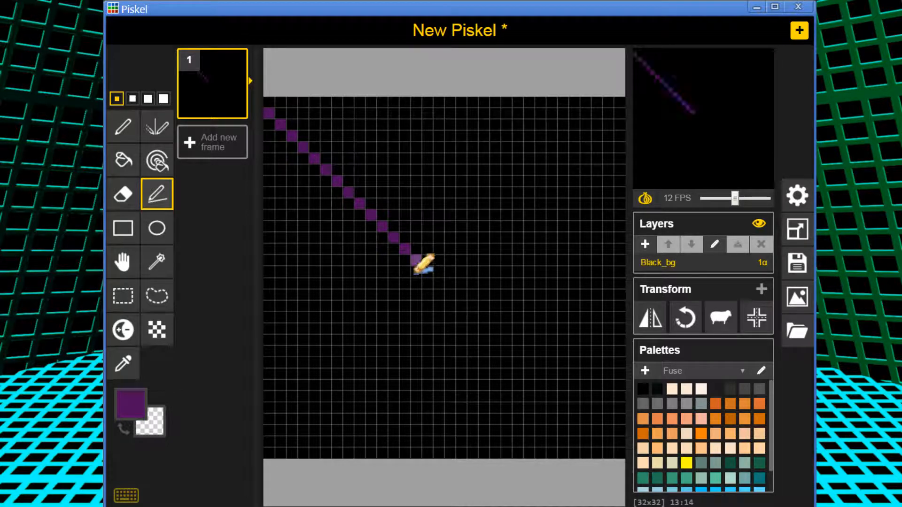
pyautogui.moveTo(272, 446); pyautogui.dragTo(416, 284)
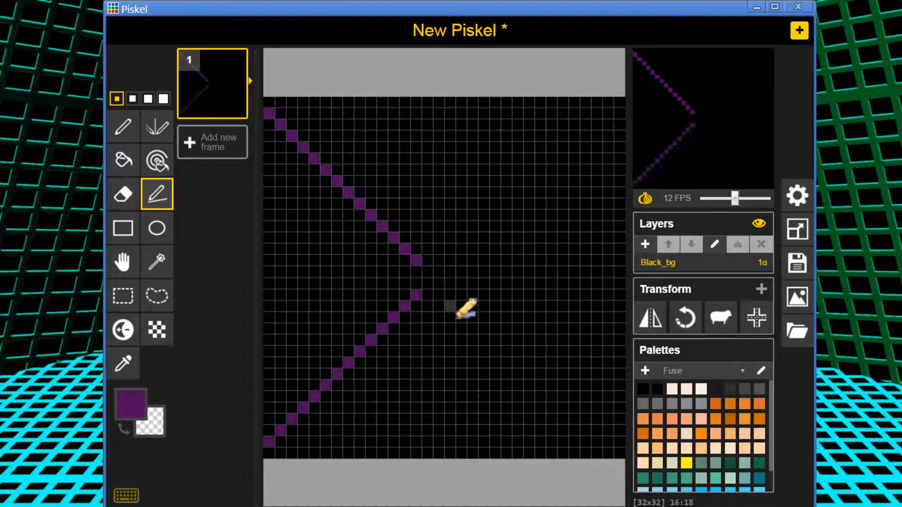
pyautogui.moveTo(619, 441); pyautogui.dragTo(484, 305)
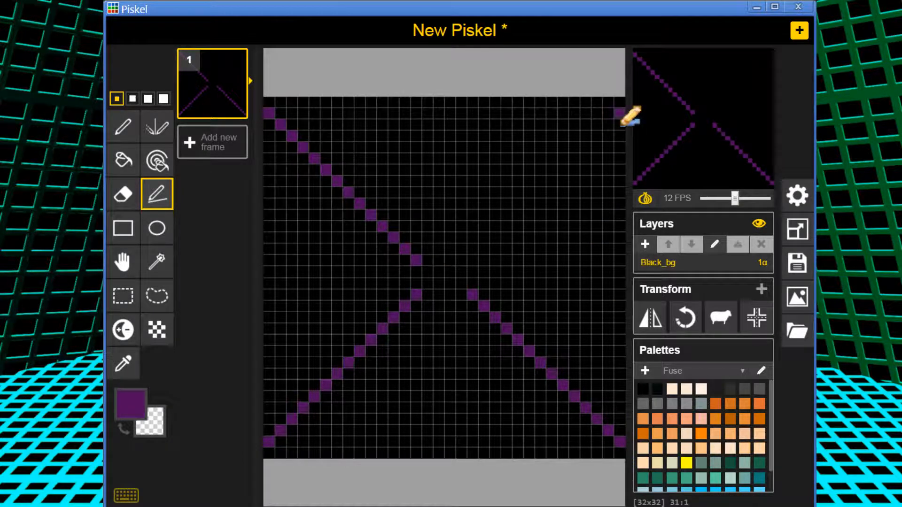
pyautogui.moveTo(621, 124); pyautogui.dragTo(474, 264)
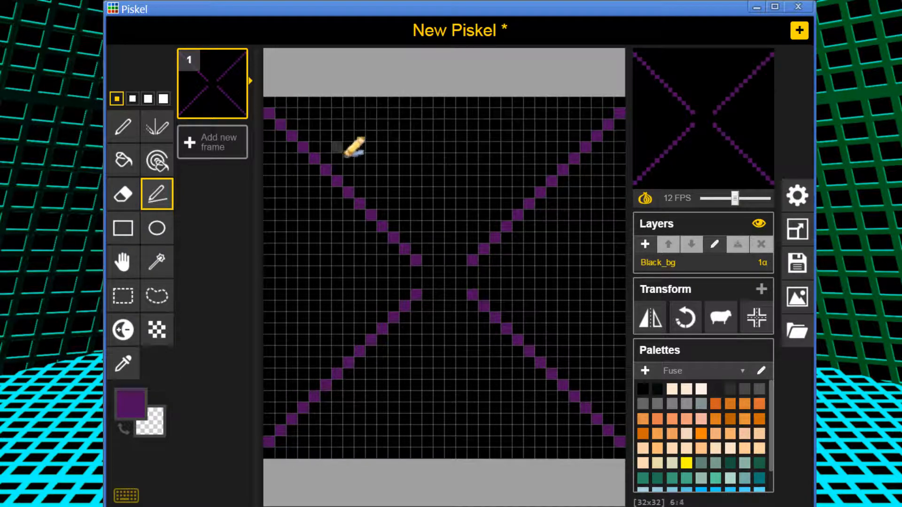
# Draw a second parallel purple line beside each diagonal, on its side facing the upper or lower canvas edge
pyautogui.moveTo(291, 103)
pyautogui.mouseDown()
pyautogui.moveTo(410, 202)
pyautogui.moveTo(433, 233)
pyautogui.mouseUp()
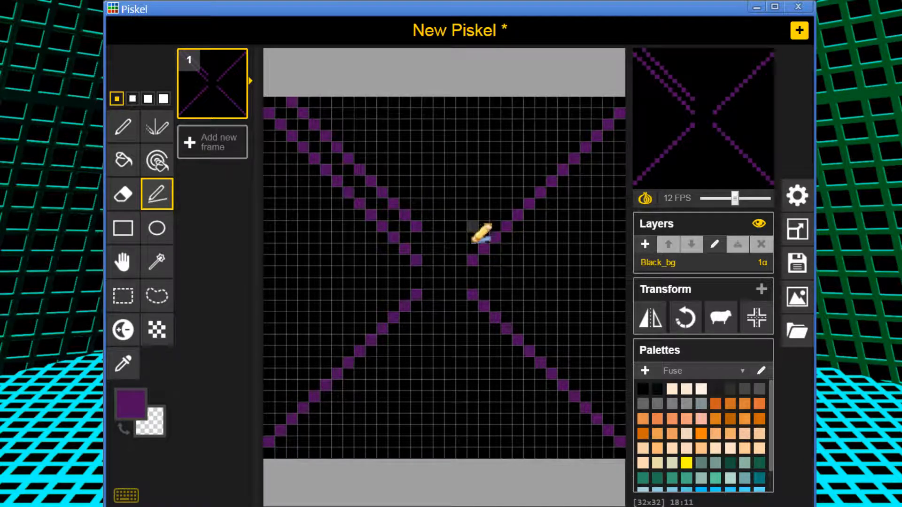
pyautogui.moveTo(479, 233); pyautogui.dragTo(609, 106)
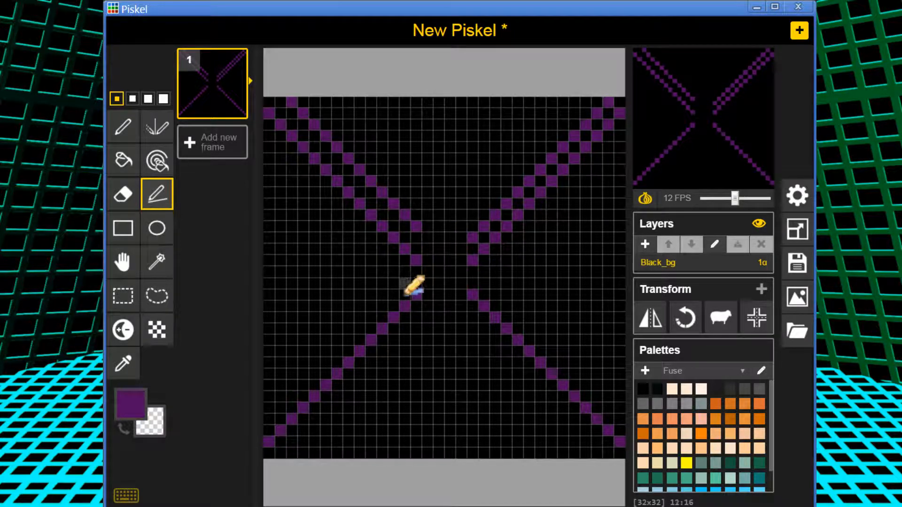
pyautogui.moveTo(293, 452)
pyautogui.mouseDown()
pyautogui.moveTo(400, 398)
pyautogui.moveTo(432, 318)
pyautogui.moveTo(423, 331)
pyautogui.mouseUp()
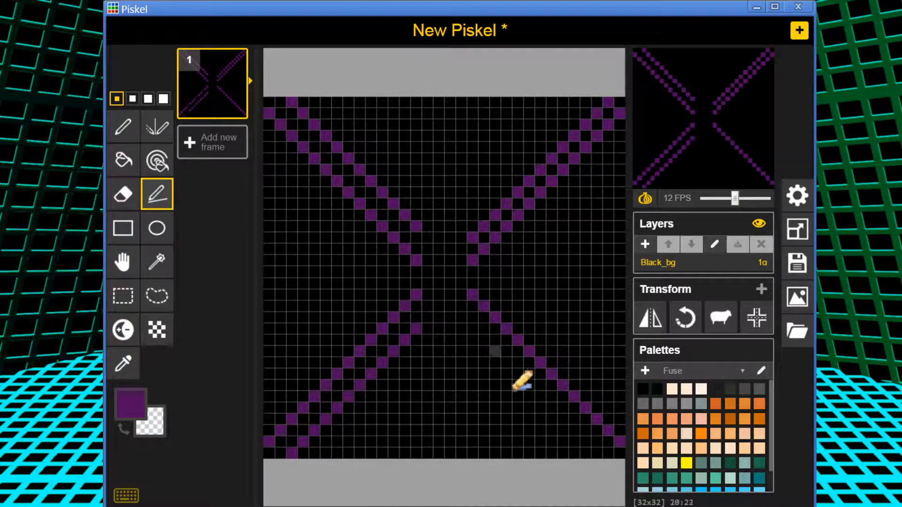
pyautogui.moveTo(596, 452); pyautogui.dragTo(472, 332)
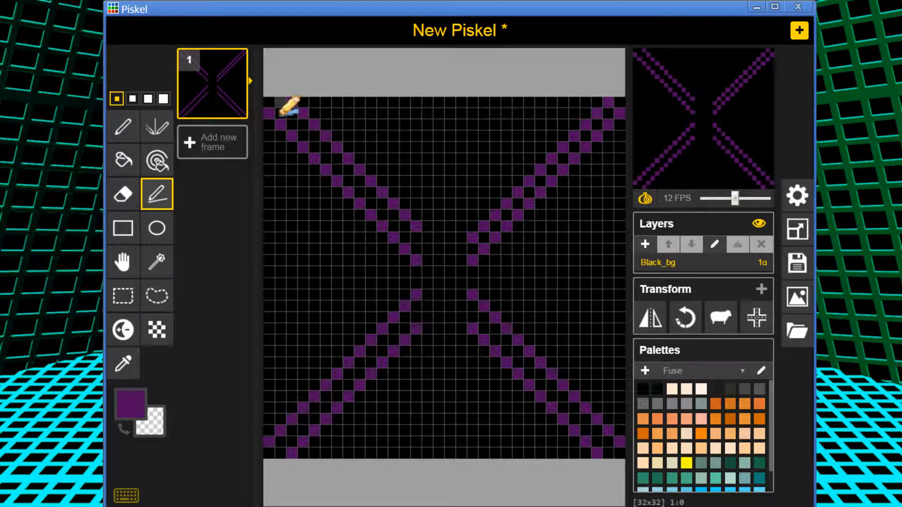
# Erase the upper line of the upper-left arm to transparency and draw a purple line directly below it
pyautogui.moveTo(291, 104); pyautogui.dragTo(416, 227, button='right')
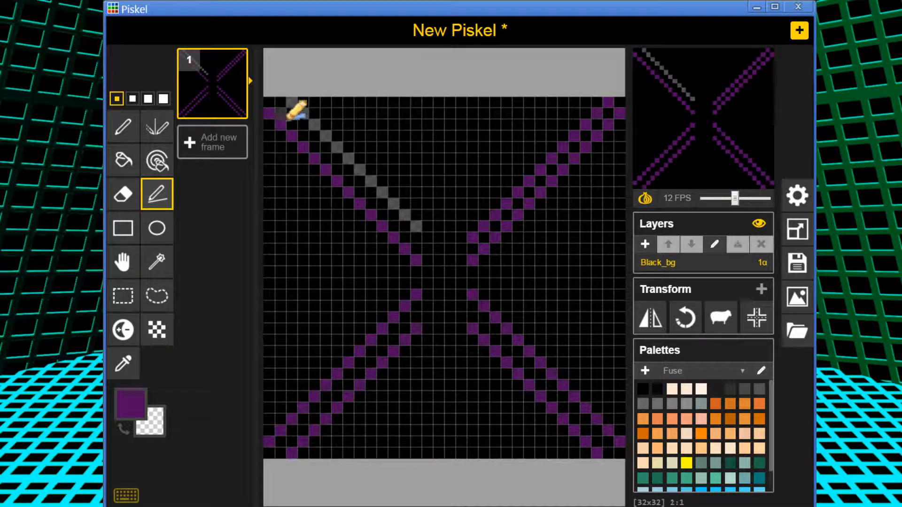
pyautogui.moveTo(281, 104); pyautogui.dragTo(424, 248)
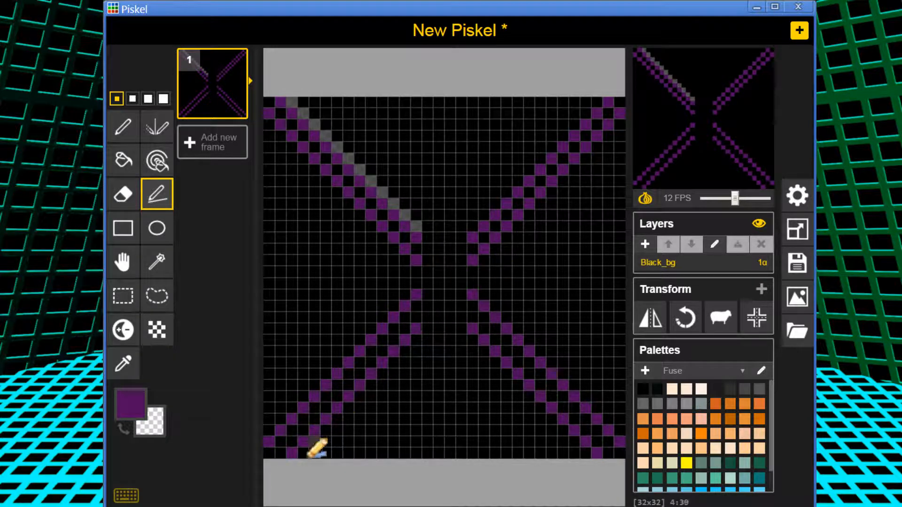
# Thicken the lower lines of the upper arms and both lines of the lower arms in purple, and erase the upper-right arm's middle line
pyautogui.moveTo(278, 129); pyautogui.dragTo(426, 278)
pyautogui.moveTo(270, 431); pyautogui.dragTo(417, 295)
pyautogui.moveTo(475, 274); pyautogui.dragTo(634, 125)
pyautogui.moveTo(474, 296)
pyautogui.mouseDown()
pyautogui.moveTo(610, 395)
pyautogui.moveTo(625, 433)
pyautogui.mouseUp()
pyautogui.moveTo(305, 454)
pyautogui.mouseDown()
pyautogui.moveTo(405, 377)
pyautogui.moveTo(418, 343)
pyautogui.mouseUp()
pyautogui.moveTo(473, 341); pyautogui.dragTo(588, 454)
pyautogui.moveTo(473, 274); pyautogui.dragTo(630, 115)
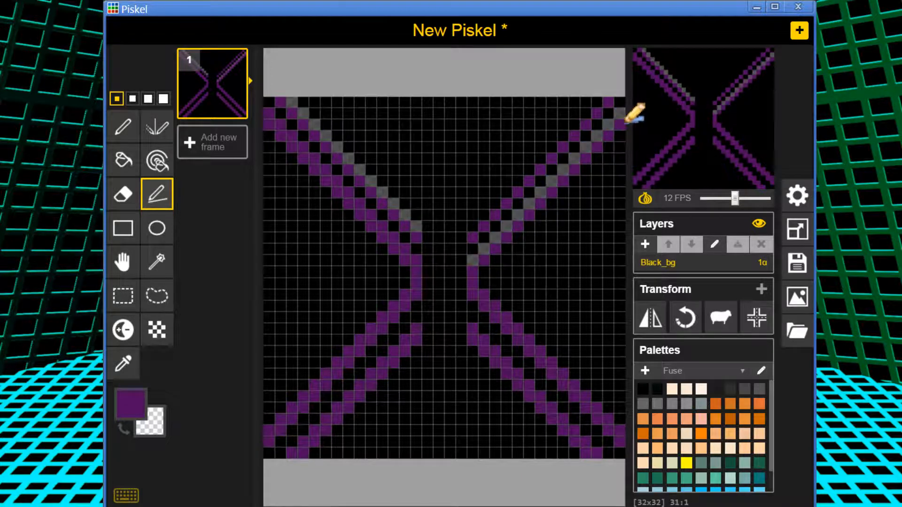
# Sample the black background color and paint the erased line of the upper-left arm black with the Stroke tool
pyautogui.click(122, 363)
pyautogui.click(433, 145)
pyautogui.click(157, 193)
pyautogui.moveTo(292, 103); pyautogui.dragTo(422, 229)
# Sample the purple from the artwork and redraw the upper line of the upper-left arm with the Stroke tool
pyautogui.press('o')
pyautogui.click(323, 394)
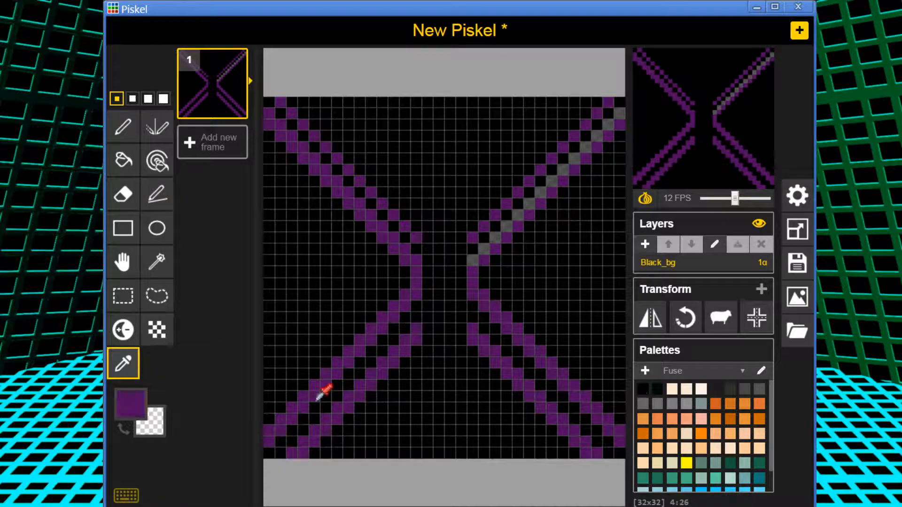
pyautogui.click(157, 193)
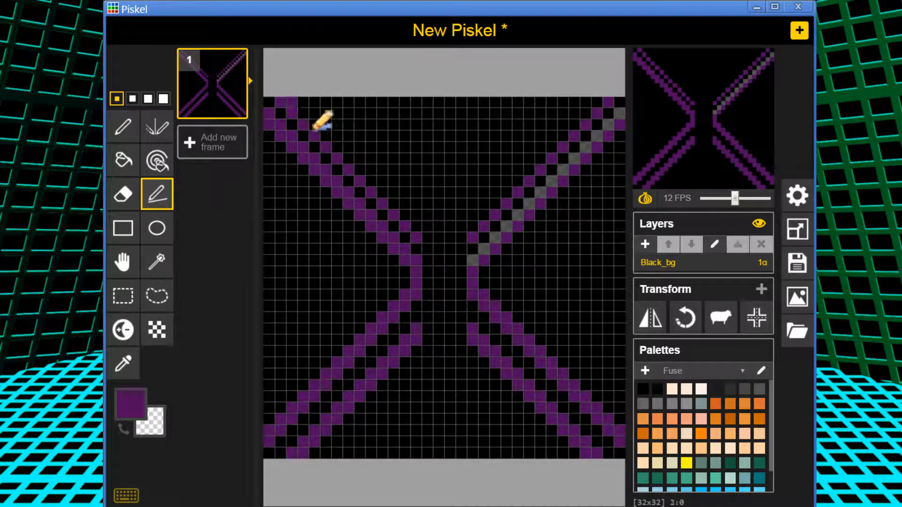
pyautogui.moveTo(314, 128)
pyautogui.mouseDown()
pyautogui.moveTo(427, 239)
pyautogui.moveTo(420, 237)
pyautogui.mouseUp()
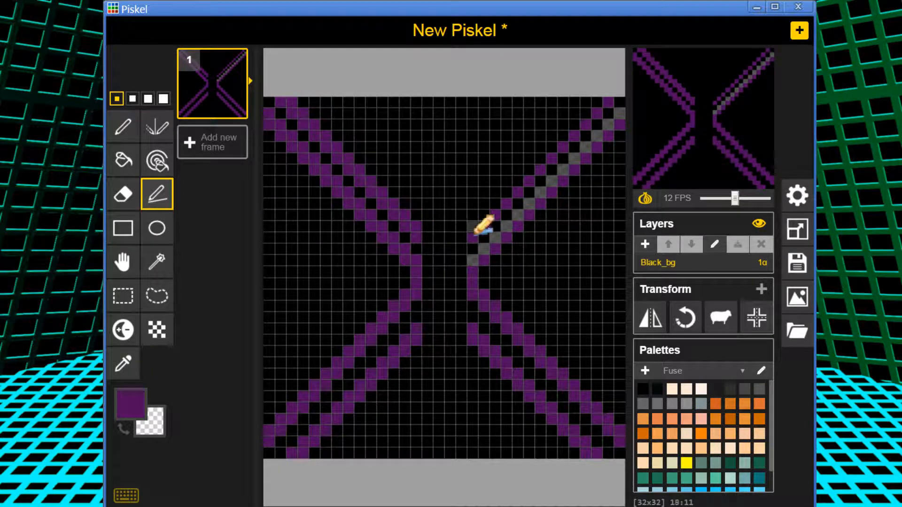
# Thicken the upper line of the upper-right arm and join the arms with horizontal purple lines above and below the center
pyautogui.moveTo(480, 222); pyautogui.dragTo(603, 105)
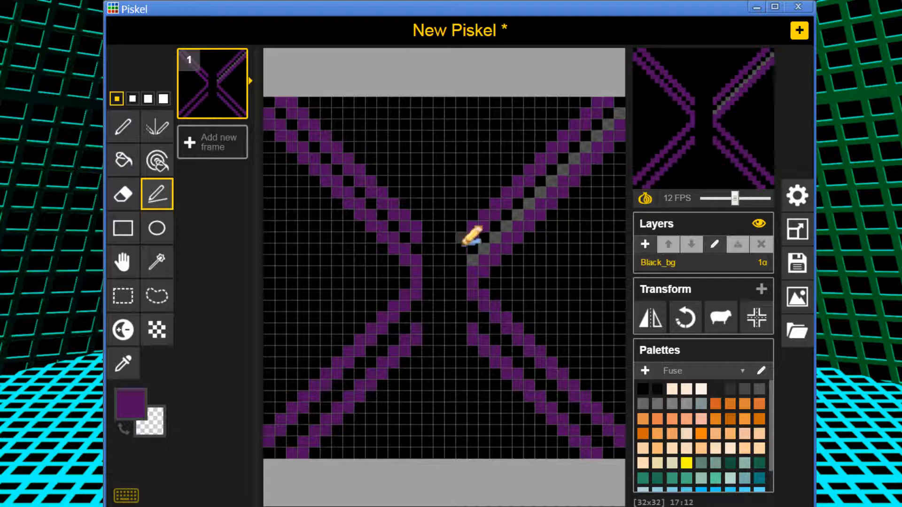
pyautogui.moveTo(416, 238); pyautogui.dragTo(466, 238)
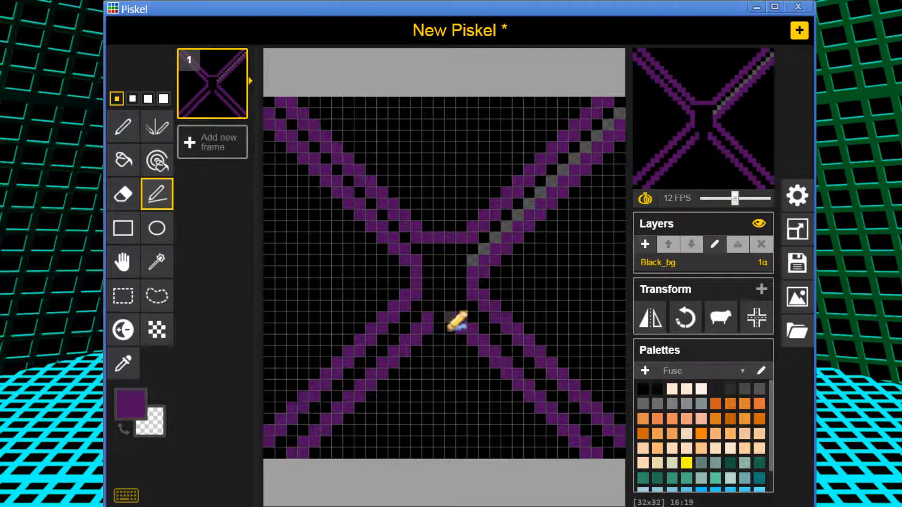
pyautogui.moveTo(468, 317); pyautogui.dragTo(426, 318)
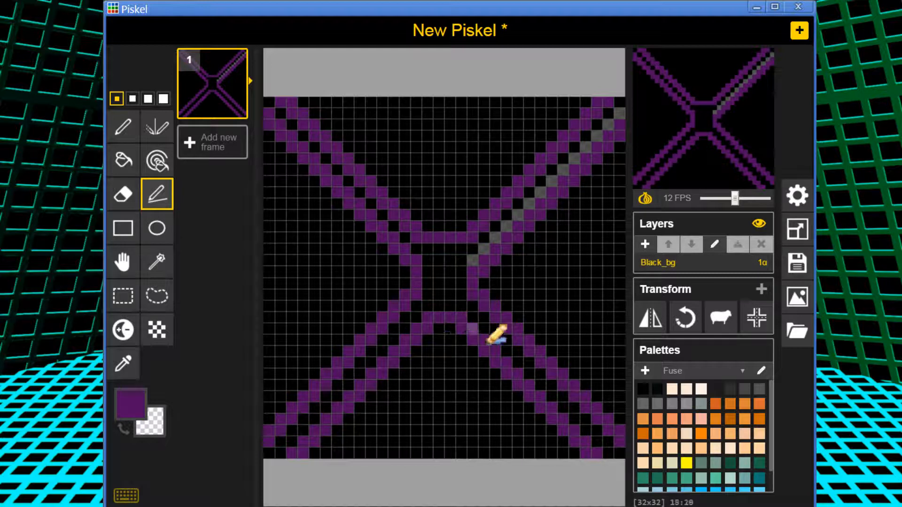
# Sample black and stroke a diagonal gap between the purple lines of the upper-left arm, starting at pixel 1:0
pyautogui.click(123, 363)
pyautogui.click(375, 367)
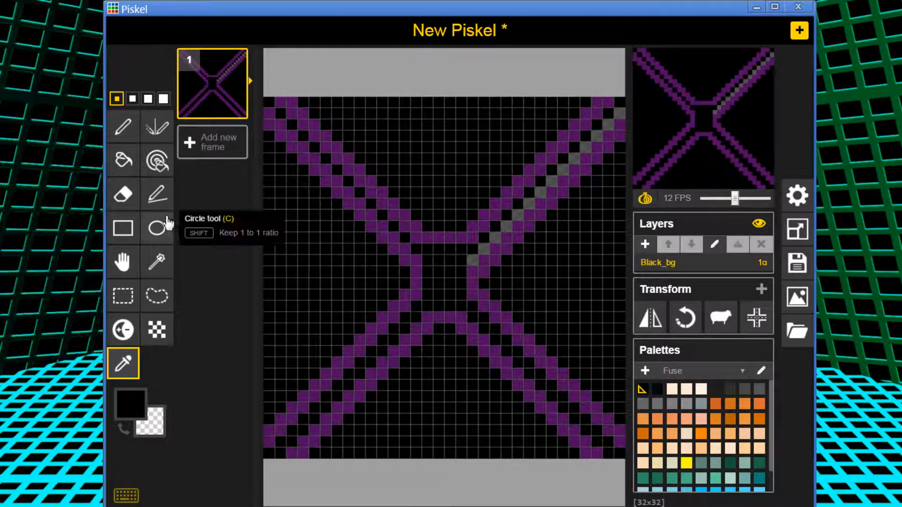
pyautogui.click(157, 194)
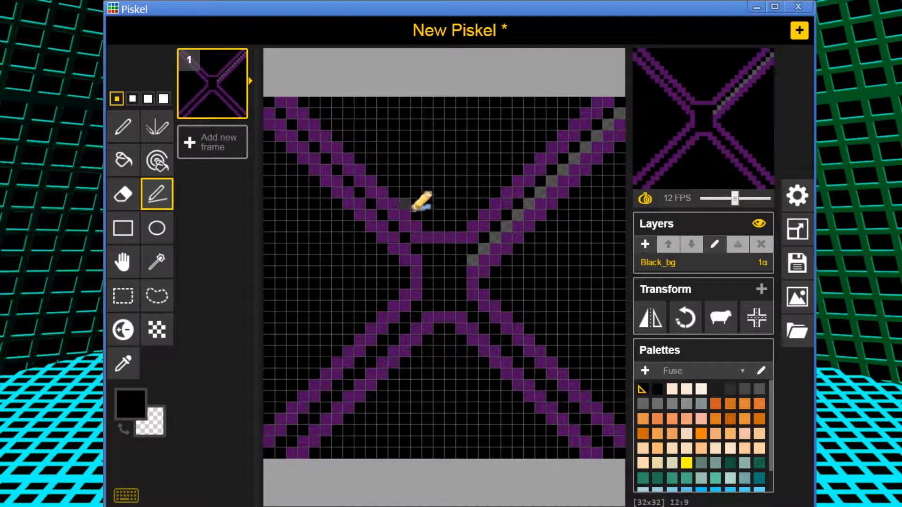
pyautogui.moveTo(280, 102); pyautogui.dragTo(409, 240)
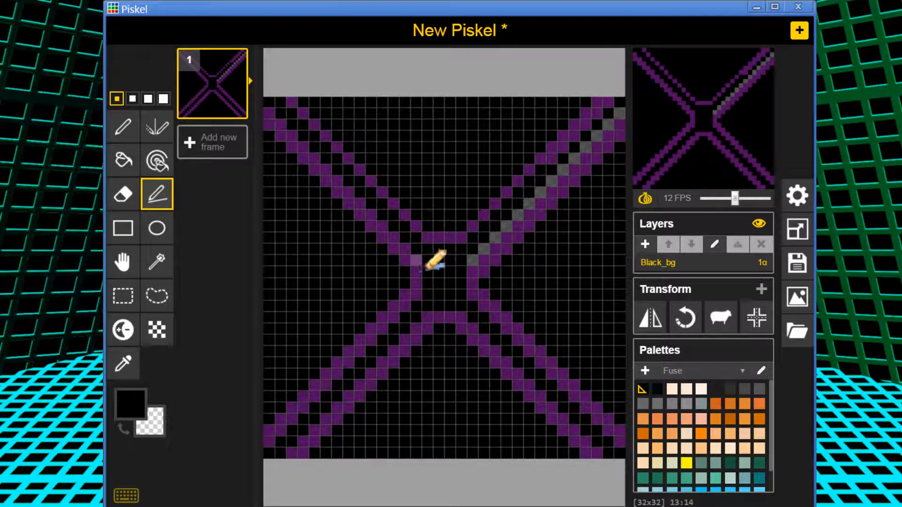
# Paint the erased diagonal in the upper-right arm black and sample purple to thicken the upper lines of both upper arms with Stroke
pyautogui.moveTo(479, 265)
pyautogui.mouseDown()
pyautogui.moveTo(589, 144)
pyautogui.moveTo(618, 125)
pyautogui.mouseUp()
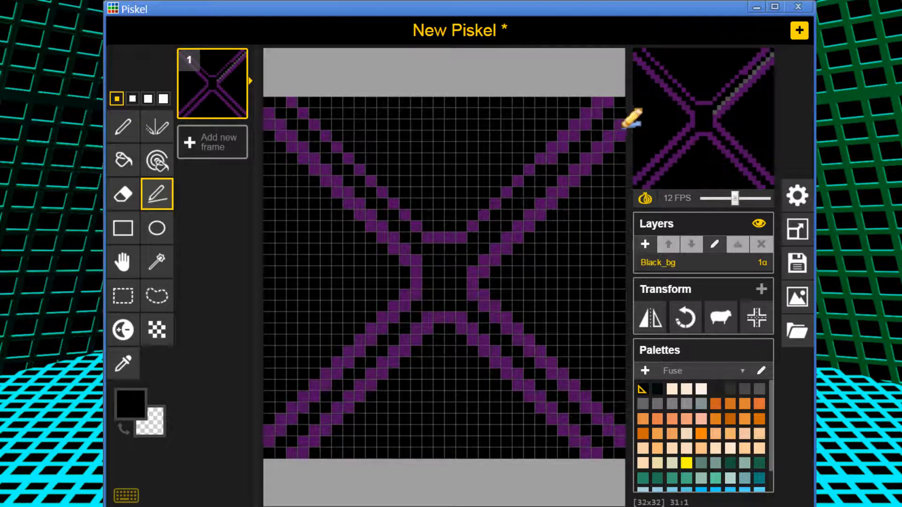
pyautogui.click(124, 363)
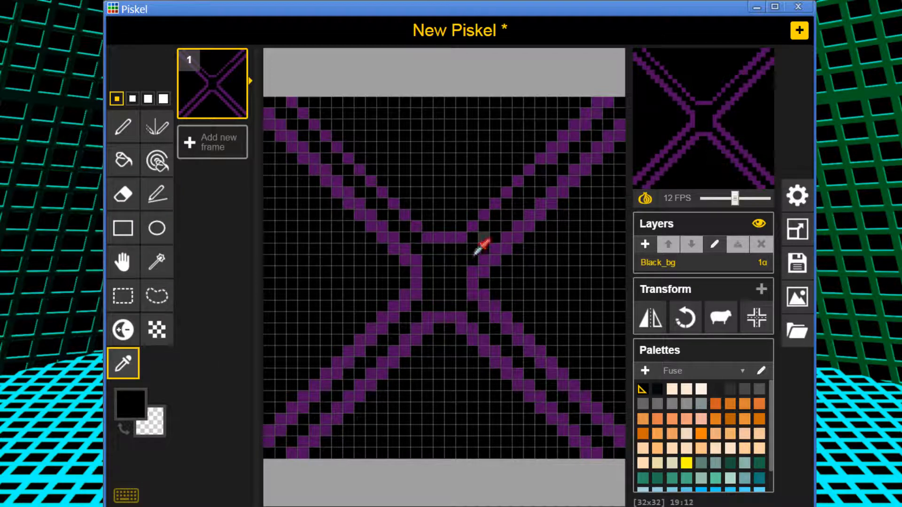
pyautogui.click(428, 234)
pyautogui.click(157, 194)
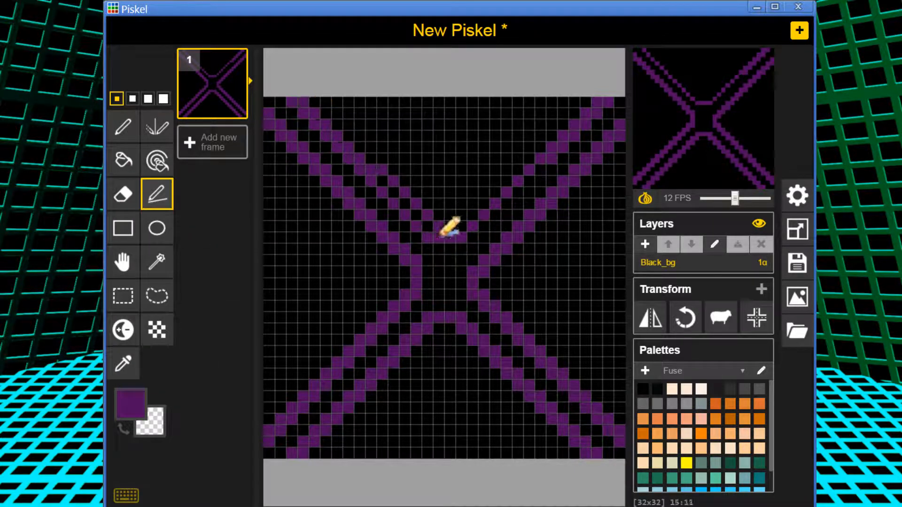
pyautogui.moveTo(439, 232)
pyautogui.mouseDown()
pyautogui.moveTo(428, 230)
pyautogui.moveTo(561, 143)
pyautogui.moveTo(589, 104)
pyautogui.mouseUp()
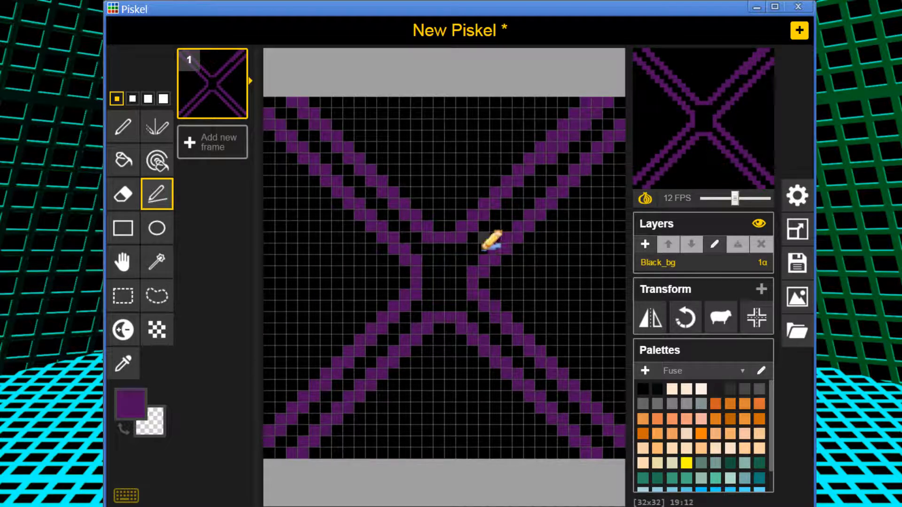
# Erase the extra purple pixels along the inner edge of the upper-right arm's outer end and stroke them over with sampled black
pyautogui.moveTo(546, 183); pyautogui.dragTo(621, 99)
pyautogui.click(133, 369)
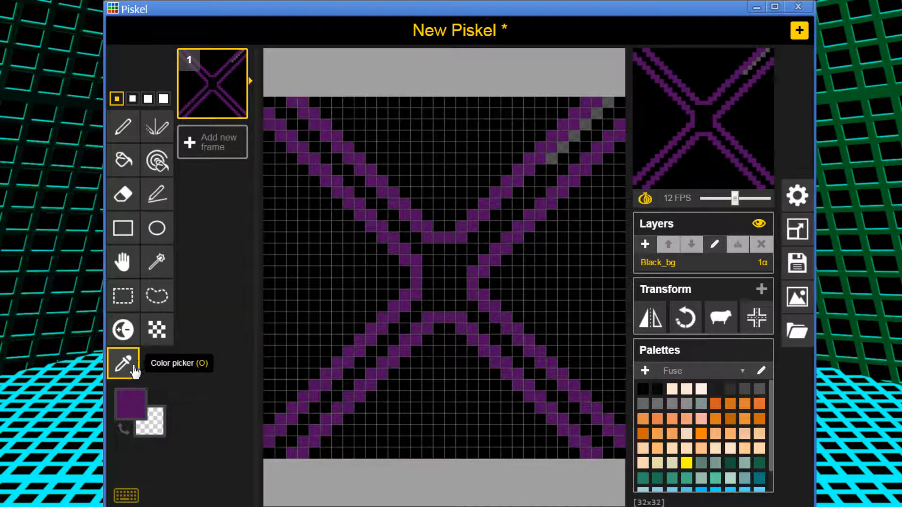
pyautogui.click(306, 266)
pyautogui.click(157, 194)
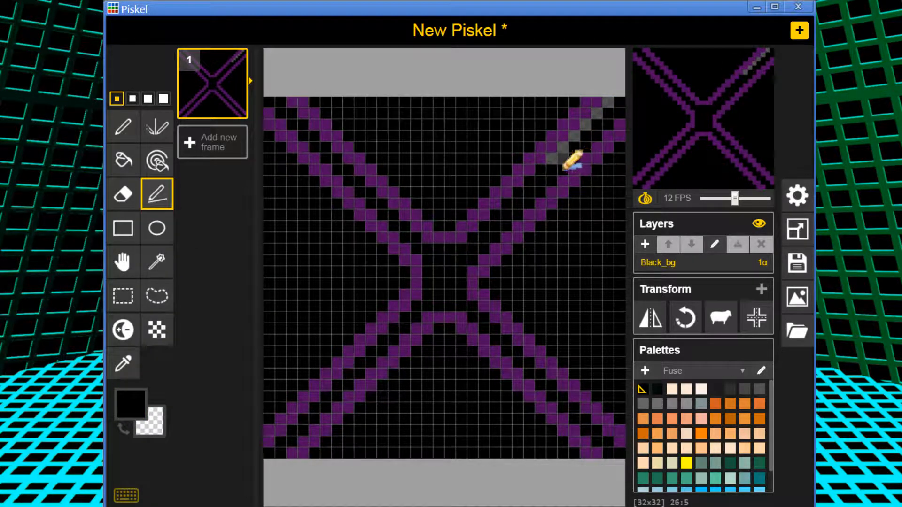
pyautogui.moveTo(561, 167); pyautogui.dragTo(607, 117)
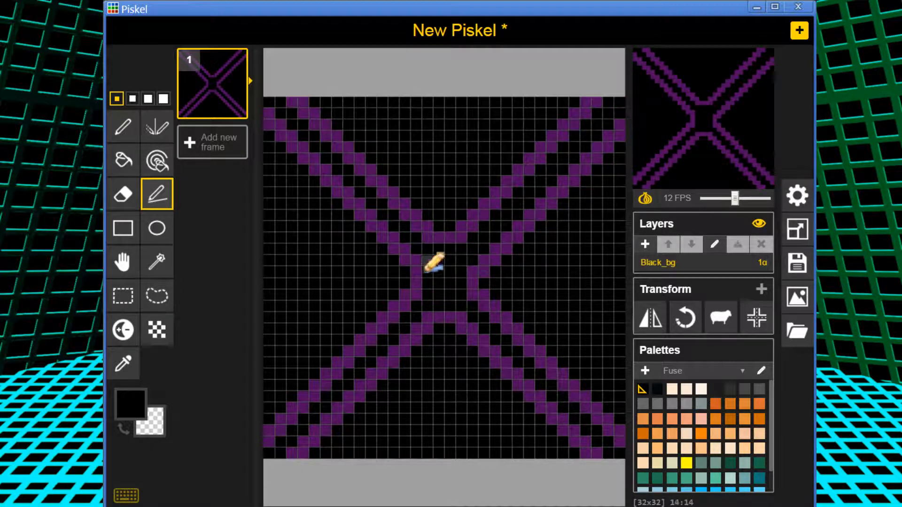
# Stroke the inner edge of the upper-left arm's lower line black, then thicken its outer side with a sampled purple diagonal
pyautogui.moveTo(416, 261)
pyautogui.mouseDown()
pyautogui.moveTo(301, 135)
pyautogui.moveTo(268, 114)
pyautogui.mouseUp()
pyautogui.click(123, 363)
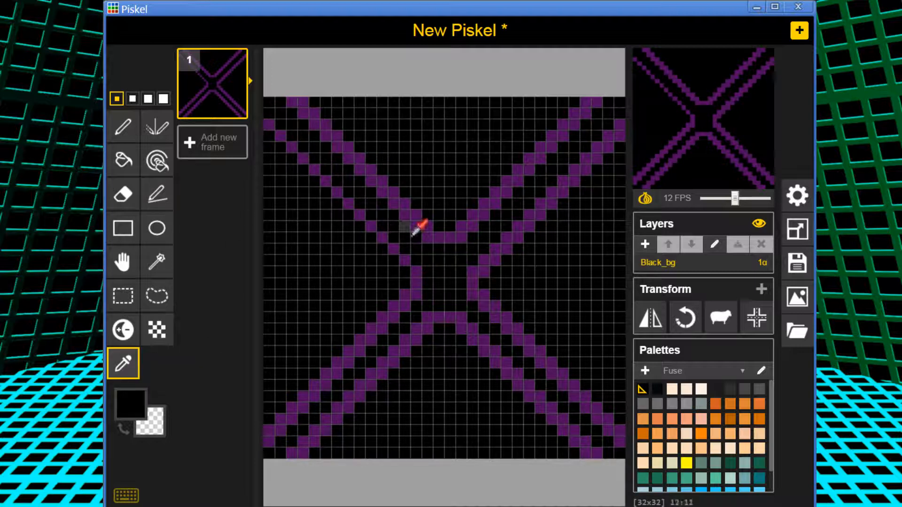
pyautogui.click(420, 221)
pyautogui.click(157, 194)
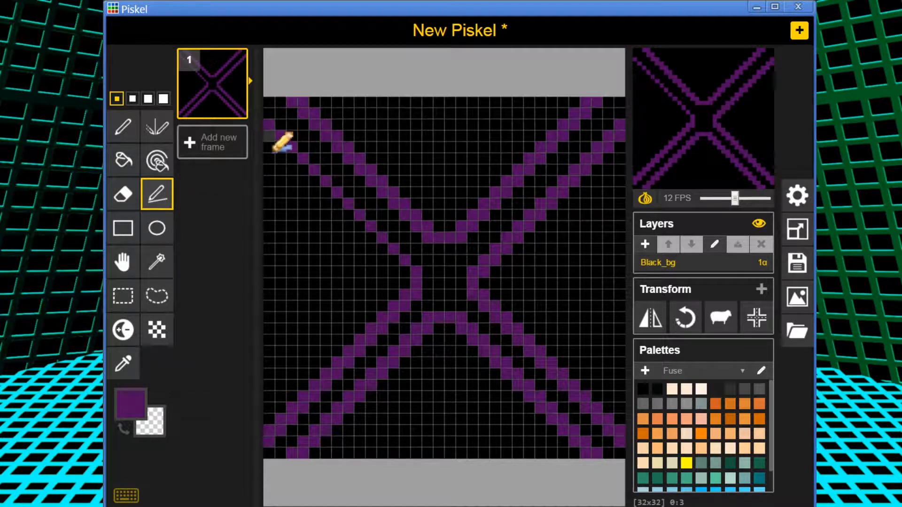
pyautogui.moveTo(277, 148); pyautogui.dragTo(399, 272)
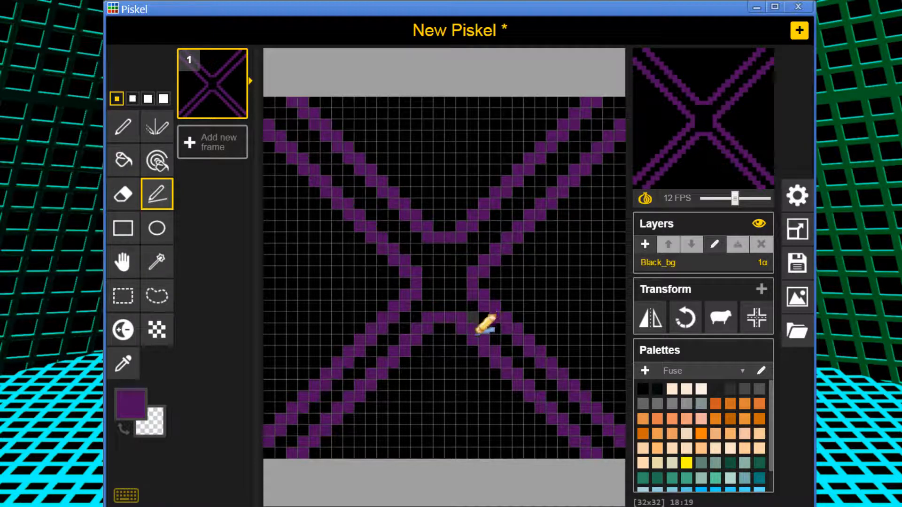
# Sample black as the secondary color, trim the inner edges of the lower arms' bottom lines and thicken their outer edges in purple
pyautogui.click(123, 363)
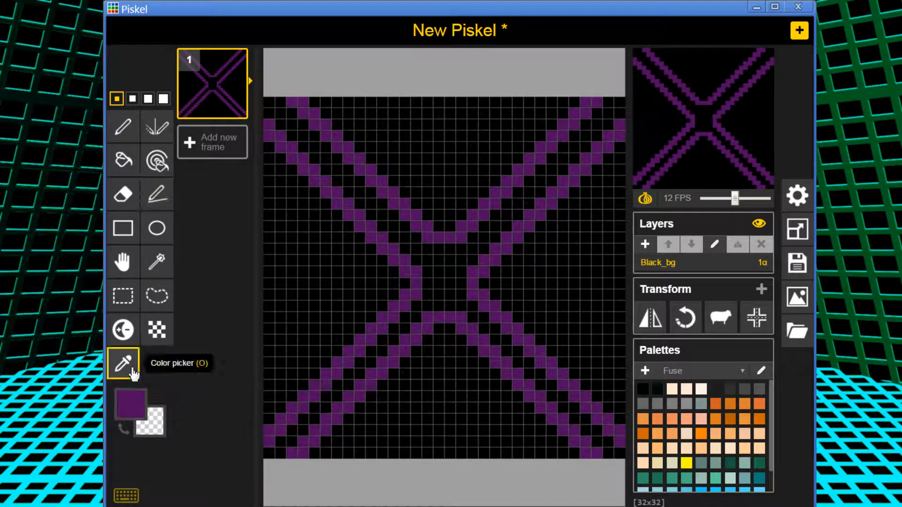
pyautogui.rightClick(324, 344)
pyautogui.click(167, 208)
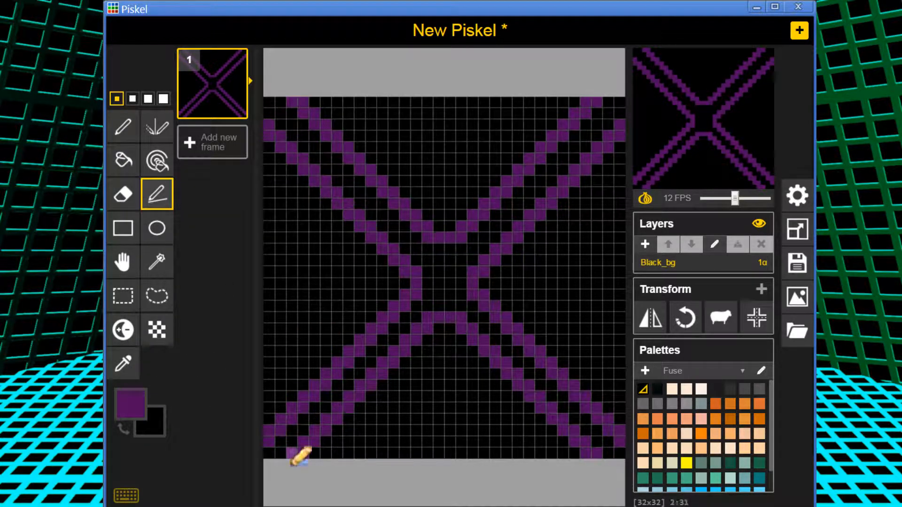
pyautogui.moveTo(291, 455)
pyautogui.mouseDown(button='right')
pyautogui.moveTo(428, 329)
pyautogui.moveTo(428, 319)
pyautogui.moveTo(584, 416)
pyautogui.moveTo(609, 448)
pyautogui.mouseUp(button='right')
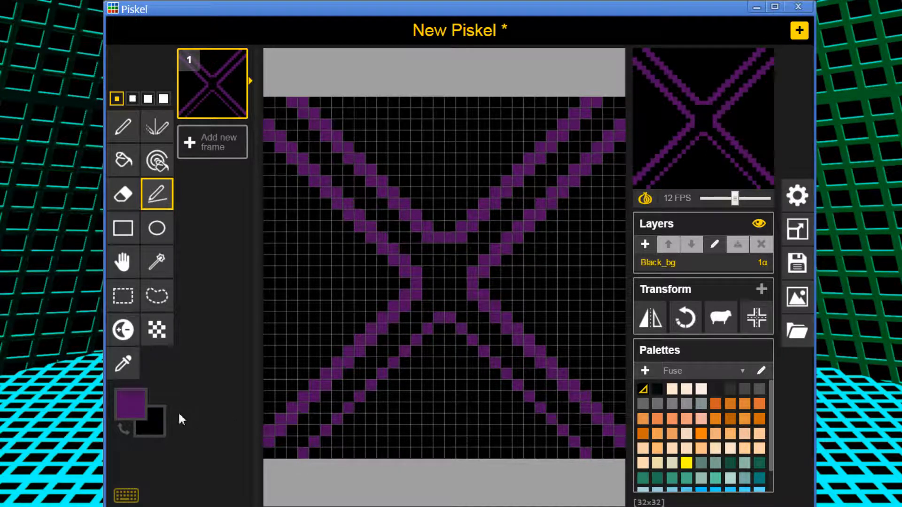
pyautogui.moveTo(319, 451)
pyautogui.mouseDown()
pyautogui.moveTo(444, 328)
pyautogui.moveTo(578, 465)
pyautogui.mouseUp()
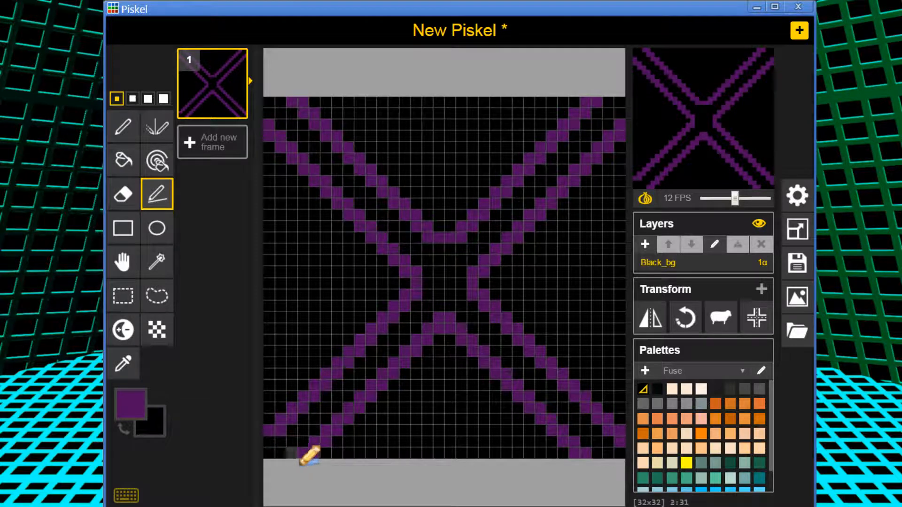
# Redraw the inner edge of the lower-left arm's bottom line in purple and double the horizontal lines above and below the center
pyautogui.moveTo(296, 456); pyautogui.dragTo(427, 322)
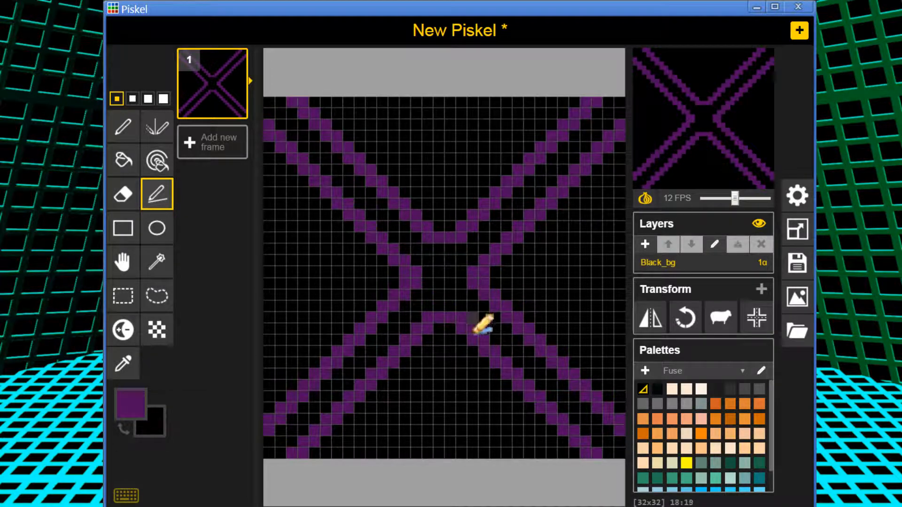
pyautogui.click(440, 329)
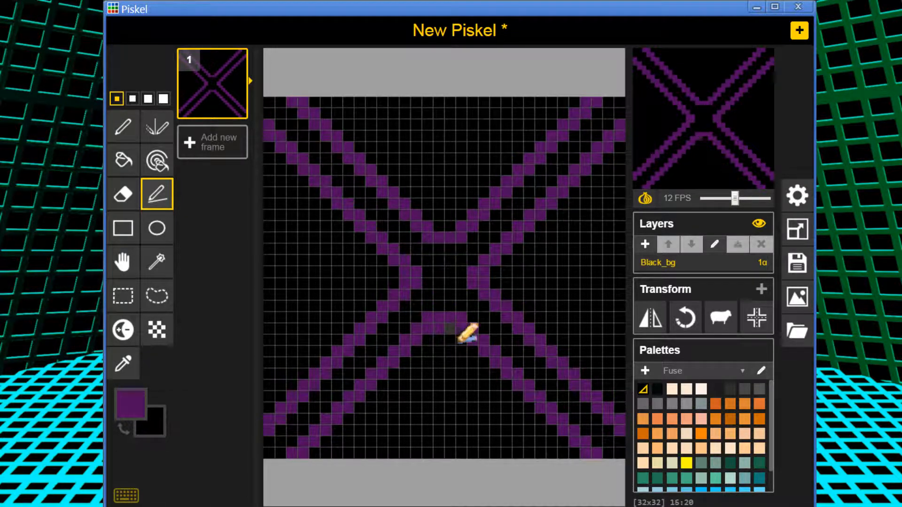
pyautogui.click(438, 227)
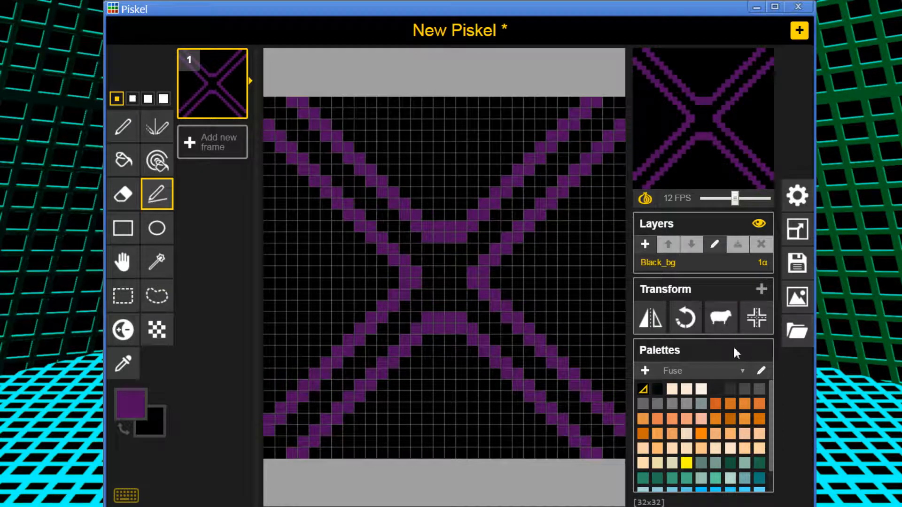
# Set the primary color to #8b01aa and fill the interior of the X with the Paint bucket
pyautogui.click(135, 403)
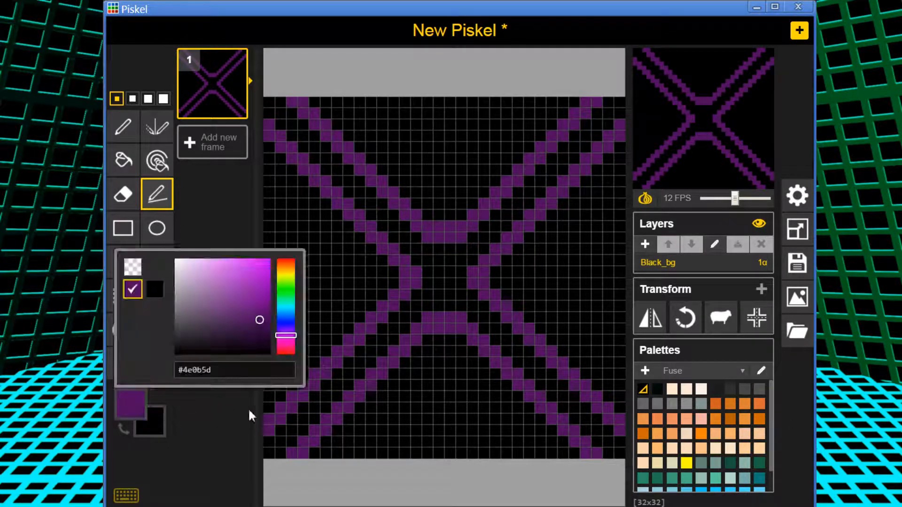
pyautogui.moveTo(261, 321); pyautogui.dragTo(273, 296)
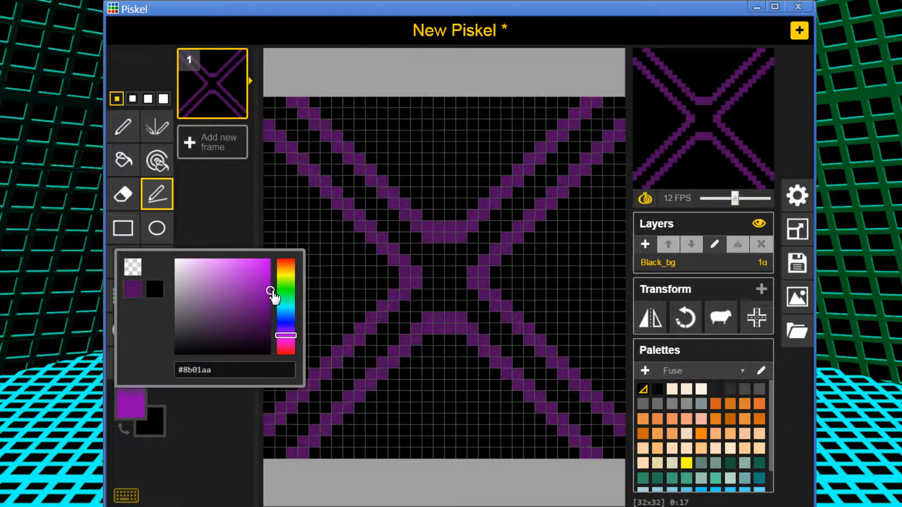
pyautogui.click(123, 159)
pyautogui.click(452, 282)
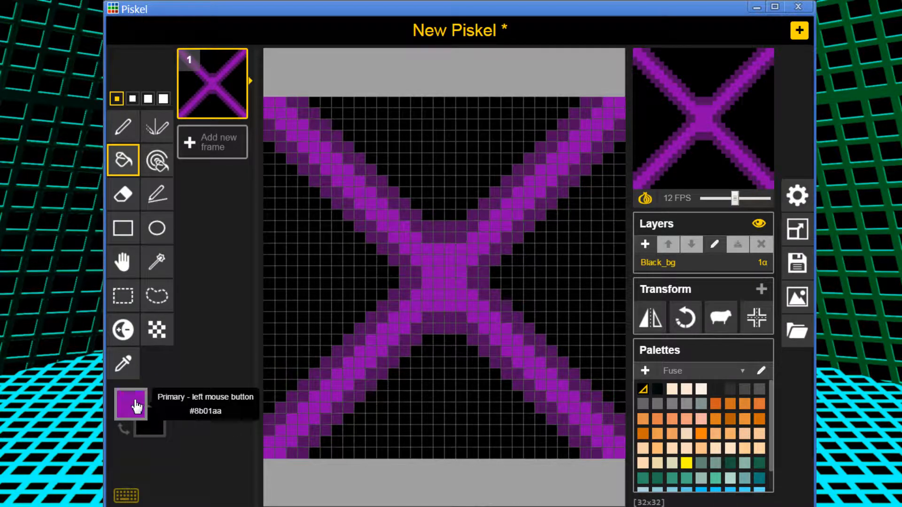
# Set the primary color to dark indigo #21095d and fill all four dark purple outlines of the X with it
pyautogui.click(169, 403)
pyautogui.click(286, 327)
pyautogui.click(262, 320)
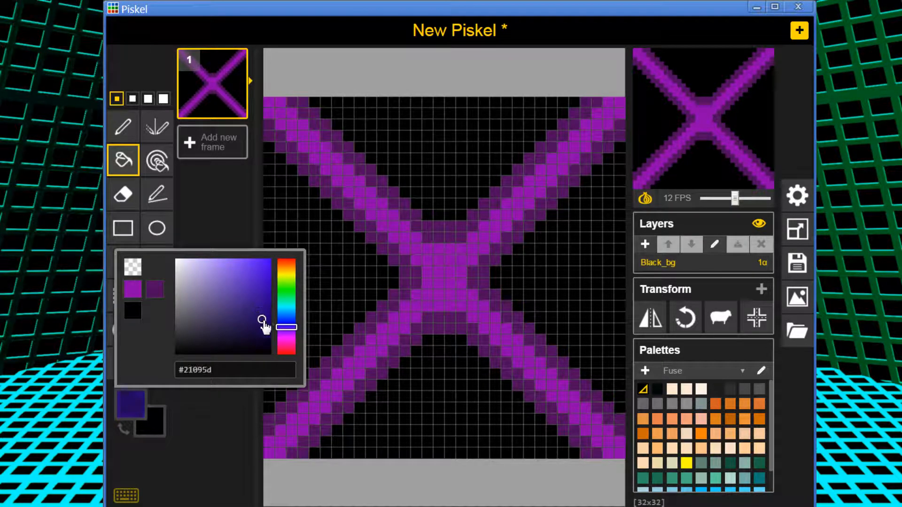
pyautogui.click(187, 308)
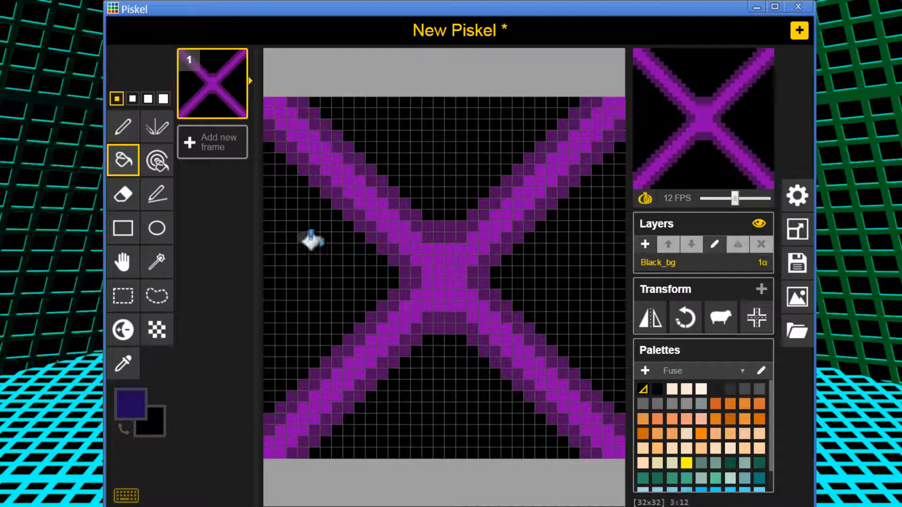
pyautogui.click(375, 247)
pyautogui.click(439, 230)
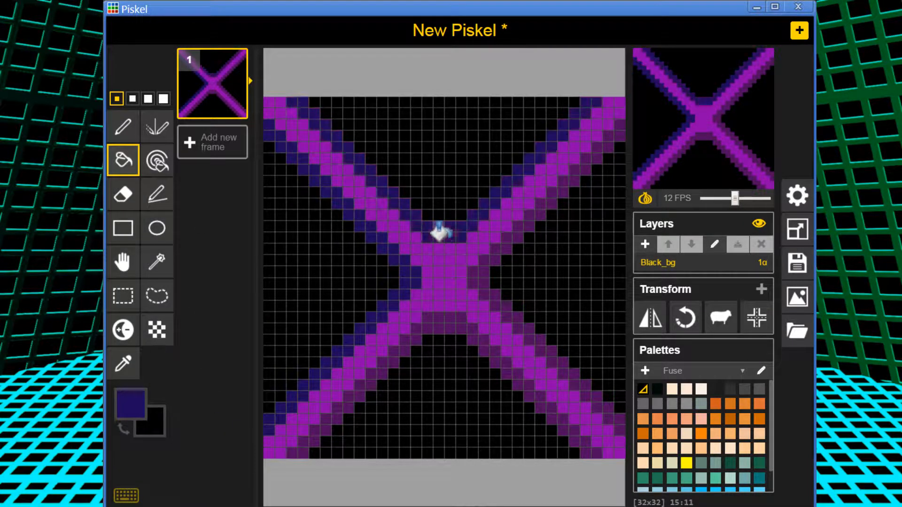
pyautogui.click(489, 261)
pyautogui.click(440, 334)
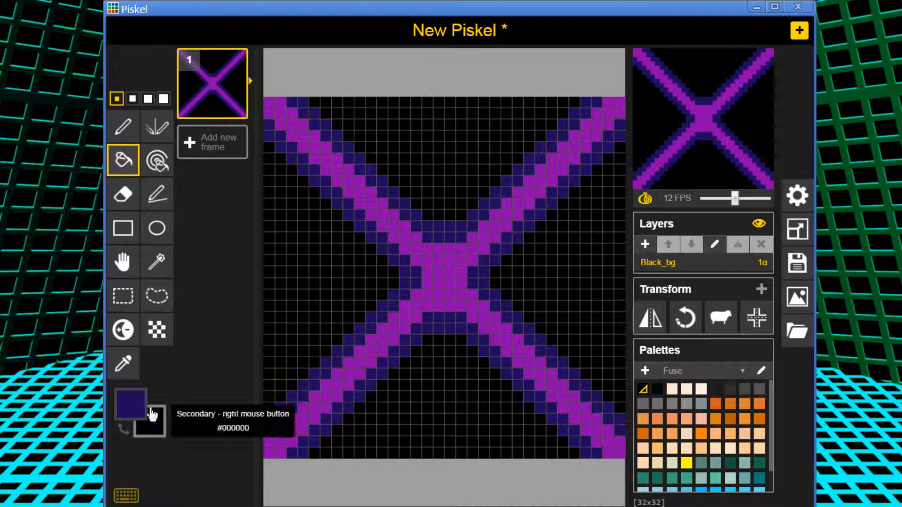
# Pick a bright violet as the primary color and fill the interior of the X with it
pyautogui.click(131, 403)
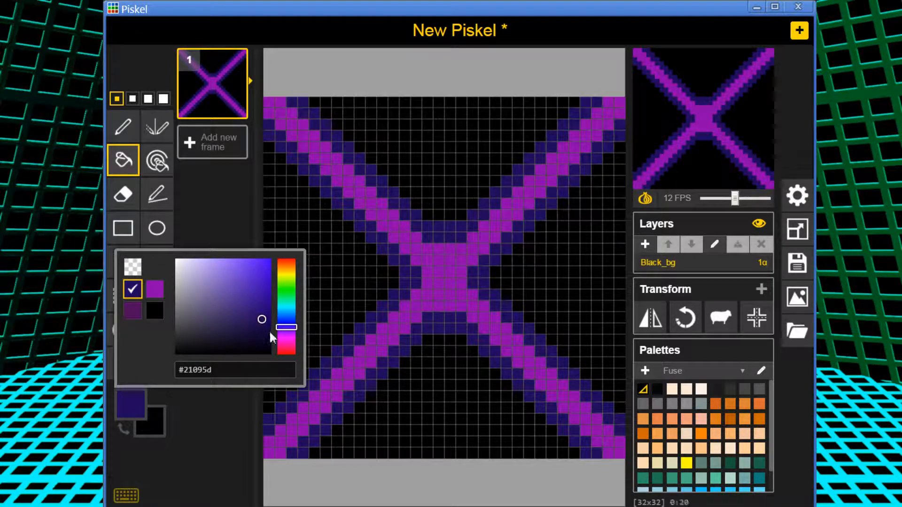
pyautogui.moveTo(287, 335); pyautogui.dragTo(264, 257)
pyautogui.click(243, 227)
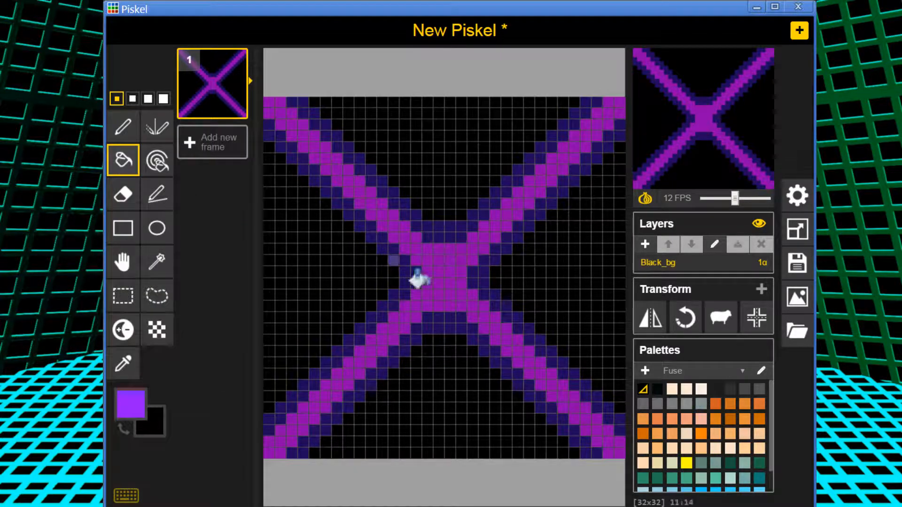
pyautogui.click(439, 281)
pyautogui.scroll(-3, 440, 280)
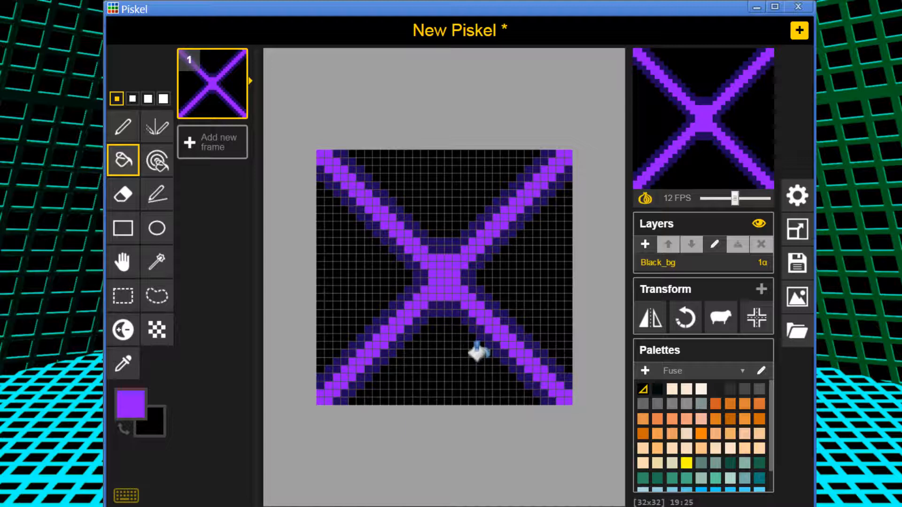
# Resize the canvas to 64 x 64 px with the artwork anchored at the canvas's top-left corner and without scaling its content
pyautogui.click(809, 234)
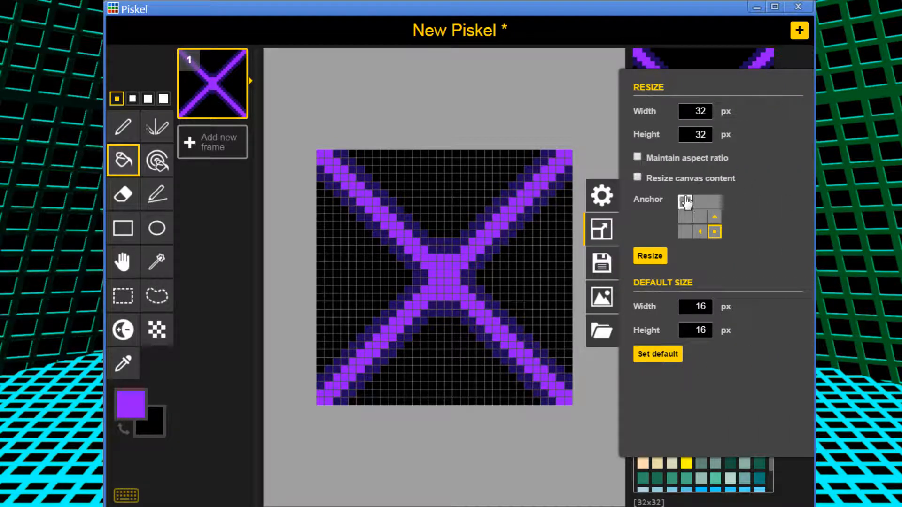
pyautogui.doubleClick(693, 113)
pyautogui.write('64')
pyautogui.press('Tab')
pyautogui.write('64')
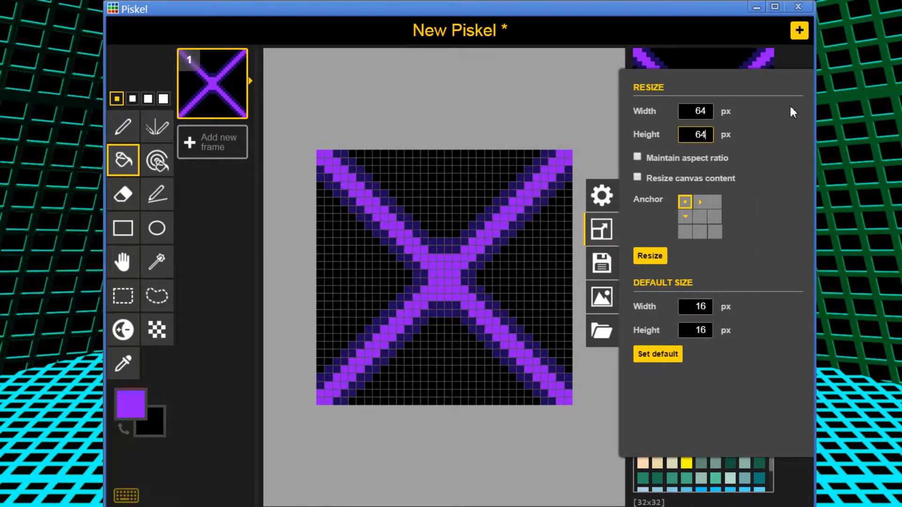
pyautogui.press('Return')
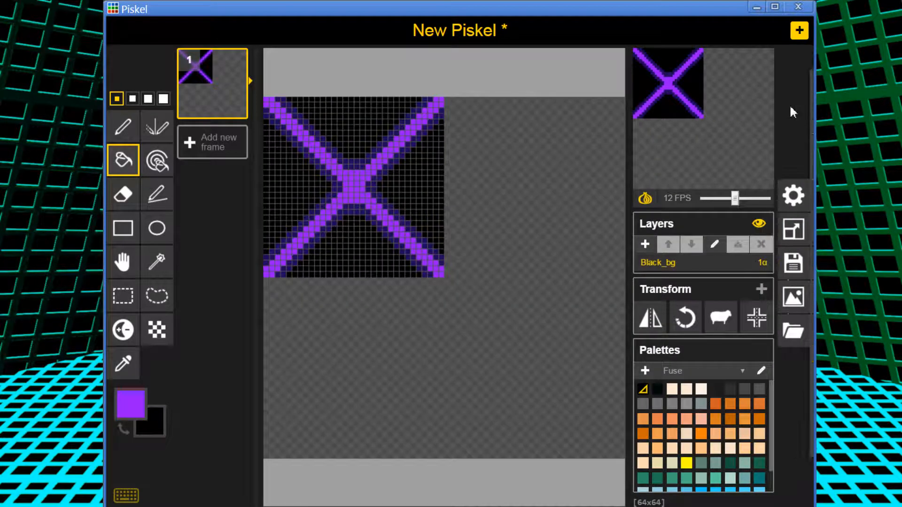
# Clone the Black_bg layer twice and move the copies into the bottom-left and top-right quadrants of the canvas
pyautogui.keyDown('shift'); pyautogui.click(650, 244); pyautogui.keyUp('shift')
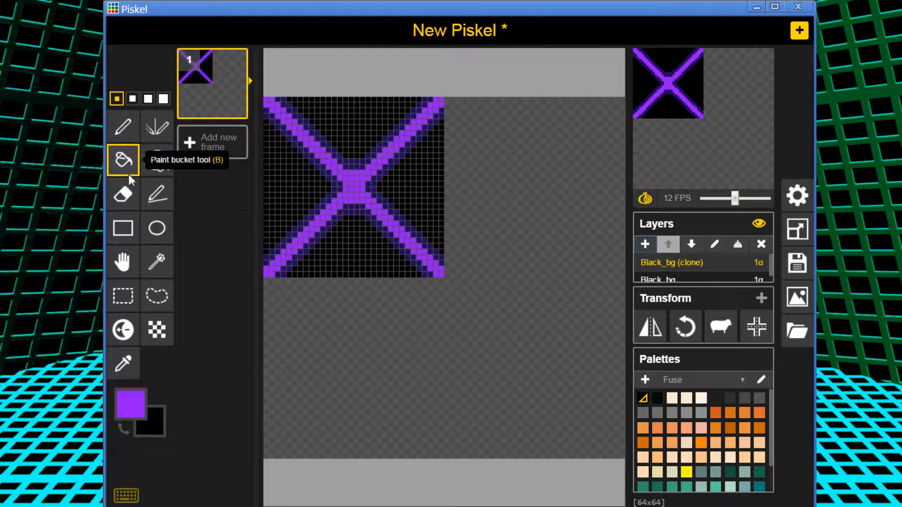
pyautogui.click(130, 277)
pyautogui.moveTo(362, 193)
pyautogui.mouseDown()
pyautogui.moveTo(370, 383)
pyautogui.moveTo(356, 371)
pyautogui.moveTo(369, 371)
pyautogui.moveTo(547, 230)
pyautogui.moveTo(550, 178)
pyautogui.mouseUp()
pyautogui.keyDown('shift'); pyautogui.click(647, 243); pyautogui.keyUp('shift')
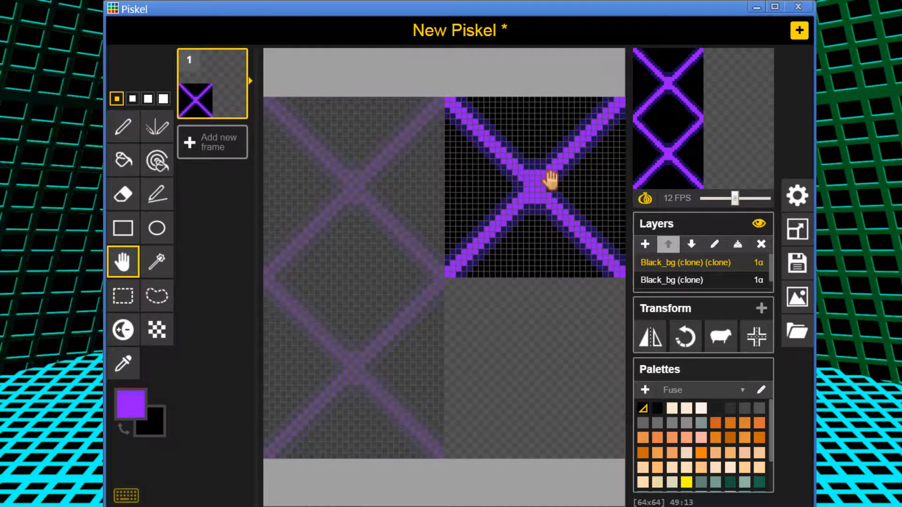
# Clone the top-right tile's layer, move the copy into the bottom-right quadrant and open the tiled artwork's preview in a popup
pyautogui.keyDown('shift'); pyautogui.click(645, 246); pyautogui.keyUp('shift')
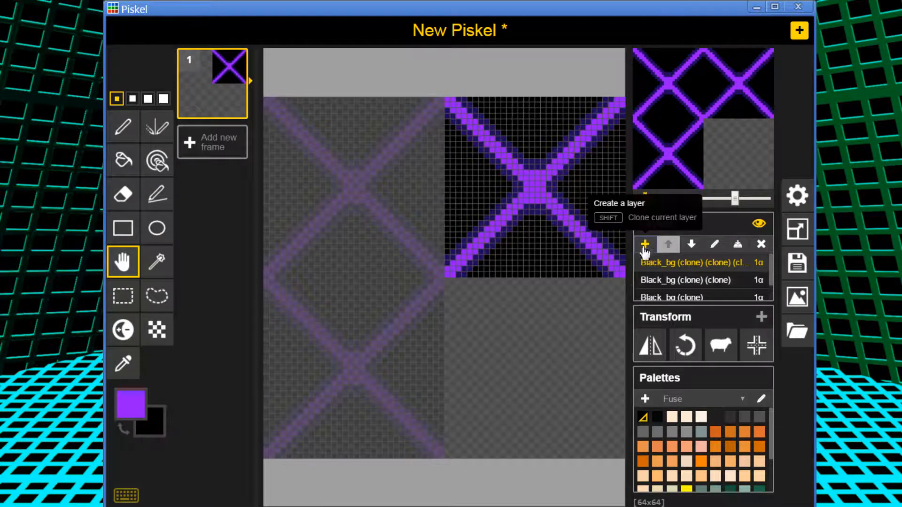
pyautogui.moveTo(530, 216)
pyautogui.mouseDown()
pyautogui.moveTo(532, 374)
pyautogui.moveTo(526, 369)
pyautogui.mouseUp()
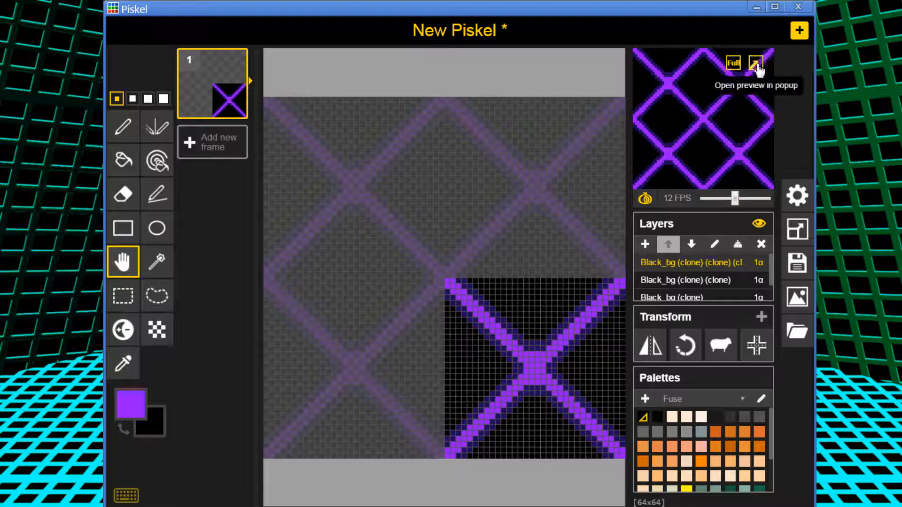
pyautogui.click(755, 63)
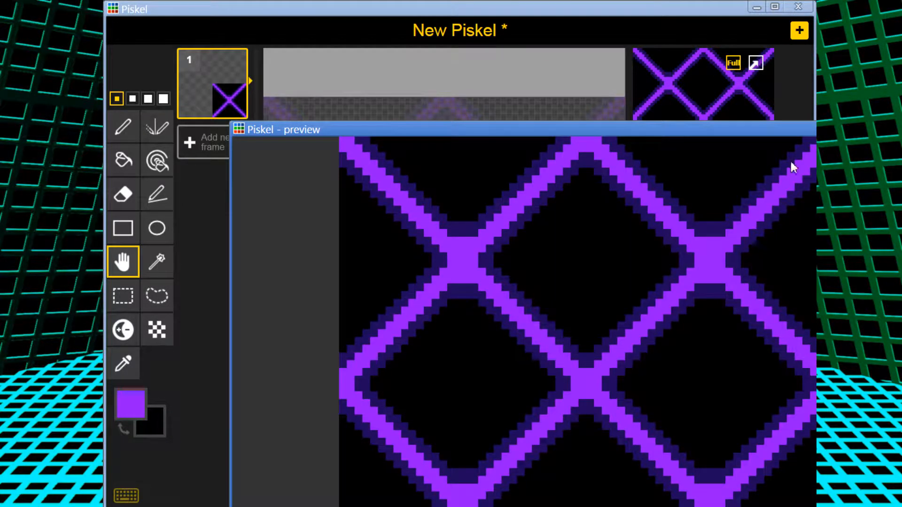
# Close the preview popup and delete the three cloned layers so that only Black_bg remains
pyautogui.hotkey('alt', 'F4')
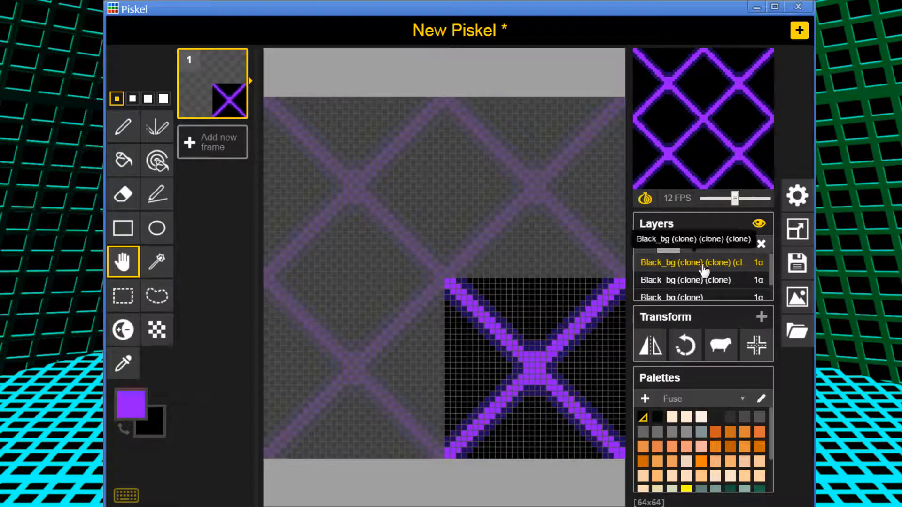
pyautogui.click(715, 282)
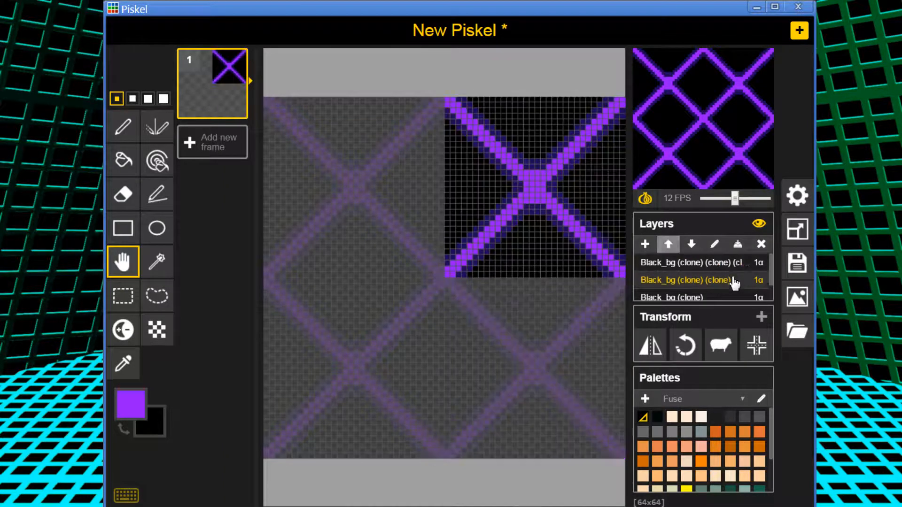
pyautogui.click(719, 263)
pyautogui.click(761, 246)
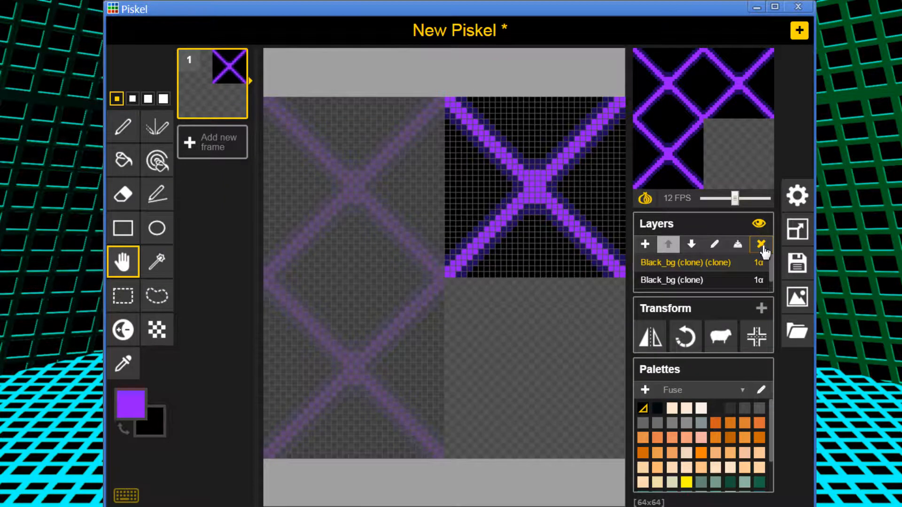
pyautogui.click(761, 246)
pyautogui.click(761, 245)
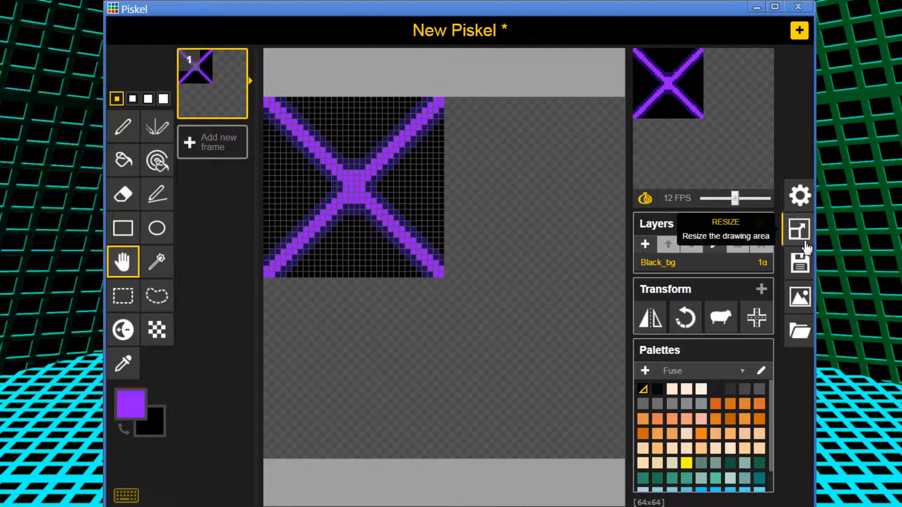
# Resize the canvas to 32 x 32 px, keeping the artwork anchored at the canvas's top-left corner without scaling its content
pyautogui.click(797, 229)
pyautogui.write('32')
pyautogui.press('Tab')
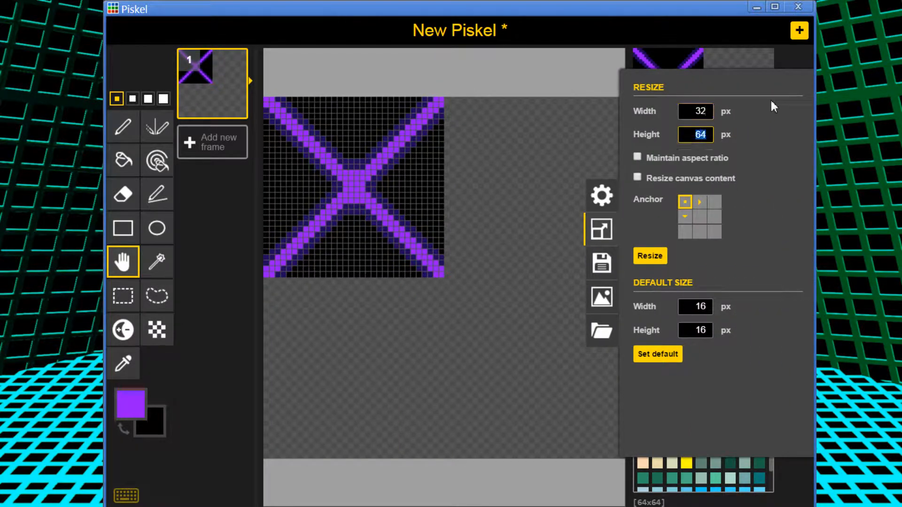
pyautogui.write('32')
pyautogui.press('Return')
# Save the sprite as x_pattern in the TYLER_SPRITES > PATTERNS folder
pyautogui.hotkey('ctrl', 's')
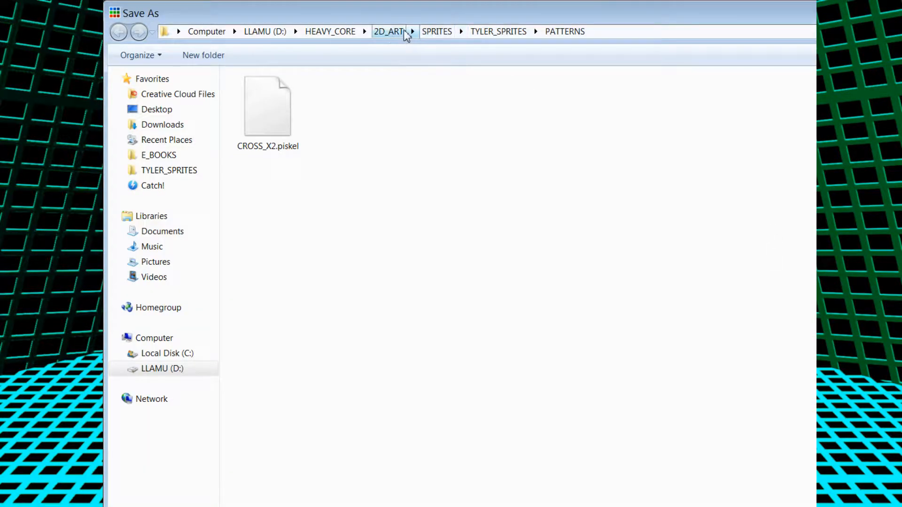
pyautogui.click(437, 32)
pyautogui.doubleClick(882, 113)
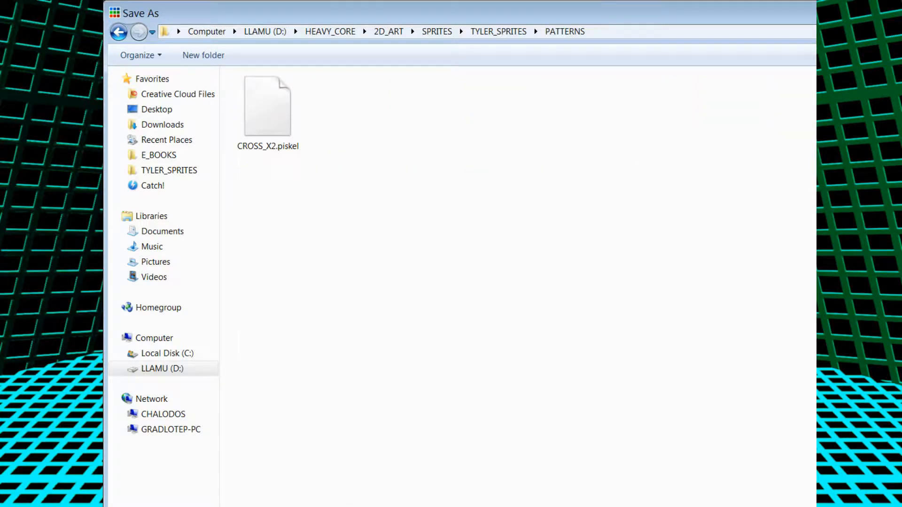
pyautogui.press('Return')
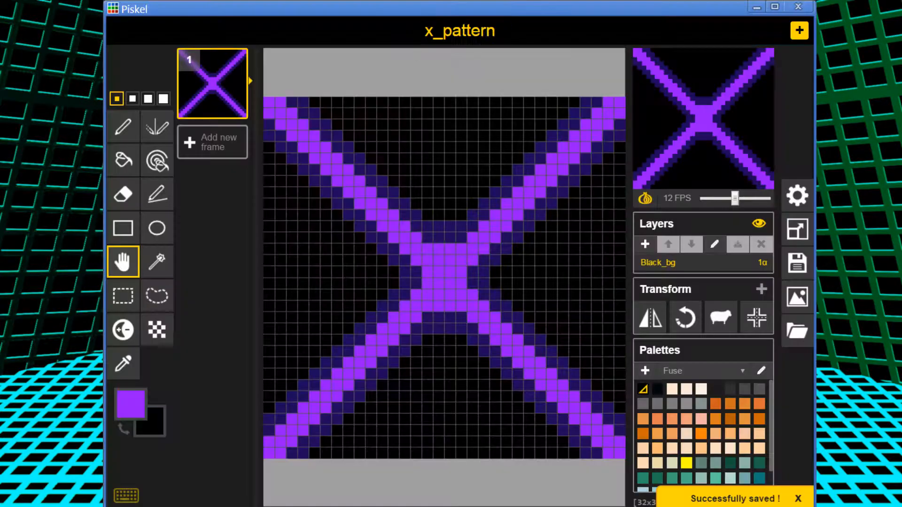
# Export the sprite as a PNG at 2.0x scale, 64 x 64 px, into the PATTERNS folder
pyautogui.click(797, 297)
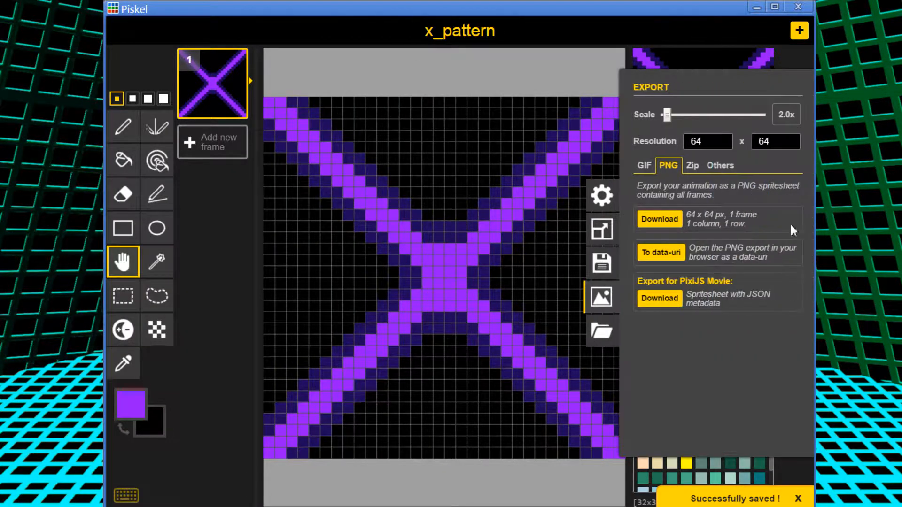
pyautogui.click(675, 219)
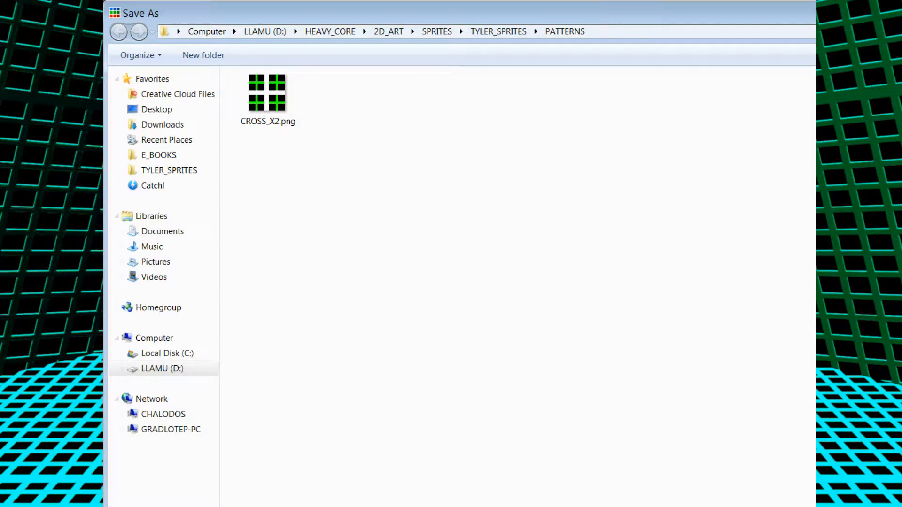
pyautogui.press('Return')
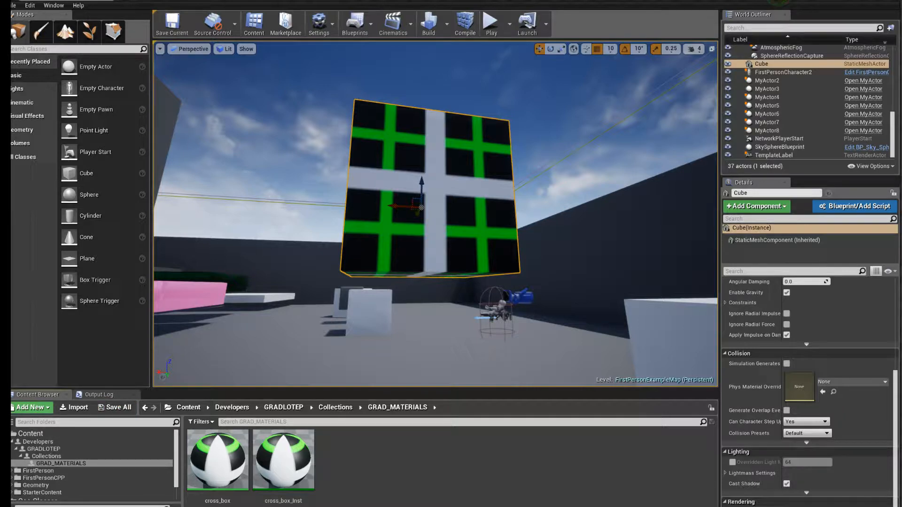
# Switch to the Unreal Editor and create a material named x_cube in the GRAD_MATERIALS folder
pyautogui.click(33, 407)
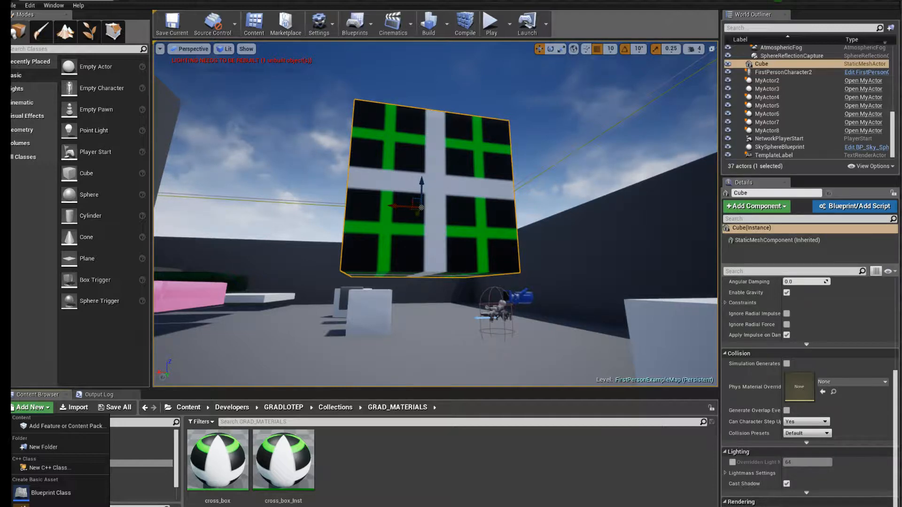
pyautogui.click(43, 505)
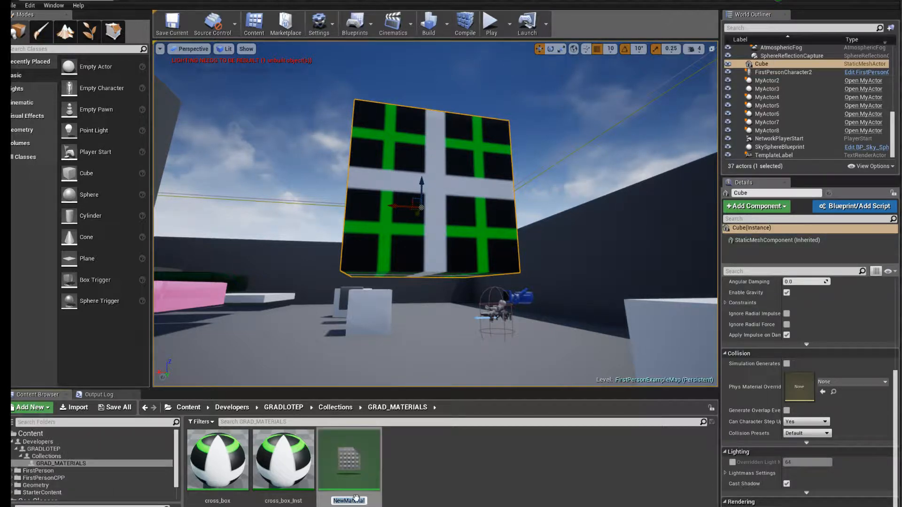
pyautogui.write('x_')
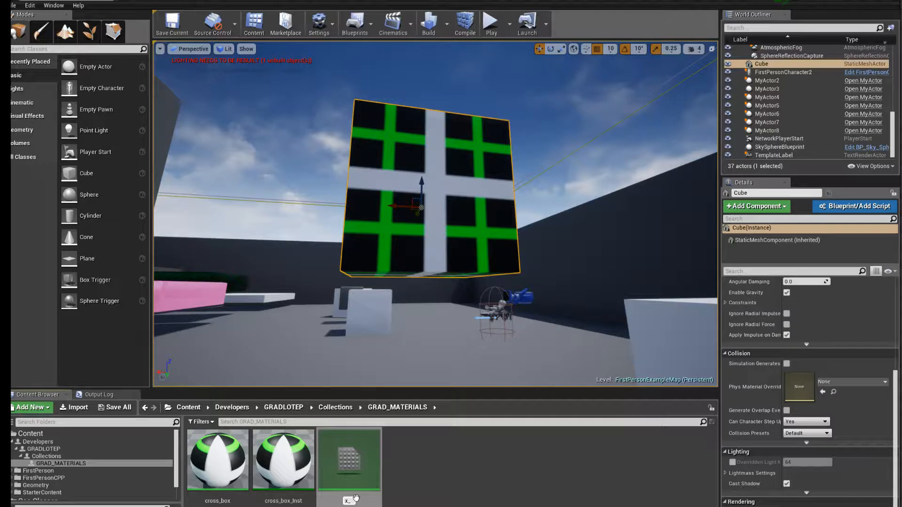
pyautogui.write('cube')
pyautogui.press('Return')
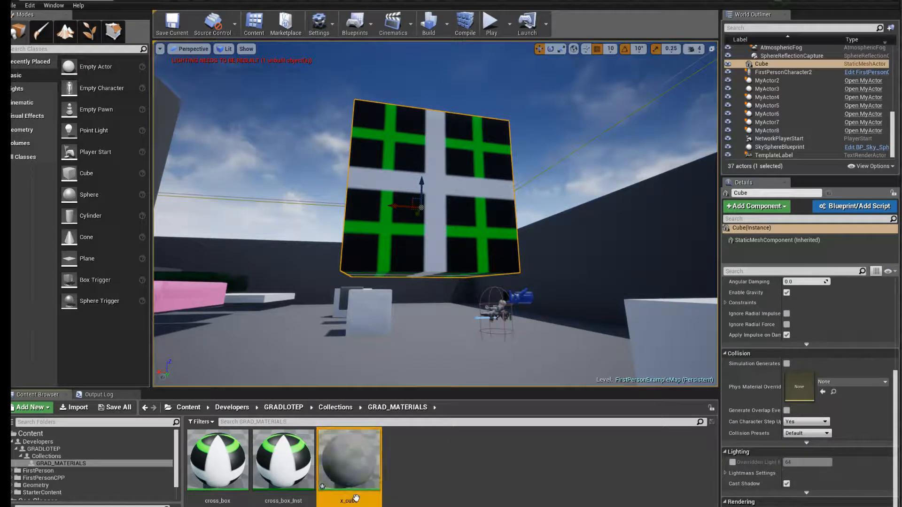
# Open x_cube for editing, open the cross_box material beside it as a reference, and return to the x_cube graph
pyautogui.doubleClick(355, 469)
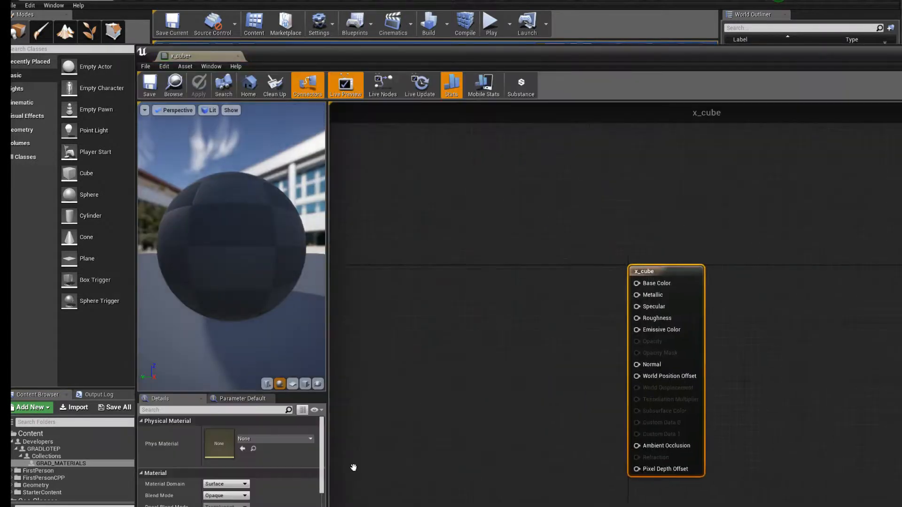
pyautogui.moveTo(277, 56)
pyautogui.mouseDown()
pyautogui.moveTo(399, 37)
pyautogui.moveTo(323, 36)
pyautogui.moveTo(469, 40)
pyautogui.mouseUp()
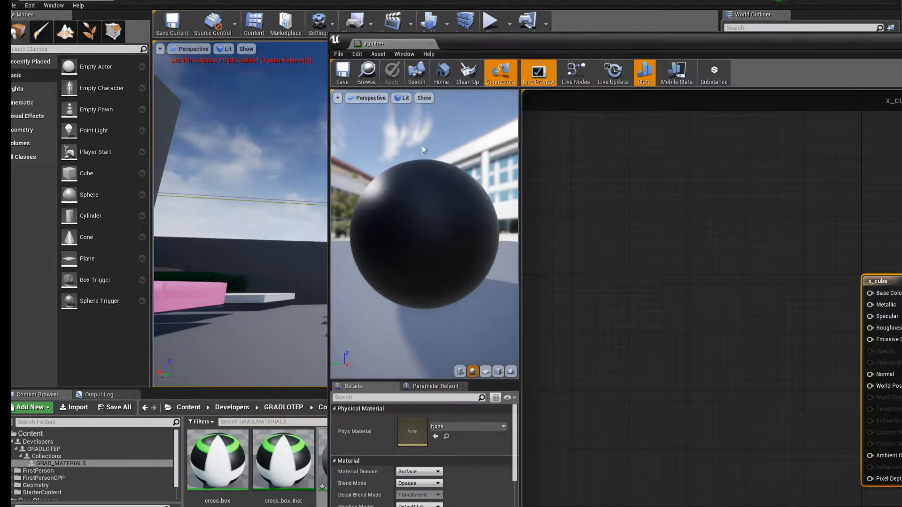
pyautogui.doubleClick(233, 453)
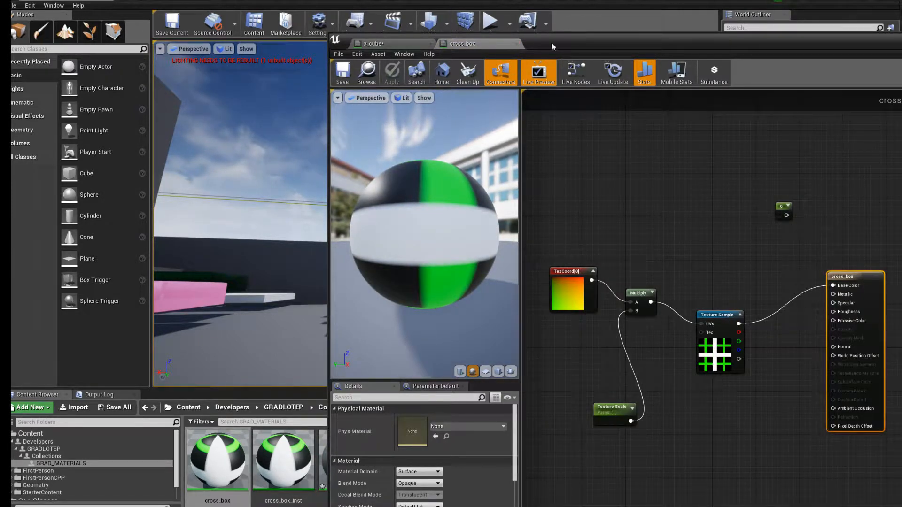
pyautogui.click(405, 41)
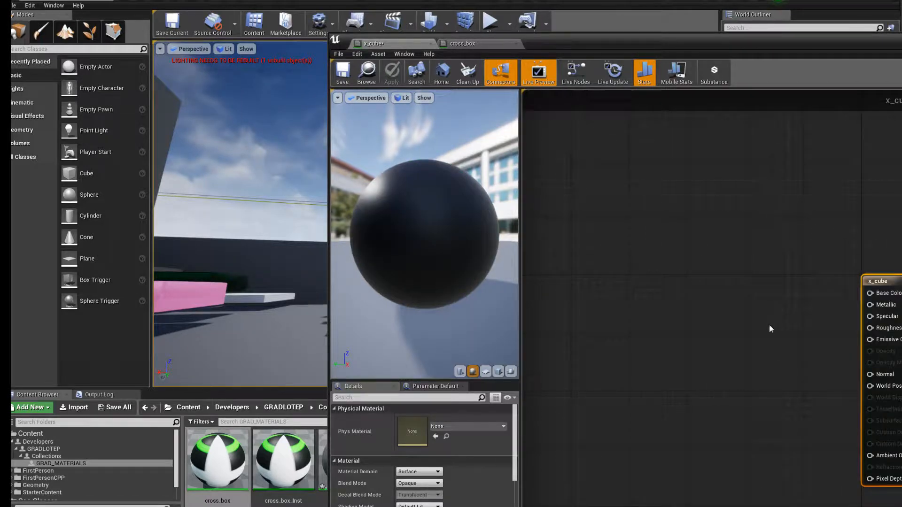
# Find the TextureSample node and add it to the x_cube material graph
pyautogui.moveTo(900, 44); pyautogui.dragTo(552, 11)
pyautogui.click(872, 82)
pyautogui.write('text')
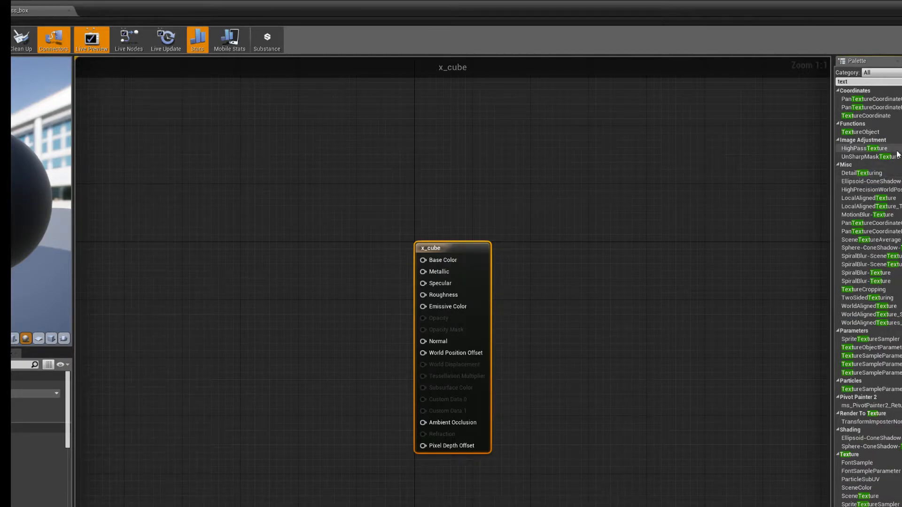
pyautogui.write('ureSam')
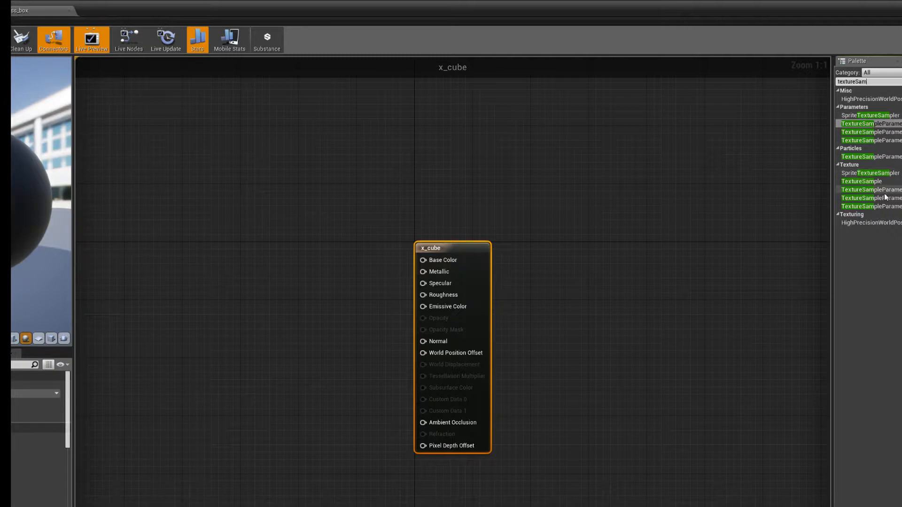
pyautogui.moveTo(869, 181); pyautogui.dragTo(456, 188)
pyautogui.moveTo(446, 248); pyautogui.dragTo(345, 249)
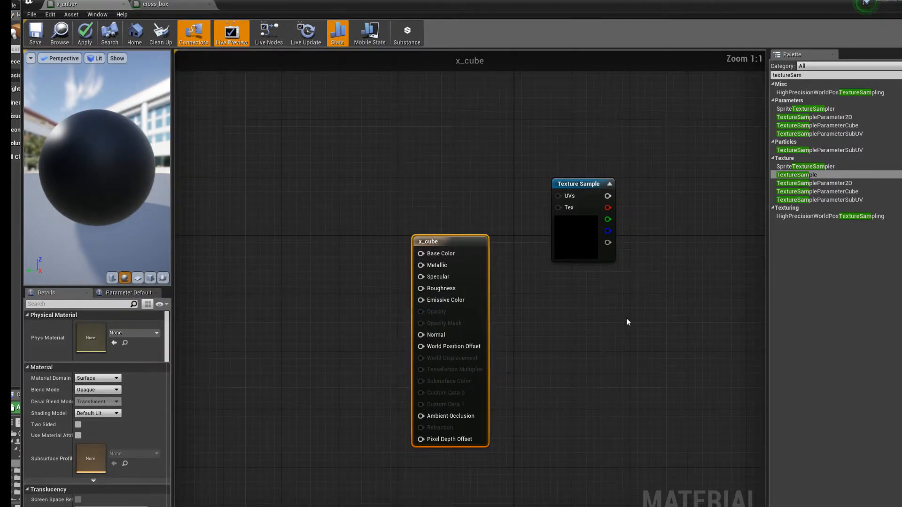
pyautogui.rightClick(658, 263)
pyautogui.click(626, 284)
pyautogui.scroll(1, 644, 303)
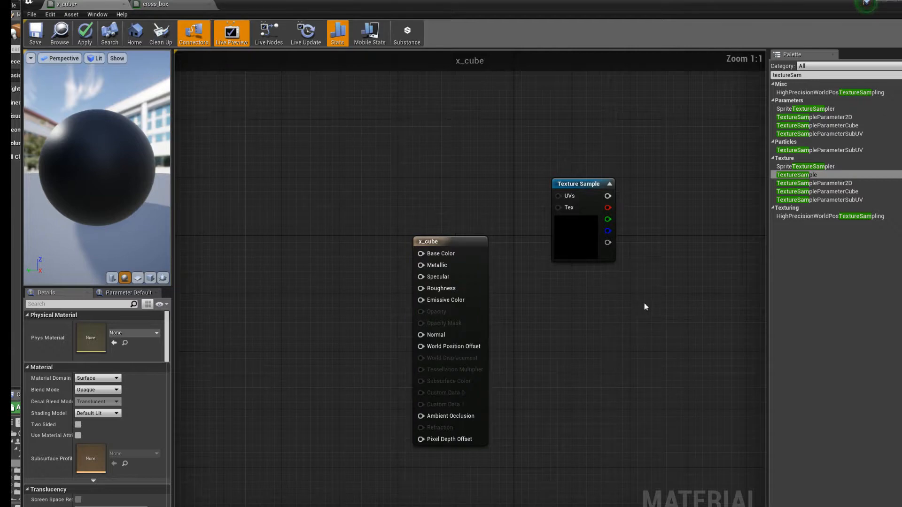
pyautogui.scroll(-1, 644, 303)
pyautogui.scroll(1, 644, 303)
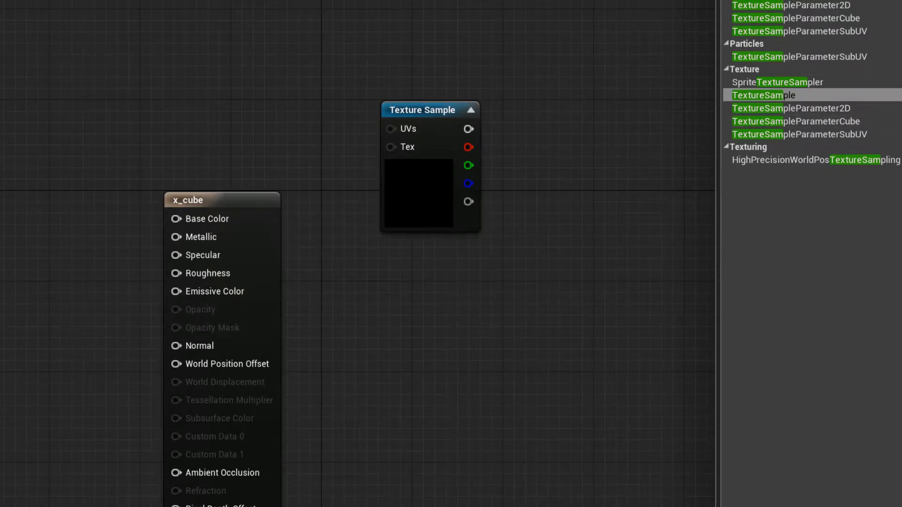
# Examine the texture choices for x_cube's Texture Sample node and compare them with the Texture Sample in cross_box
pyautogui.click(421, 185)
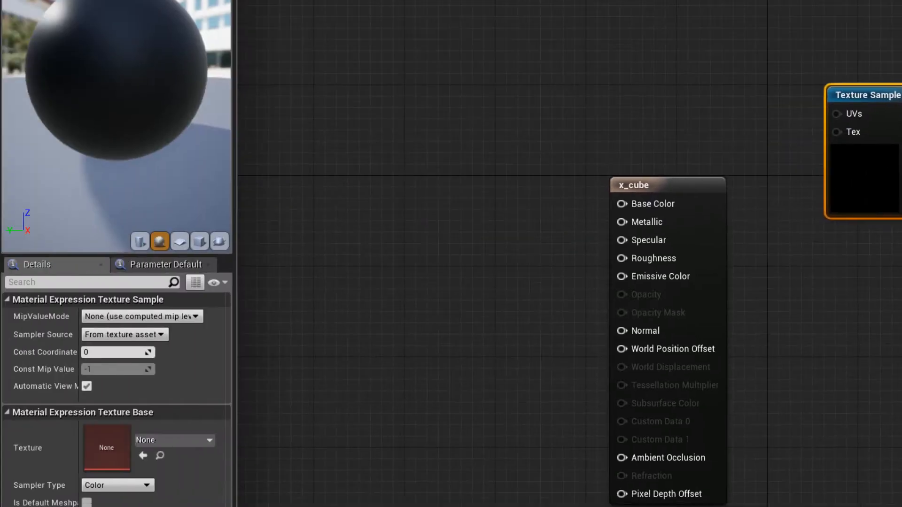
pyautogui.click(211, 440)
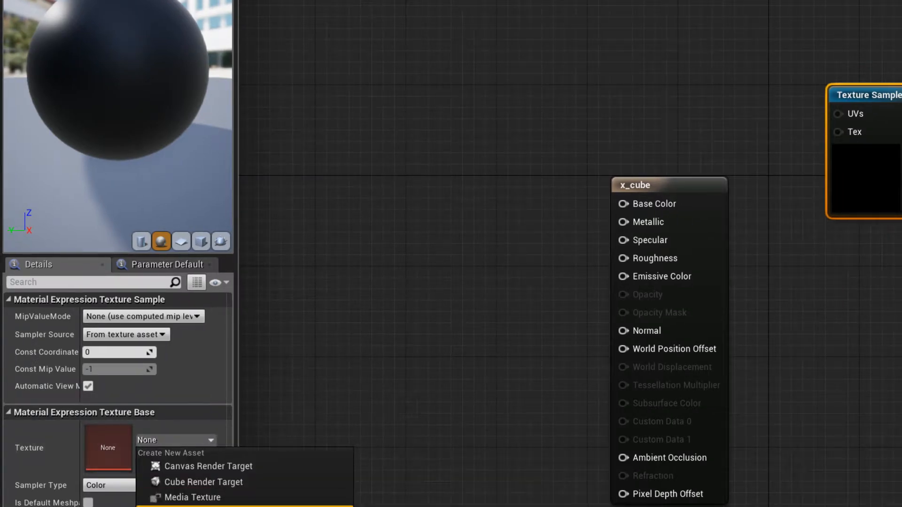
pyautogui.click(199, 374)
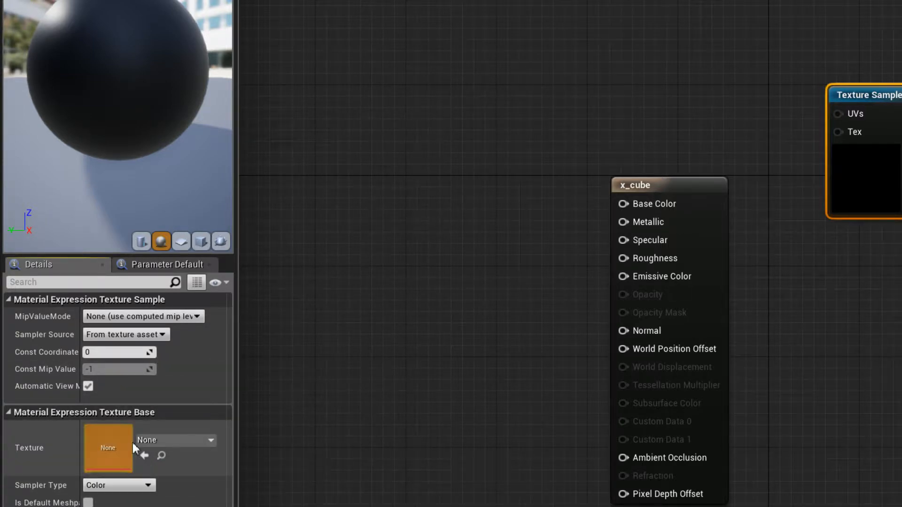
pyautogui.click(171, 441)
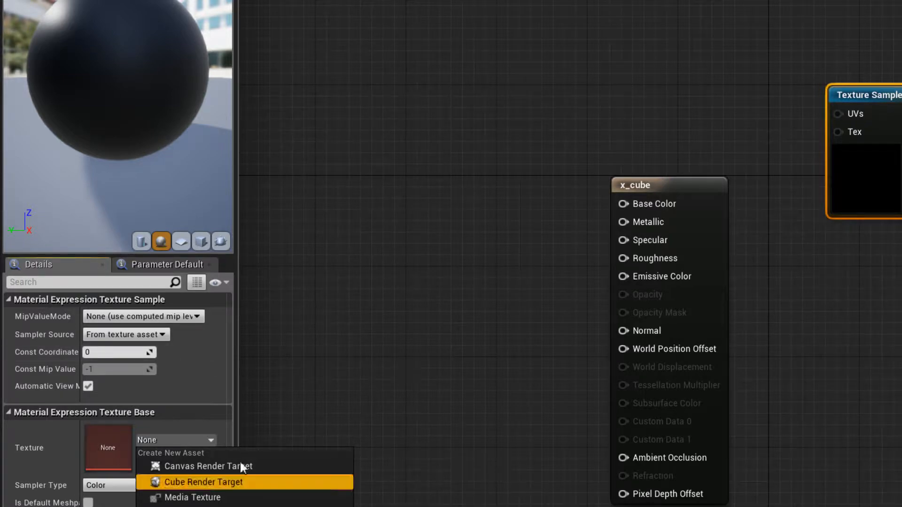
pyautogui.click(221, 371)
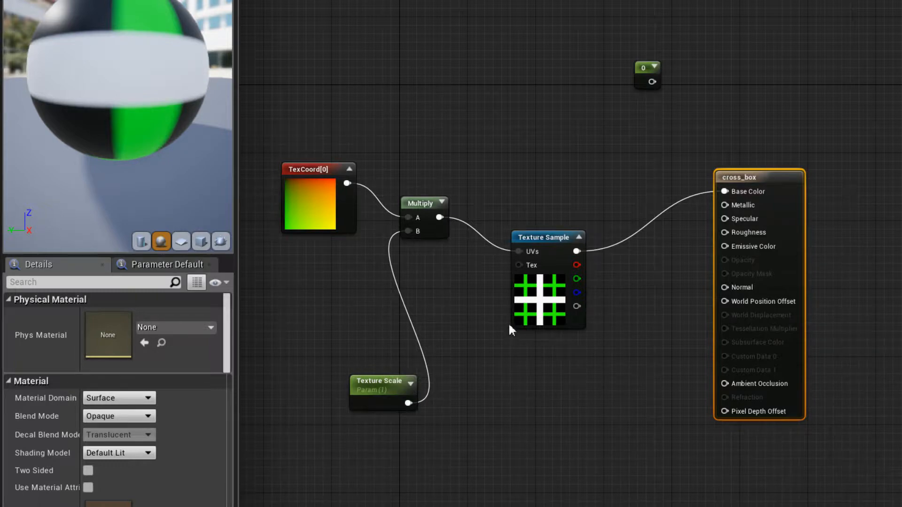
pyautogui.click(536, 306)
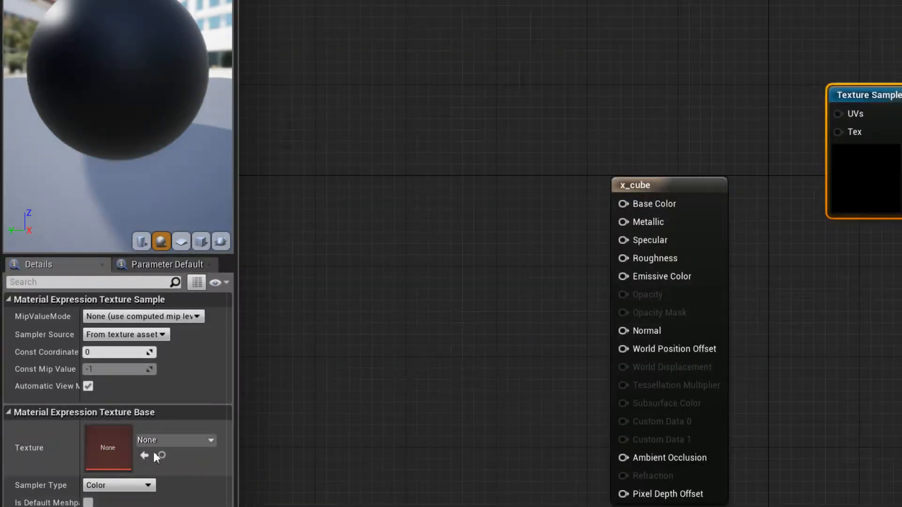
pyautogui.click(199, 441)
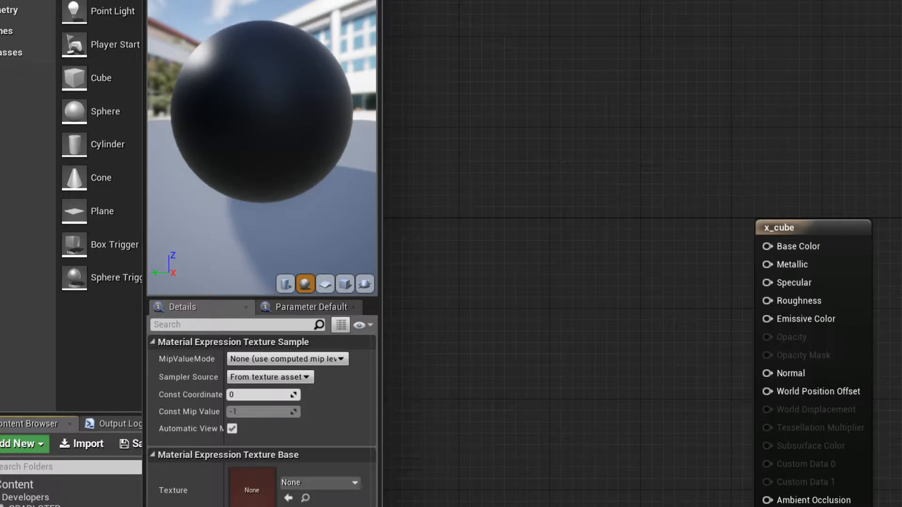
# Import the exported violet X texture into the GRAD_MATERIALS folder and reopen the x_cube material
pyautogui.moveTo(202, 1); pyautogui.dragTo(899, 57)
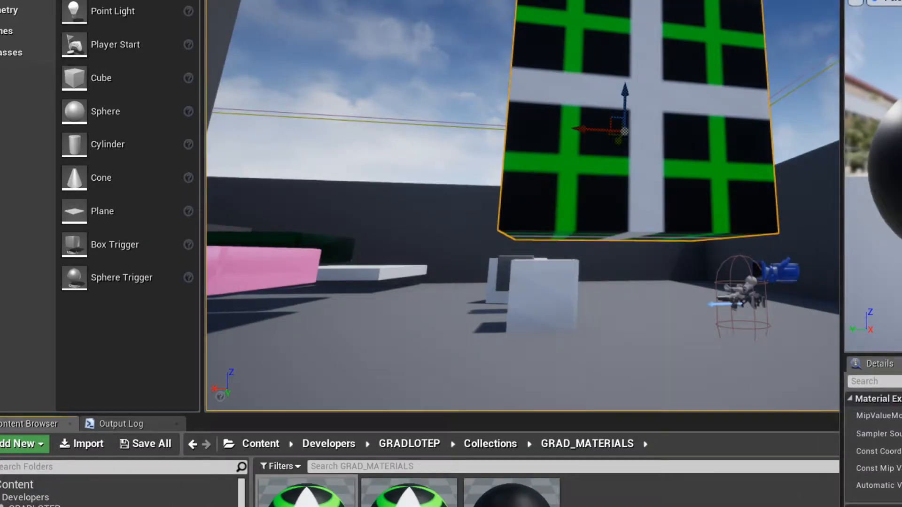
pyautogui.click(84, 446)
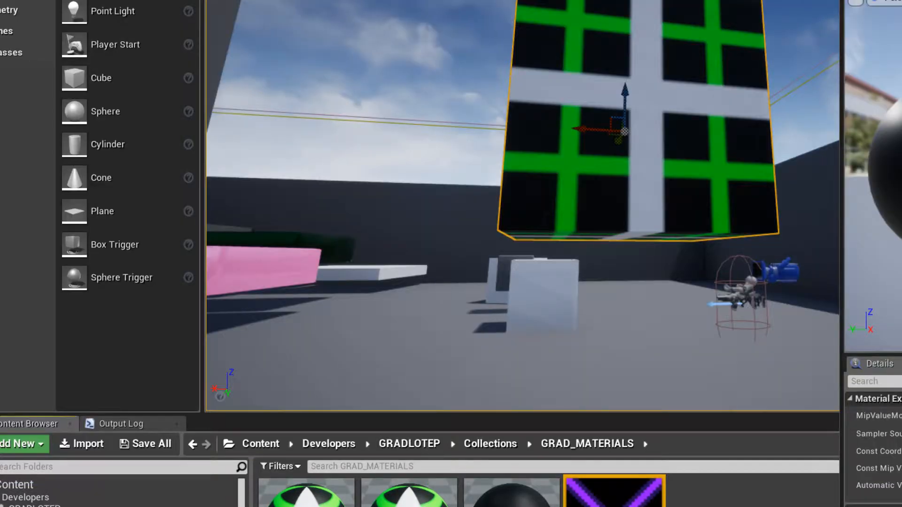
pyautogui.moveTo(892, 2); pyautogui.dragTo(56, 2)
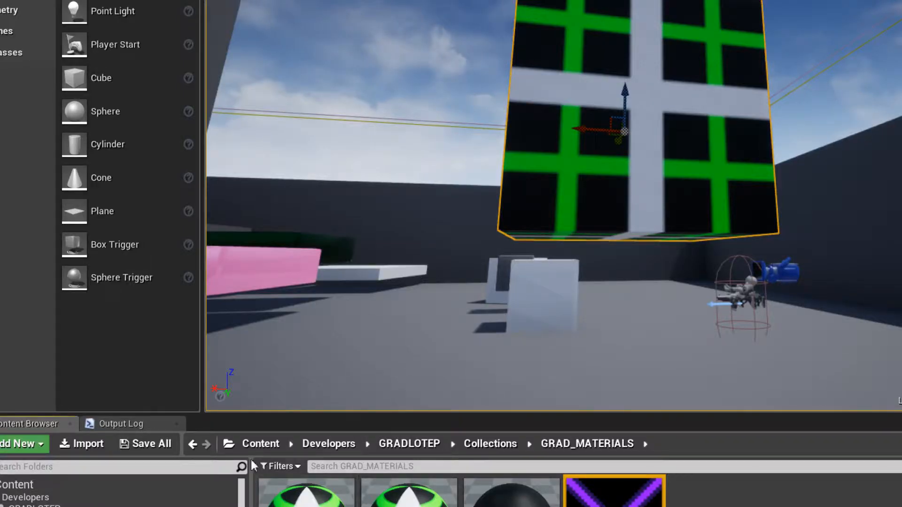
pyautogui.doubleClick(511, 494)
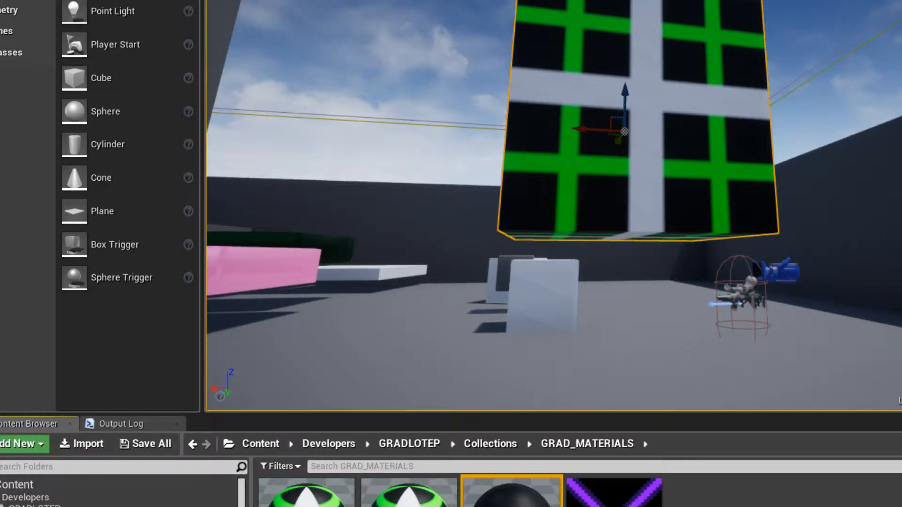
# Move the violet X Texture Sample to the other side of the x_cube result node, then open the cross_box material as a reference
pyautogui.click(898, 165)
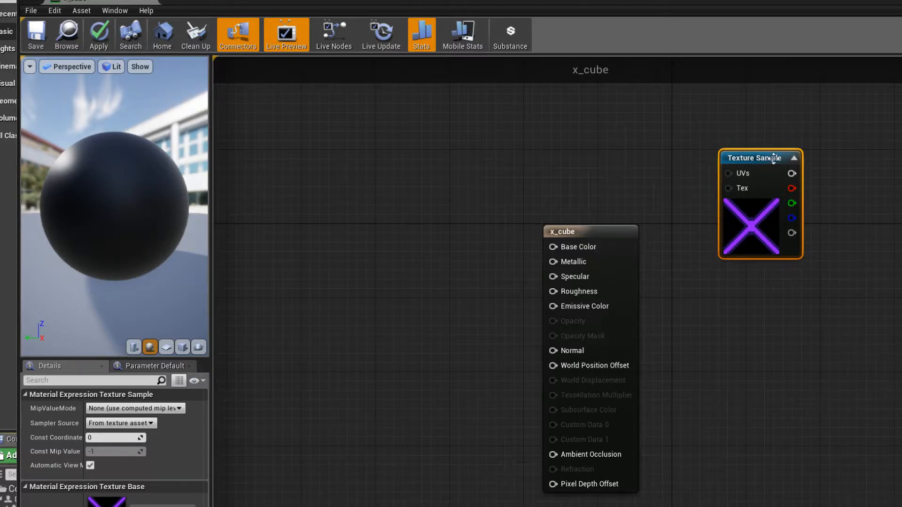
pyautogui.moveTo(759, 163); pyautogui.dragTo(322, 170)
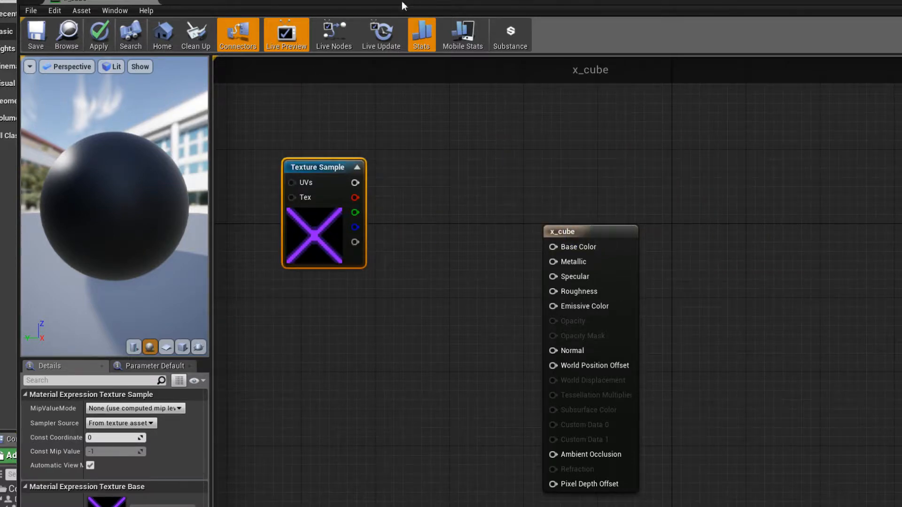
pyautogui.moveTo(402, 1); pyautogui.dragTo(610, 66)
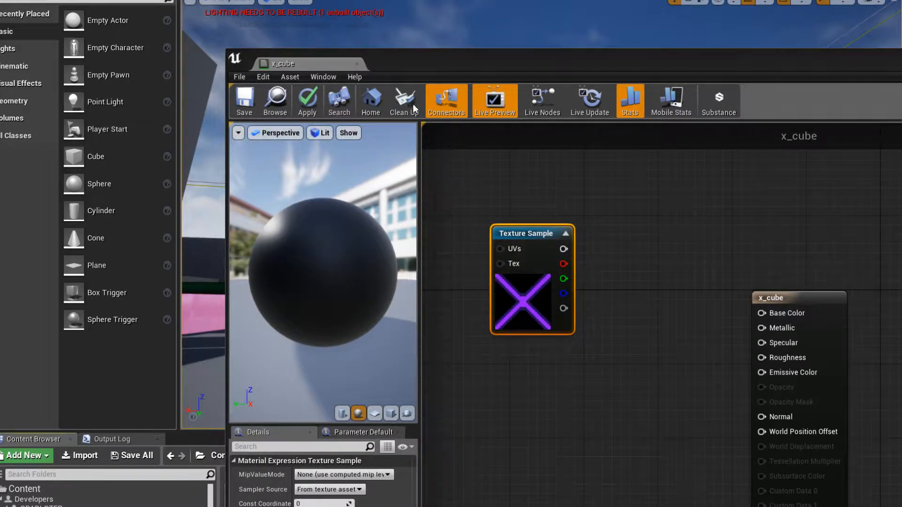
pyautogui.moveTo(424, 60); pyautogui.dragTo(769, 90)
pyautogui.doubleClick(348, 497)
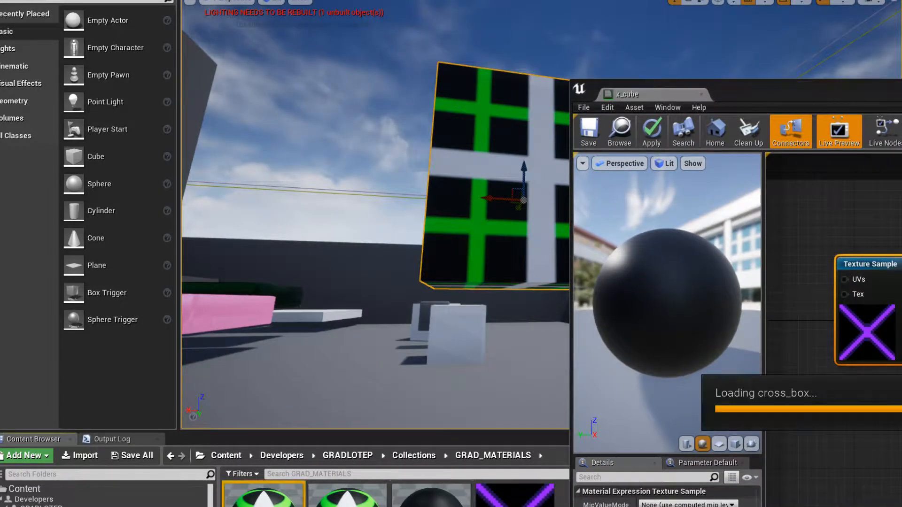
pyautogui.moveTo(883, 94); pyautogui.dragTo(446, 14)
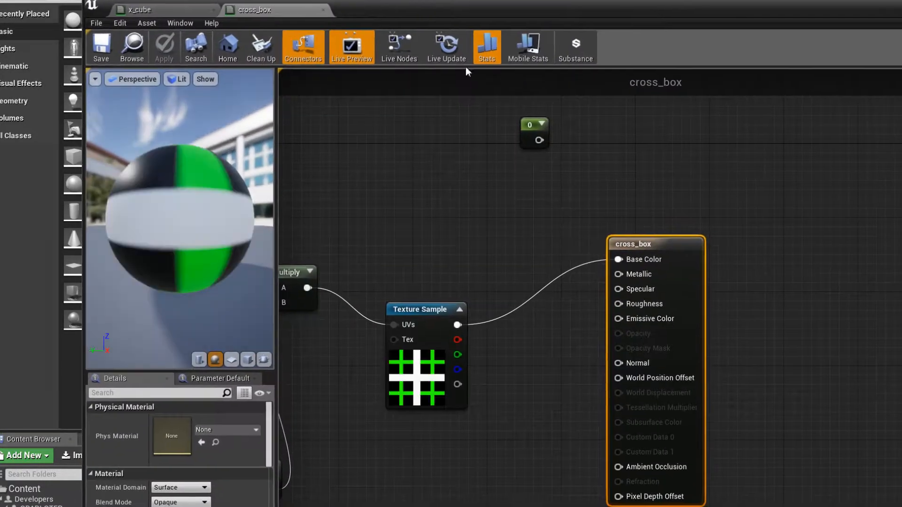
pyautogui.scroll(-1, 484, 241)
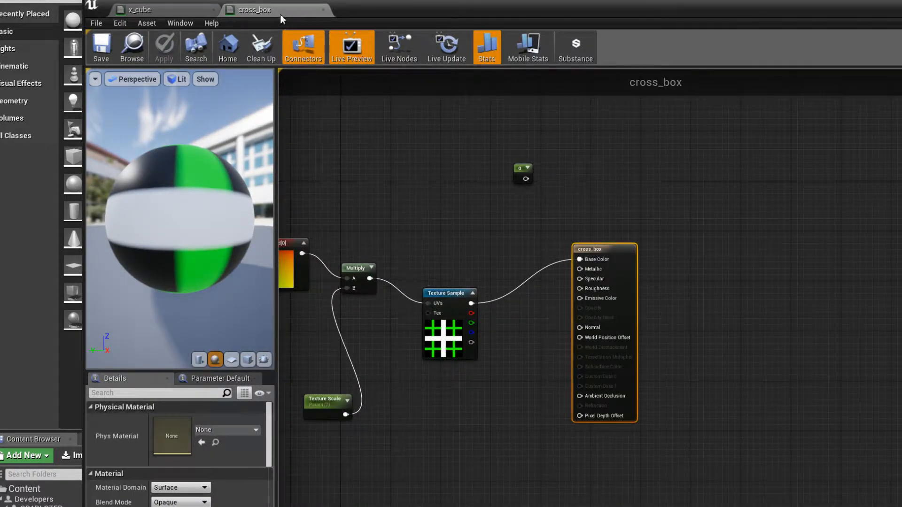
# Connect the Texture Sample's main color output to x_cube's Base Color and space the two nodes apart
pyautogui.click(144, 9)
pyautogui.moveTo(400, 182); pyautogui.dragTo(474, 218)
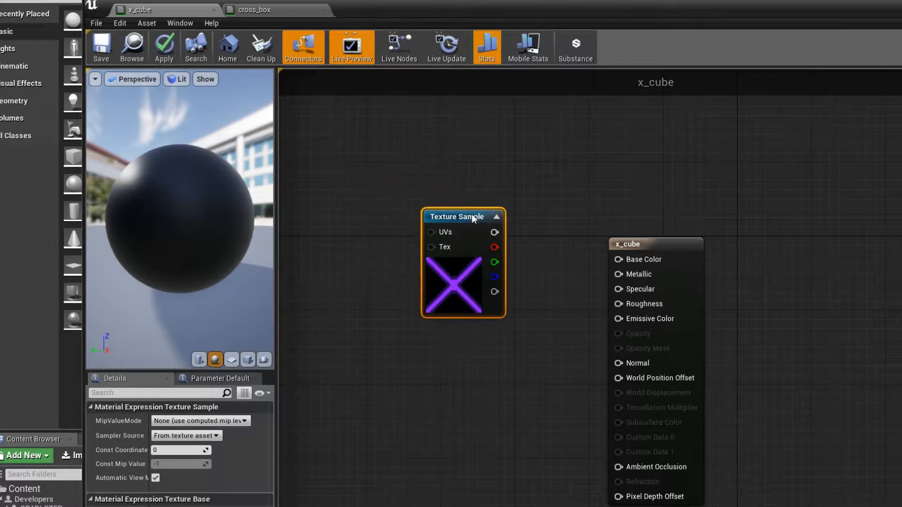
pyautogui.click(258, 11)
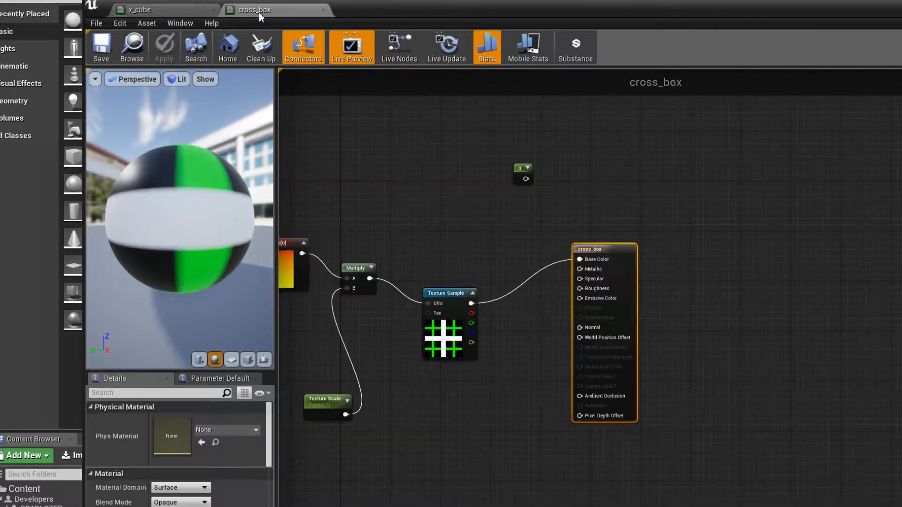
pyautogui.click(171, 9)
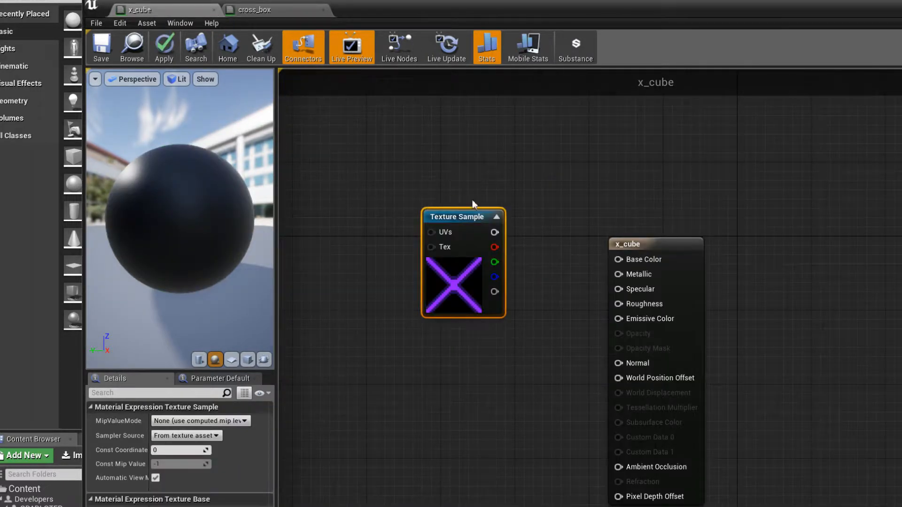
pyautogui.moveTo(490, 237); pyautogui.dragTo(617, 259)
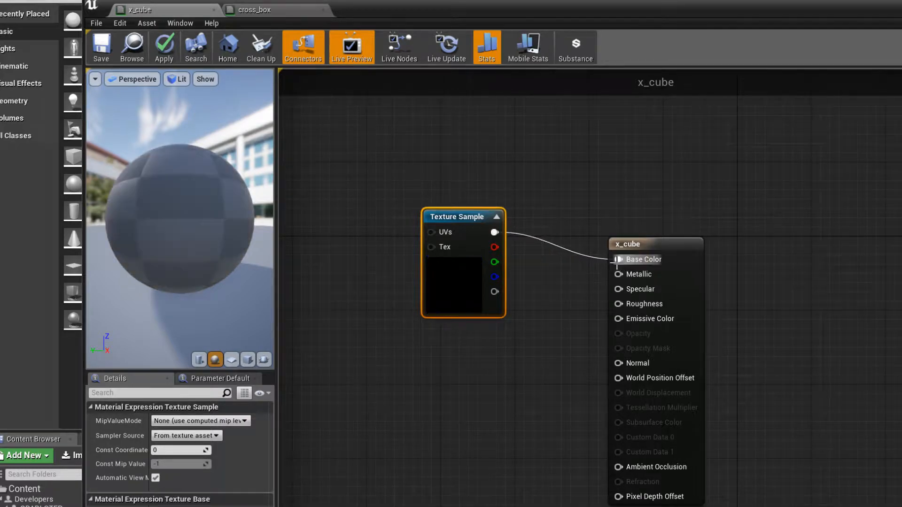
pyautogui.moveTo(466, 219); pyautogui.dragTo(505, 258)
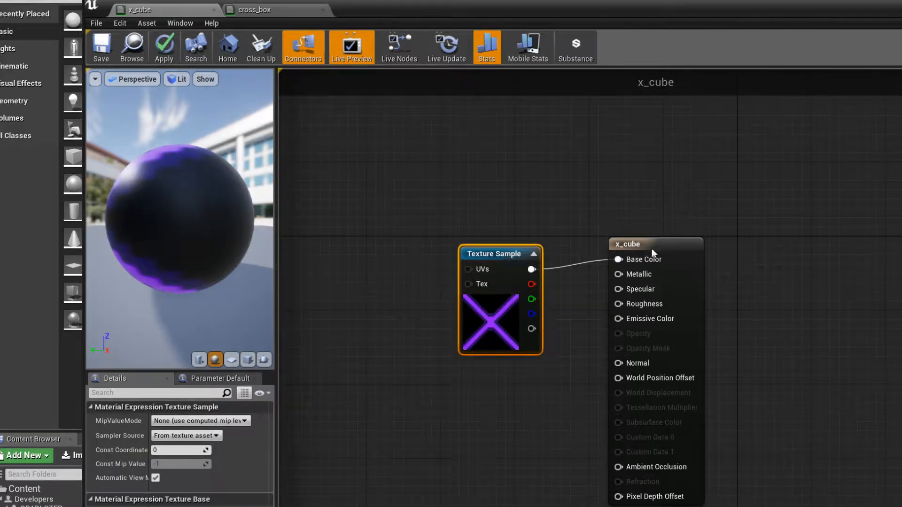
pyautogui.moveTo(651, 247); pyautogui.dragTo(733, 247)
# Switch the x_cube material preview mesh to a cube and view it at an angle
pyautogui.scroll(-5, 172, 269)
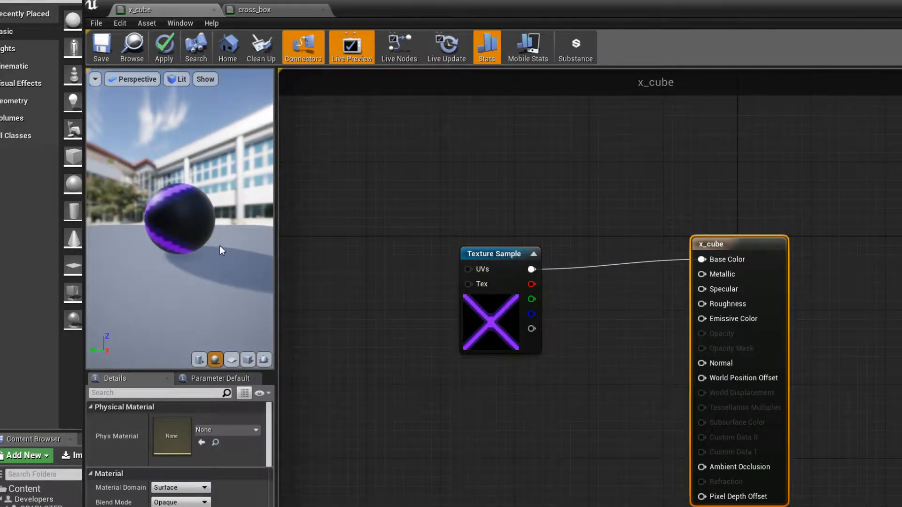
pyautogui.click(248, 360)
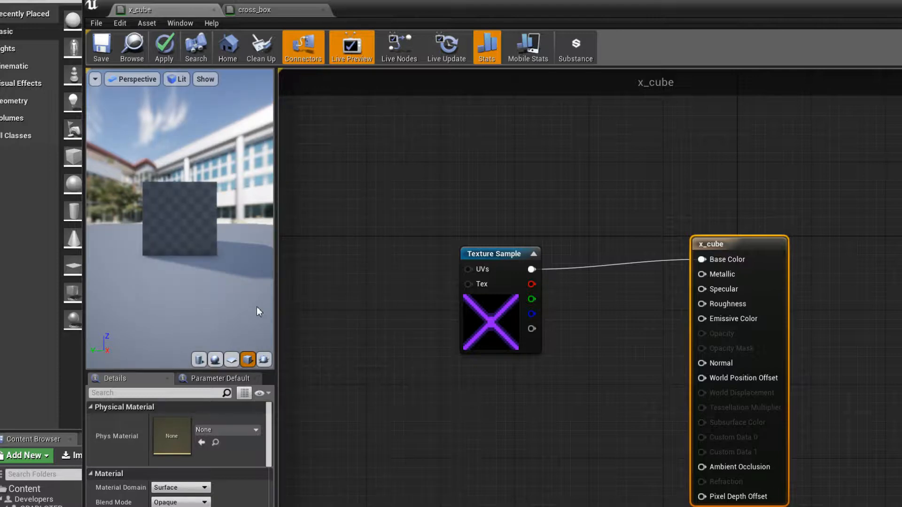
pyautogui.moveTo(177, 202); pyautogui.dragTo(180, 174)
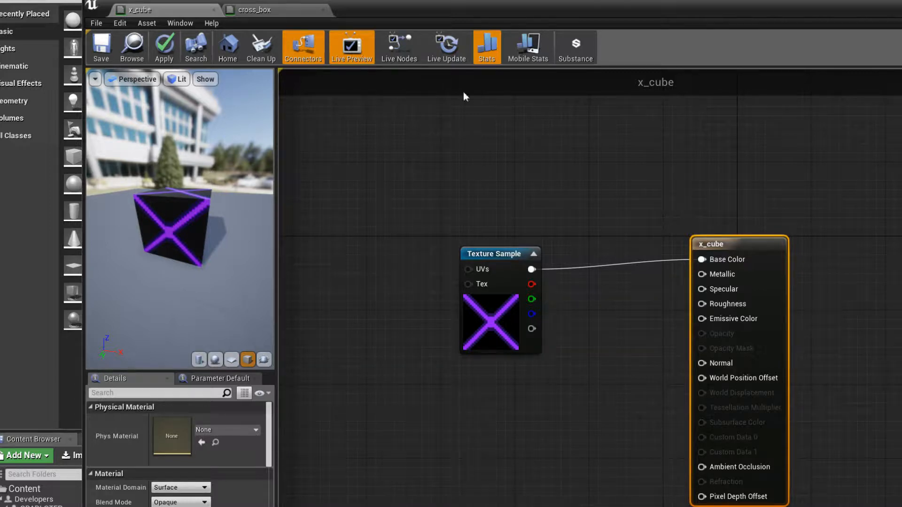
# Delete the unconnected constant 0 node from the cross_box material graph
pyautogui.click(283, 8)
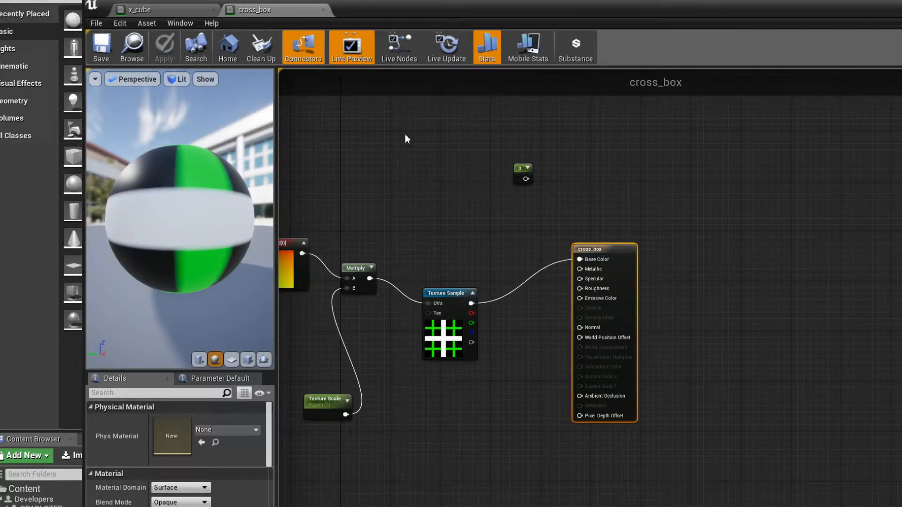
pyautogui.click(523, 169)
pyautogui.press('Delete')
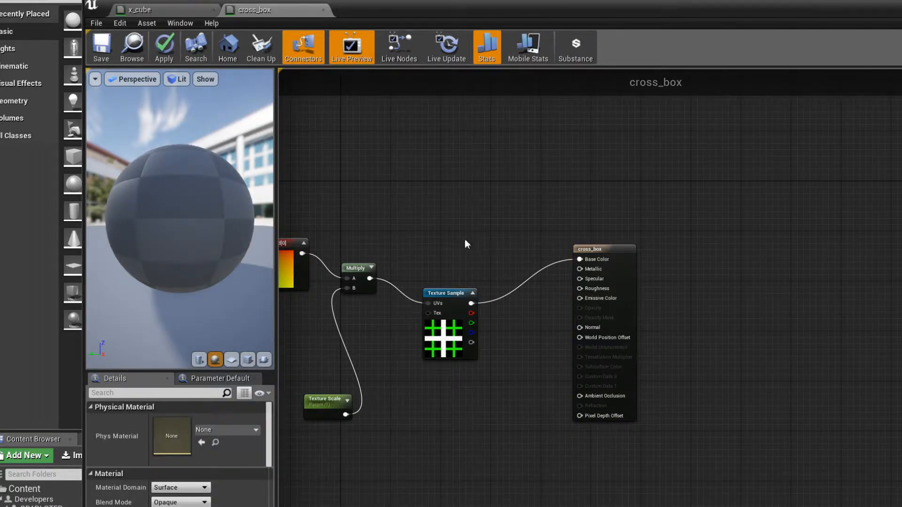
# Add a Multiply node to the x_cube graph and connect its output to the Texture Sample's UVs input
pyautogui.click(136, 12)
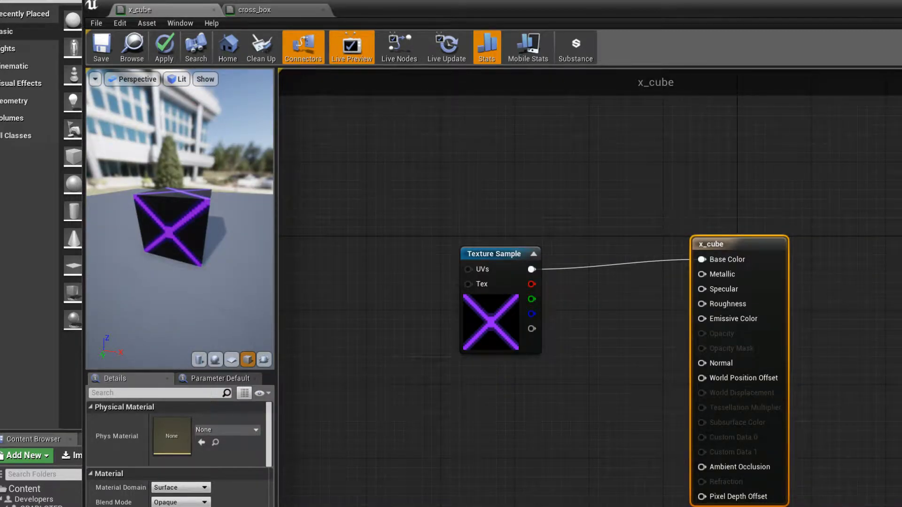
pyautogui.click(612, 191)
pyautogui.moveTo(616, 194); pyautogui.dragTo(325, 239)
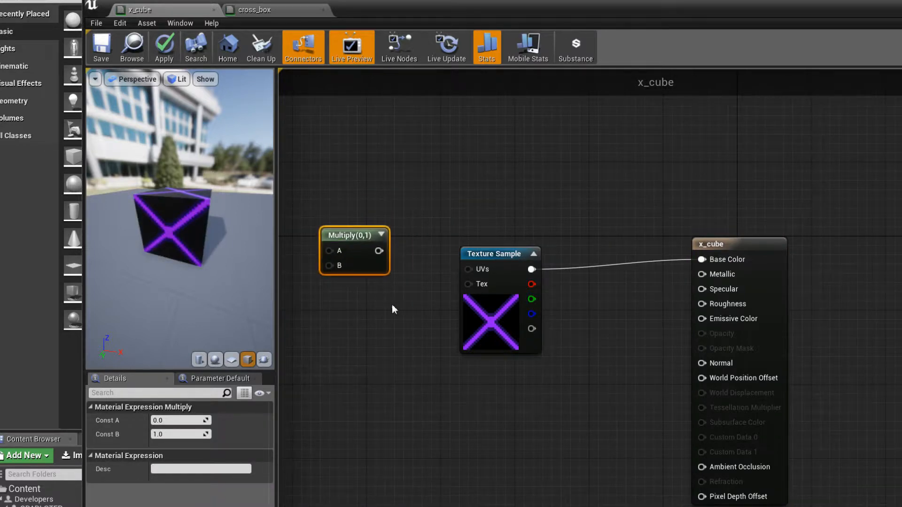
pyautogui.click(270, 15)
pyautogui.click(134, 10)
pyautogui.moveTo(379, 251); pyautogui.dragTo(589, 254)
pyautogui.moveTo(351, 228); pyautogui.dragTo(453, 255)
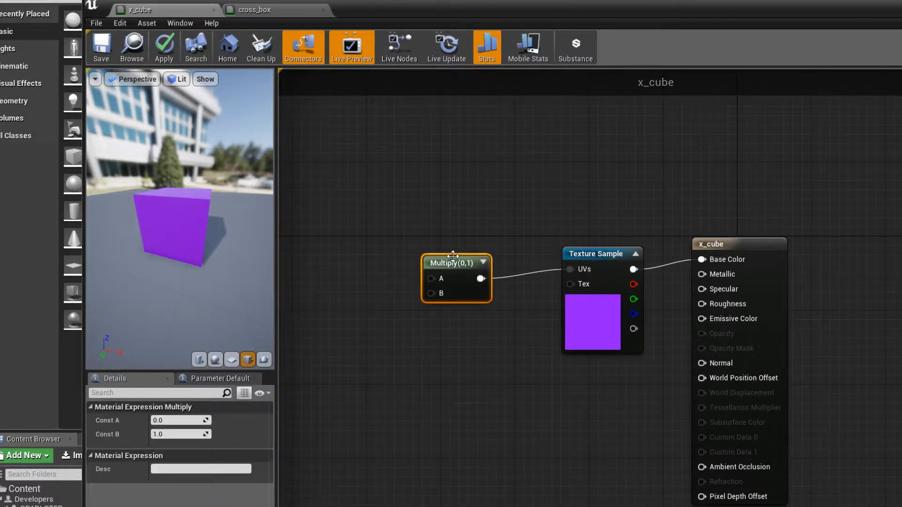
# Add a scalar parameter below the Multiply node in x_cube and connect it to Multiply's A input
pyautogui.click(288, 17)
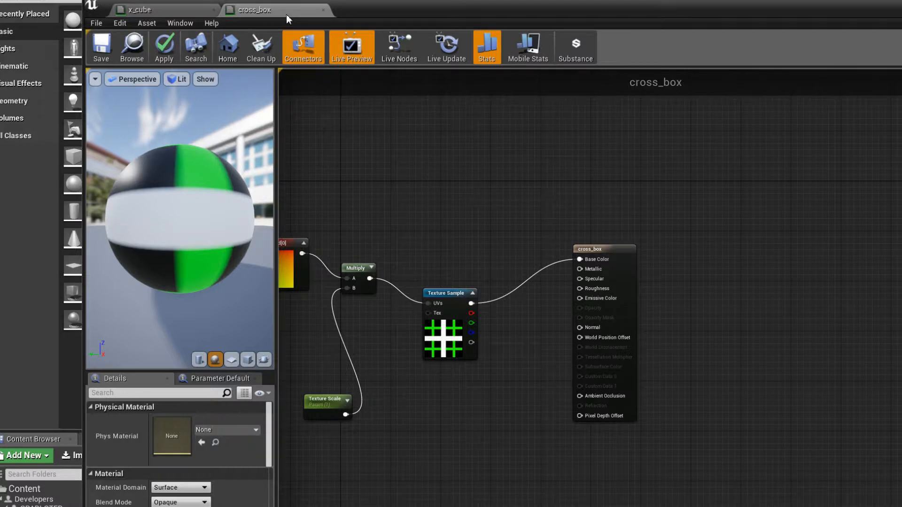
pyautogui.click(167, 15)
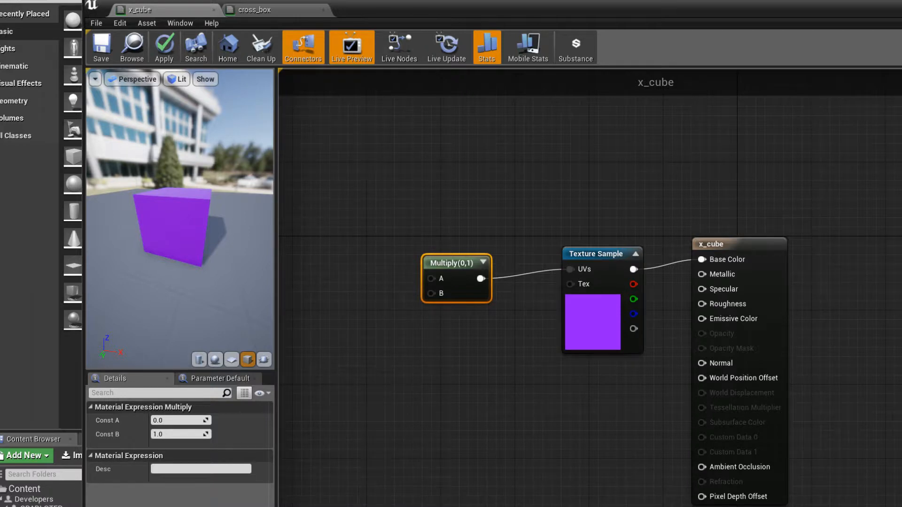
pyautogui.press('s')
pyautogui.click(557, 203)
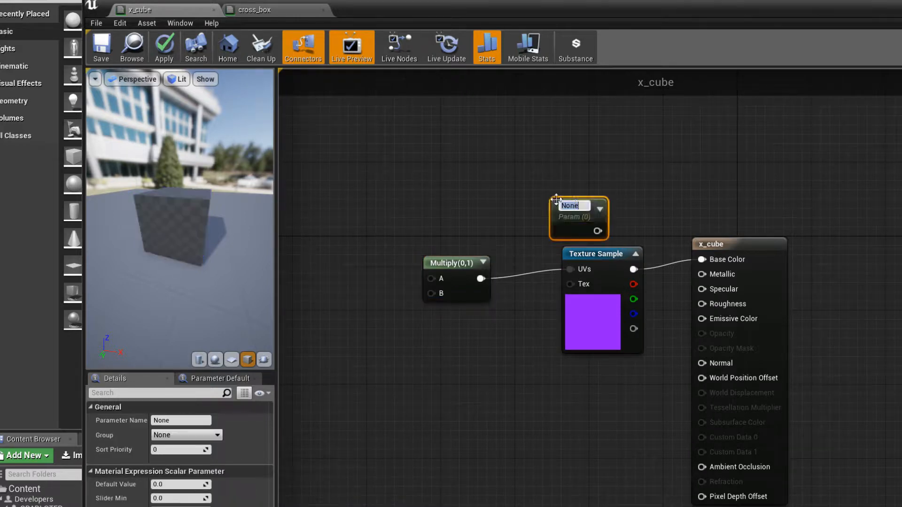
pyautogui.moveTo(554, 210); pyautogui.dragTo(382, 352)
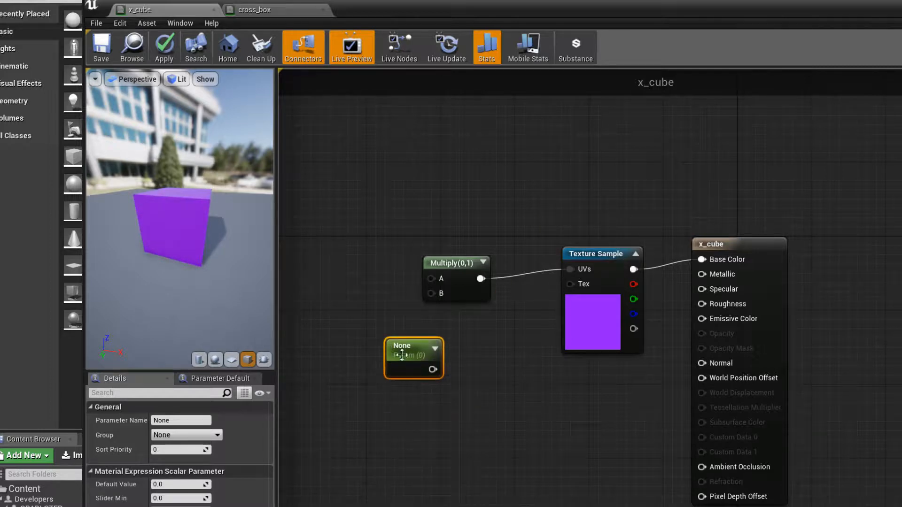
pyautogui.moveTo(432, 370); pyautogui.dragTo(433, 284)
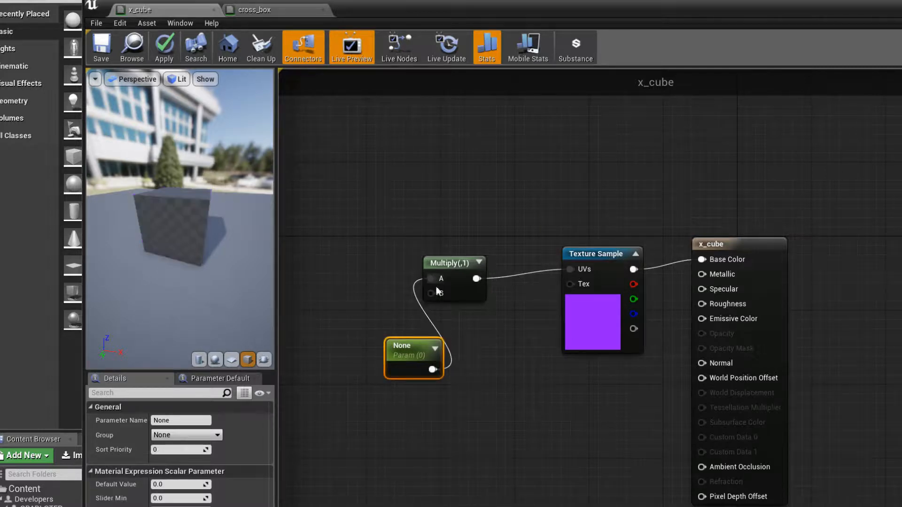
pyautogui.moveTo(419, 345); pyautogui.dragTo(391, 373)
pyautogui.click(381, 403)
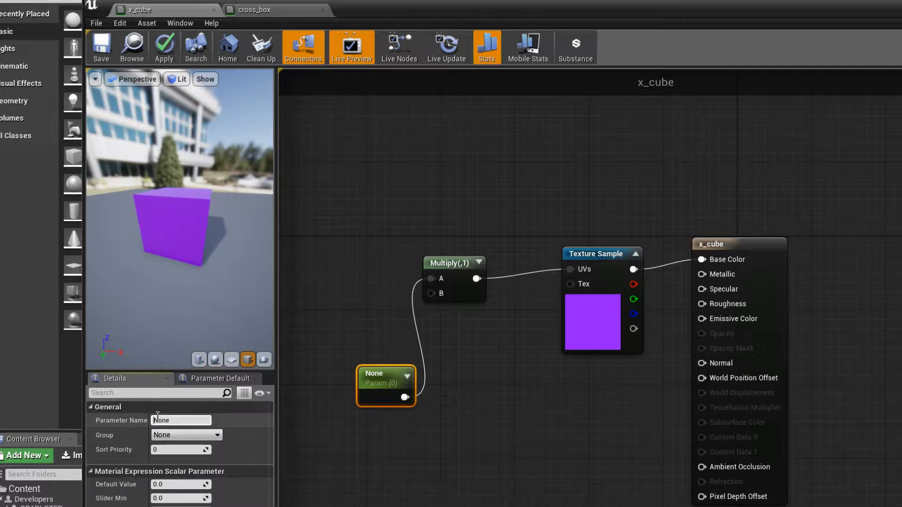
# Name the scalar parameter Texture Scale, as in cross_box, and set its default value to 1
pyautogui.click(249, 12)
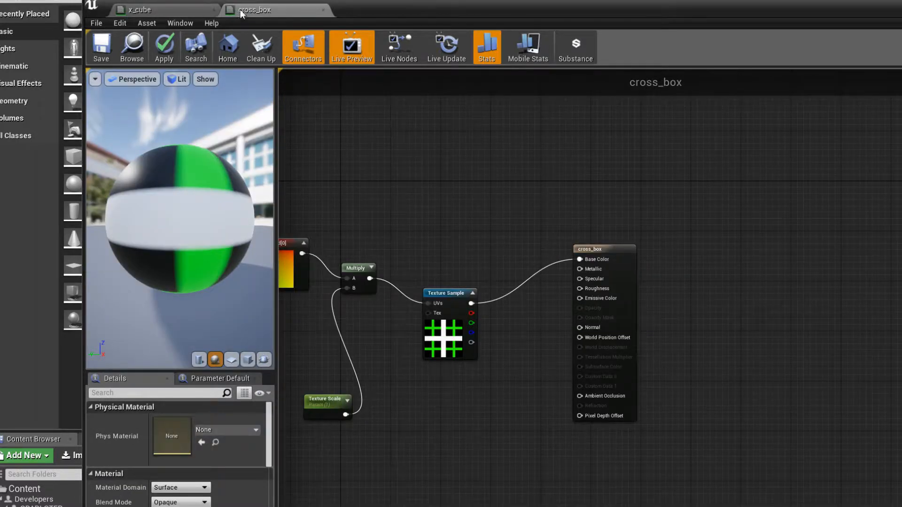
pyautogui.click(164, 13)
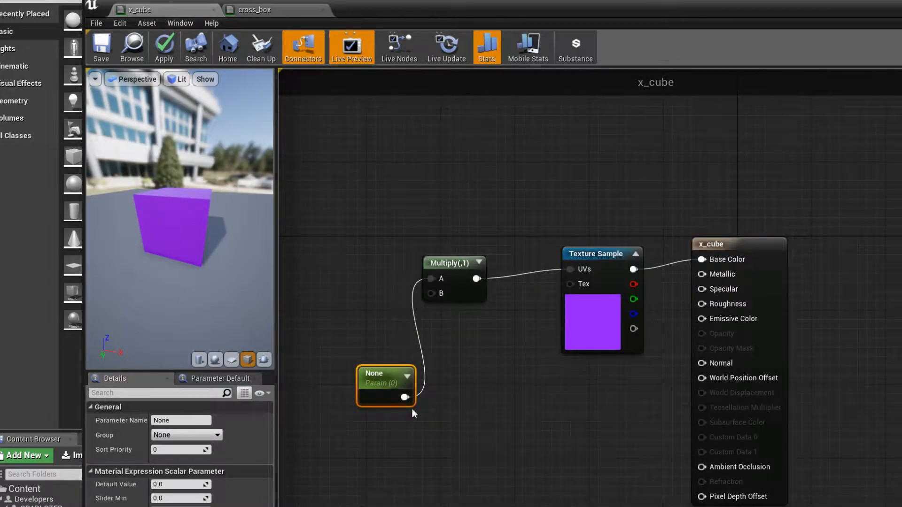
pyautogui.click(181, 421)
pyautogui.write('Textur')
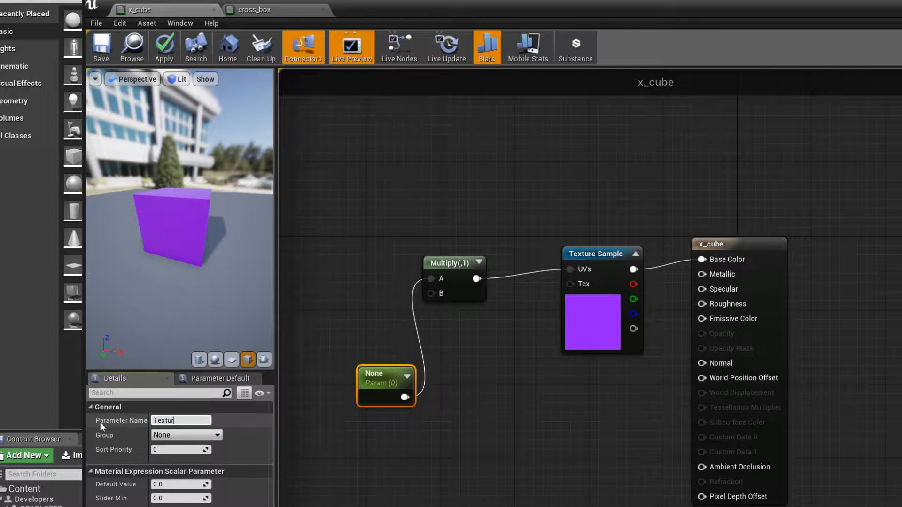
pyautogui.write('e Scale')
pyautogui.press('Return')
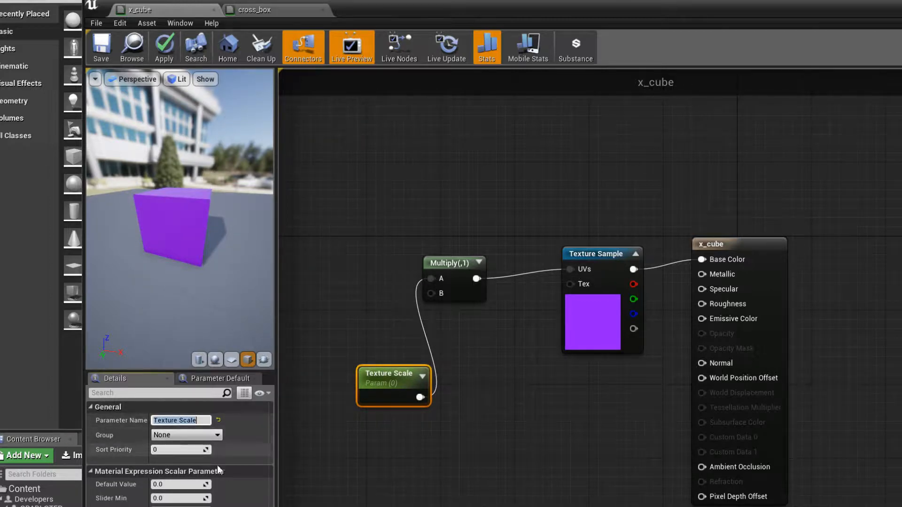
pyautogui.click(186, 485)
pyautogui.write('1')
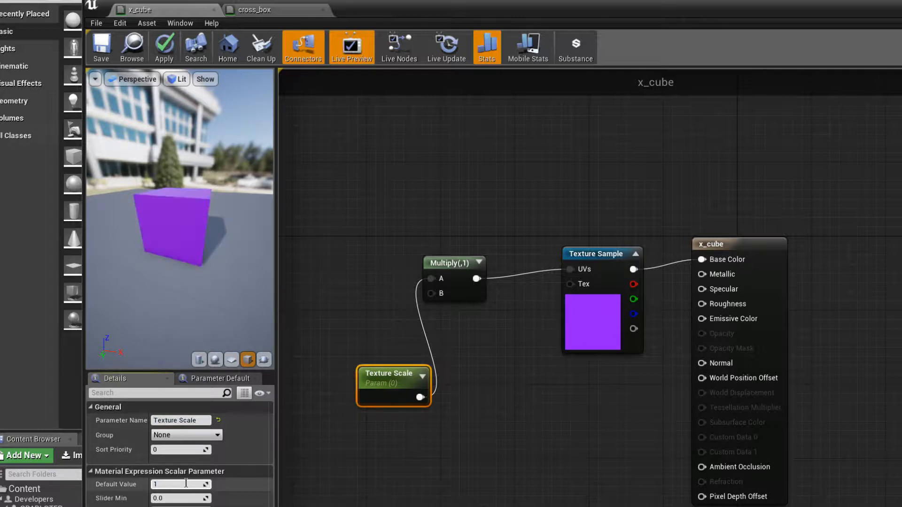
pyautogui.press('Return')
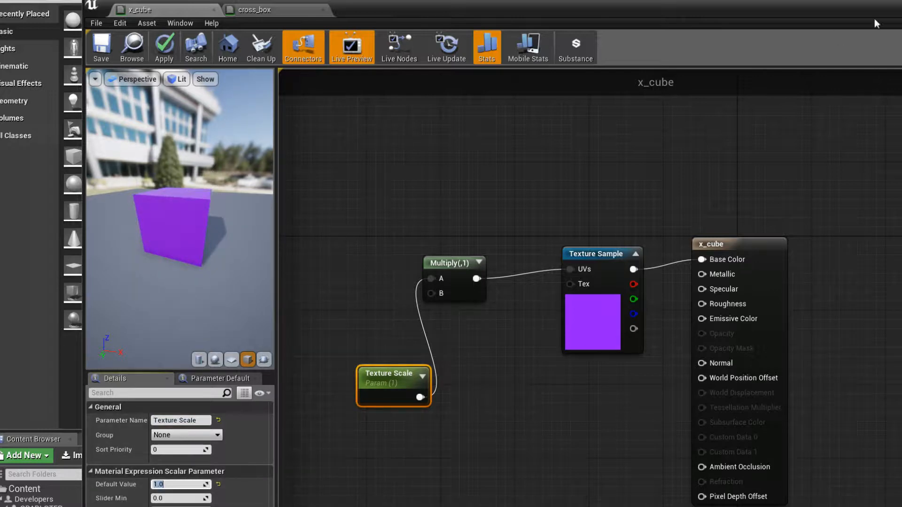
# Check the Texture Scale parameter in cross_box, move its TexCoord node above the Multiply node, and return to x_cube
pyautogui.click(247, 10)
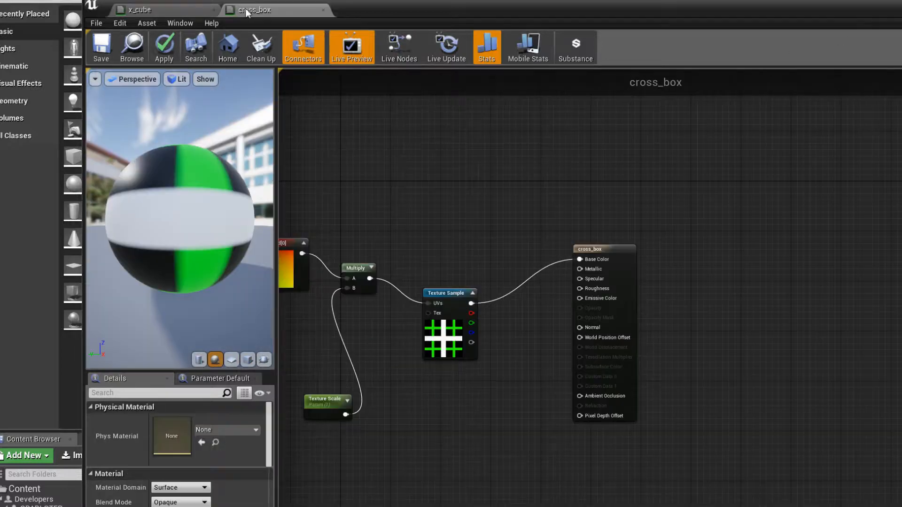
pyautogui.click(321, 417)
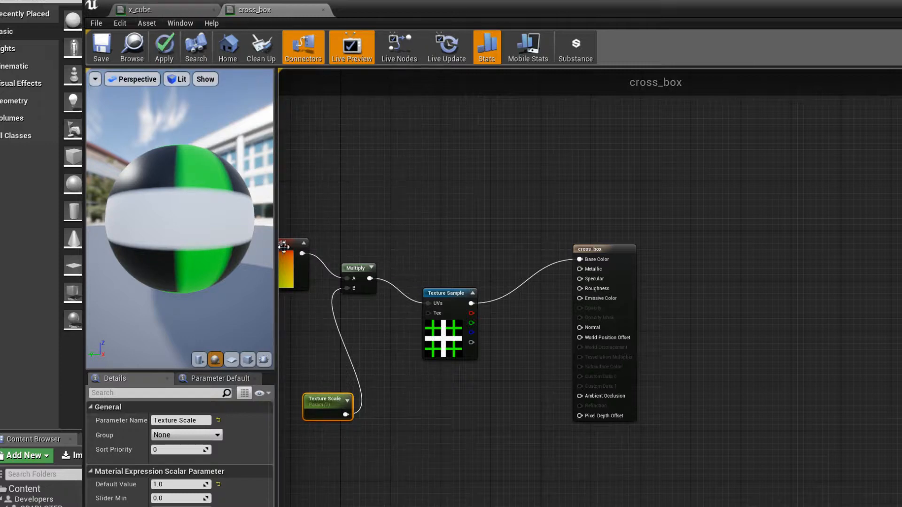
pyautogui.moveTo(284, 247); pyautogui.dragTo(361, 158)
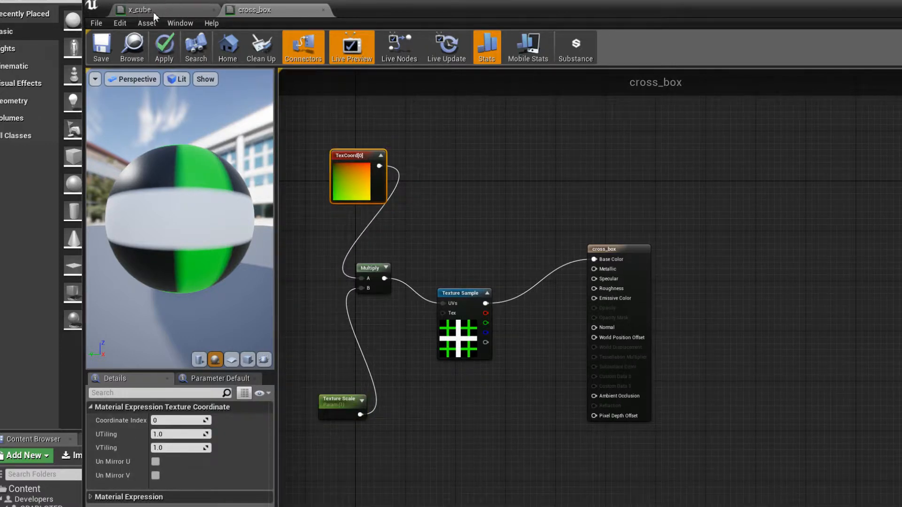
pyautogui.click(154, 12)
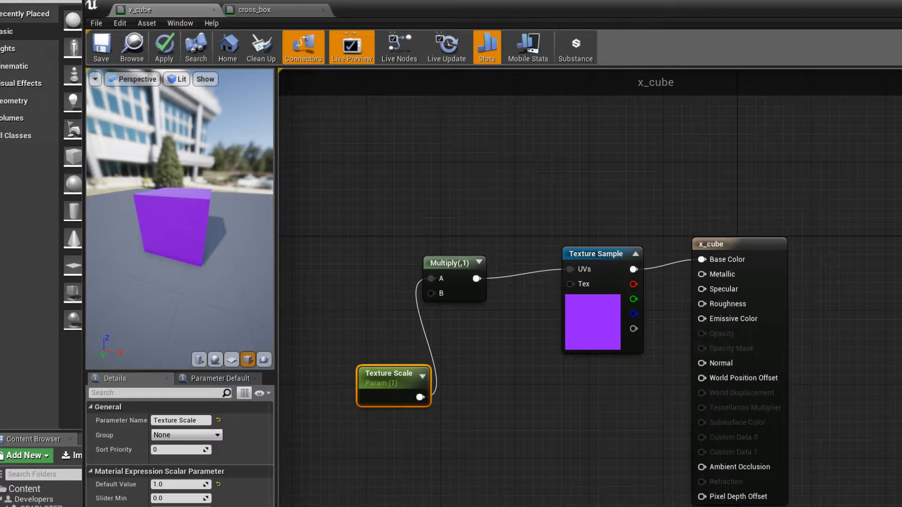
# Paste the TexCoord node into x_cube, connect it to Multiply's A input and move the Texture Scale connection to B, as in cross_box
pyautogui.hotkey('ctrl', 'v')
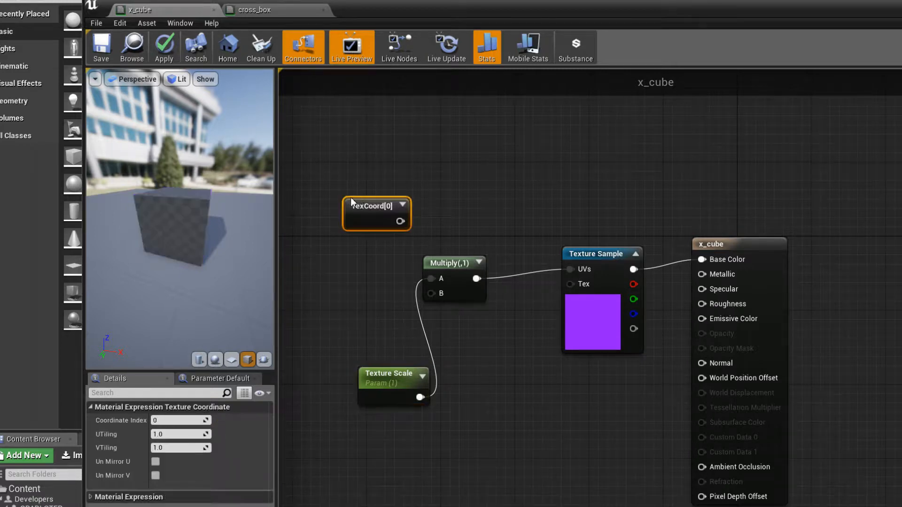
pyautogui.moveTo(388, 209); pyautogui.dragTo(347, 220)
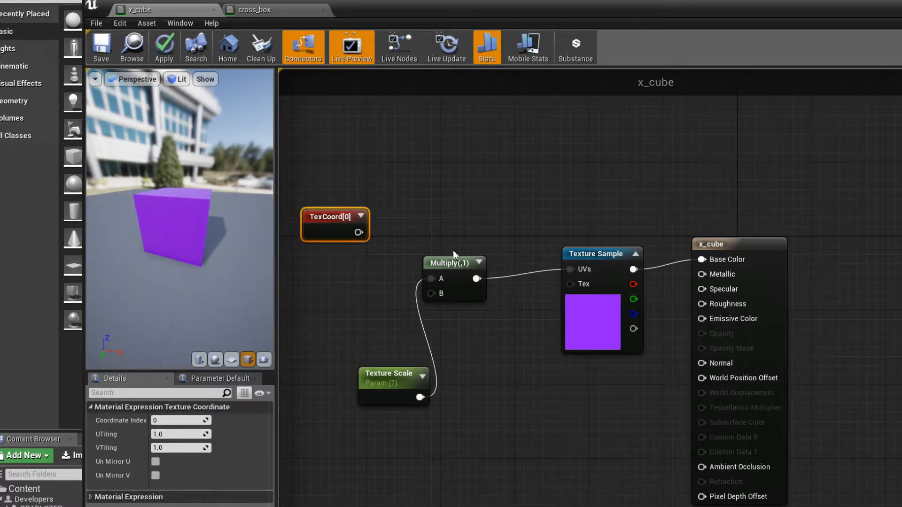
pyautogui.click(284, 11)
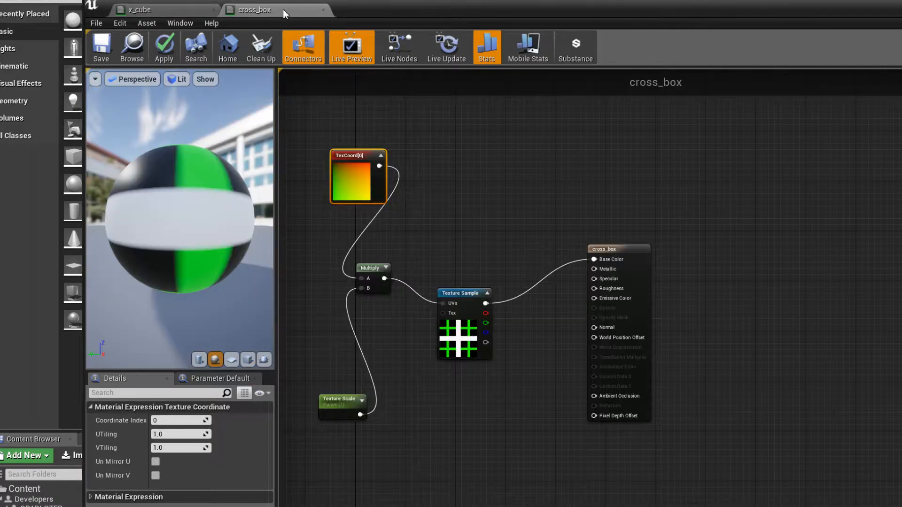
pyautogui.click(166, 14)
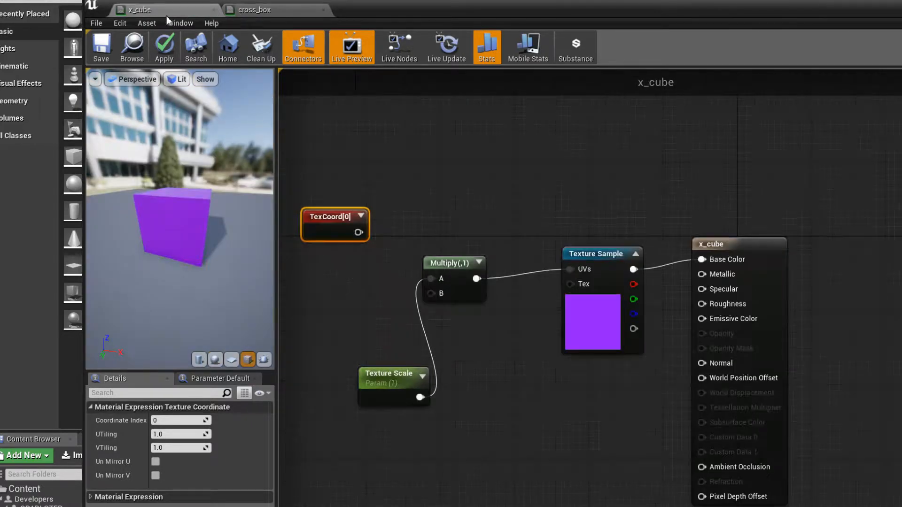
pyautogui.keyDown('alt'); pyautogui.click(420, 397); pyautogui.keyUp('alt')
pyautogui.moveTo(420, 397); pyautogui.dragTo(431, 293)
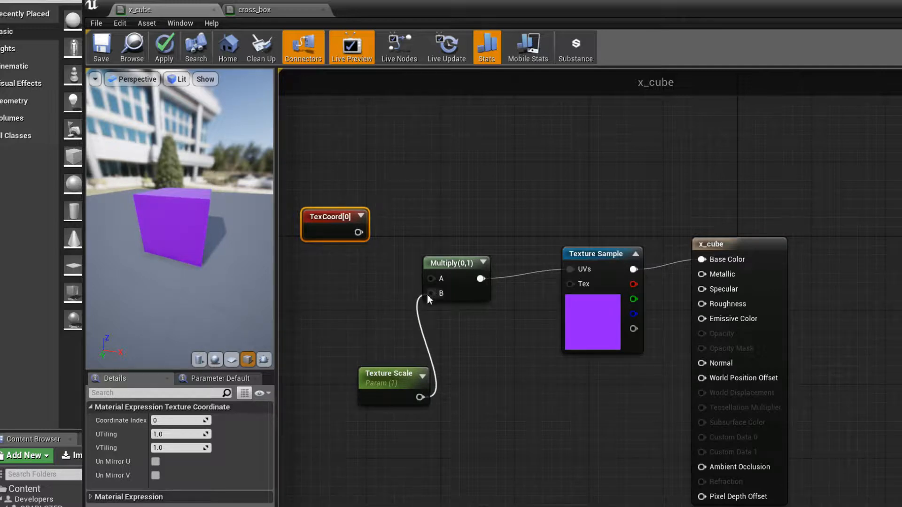
pyautogui.moveTo(358, 232); pyautogui.dragTo(431, 278)
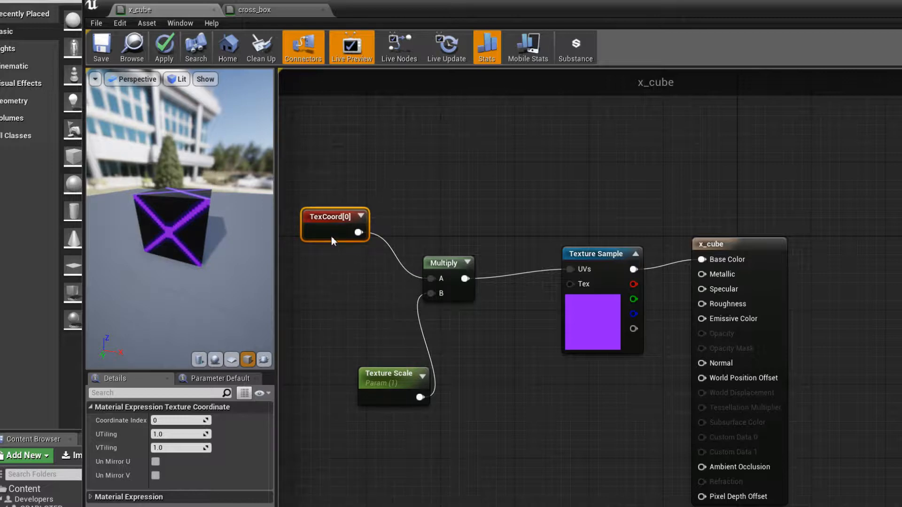
# Compare the x_cube node connections with cross_box and save the x_cube material
pyautogui.click(270, 14)
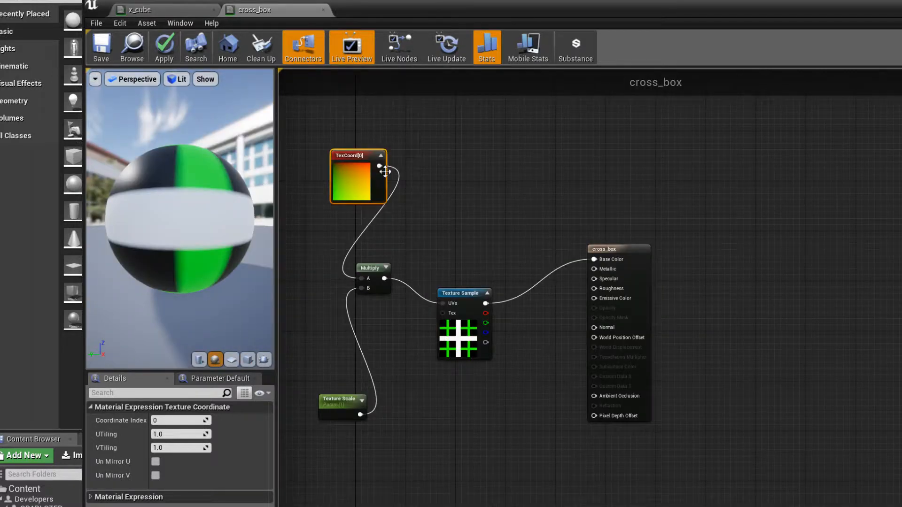
pyautogui.click(155, 11)
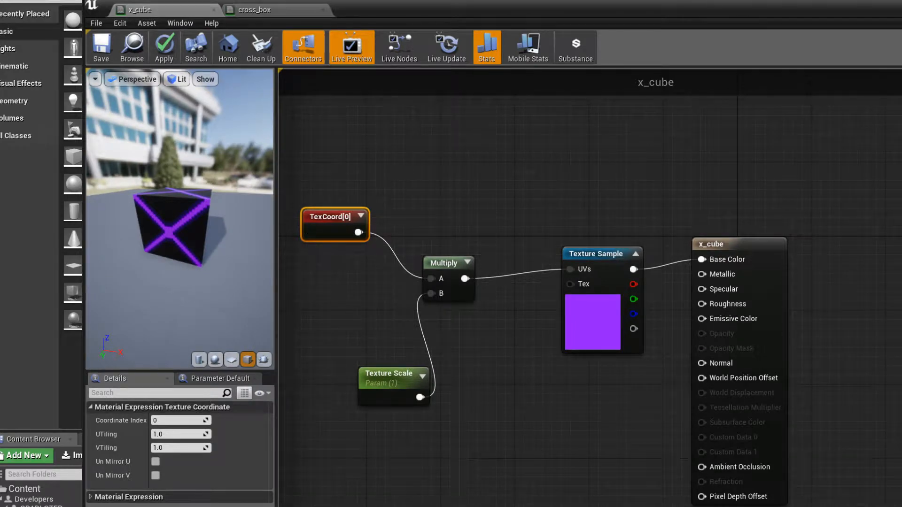
pyautogui.click(277, 15)
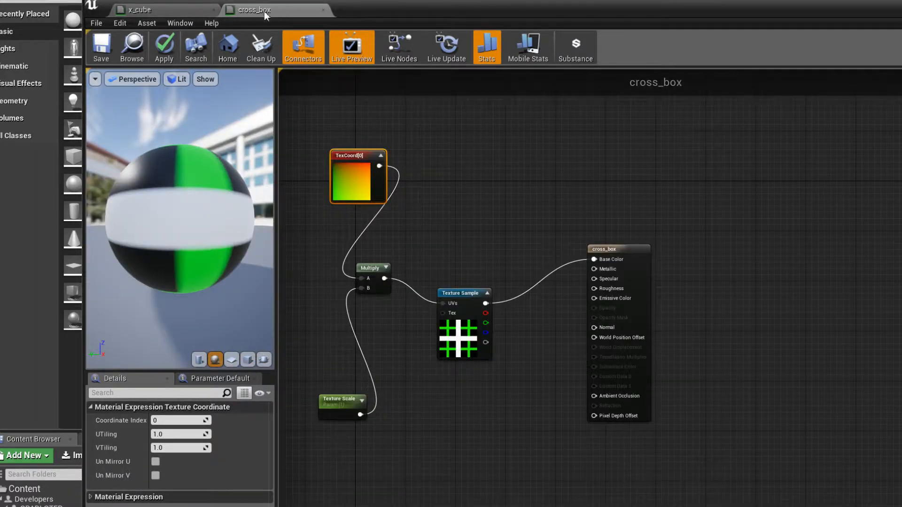
pyautogui.click(151, 13)
pyautogui.click(109, 47)
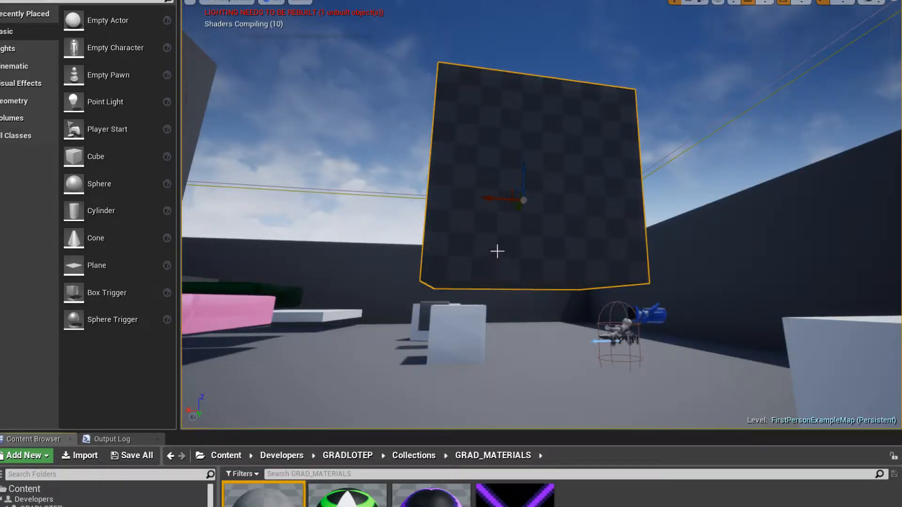
# Apply the x_cube material to the floor of the level
pyautogui.scroll(-4, 495, 234)
pyautogui.scroll(2, 588, 240)
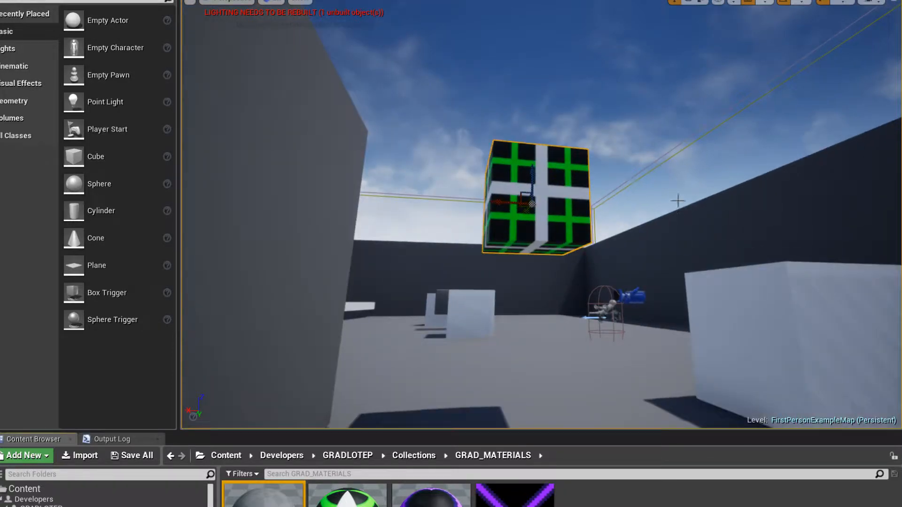
pyautogui.moveTo(700, 191); pyautogui.dragTo(583, 221, button='right')
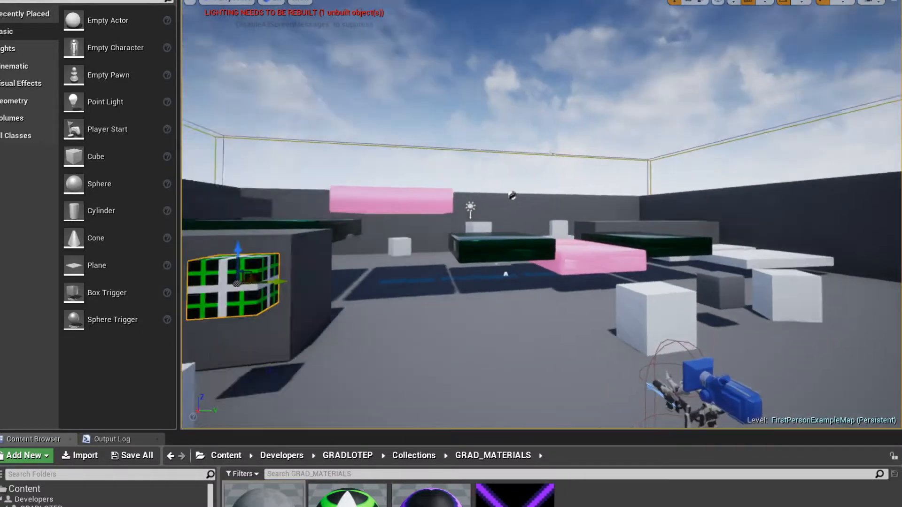
pyautogui.moveTo(771, 159); pyautogui.dragTo(701, 198, button='right')
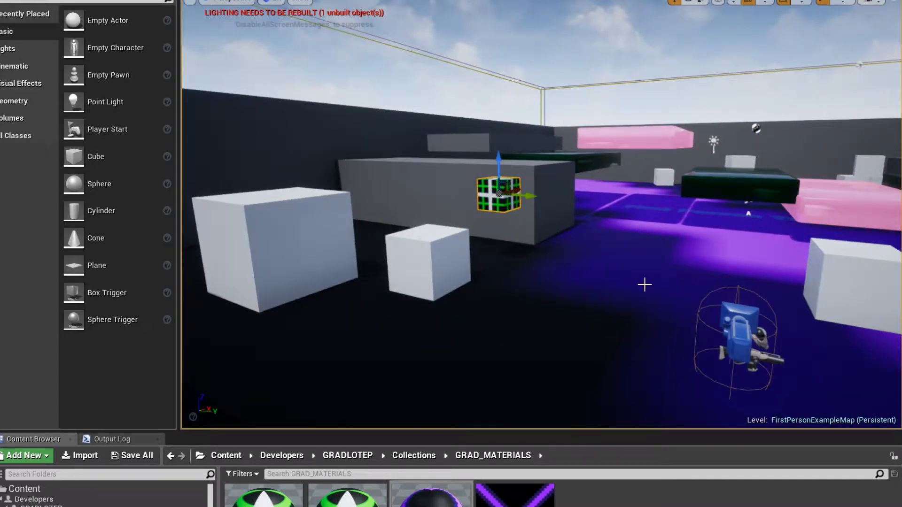
pyautogui.moveTo(694, 264); pyautogui.dragTo(712, 256, button='right')
pyautogui.click(431, 496)
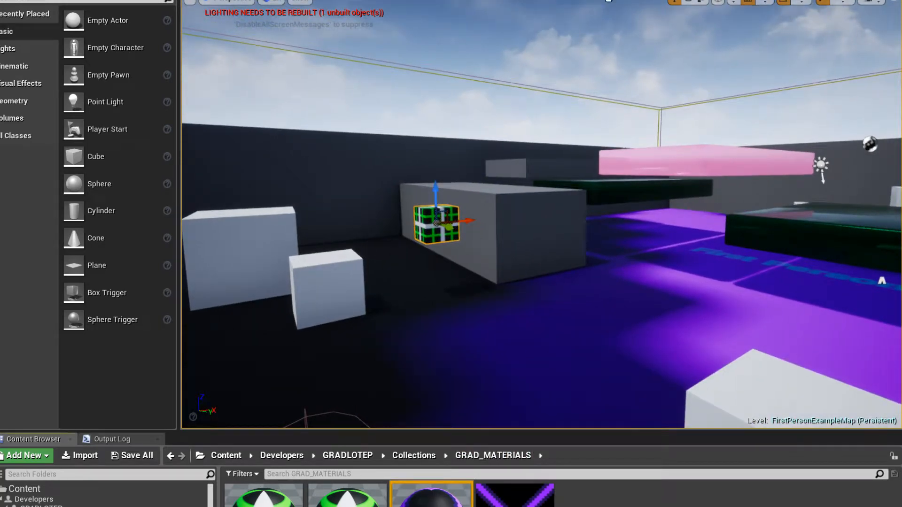
pyautogui.scroll(-3, 639, 118)
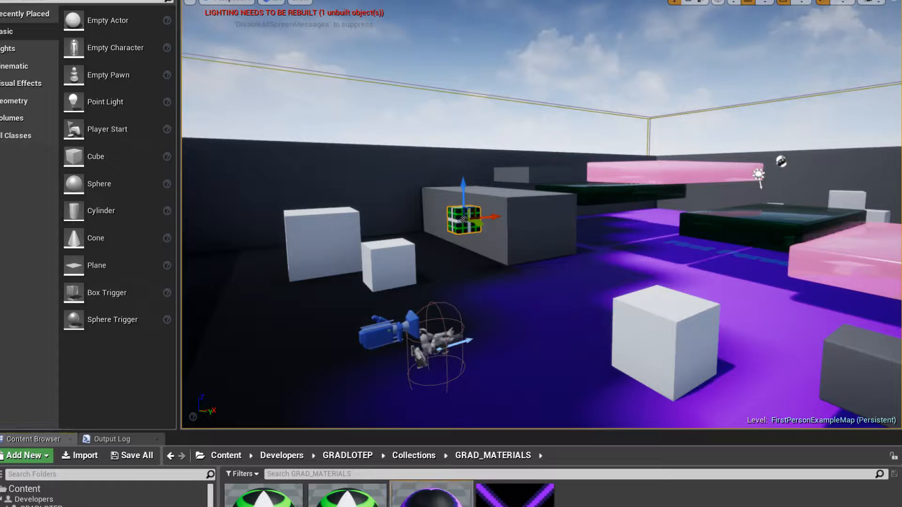
pyautogui.scroll(-3, 660, 269)
pyautogui.scroll(-2, 659, 270)
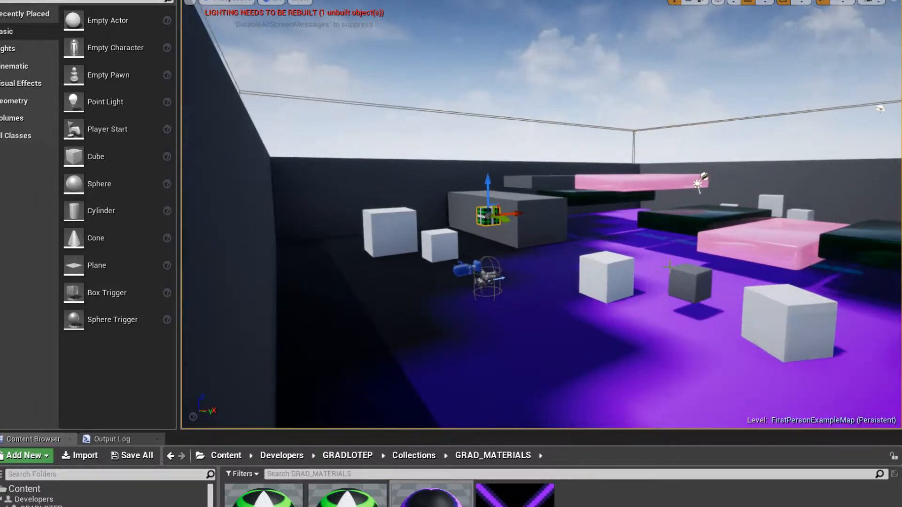
pyautogui.scroll(1, 689, 267)
# Apply the x_cube material to the white cube beside the small grey cube and raise it above the floor
pyautogui.click(438, 151)
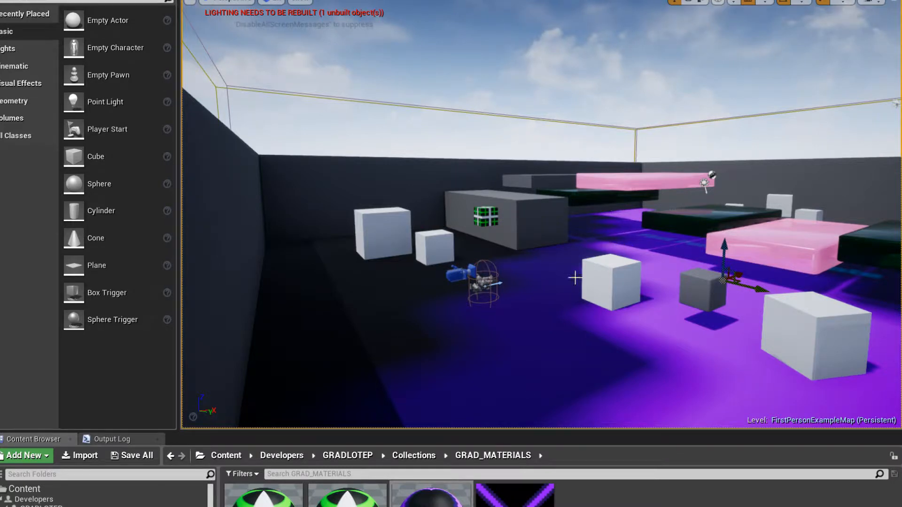
pyautogui.click(432, 496)
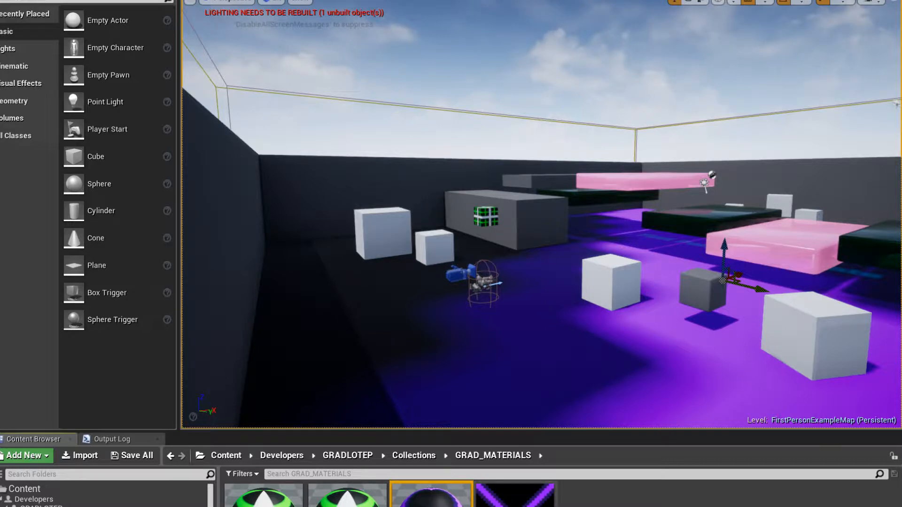
pyautogui.click(625, 296)
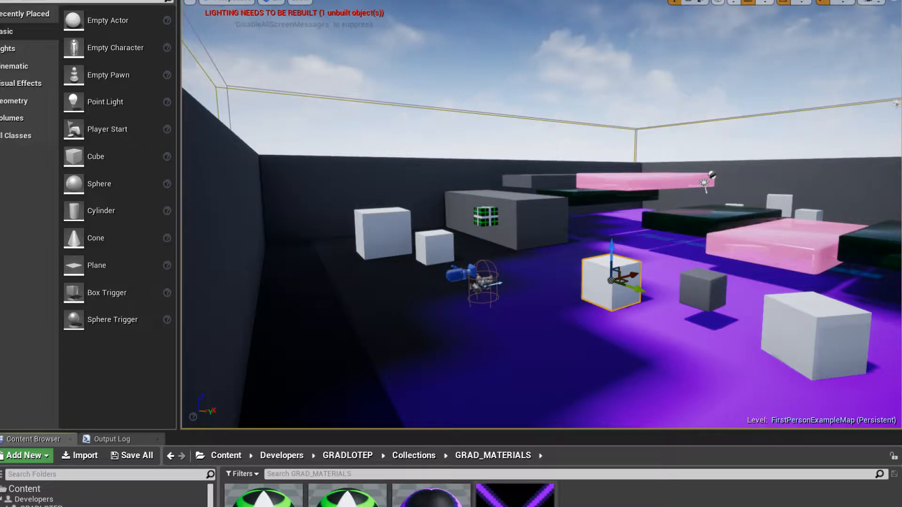
pyautogui.click(515, 496)
pyautogui.click(431, 496)
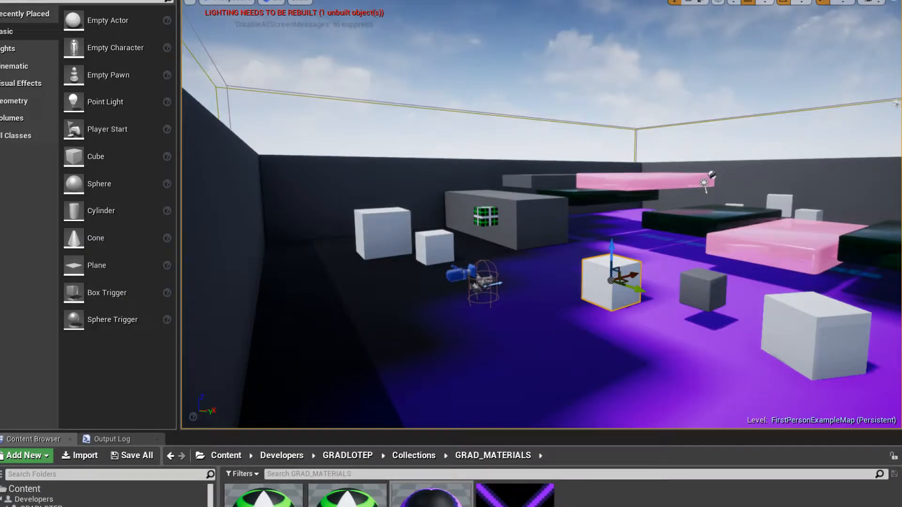
pyautogui.click(431, 497)
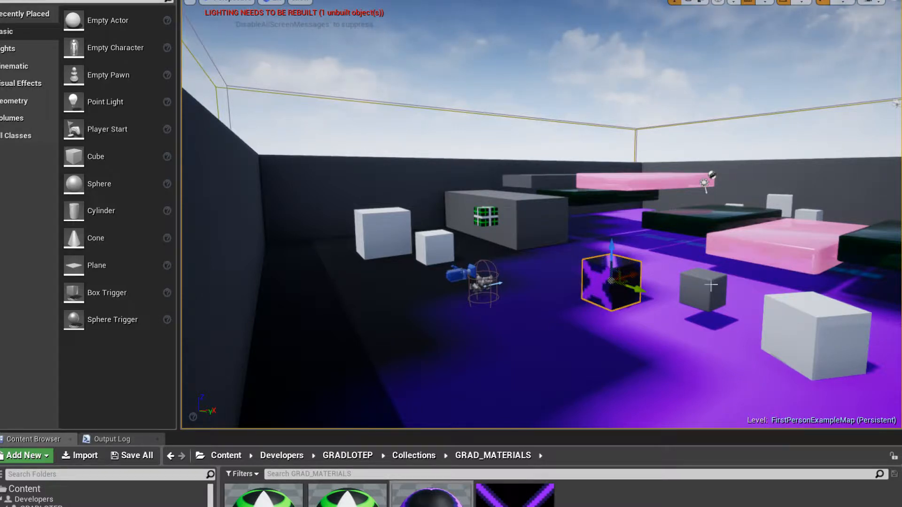
pyautogui.moveTo(619, 255); pyautogui.dragTo(613, 192)
pyautogui.moveTo(703, 205); pyautogui.dragTo(739, 204, button='right')
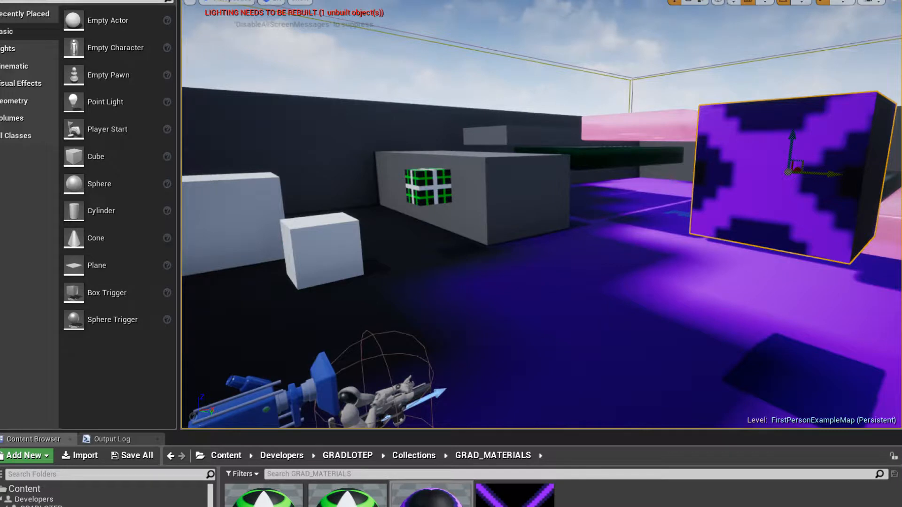
# Create a material instance from x_cube and select the raised cube in the level
pyautogui.hotkey('ctrl', 'w')
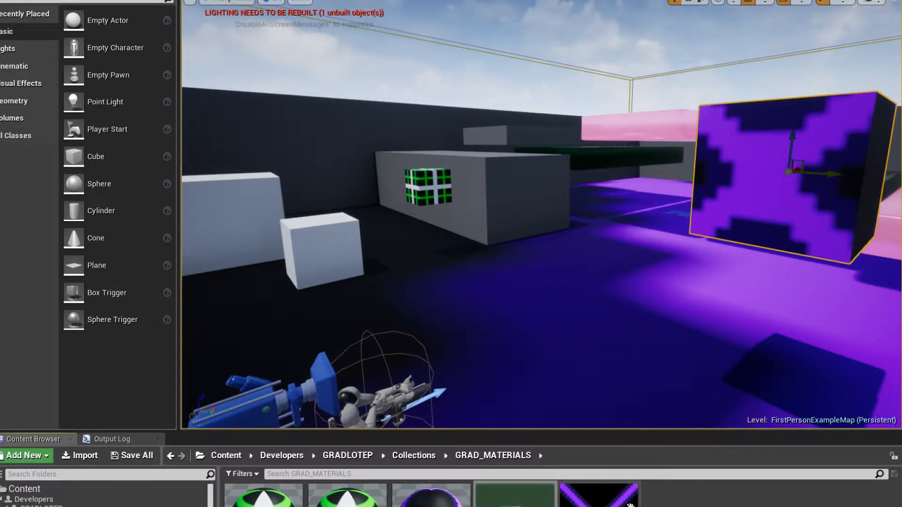
pyautogui.scroll(-3, 570, 363)
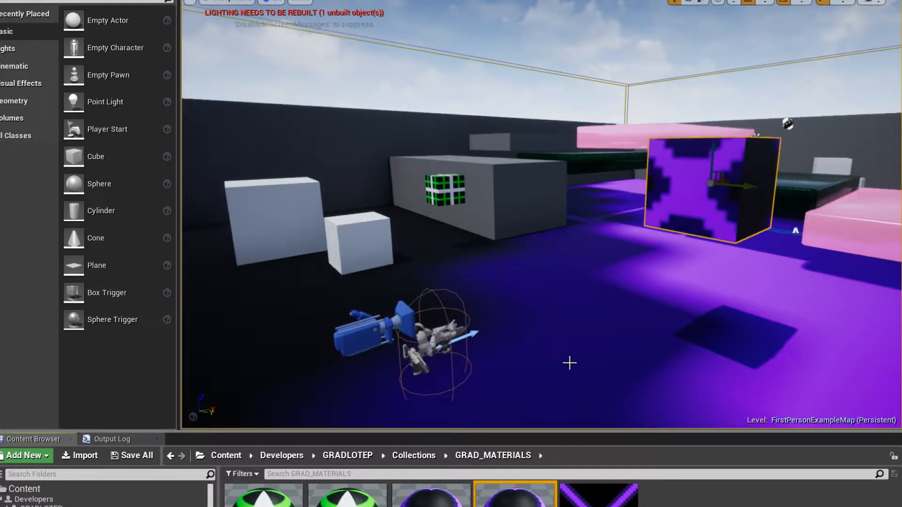
pyautogui.click(692, 182)
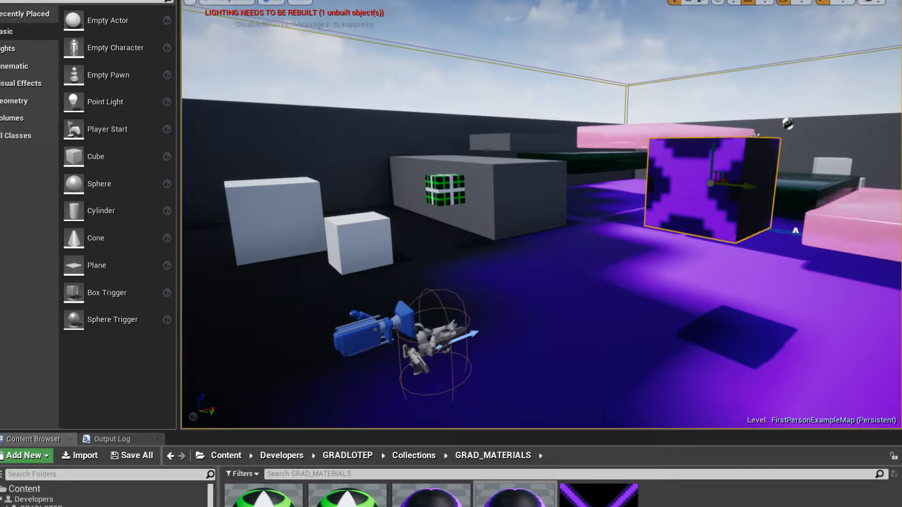
# Increase the texture scale in x_cube_Inst so the X pattern repeats, use the instance on the raised cube, and save it
pyautogui.doubleClick(515, 495)
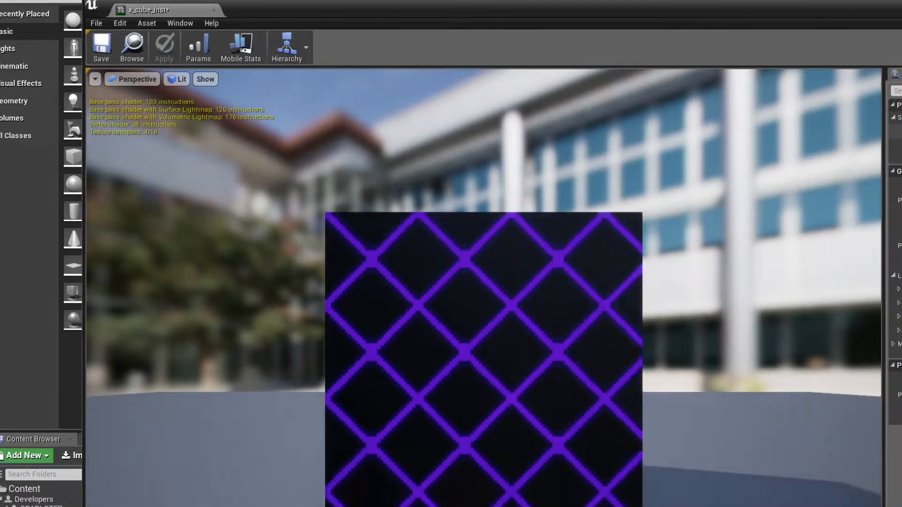
pyautogui.moveTo(775, 163); pyautogui.dragTo(658, 170)
pyautogui.click(101, 47)
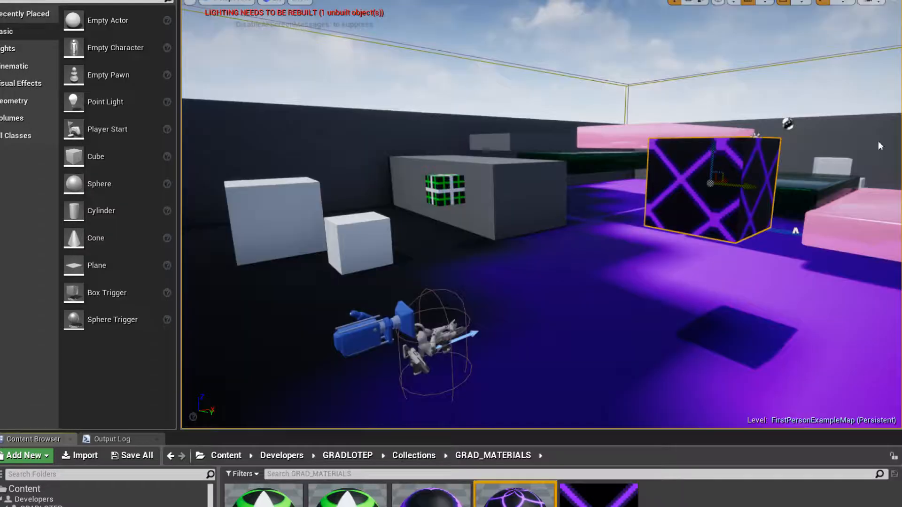
# Examine the raised X-patterned cube and the small grey cube from several viewpoints in the level
pyautogui.moveTo(540, 211); pyautogui.dragTo(611, 211, button='right')
pyautogui.moveTo(719, 180); pyautogui.dragTo(678, 170, button='right')
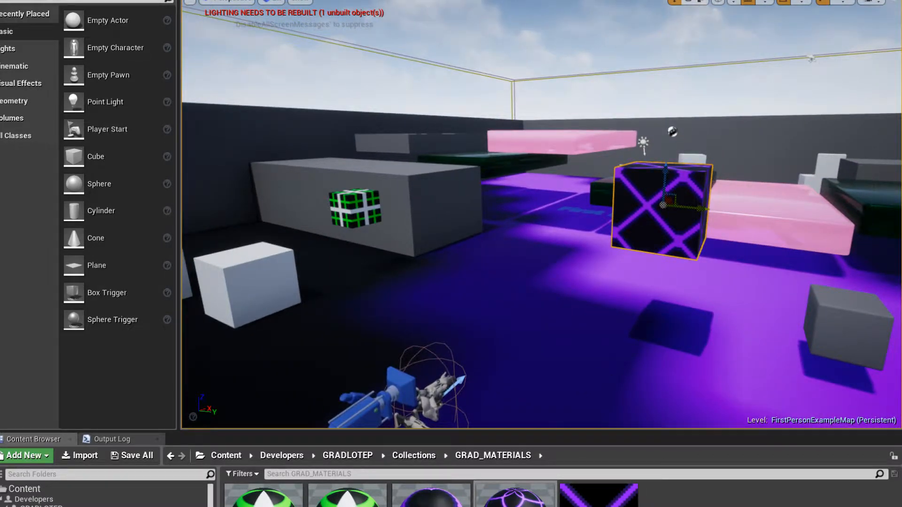
pyautogui.click(861, 324)
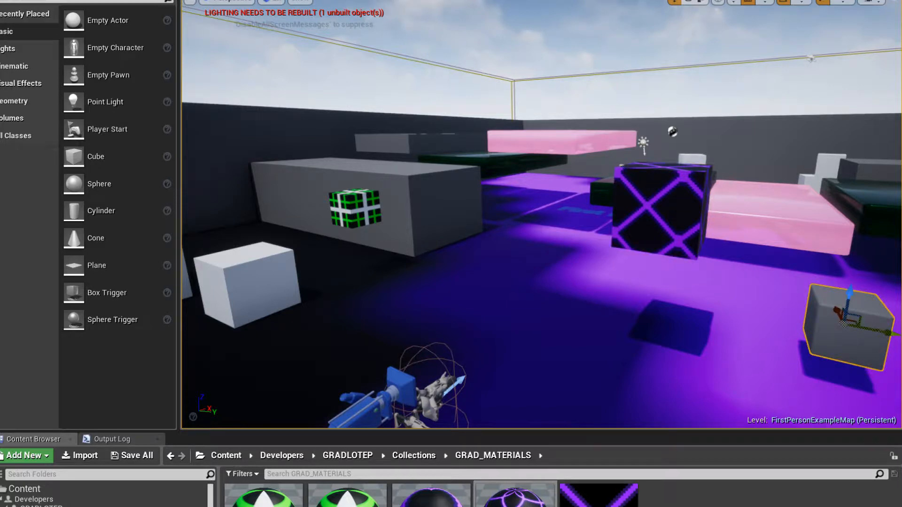
pyautogui.click(697, 221)
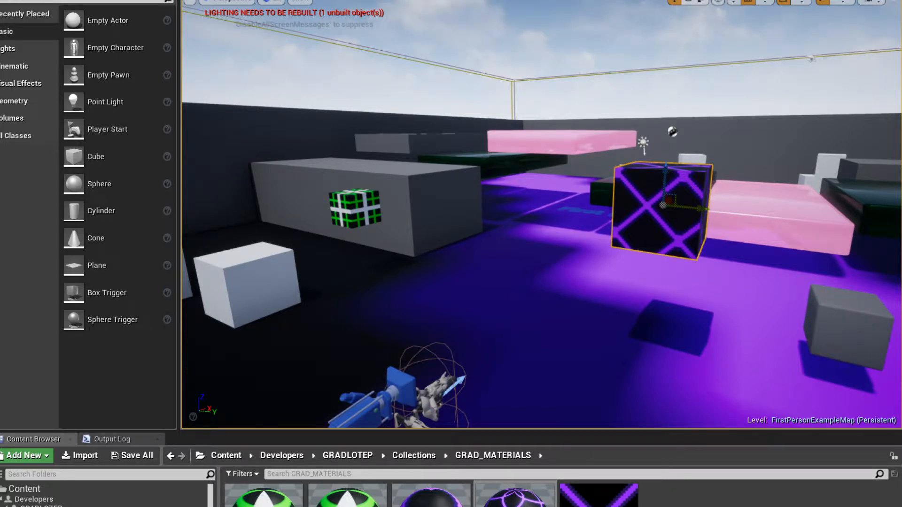
pyautogui.click(849, 324)
pyautogui.moveTo(848, 324)
pyautogui.mouseDown(button='right')
pyautogui.moveTo(893, 324)
pyautogui.moveTo(855, 324)
pyautogui.mouseUp(button='right')
pyautogui.press('d')
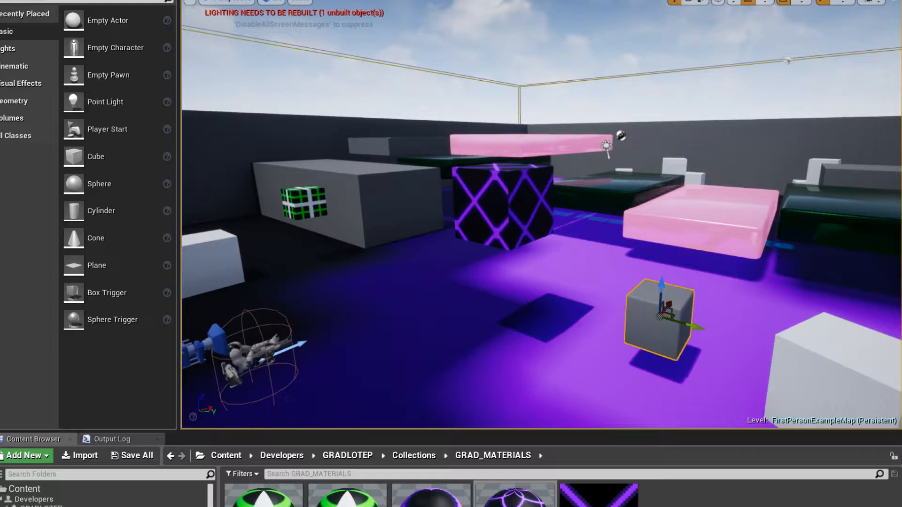
pyautogui.scroll(-2, 644, 308)
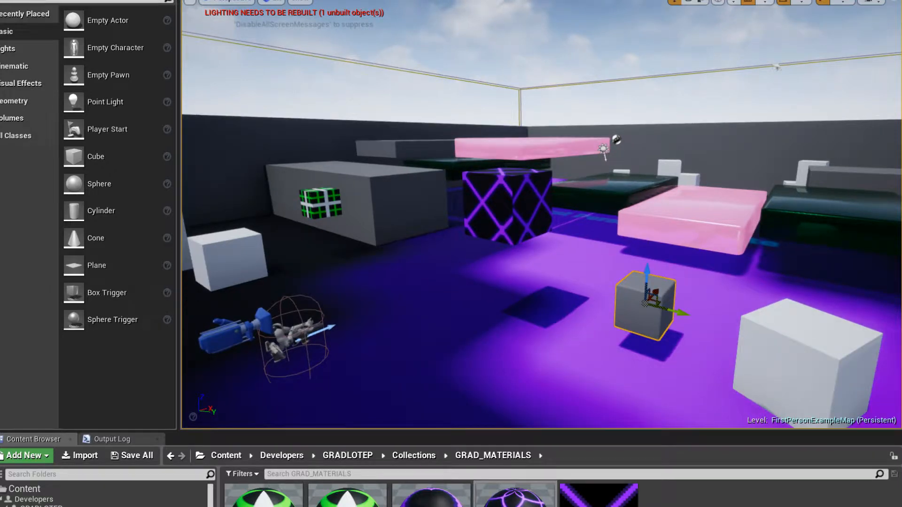
# Reduce the texture scale in x_cube_Inst until a single large X fills the cube face, and save the instance
pyautogui.click(526, 210)
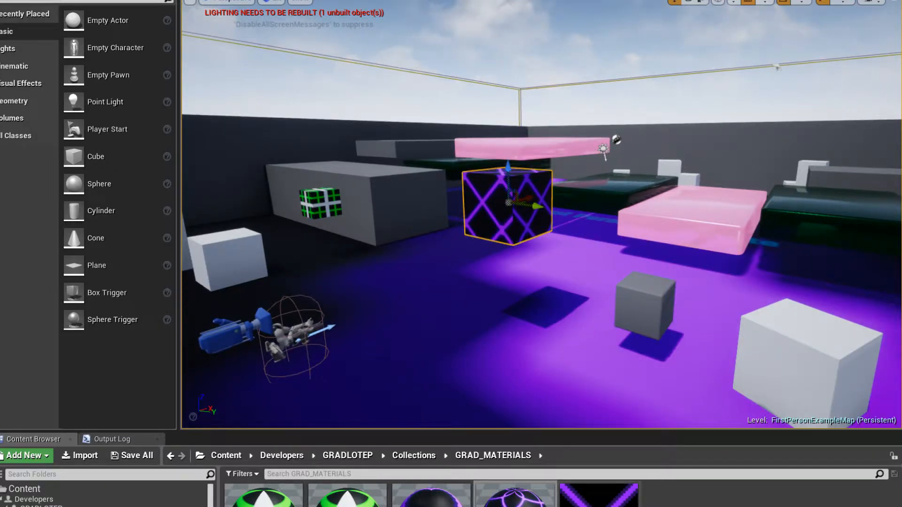
pyautogui.click(599, 496)
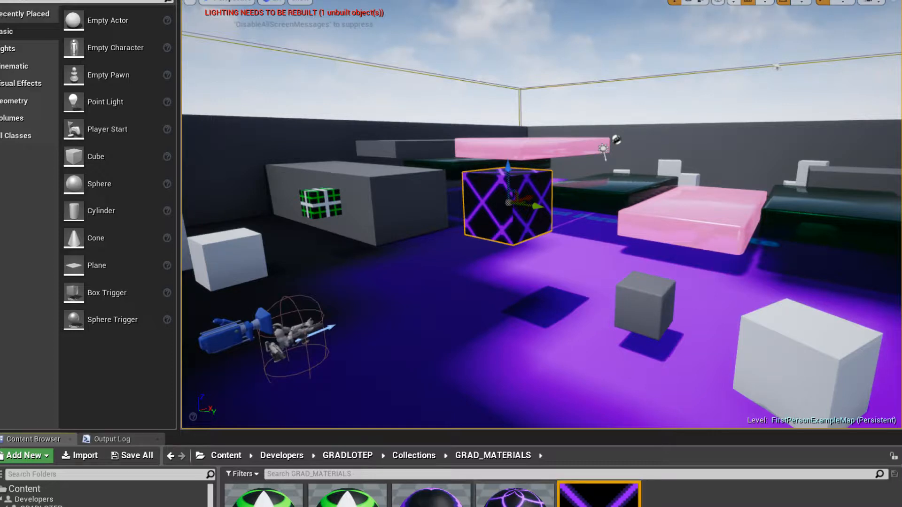
pyautogui.doubleClick(599, 496)
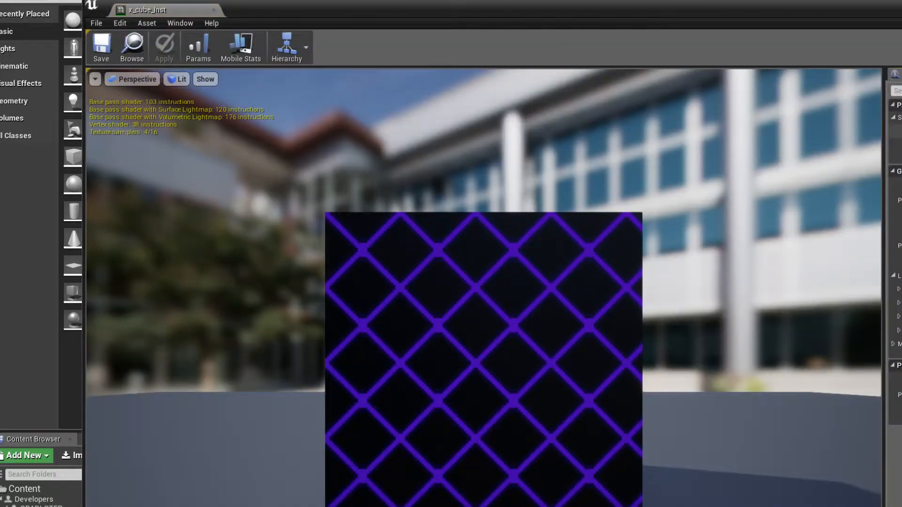
pyautogui.press('Return')
pyautogui.moveTo(518, 225); pyautogui.dragTo(518, 268, button='right')
pyautogui.scroll(-5, 447, 244)
pyautogui.scroll(1, 449, 243)
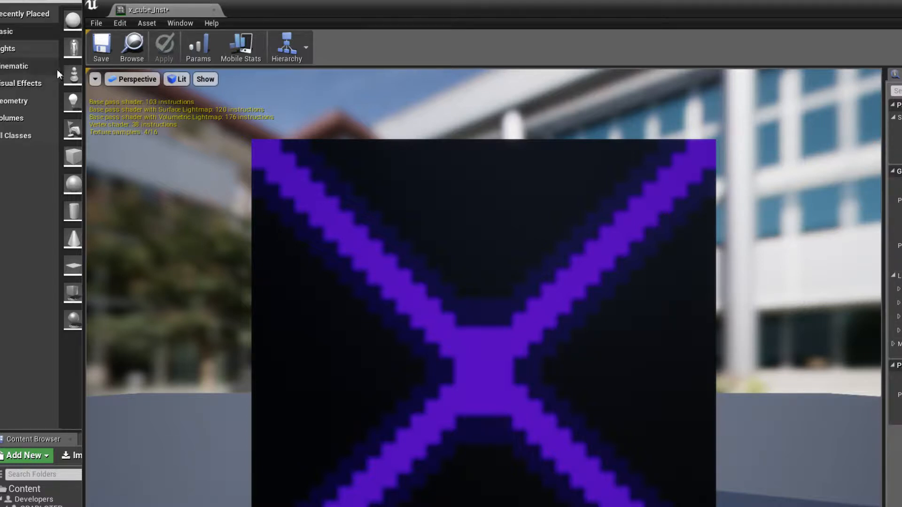
pyautogui.click(101, 46)
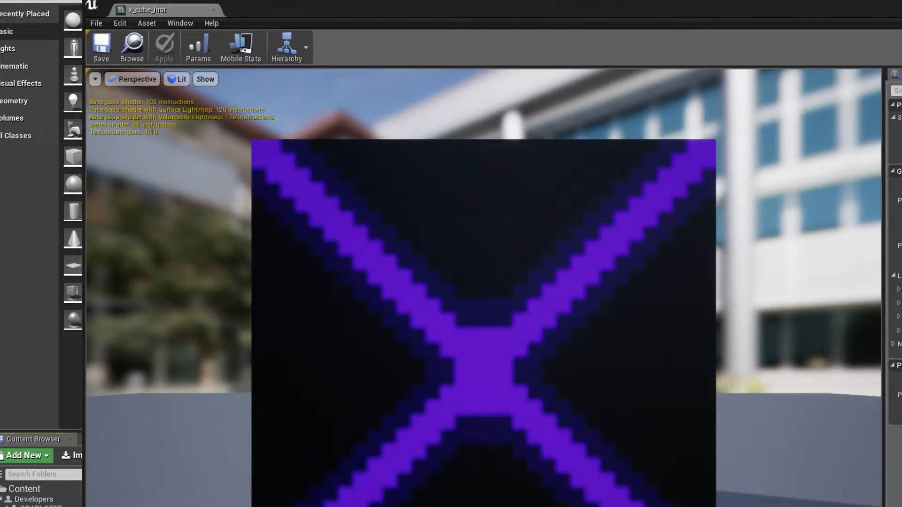
pyautogui.hotkey('alt', 'F4')
# Apply x_cube_Inst to the small white cube standing in front of the larger white cube
pyautogui.moveTo(691, 184); pyautogui.dragTo(750, 358, button='right')
pyautogui.press('a')
pyautogui.press('d')
pyautogui.press('a')
pyautogui.press('d')
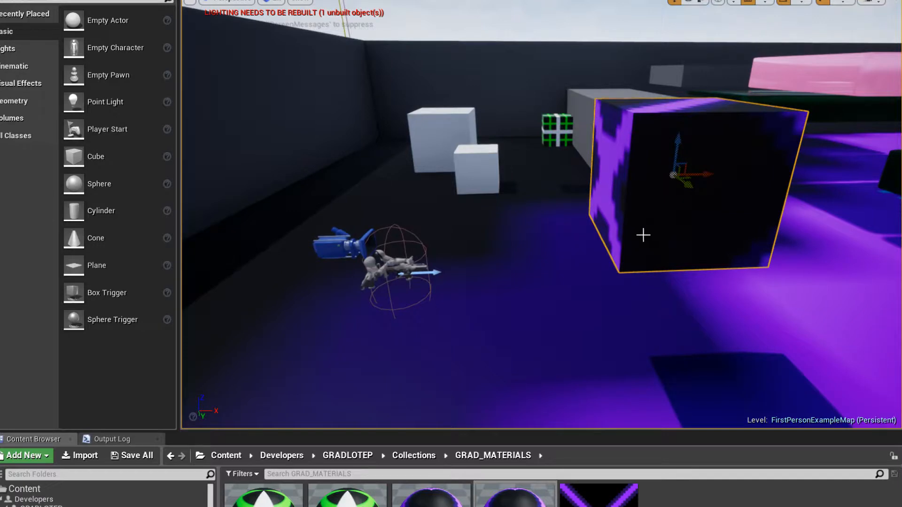
pyautogui.scroll(-1, 550, 232)
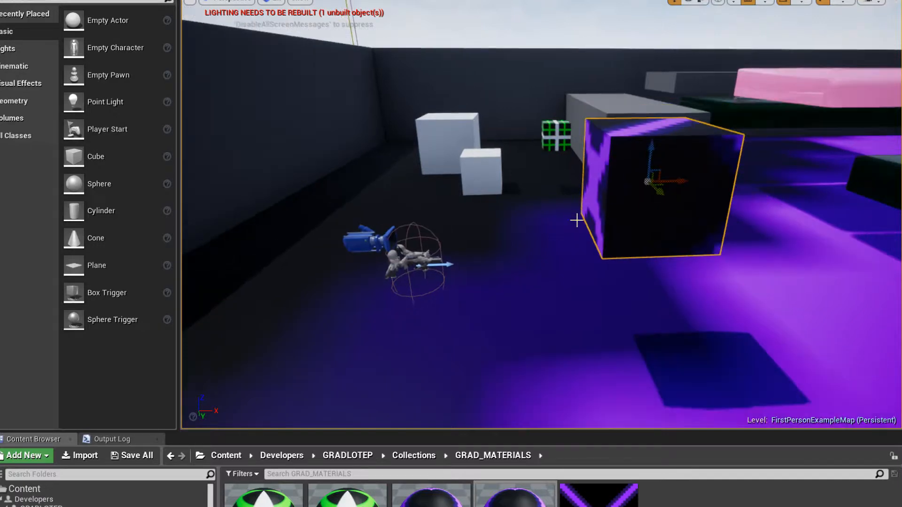
pyautogui.click(491, 179)
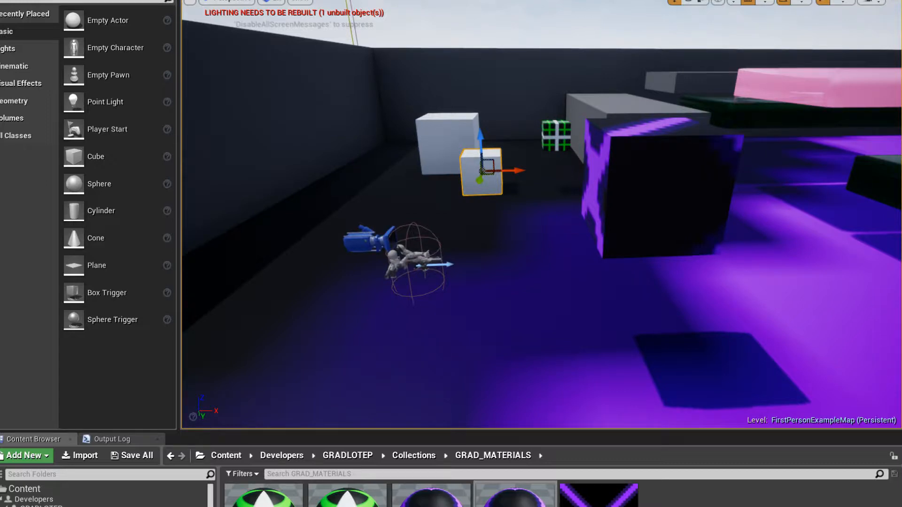
pyautogui.press('w')
pyautogui.moveTo(530, 153); pyautogui.dragTo(603, 125, button='right')
pyautogui.press('w')
pyautogui.press('a')
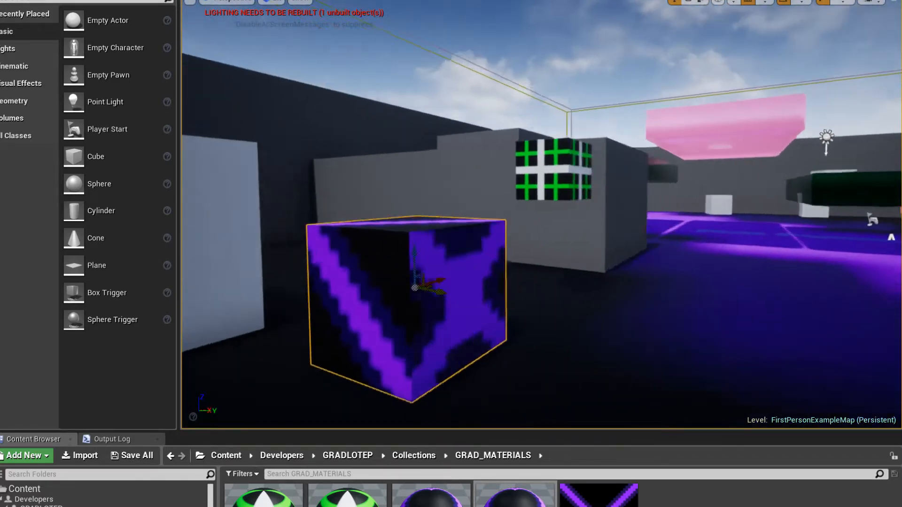
# Increase the texture scale in cross_box_Inst so the green-and-white cross pattern repeats more densely
pyautogui.doubleClick(348, 496)
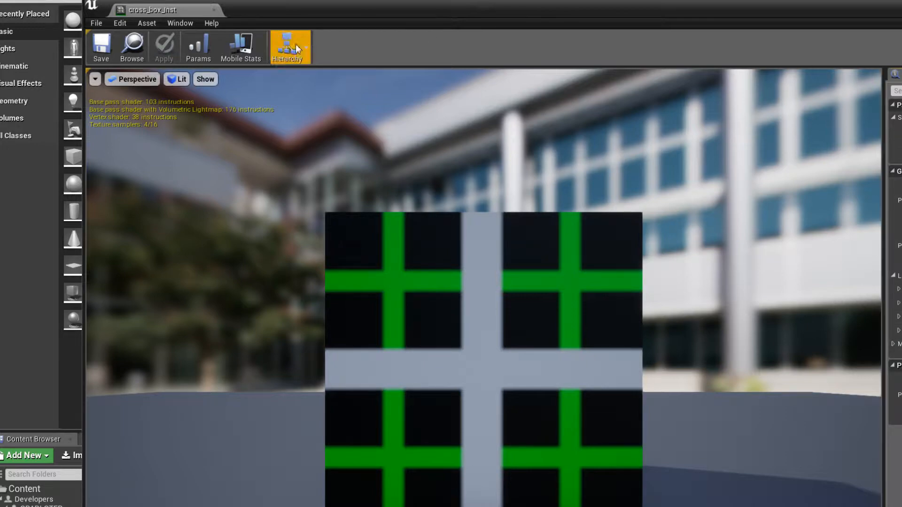
pyautogui.scroll(3, 728, 232)
pyautogui.scroll(2, 728, 232)
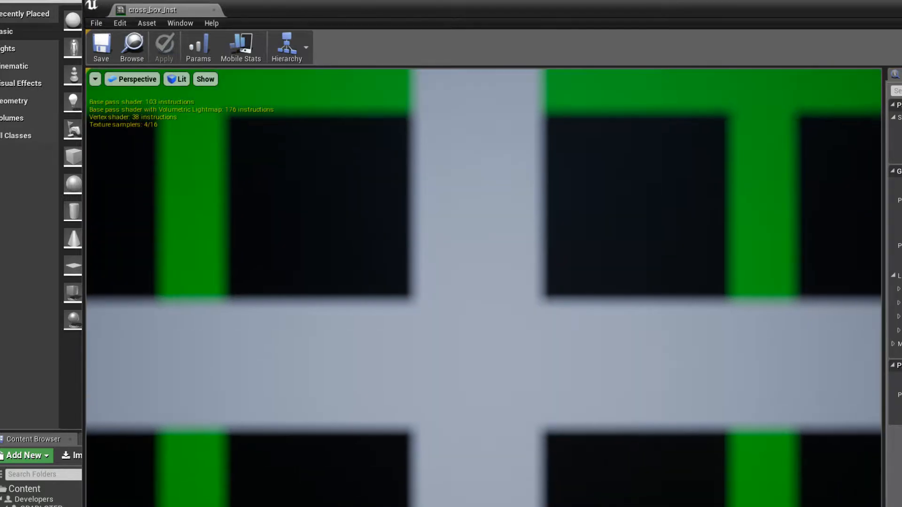
pyautogui.scroll(-5, 416, 238)
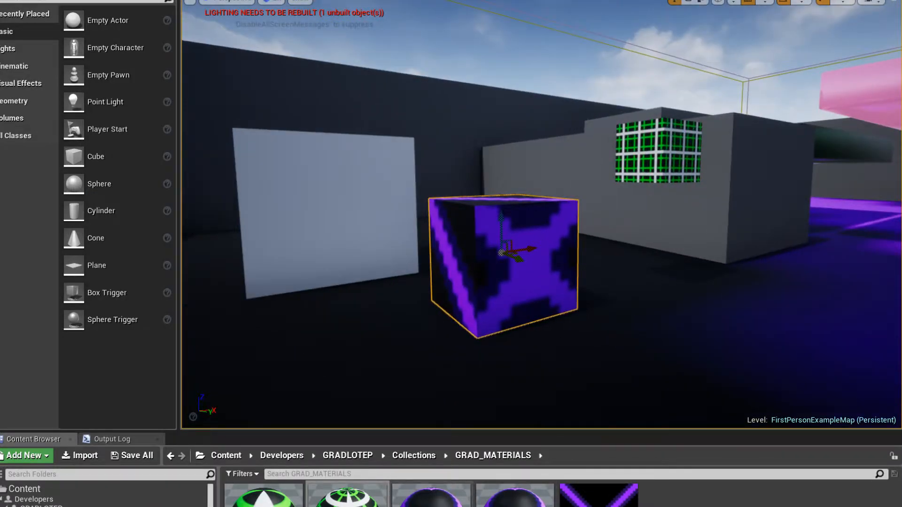
# Increase the texture scale in x_cube_Inst so the X pattern forms a fine lattice, and save the instance
pyautogui.click(431, 496)
pyautogui.click(515, 496)
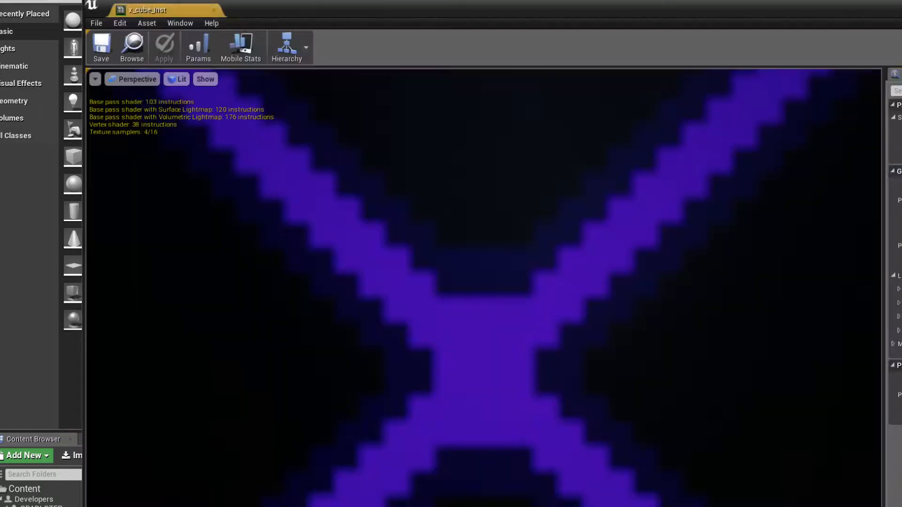
pyautogui.scroll(-5, 600, 394)
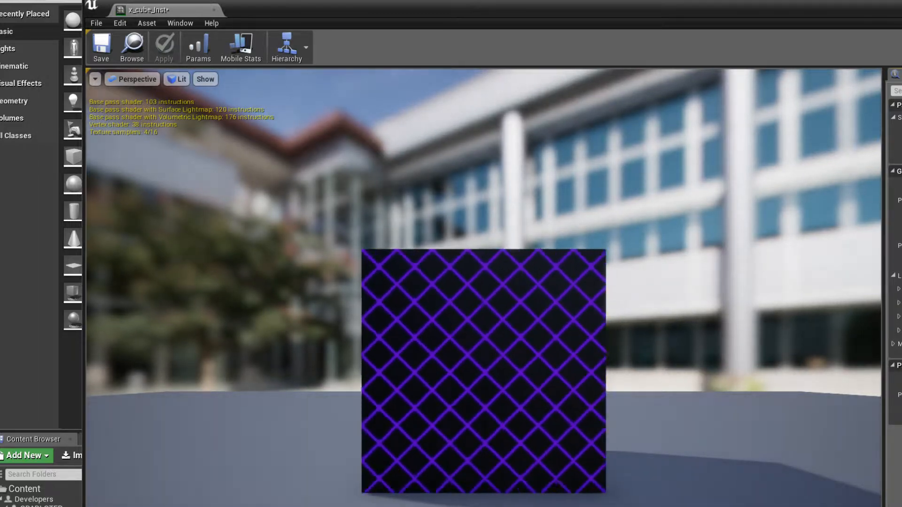
pyautogui.click(109, 48)
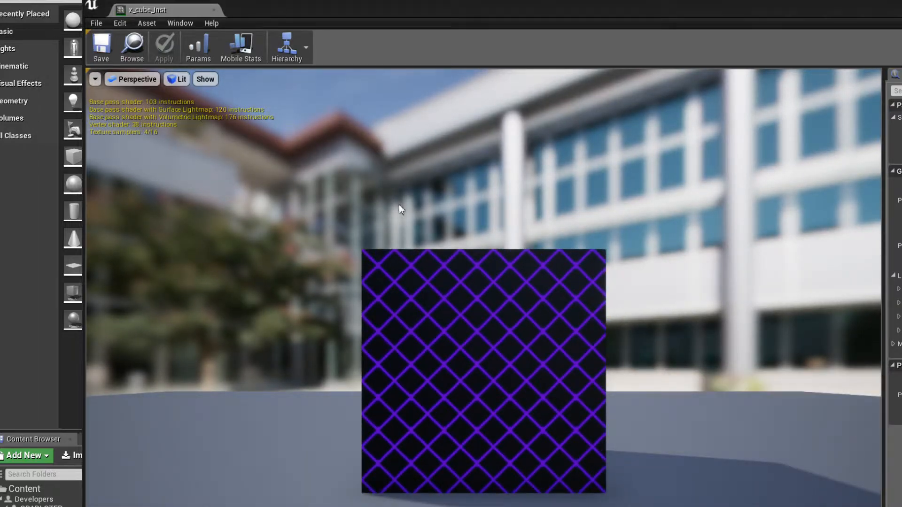
# Examine the retiled X pattern on the small cube and the large raised cube from several viewpoints in the level
pyautogui.hotkey('alt', 'Tab')
pyautogui.moveTo(689, 243); pyautogui.dragTo(688, 178, button='right')
pyautogui.press('w')
pyautogui.press('a')
pyautogui.press('d')
pyautogui.press('s')
pyautogui.press('w')
pyautogui.press('w')
pyautogui.press('d')
pyautogui.press('w')
pyautogui.press('a')
pyautogui.press('s')
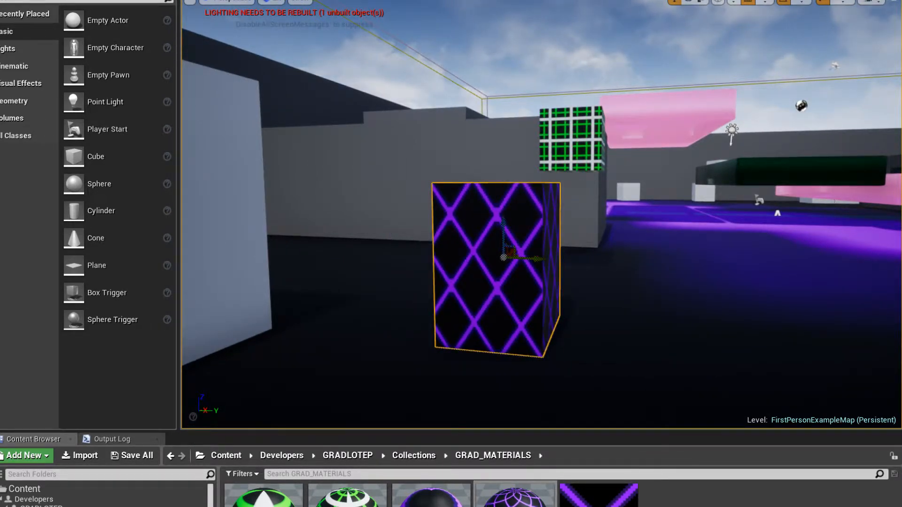
pyautogui.moveTo(542, 214); pyautogui.dragTo(612, 208, button='right')
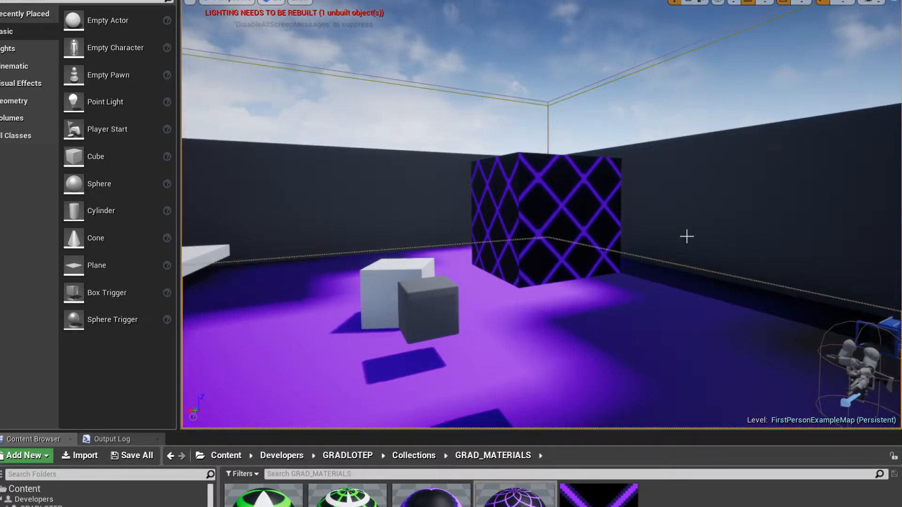
pyautogui.moveTo(687, 238); pyautogui.dragTo(656, 237, button='right')
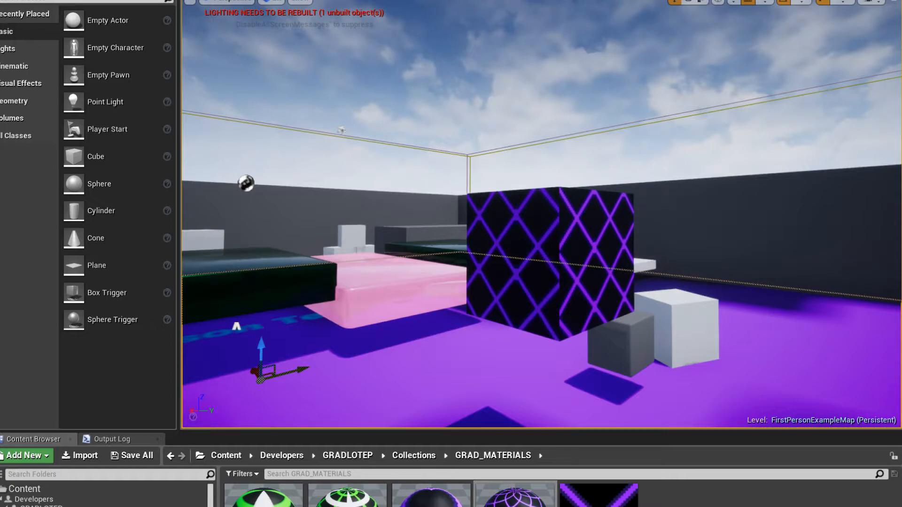
pyautogui.hotkey('ctrl', 'z')
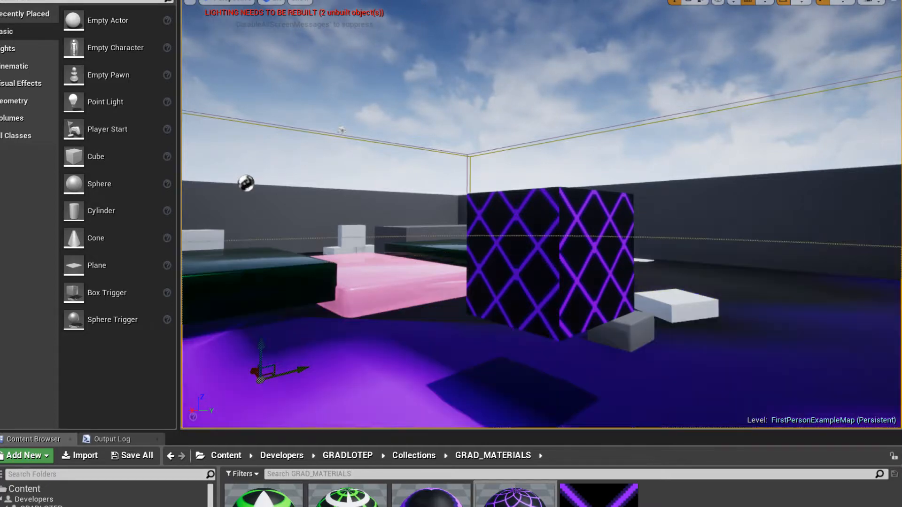
pyautogui.scroll(-5, 683, 393)
pyautogui.moveTo(749, 240); pyautogui.dragTo(613, 254, button='right')
pyautogui.hotkey('ctrl', 'z')
pyautogui.moveTo(820, 188); pyautogui.dragTo(893, 186, button='right')
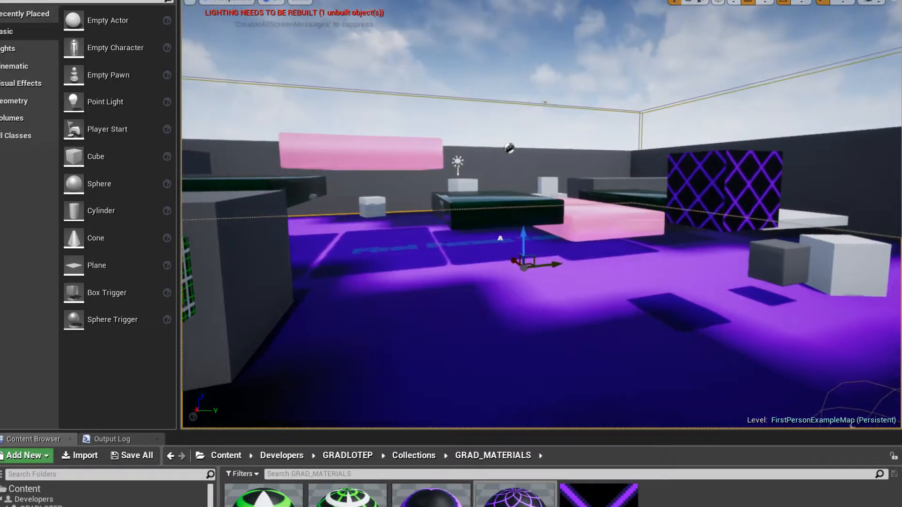
# Change the large raised X-patterned cube into a sphere
pyautogui.click(719, 170)
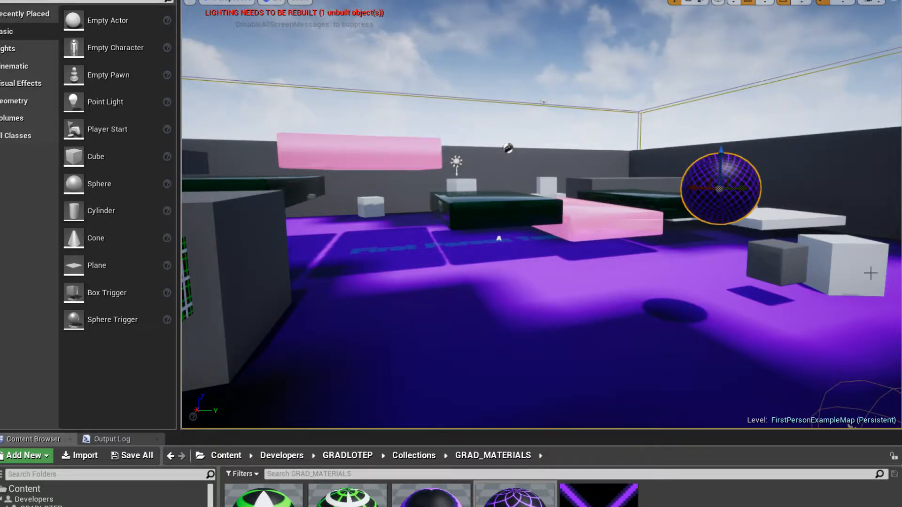
# Examine how the X pattern wraps around the raised sphere from several viewpoints in the level
pyautogui.press('w')
pyautogui.moveTo(871, 273); pyautogui.dragTo(794, 216, button='right')
pyautogui.press('a')
pyautogui.press('a')
pyautogui.press('w')
pyautogui.press('d')
pyautogui.press('s')
pyautogui.press('w')
pyautogui.press('a')
pyautogui.press('d')
pyautogui.press('s')
pyautogui.press('s')
pyautogui.press('d')
pyautogui.press('a')
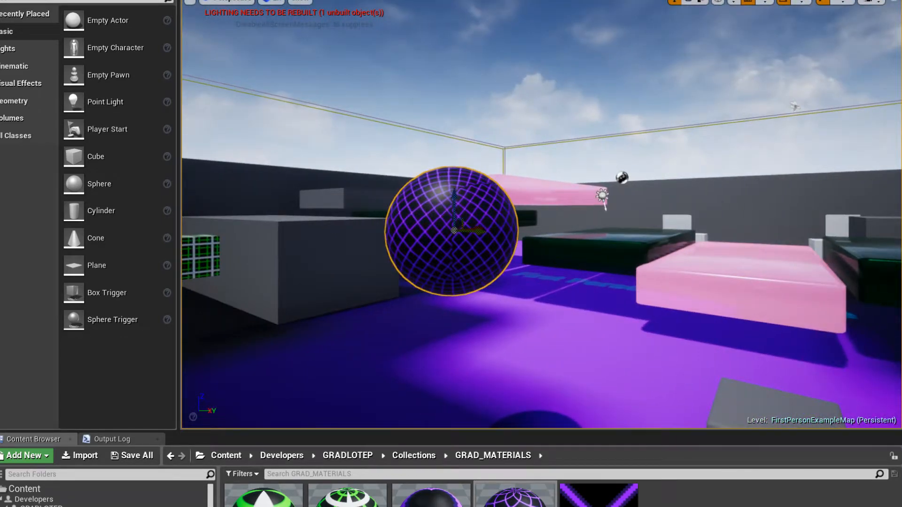
# Play the level and push the X-patterned sphere around the floor to examine its lattice while it rolls
pyautogui.hotkey('alt', 'p')
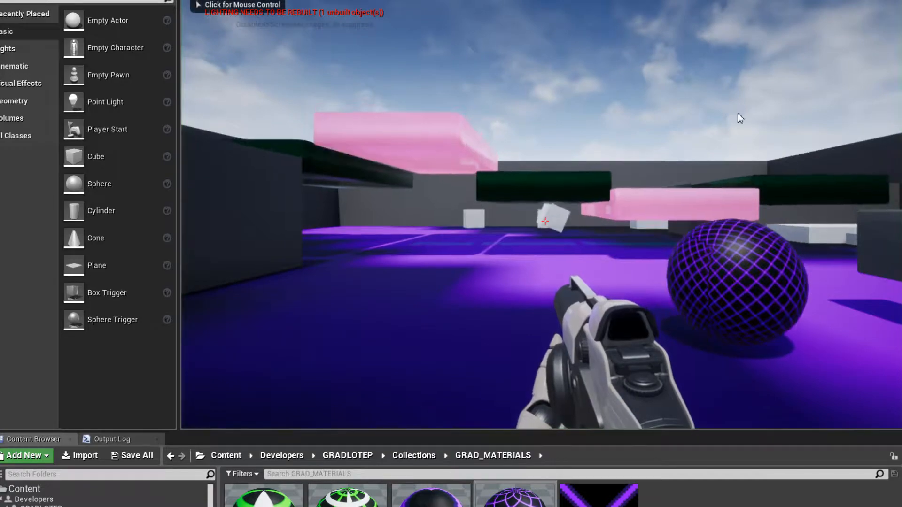
pyautogui.click(740, 118)
pyautogui.press('w')
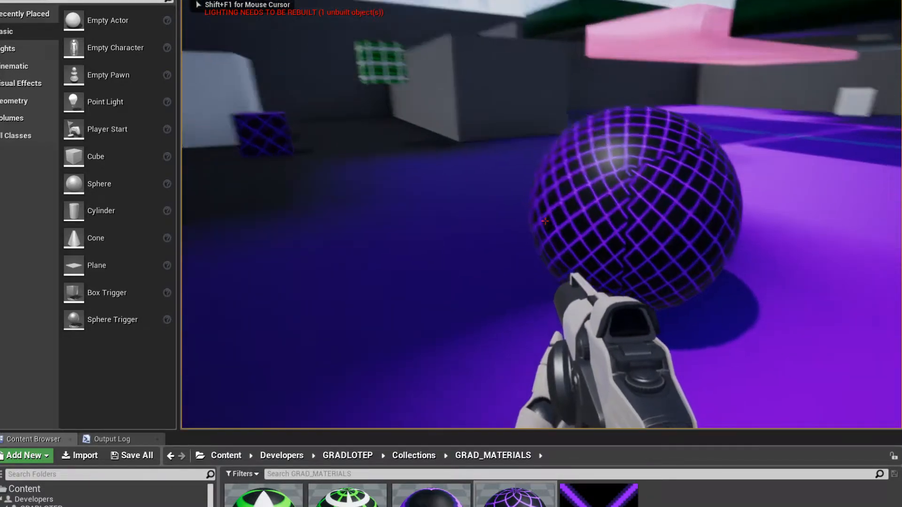
pyautogui.press('w')
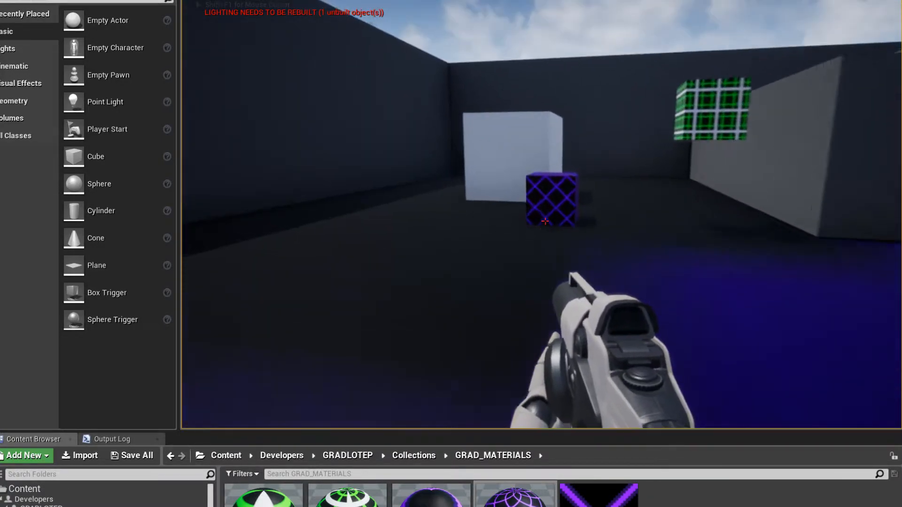
pyautogui.press('w')
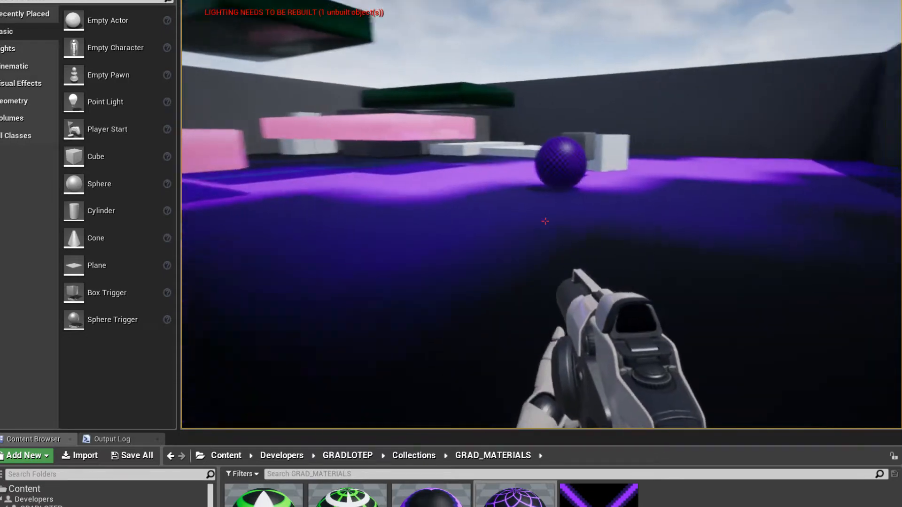
pyautogui.press('w')
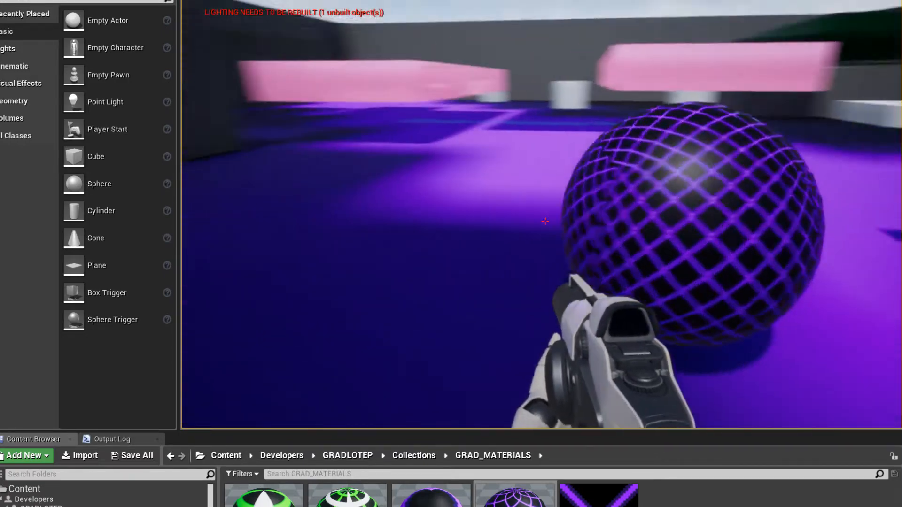
pyautogui.press('d')
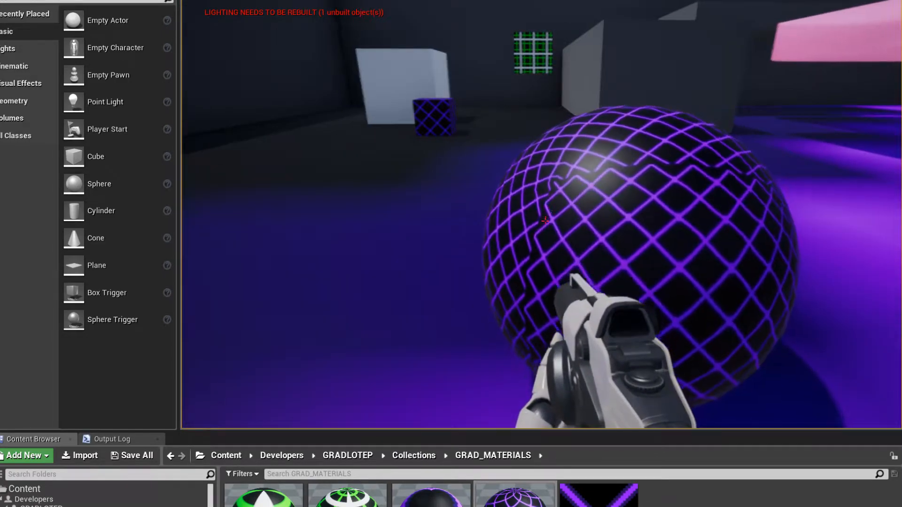
pyautogui.press('w')
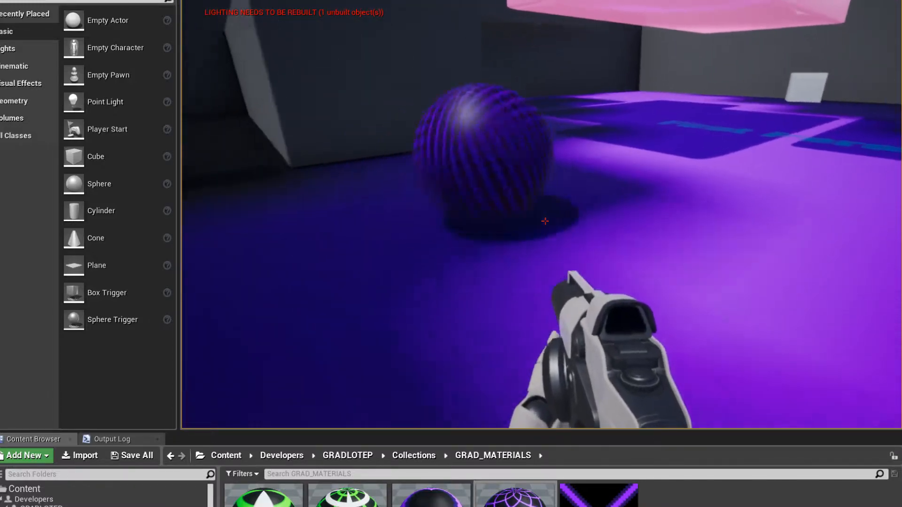
pyautogui.press('w')
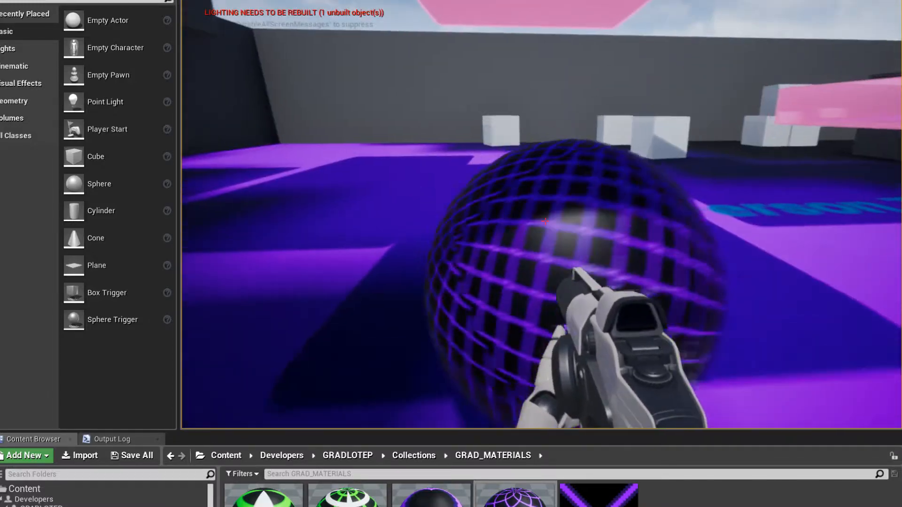
pyautogui.press('w')
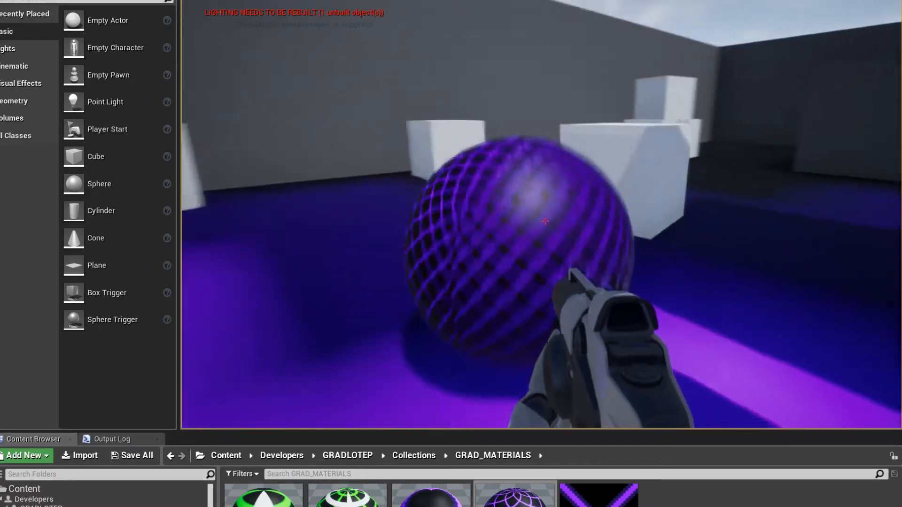
pyautogui.press('w')
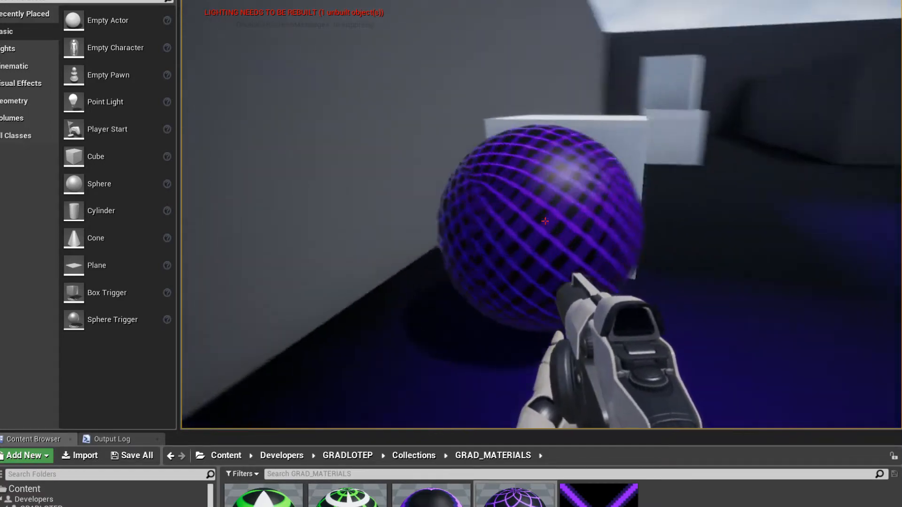
pyautogui.press('w')
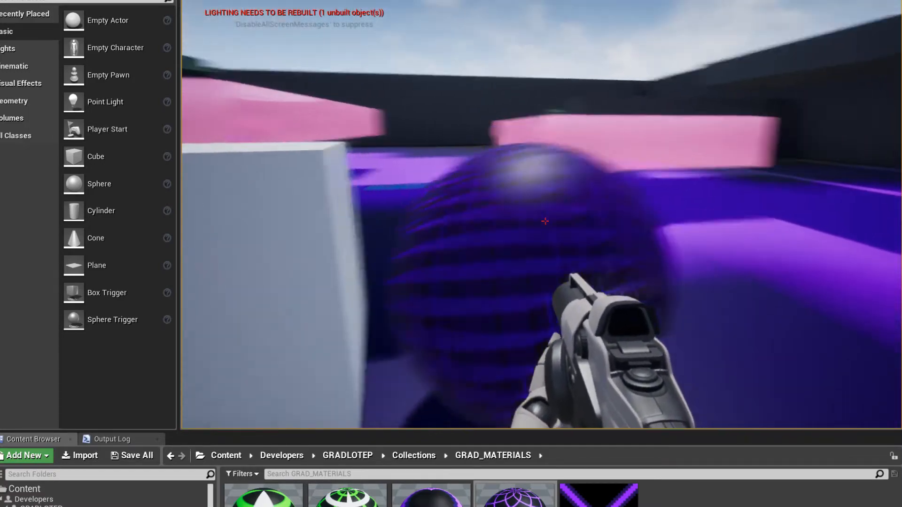
pyautogui.press('w')
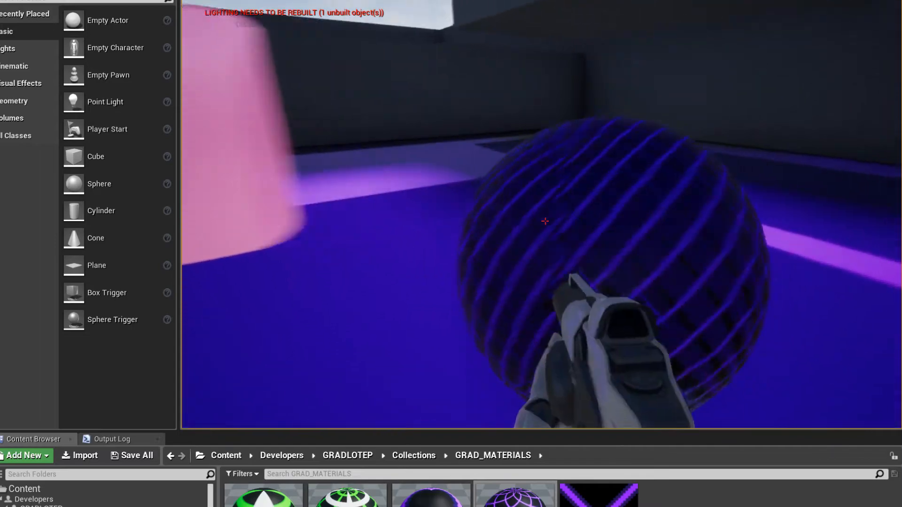
pyautogui.press('w')
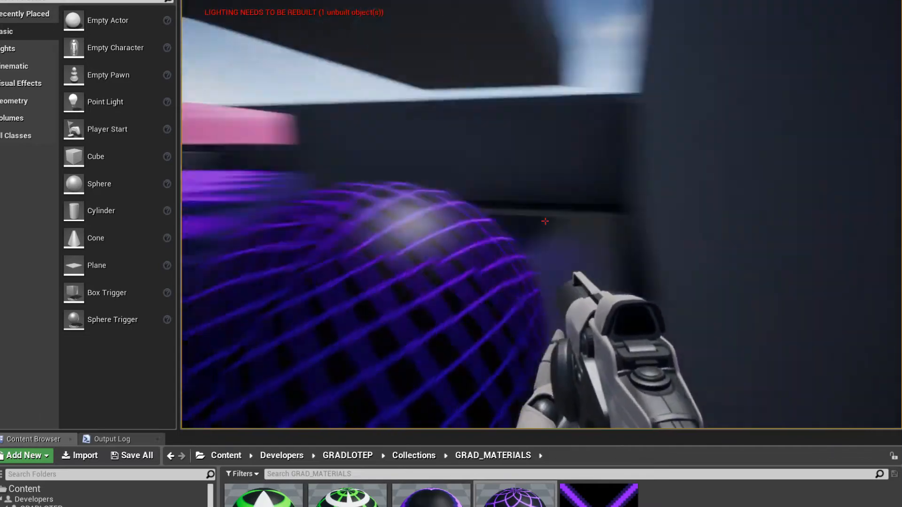
pyautogui.press('w')
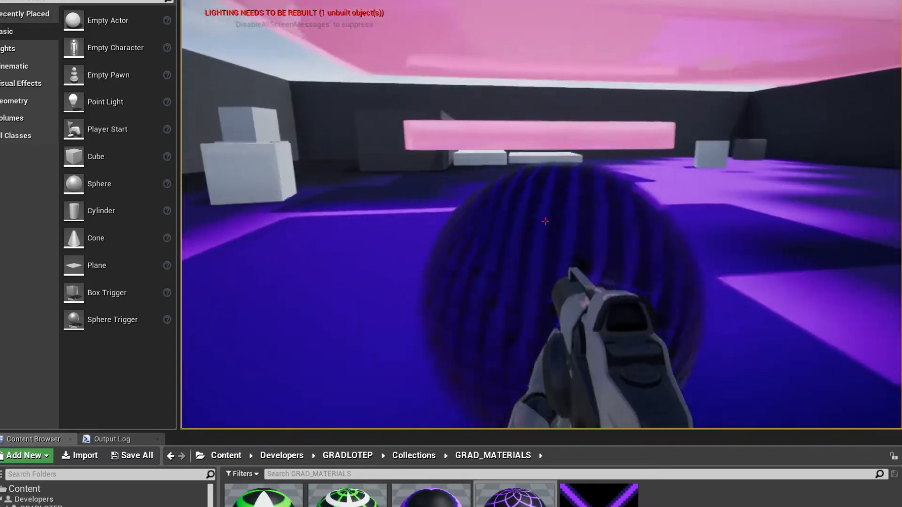
pyautogui.press('w')
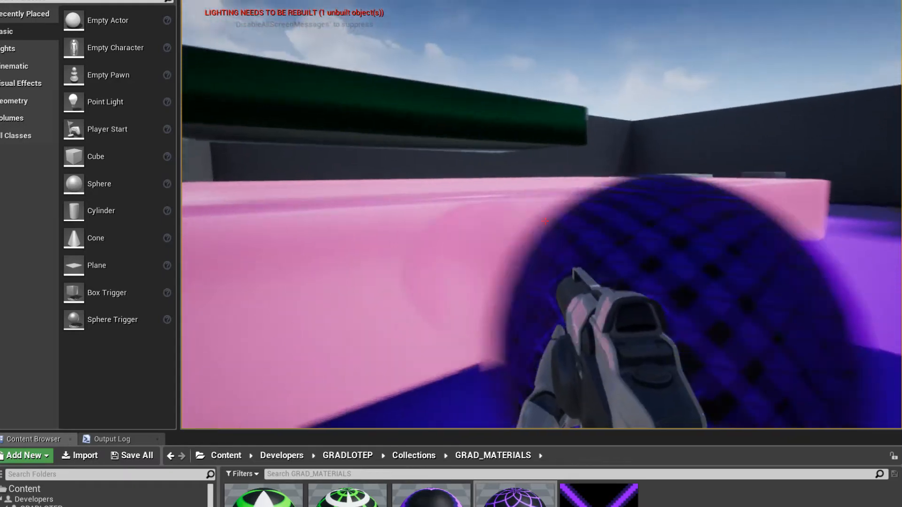
pyautogui.press('w')
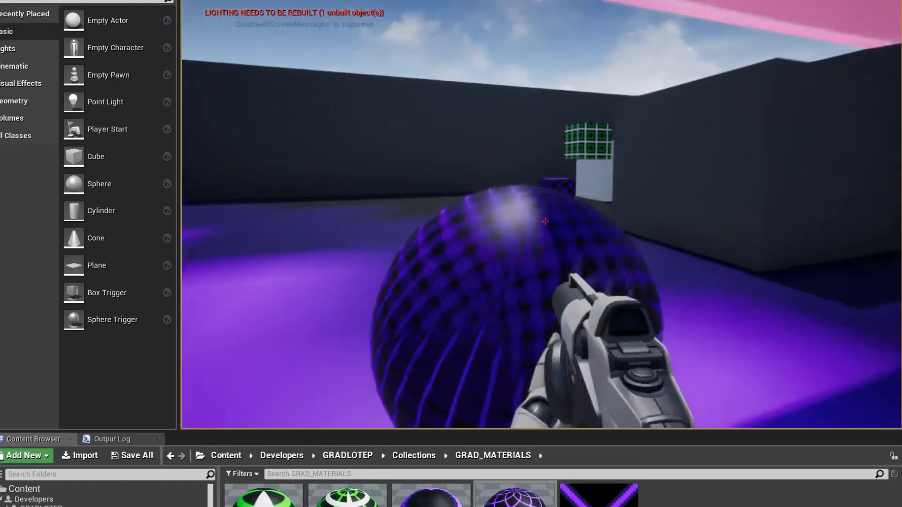
pyautogui.press('w')
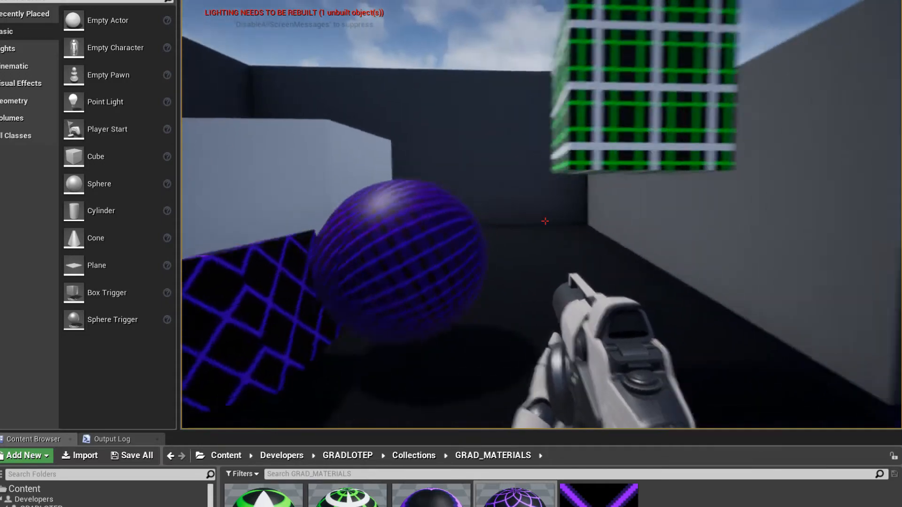
pyautogui.press('w')
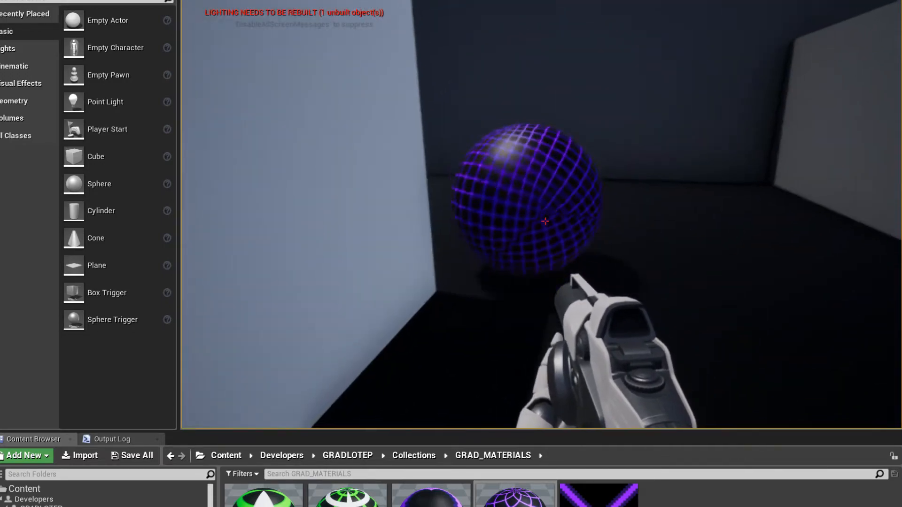
# Push the small X-patterned cube across the purple floor and examine its pattern from several sides
pyautogui.press('w')
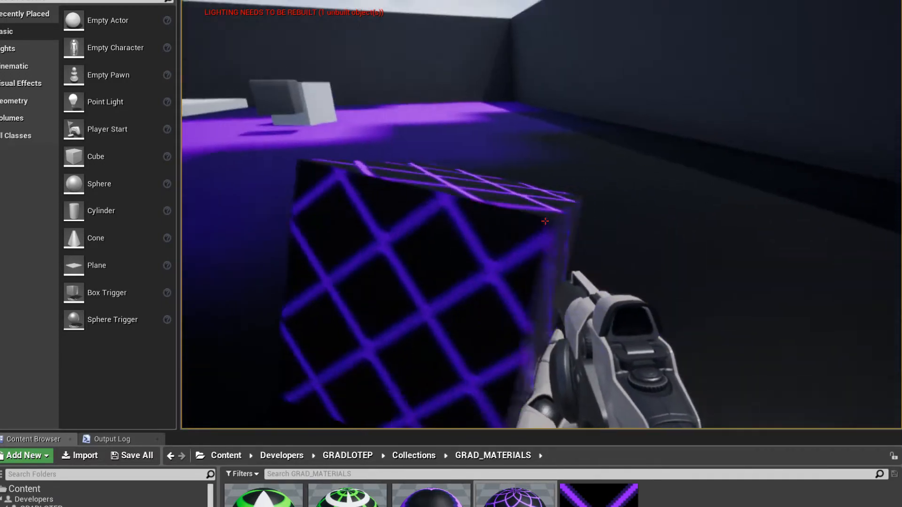
pyautogui.press('d')
pyautogui.press('d')
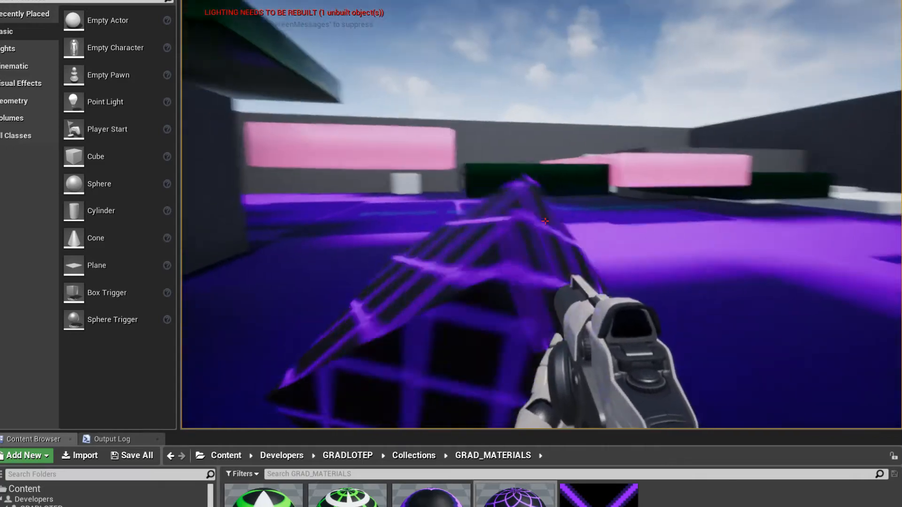
pyautogui.press('w')
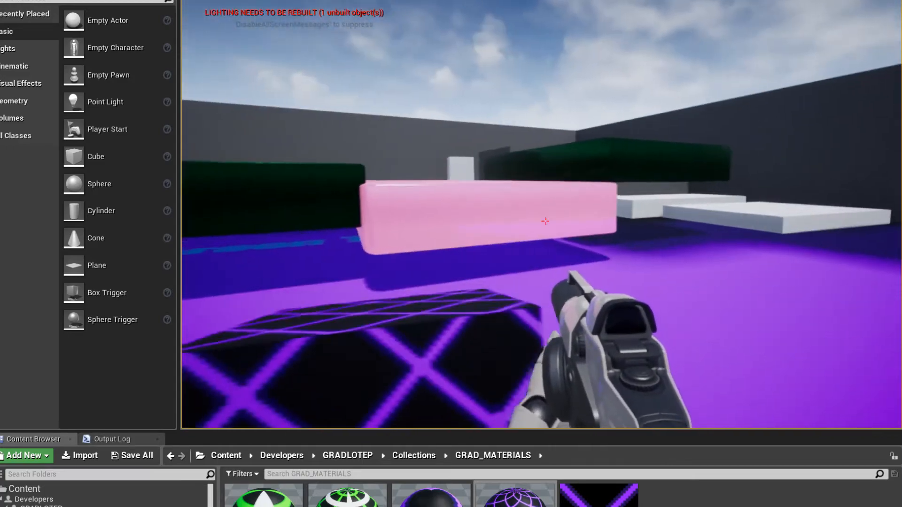
pyautogui.press('d')
pyautogui.press('w')
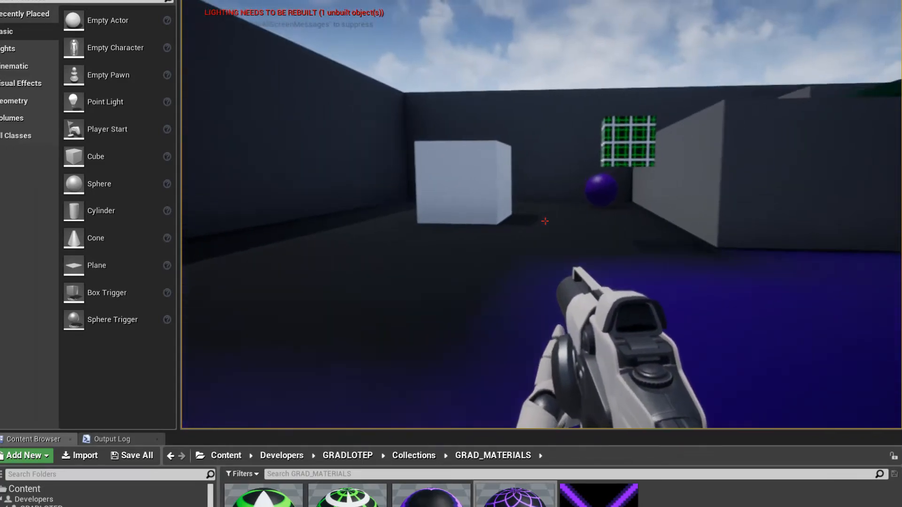
# Roll the X-patterned sphere back past the green cross-patterned cube to inspect its surface, and end the play session
pyautogui.press('w')
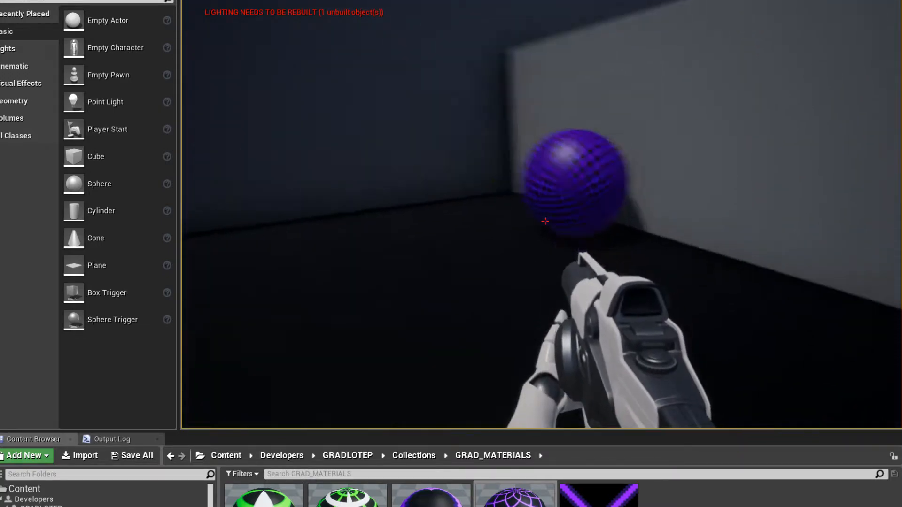
pyautogui.press('w')
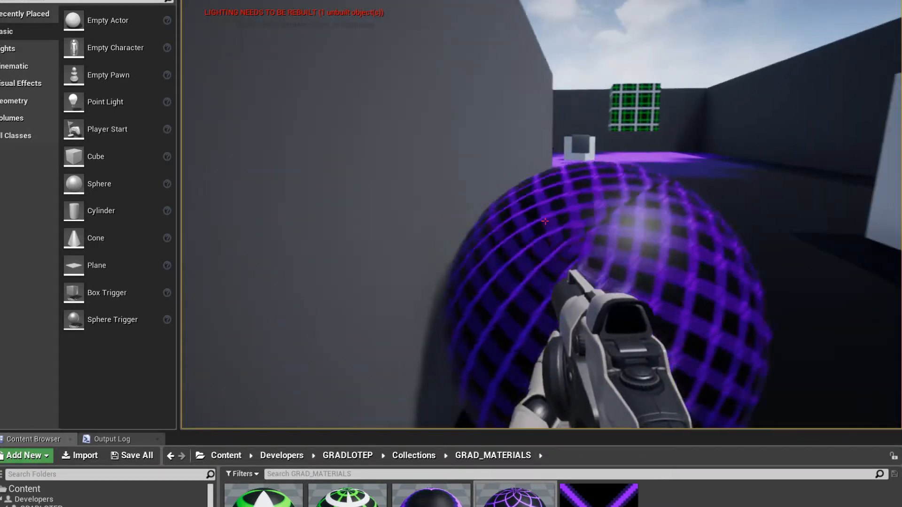
pyautogui.press('w')
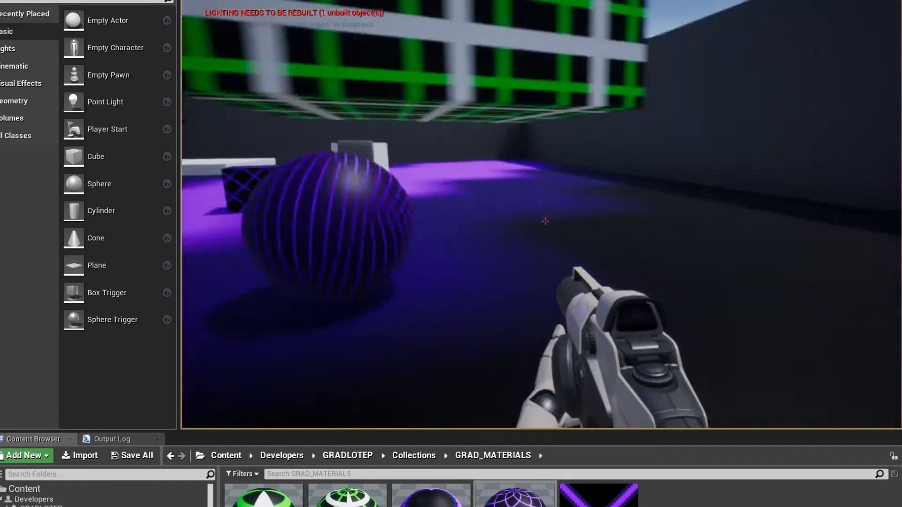
pyautogui.press('w')
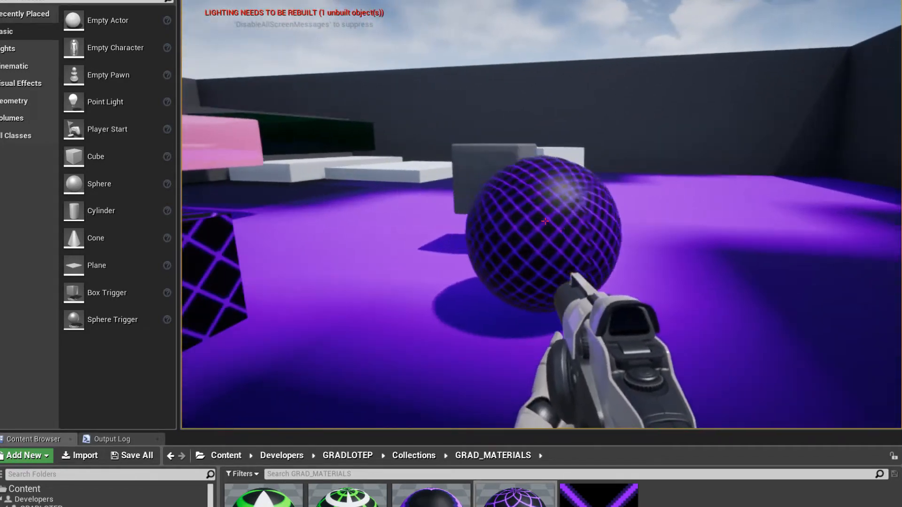
pyautogui.press('Escape')
# Examine the X-patterned sphere and the small patterned cubes from near and far in the level editor
pyautogui.moveTo(710, 8); pyautogui.dragTo(357, 9, button='right')
pyautogui.moveTo(541, 214)
pyautogui.mouseDown(button='right')
pyautogui.moveTo(505, 202)
pyautogui.moveTo(474, 209)
pyautogui.moveTo(531, 218)
pyautogui.moveTo(531, 300)
pyautogui.moveTo(527, 217)
pyautogui.mouseUp(button='right')
pyautogui.press('w')
pyautogui.press('s')
pyautogui.press('w')
pyautogui.press('w')
pyautogui.press('s')
pyautogui.press('w')
pyautogui.press('w')
pyautogui.press('s')
pyautogui.press('s')
pyautogui.press('w')
pyautogui.press('s')
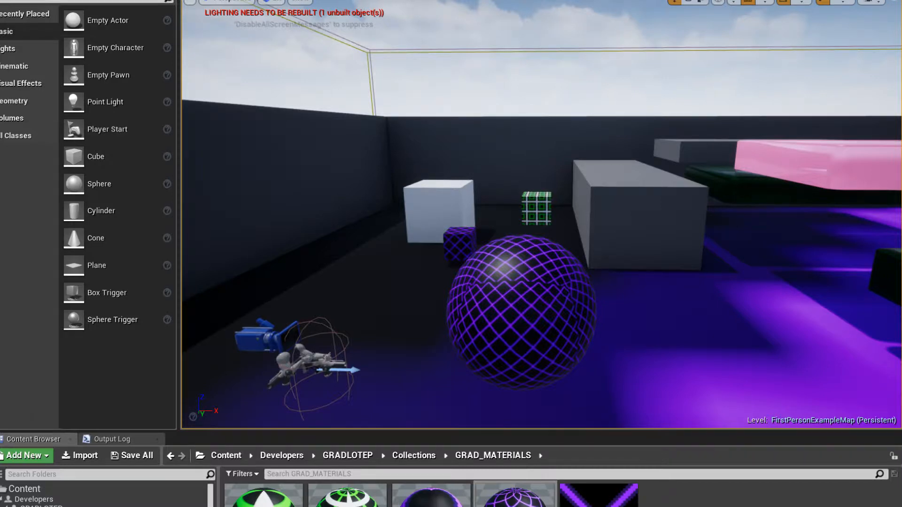
# Switch to Piskel, create a new sprite in its own window, and close the x_pattern window
pyautogui.hotkey('alt', 'Tab')
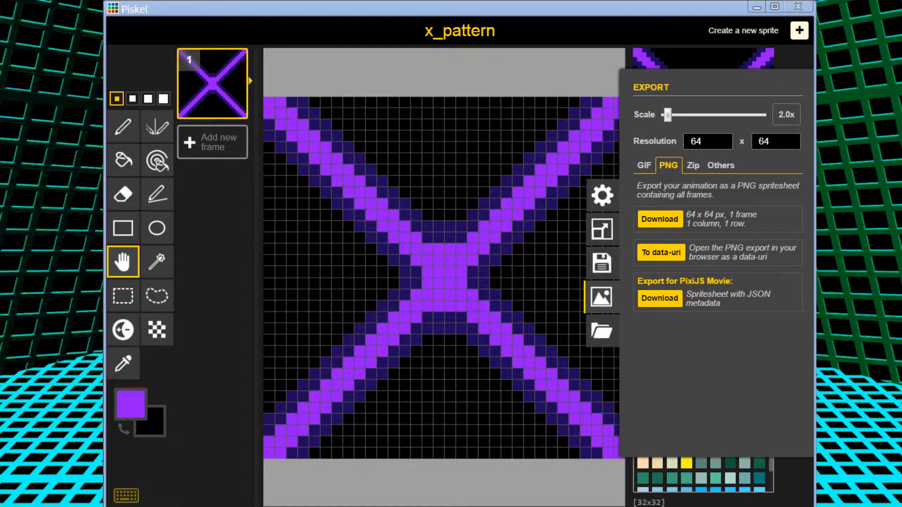
pyautogui.click(800, 31)
pyautogui.moveTo(660, 132); pyautogui.dragTo(559, 66)
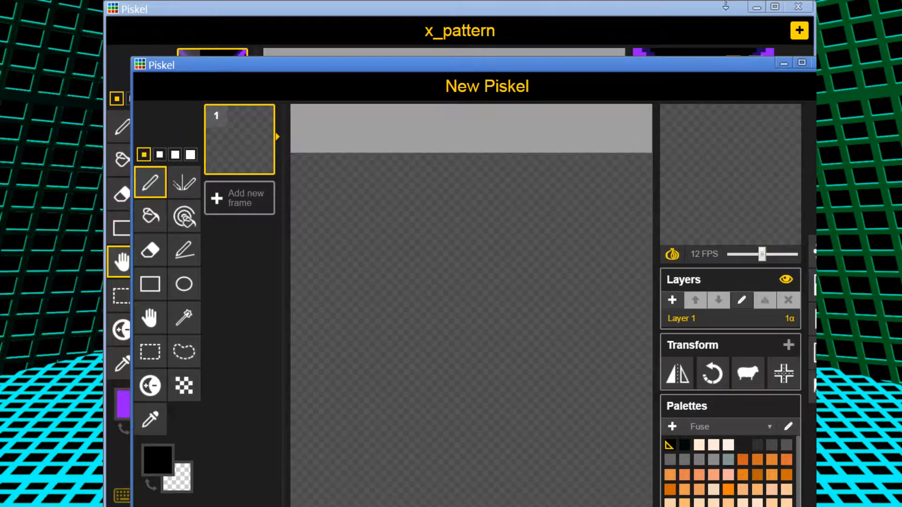
pyautogui.click(798, 9)
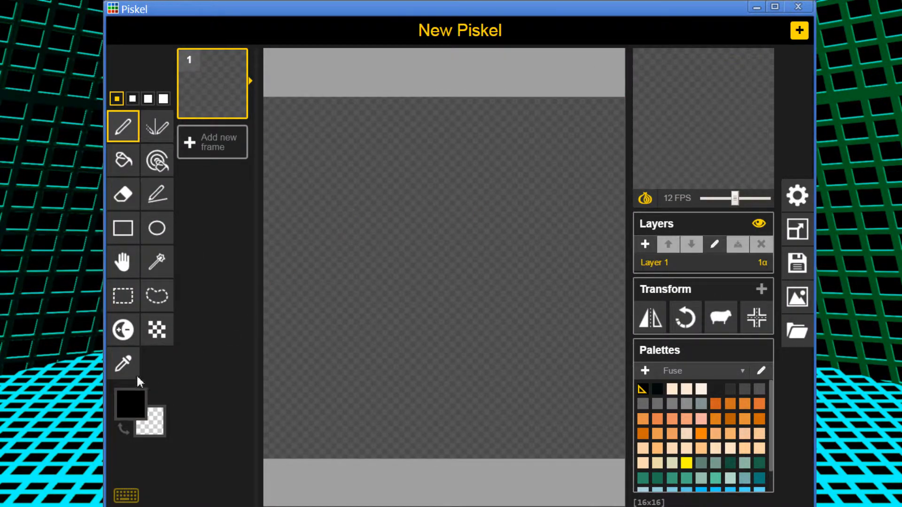
# Resize the new sprite's canvas to 32 x 32 px and fill all of it with black
pyautogui.click(123, 160)
pyautogui.click(435, 199)
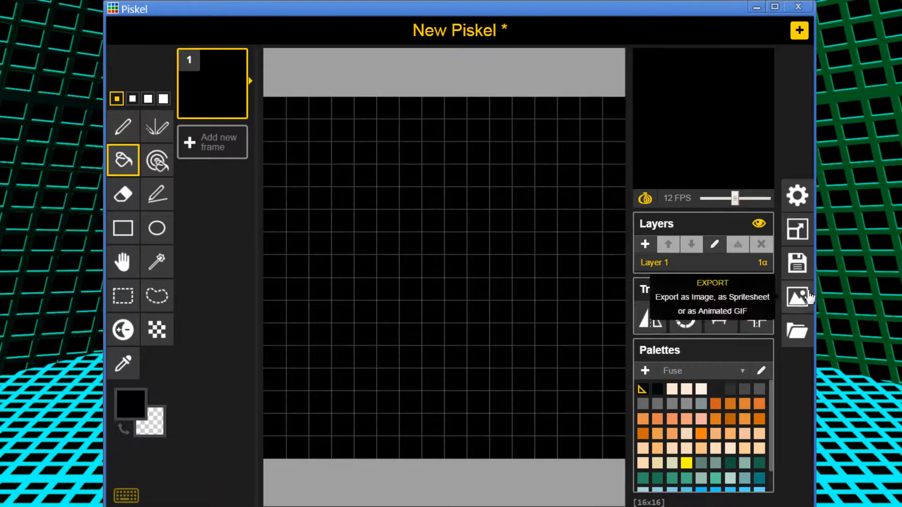
pyautogui.click(802, 231)
pyautogui.write('64')
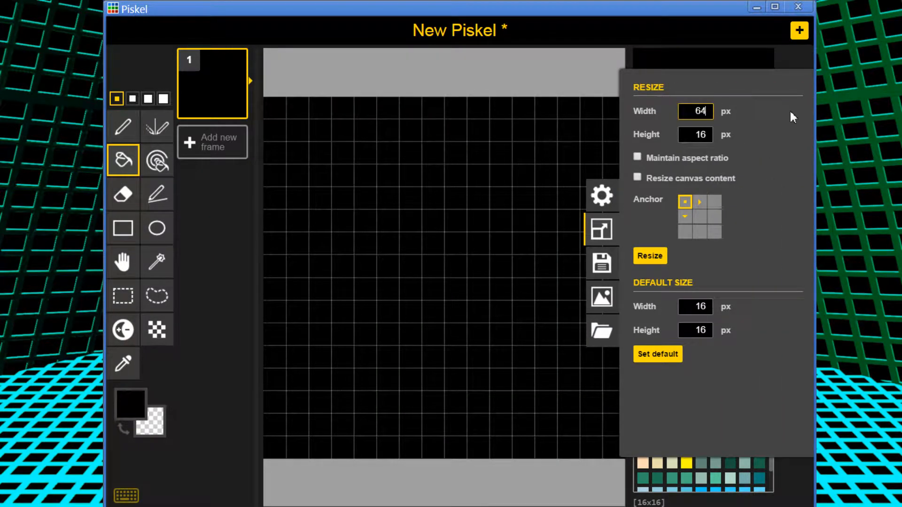
pyautogui.press('BackSpace')
pyautogui.press('BackSpace')
pyautogui.write('32')
pyautogui.press('Tab')
pyautogui.write('32')
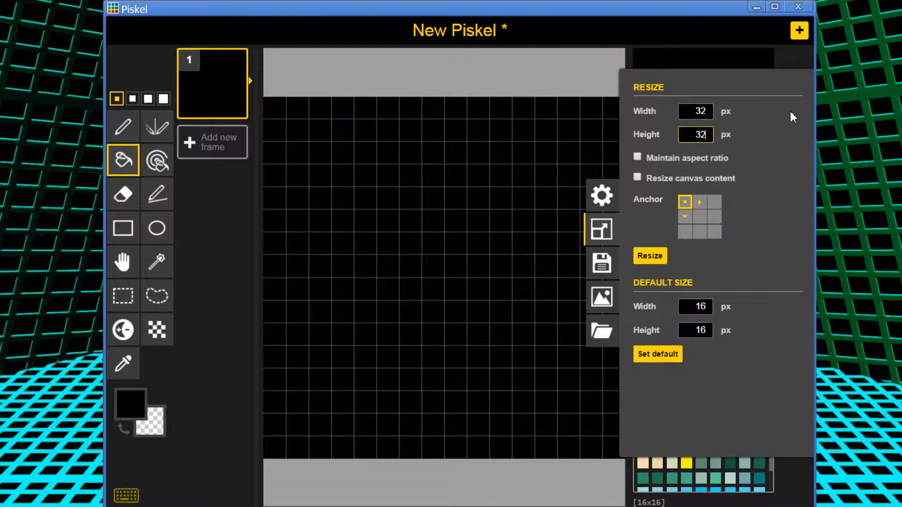
pyautogui.press('Return')
pyautogui.click(513, 323)
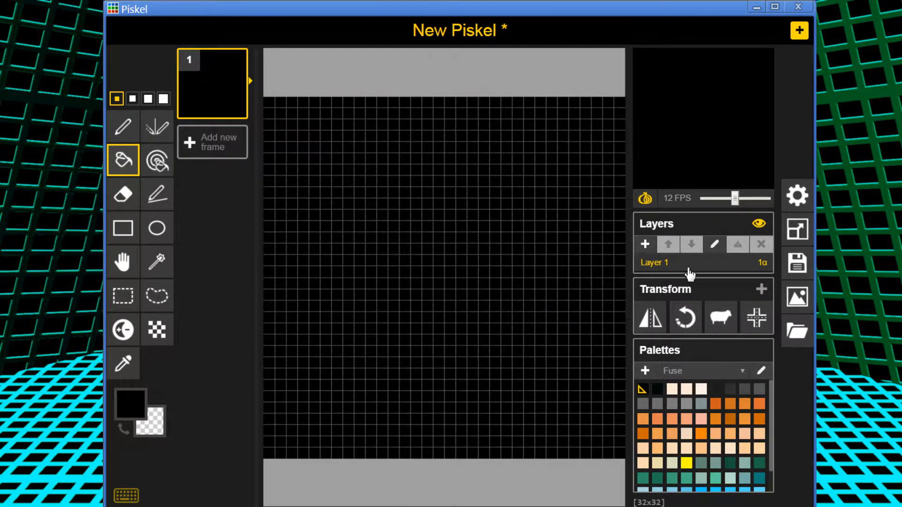
# Rename the sprite's only layer to black
pyautogui.click(717, 244)
pyautogui.write('black')
pyautogui.press('Return')
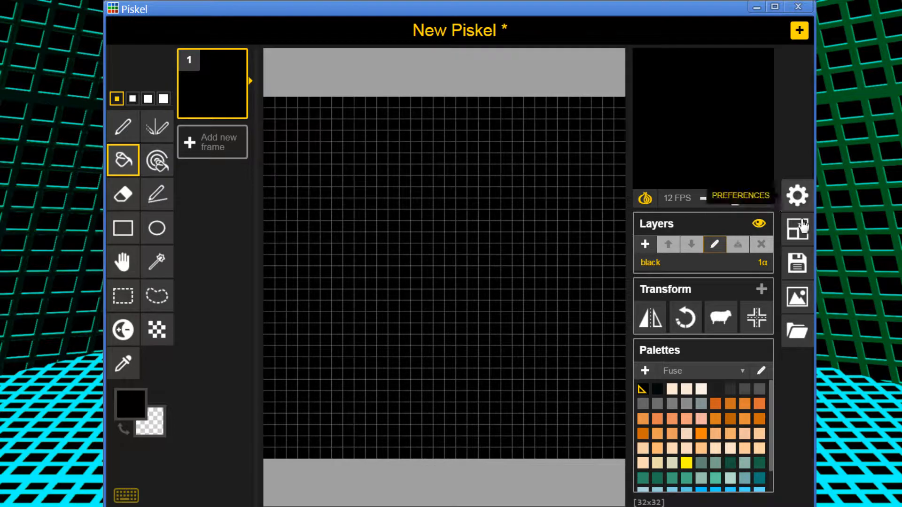
# Add a new layer above the black layer and set the primary color to green #00854b
pyautogui.click(645, 244)
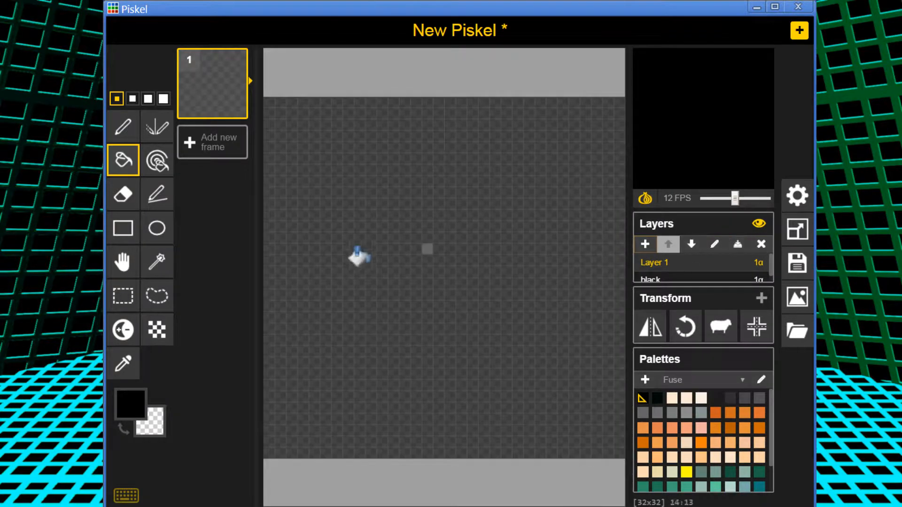
pyautogui.click(132, 390)
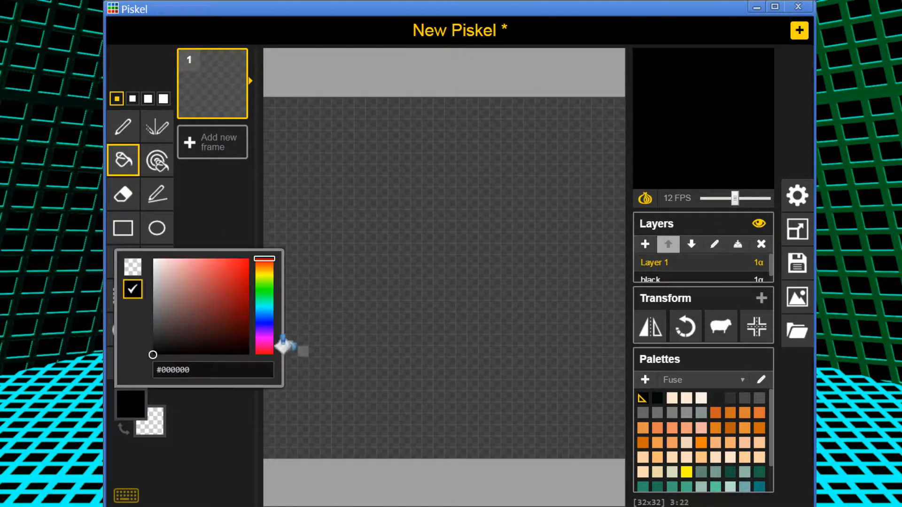
pyautogui.click(262, 322)
pyautogui.click(272, 302)
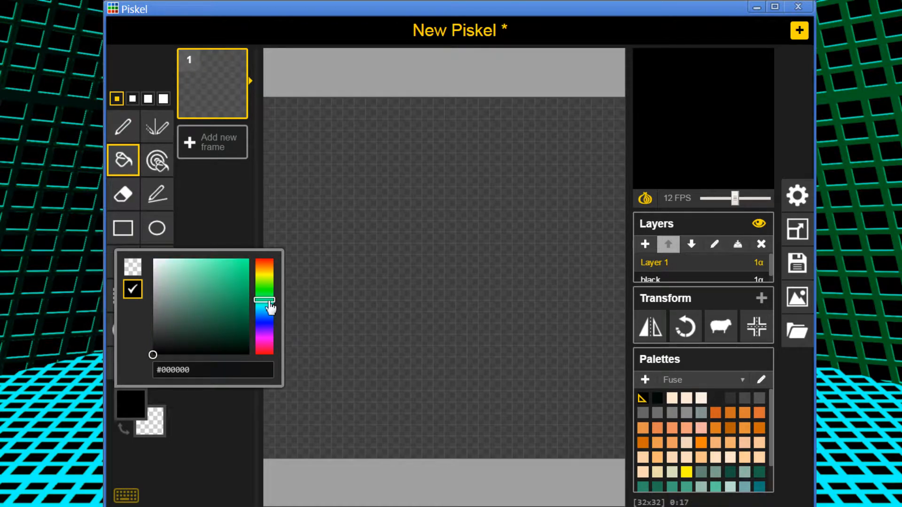
pyautogui.click(252, 278)
pyautogui.click(250, 305)
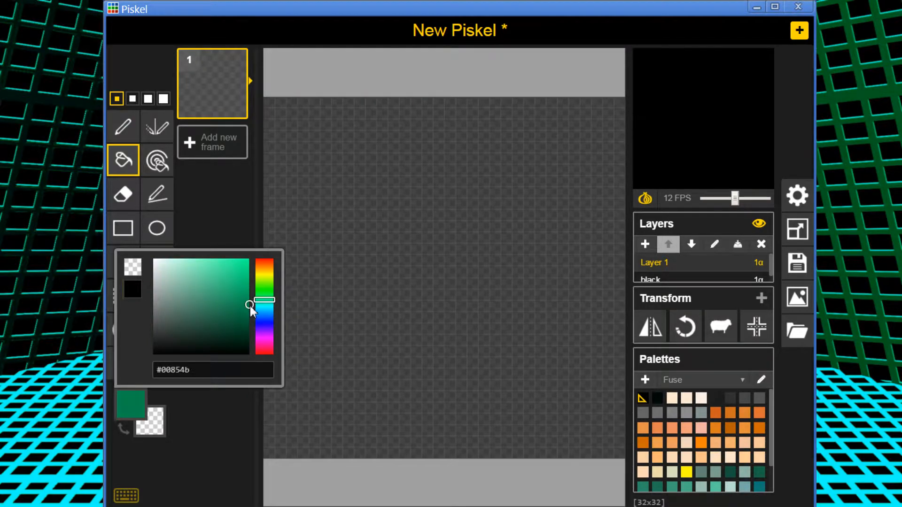
pyautogui.click(207, 205)
# Draw a centered green cross of 2 px wide, full-length vertical and horizontal bars, erasing the stray off-center vertical line
pyautogui.click(157, 194)
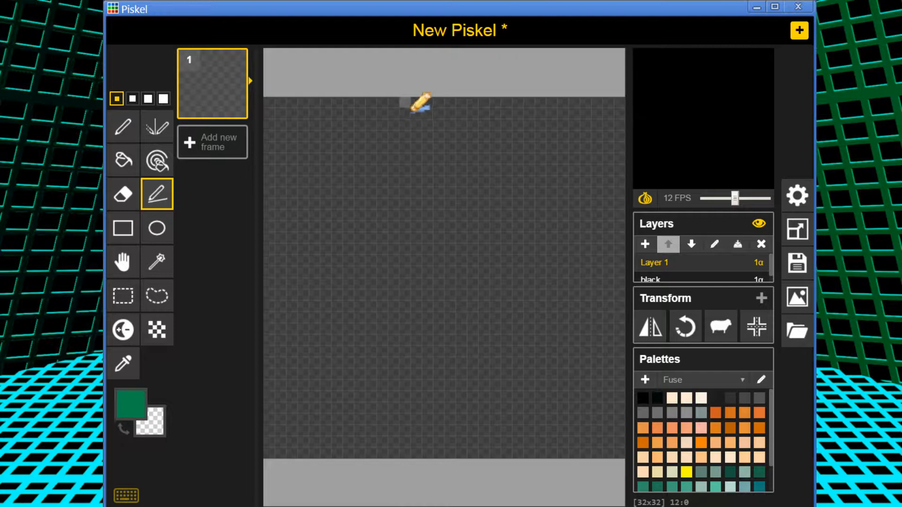
pyautogui.moveTo(413, 109)
pyautogui.mouseDown()
pyautogui.moveTo(423, 435)
pyautogui.moveTo(411, 460)
pyautogui.mouseUp()
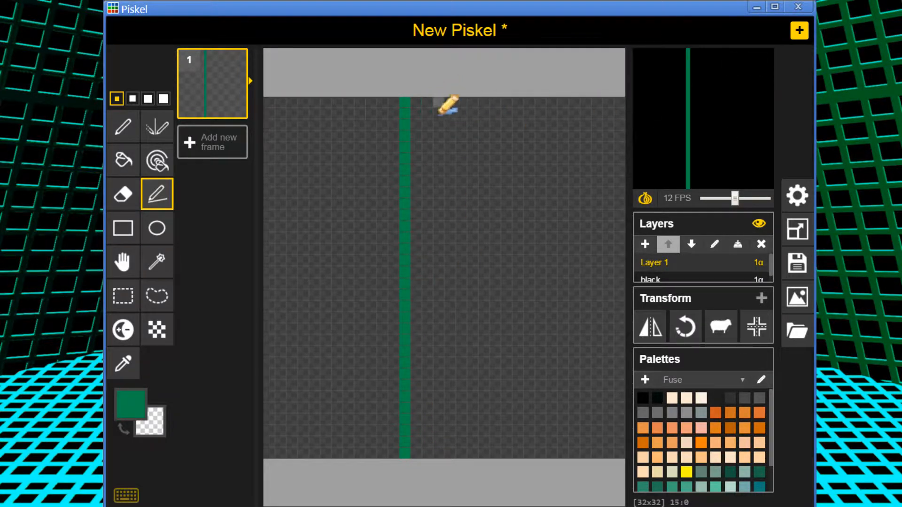
pyautogui.moveTo(450, 102); pyautogui.dragTo(450, 455)
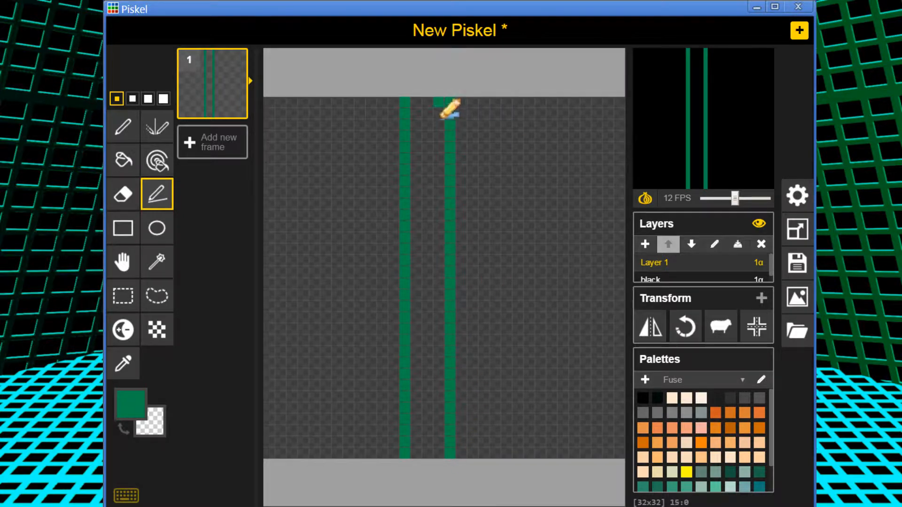
pyautogui.moveTo(442, 115); pyautogui.dragTo(444, 465)
pyautogui.moveTo(407, 104); pyautogui.dragTo(416, 395)
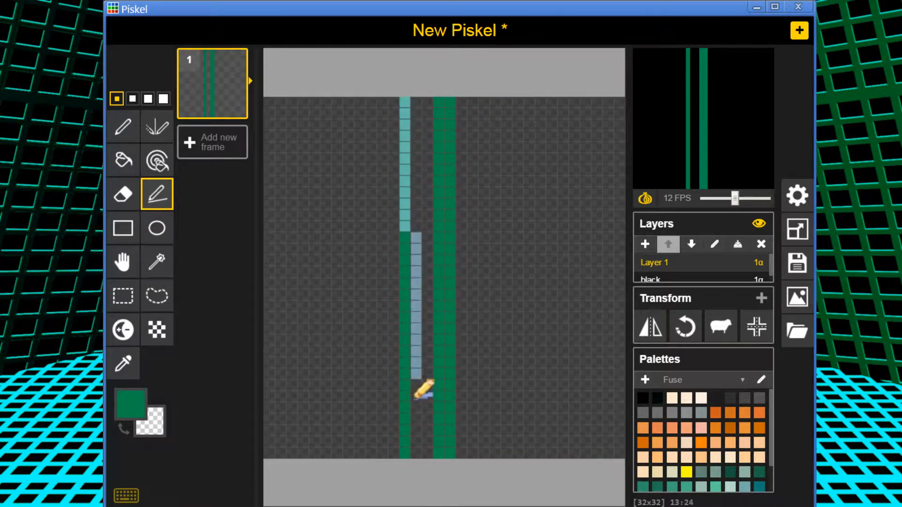
pyautogui.moveTo(423, 390); pyautogui.dragTo(414, 463, button='right')
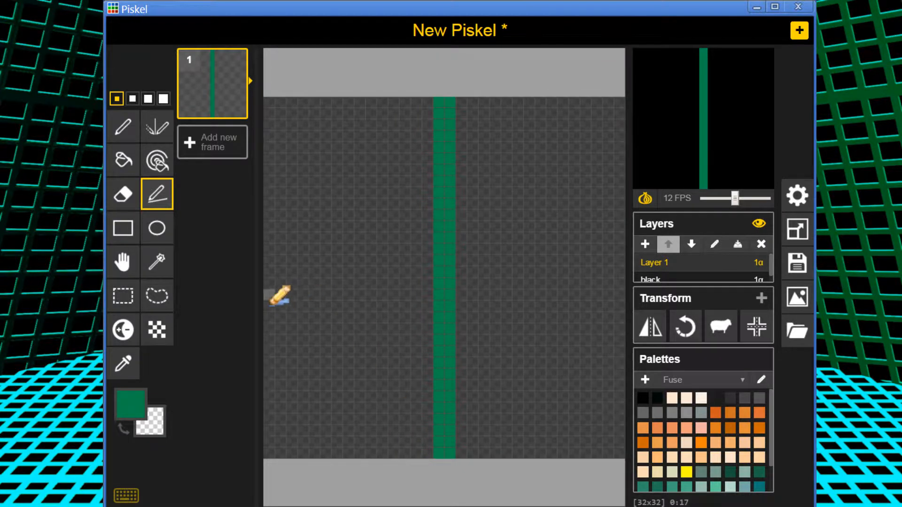
pyautogui.moveTo(272, 284); pyautogui.dragTo(627, 284)
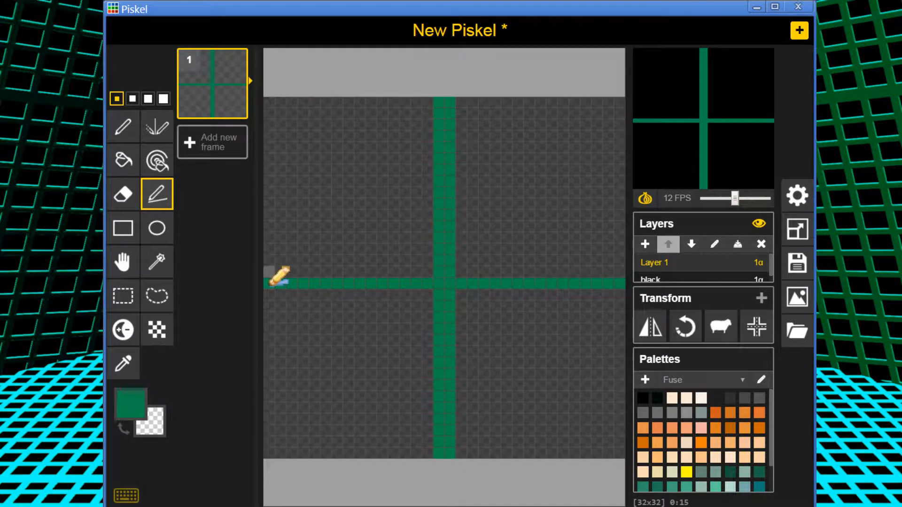
pyautogui.moveTo(271, 275); pyautogui.dragTo(628, 274)
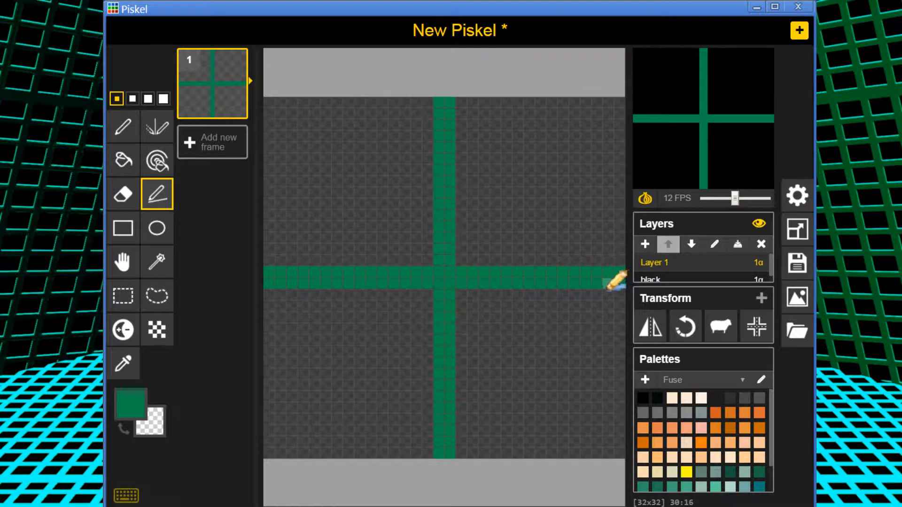
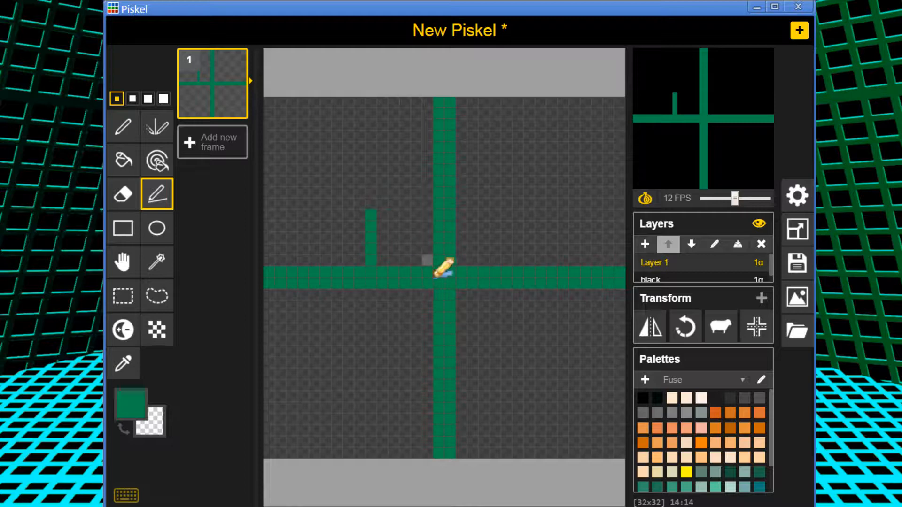
# Draw a 14 px green square outline around the cross's center, with diagonals running from its corners to the middle
pyautogui.moveTo(428, 260)
pyautogui.mouseDown()
pyautogui.moveTo(394, 227)
pyautogui.moveTo(427, 203)
pyautogui.mouseUp()
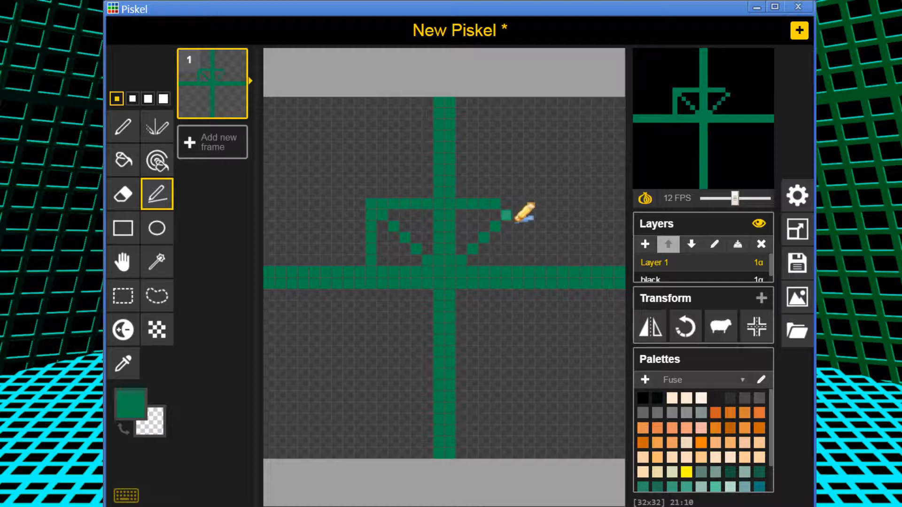
pyautogui.moveTo(518, 204); pyautogui.dragTo(518, 259)
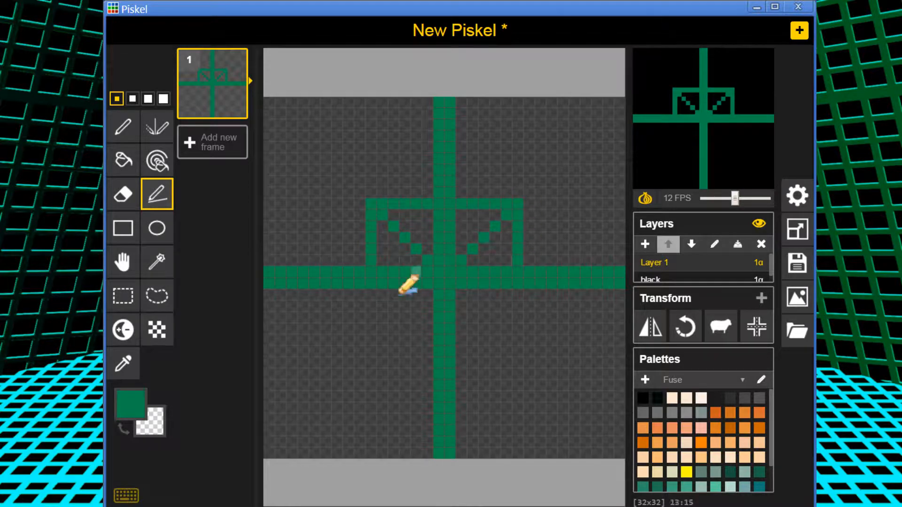
pyautogui.moveTo(371, 273); pyautogui.dragTo(370, 341)
pyautogui.moveTo(373, 357); pyautogui.dragTo(431, 296)
pyautogui.moveTo(378, 355)
pyautogui.mouseDown()
pyautogui.moveTo(517, 348)
pyautogui.moveTo(471, 357)
pyautogui.moveTo(490, 358)
pyautogui.moveTo(465, 359)
pyautogui.moveTo(493, 348)
pyautogui.moveTo(514, 304)
pyautogui.moveTo(522, 305)
pyautogui.moveTo(506, 342)
pyautogui.mouseUp()
pyautogui.hotkey('ctrl', 'z')
pyautogui.rightClick(529, 352)
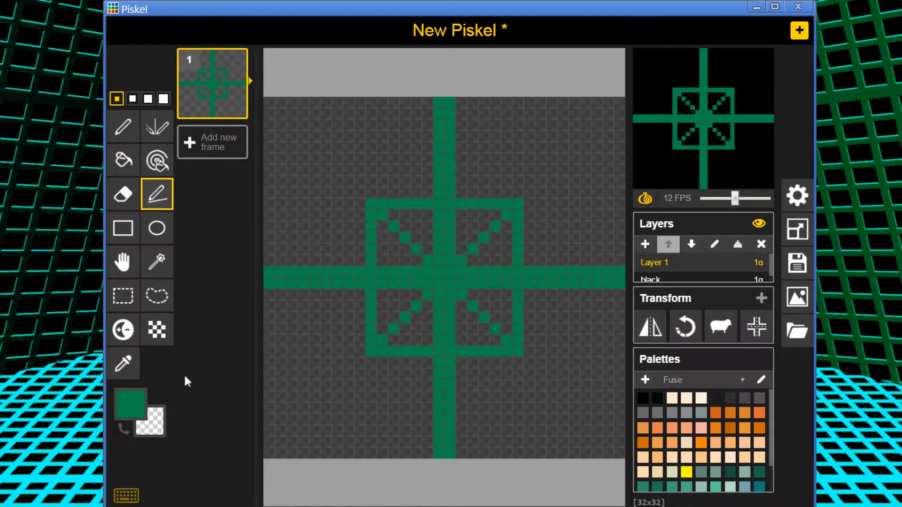
# Fill the upper triangle in each of the square's four quadrants with dark green #073a24
pyautogui.click(130, 403)
pyautogui.click(259, 332)
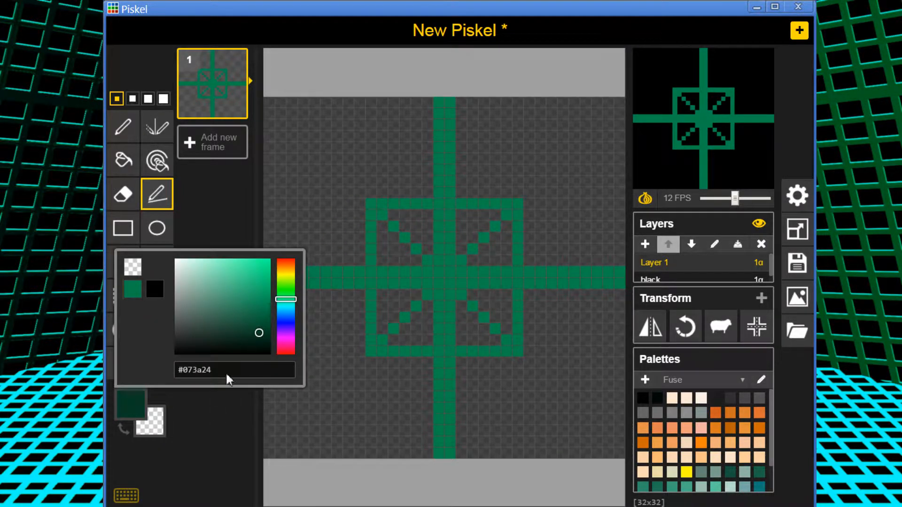
pyautogui.click(123, 160)
pyautogui.click(397, 306)
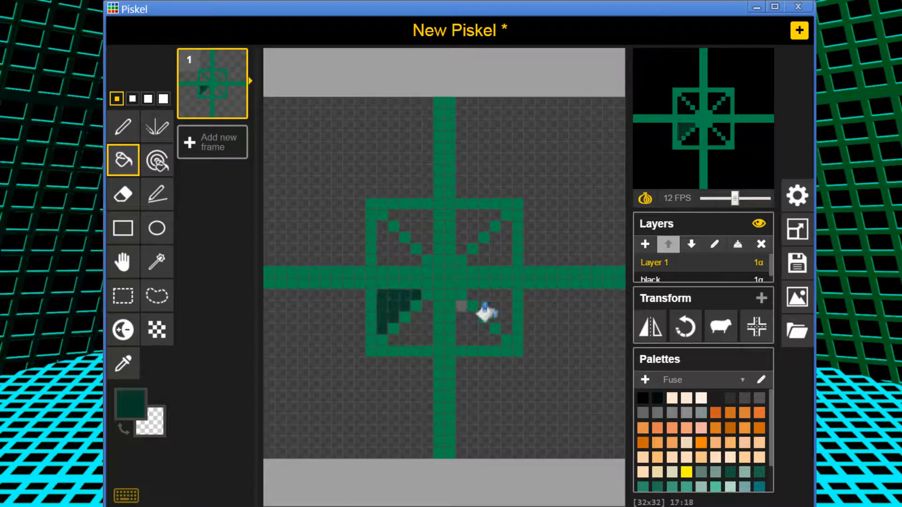
pyautogui.click(486, 308)
pyautogui.click(418, 227)
pyautogui.click(467, 227)
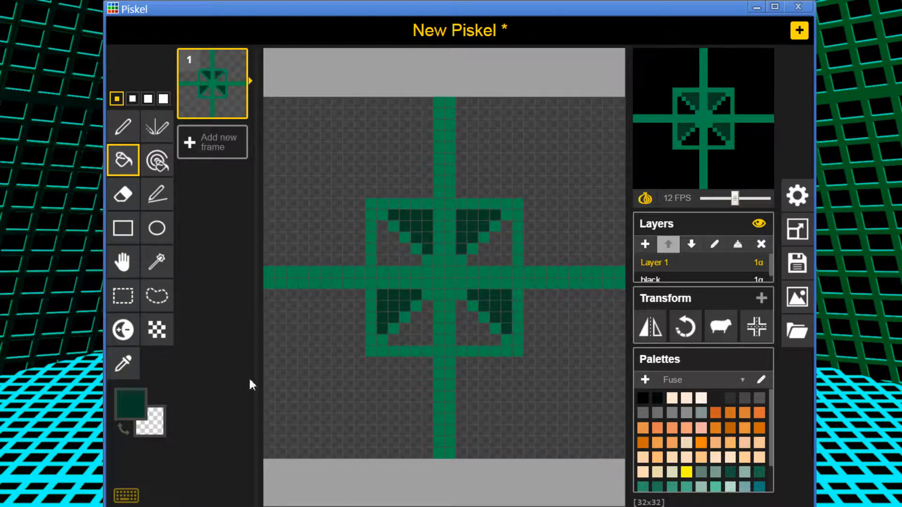
# Fill the remaining lower triangle in each of the square's four quadrants with light green #3cdd98
pyautogui.click(130, 403)
pyautogui.click(255, 275)
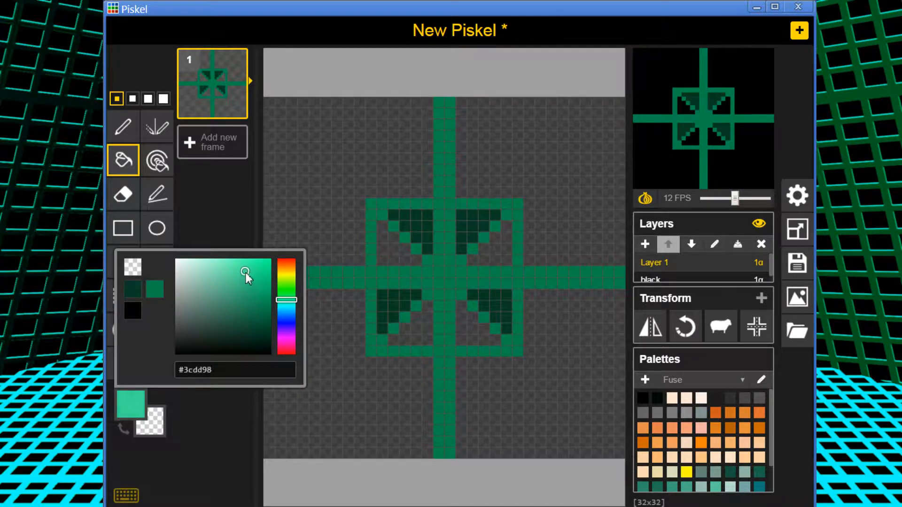
pyautogui.click(223, 225)
pyautogui.click(396, 254)
pyautogui.click(503, 260)
pyautogui.click(424, 331)
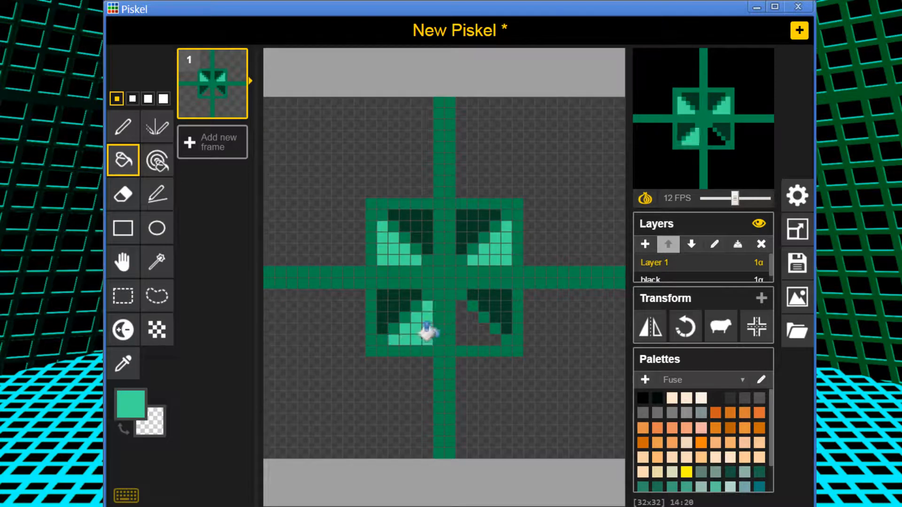
pyautogui.click(466, 333)
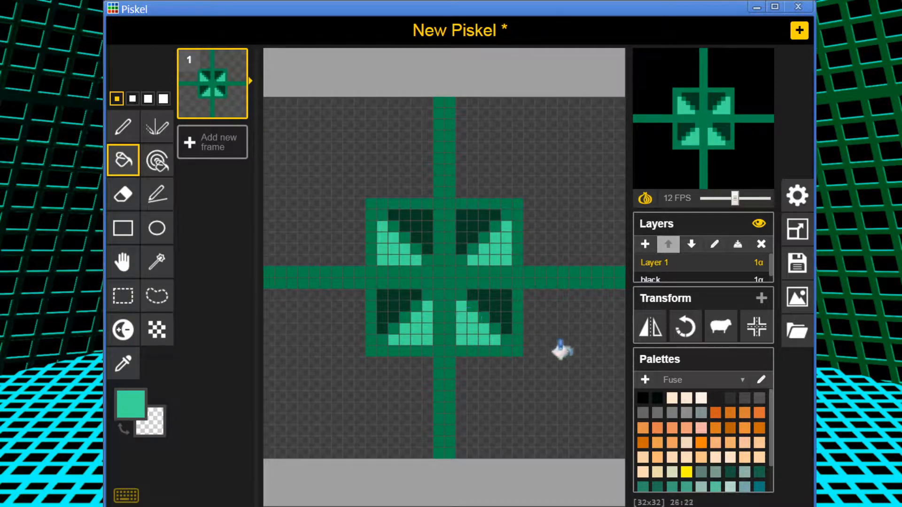
# Sample the dark green and refill the lower triangles of the two upper quadrants with it
pyautogui.click(124, 363)
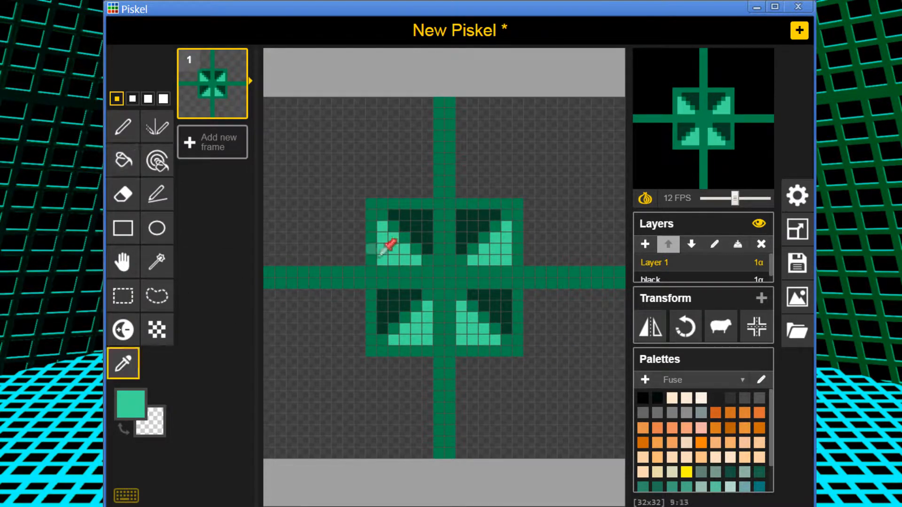
pyautogui.click(409, 296)
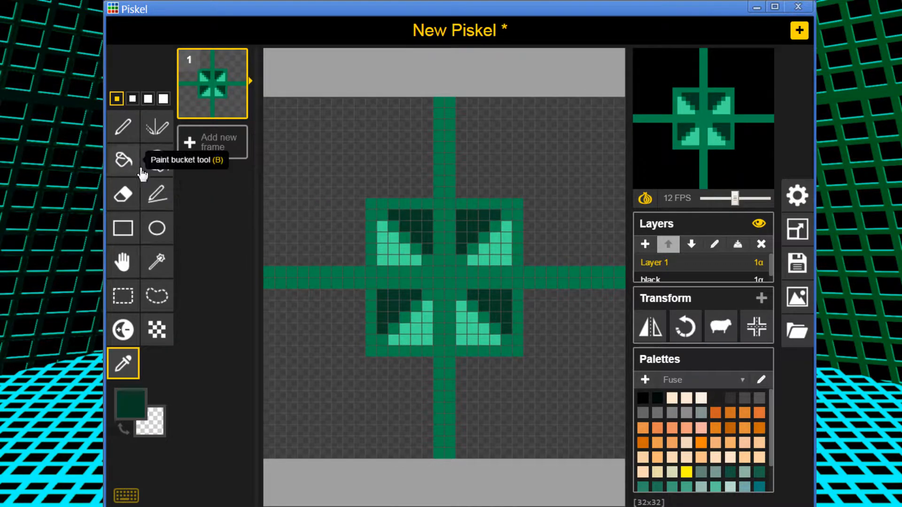
pyautogui.click(124, 160)
pyautogui.click(399, 256)
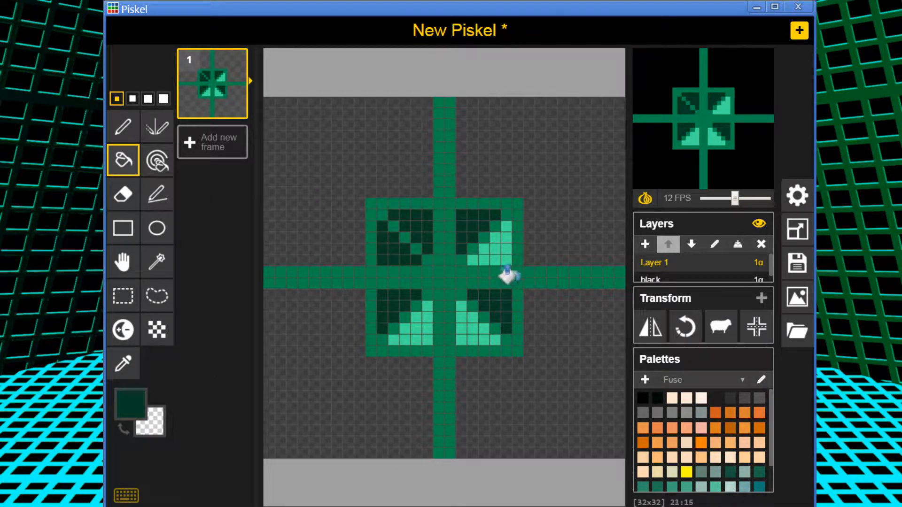
pyautogui.click(504, 251)
# Sample the light green and refill the upper triangles of the two upper quadrants with it
pyautogui.click(123, 363)
pyautogui.click(428, 334)
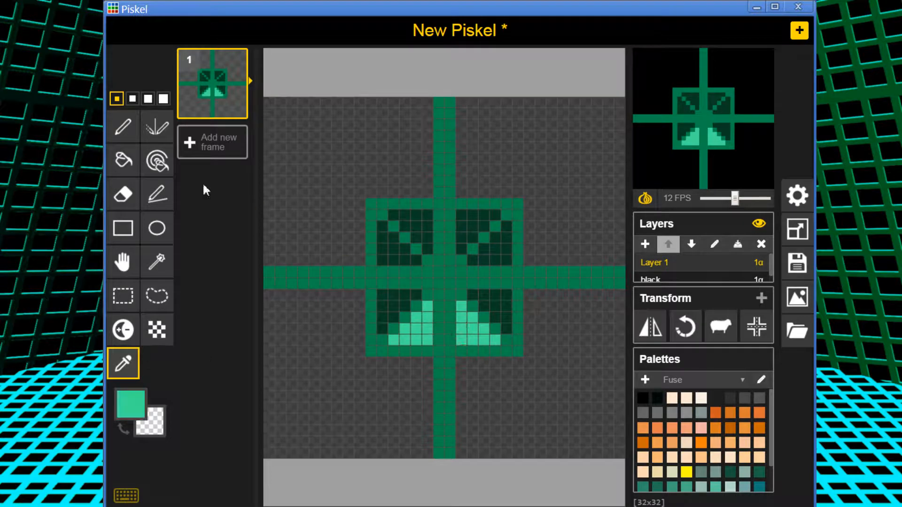
pyautogui.click(134, 163)
pyautogui.click(414, 222)
pyautogui.click(466, 231)
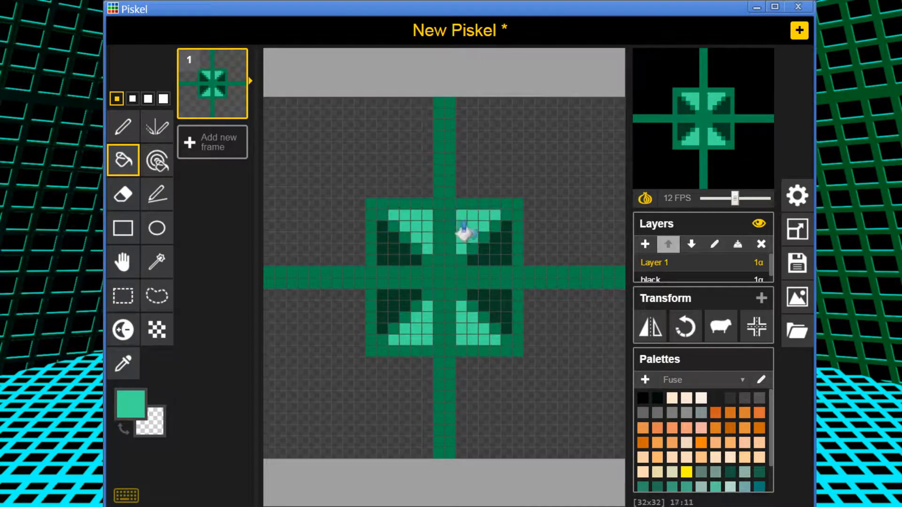
# Paint the vertical bar inside the square light green with the Pen tool, joining the light triangles above and below the center
pyautogui.click(126, 128)
pyautogui.click(441, 217)
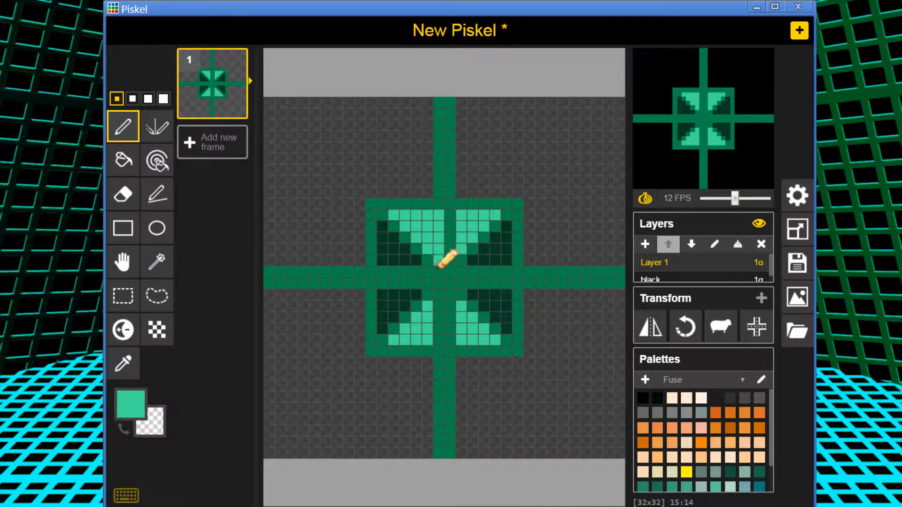
pyautogui.moveTo(451, 255); pyautogui.dragTo(451, 215)
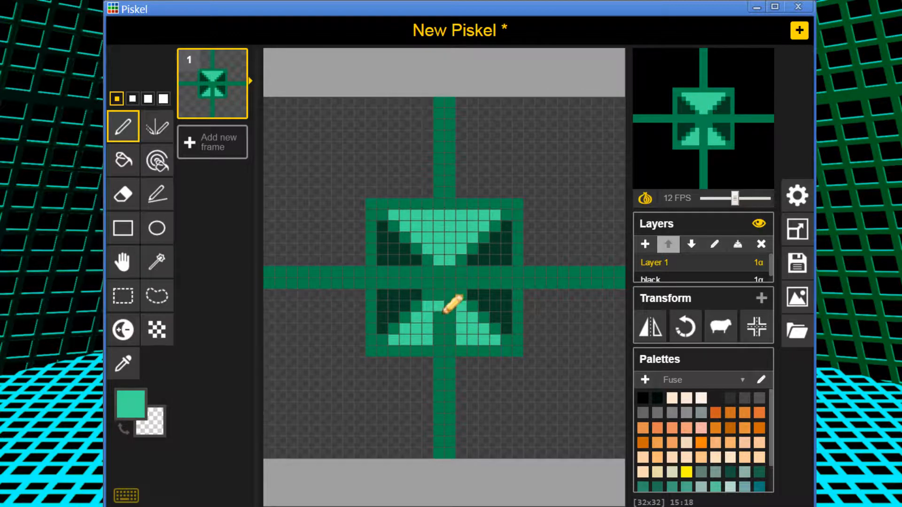
pyautogui.moveTo(453, 345); pyautogui.dragTo(441, 324)
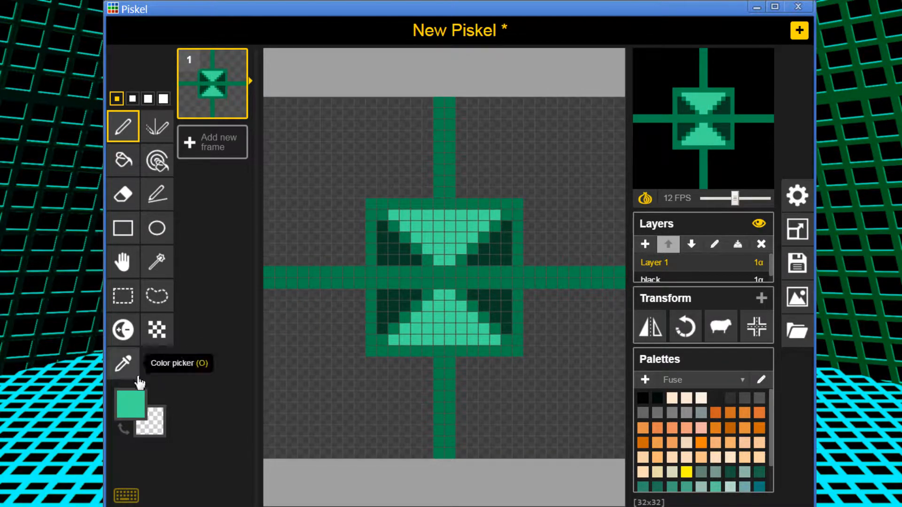
# Paint the horizontal bar inside the square with the sampled dark green, leaving the 2 x 2 px center medium green
pyautogui.click(124, 363)
pyautogui.click(395, 259)
pyautogui.click(120, 134)
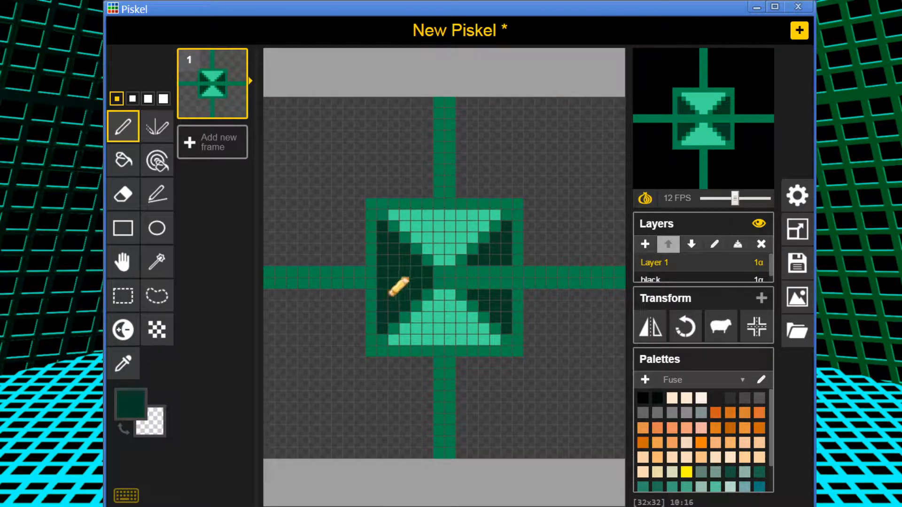
pyautogui.moveTo(390, 295)
pyautogui.mouseDown()
pyautogui.moveTo(415, 282)
pyautogui.moveTo(499, 292)
pyautogui.mouseUp()
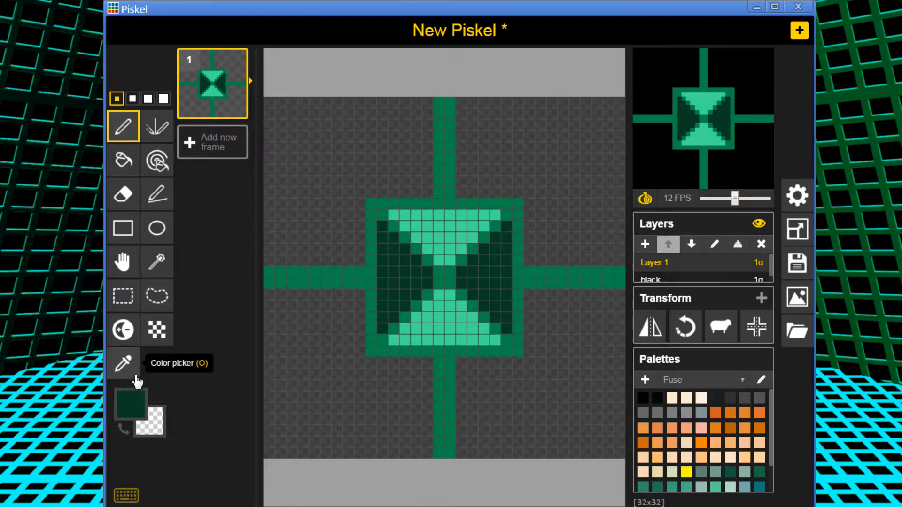
# Sample the medium green and draw the upper half of a 26 px wide frame around the center box with the Stroke tool
pyautogui.click(137, 403)
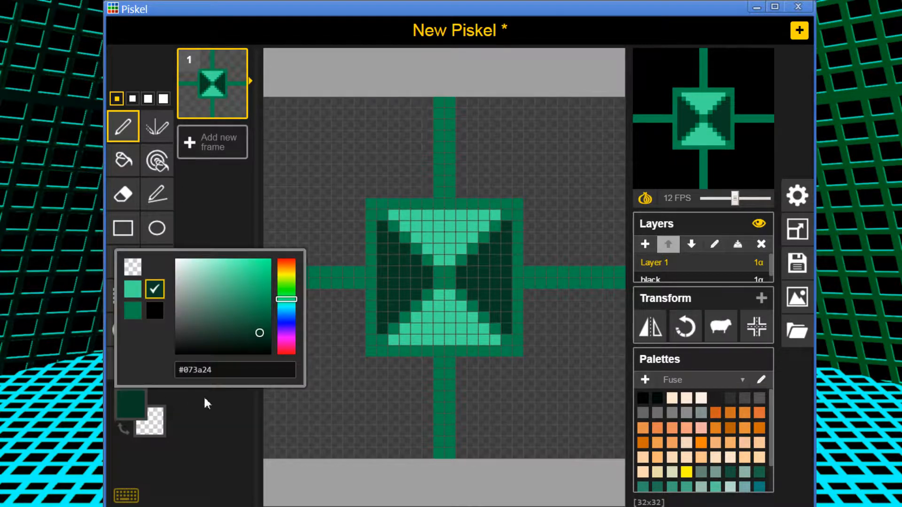
pyautogui.click(219, 411)
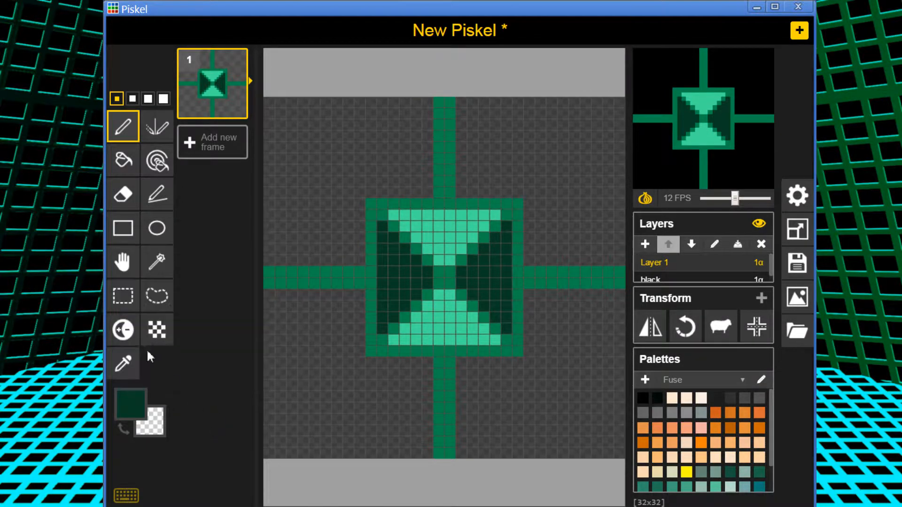
pyautogui.click(122, 363)
pyautogui.click(320, 278)
pyautogui.click(157, 194)
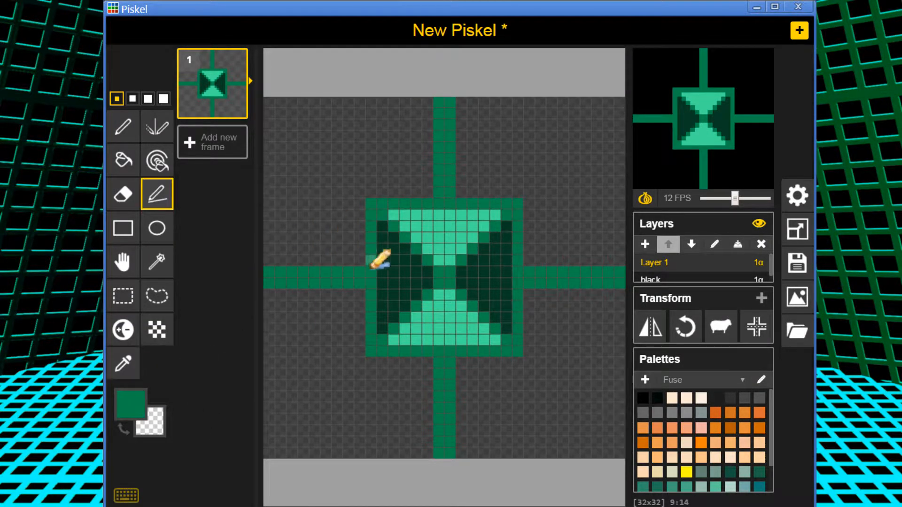
pyautogui.moveTo(314, 261)
pyautogui.mouseDown()
pyautogui.moveTo(315, 147)
pyautogui.moveTo(568, 136)
pyautogui.mouseUp()
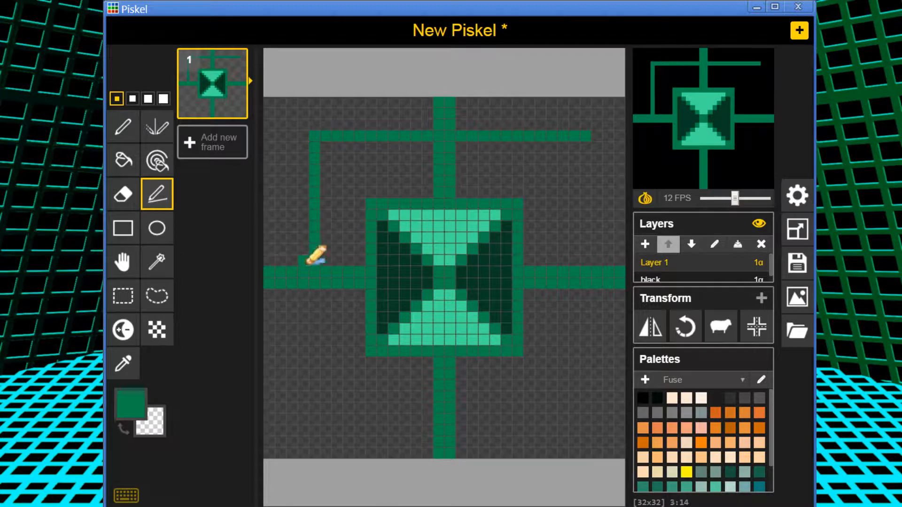
pyautogui.moveTo(304, 261); pyautogui.dragTo(303, 136)
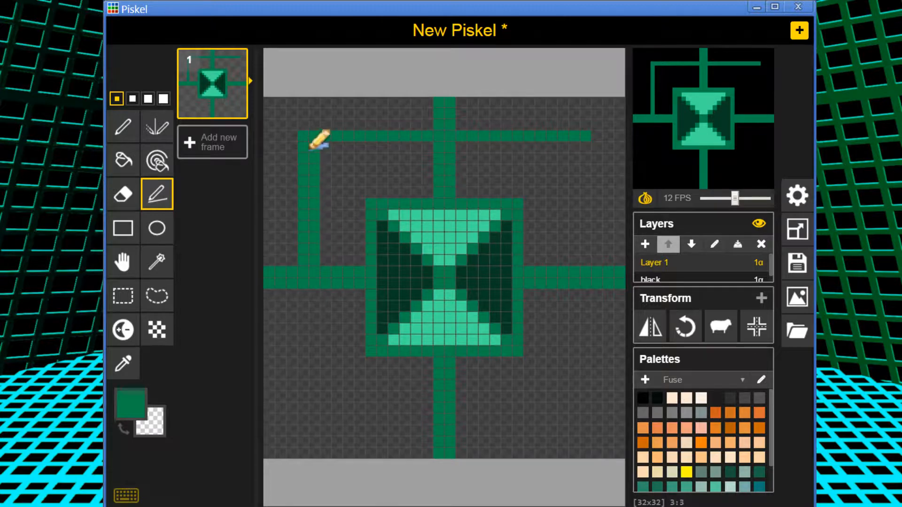
pyautogui.click(585, 147)
pyautogui.moveTo(587, 160); pyautogui.dragTo(585, 259)
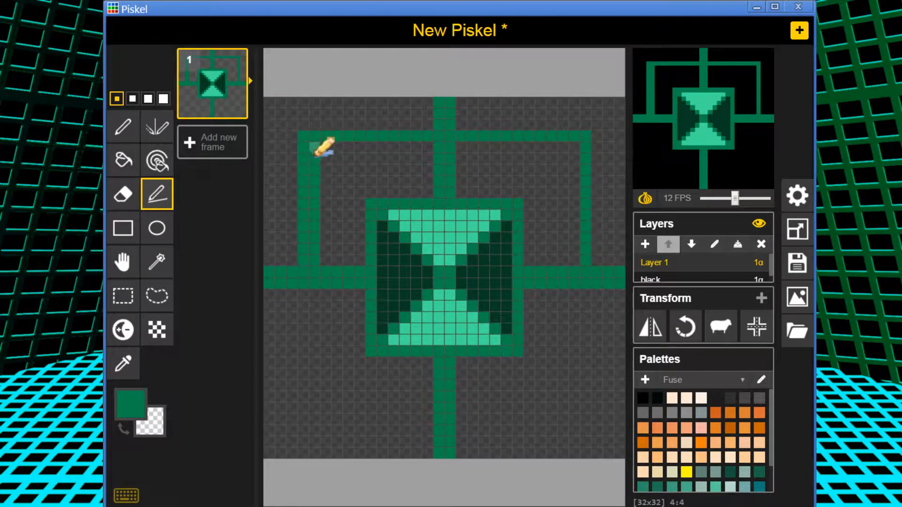
# Erase the surplus inner column on the frame's upper left side and draw the lower half to complete the 26 x 26 px frame
pyautogui.moveTo(314, 143); pyautogui.dragTo(329, 253)
pyautogui.moveTo(328, 254); pyautogui.dragTo(317, 261, button='right')
pyautogui.moveTo(306, 262)
pyautogui.mouseDown()
pyautogui.moveTo(296, 404)
pyautogui.moveTo(303, 418)
pyautogui.moveTo(566, 420)
pyautogui.mouseUp()
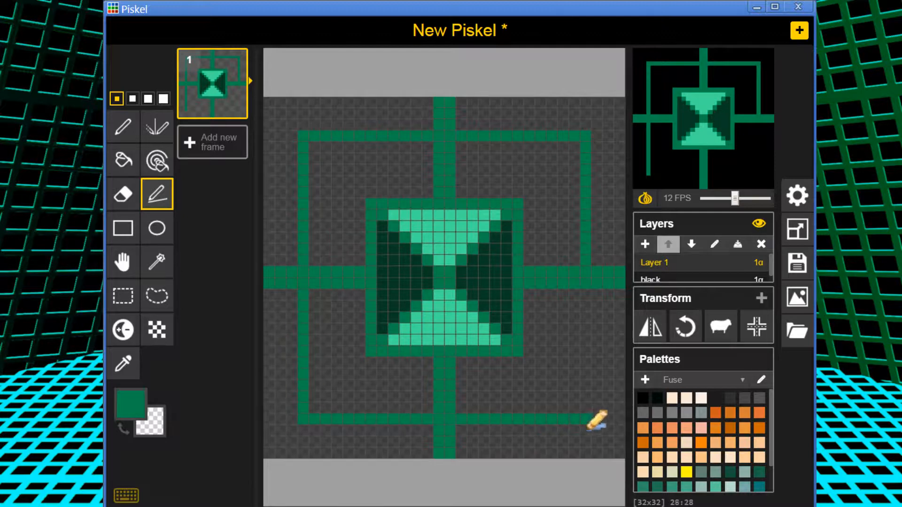
pyautogui.moveTo(586, 294); pyautogui.dragTo(588, 419)
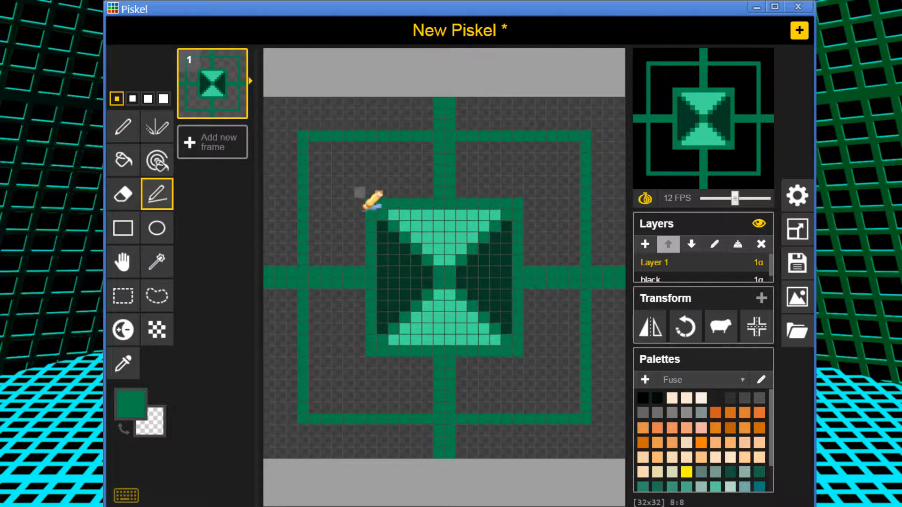
# Draw four one-pixel diagonal lines joining the corners of the center box to the corners of the outer frame
pyautogui.moveTo(359, 200); pyautogui.dragTo(318, 159)
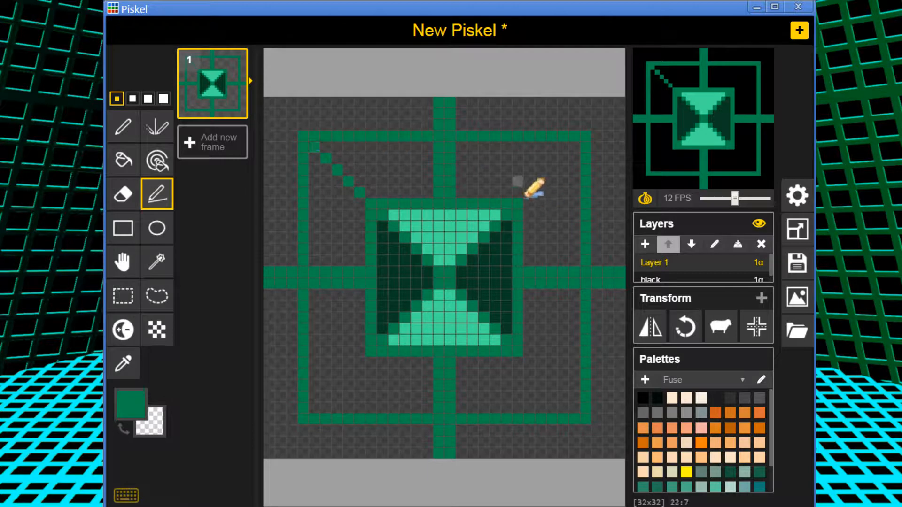
pyautogui.moveTo(526, 203)
pyautogui.mouseDown()
pyautogui.moveTo(570, 158)
pyautogui.moveTo(563, 166)
pyautogui.mouseUp()
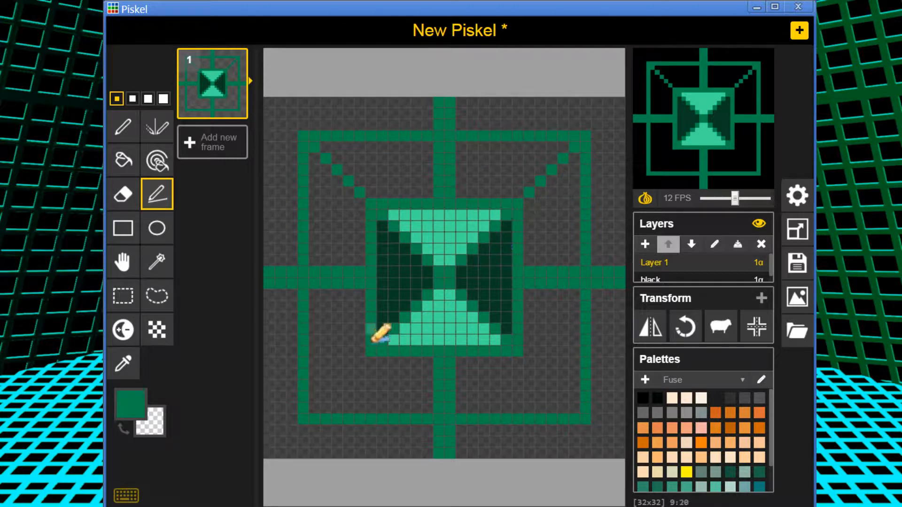
pyautogui.moveTo(372, 361)
pyautogui.mouseDown()
pyautogui.moveTo(319, 420)
pyautogui.moveTo(365, 364)
pyautogui.mouseUp()
pyautogui.moveTo(348, 387); pyautogui.dragTo(375, 365, button='right')
pyautogui.moveTo(530, 363); pyautogui.dragTo(575, 408)
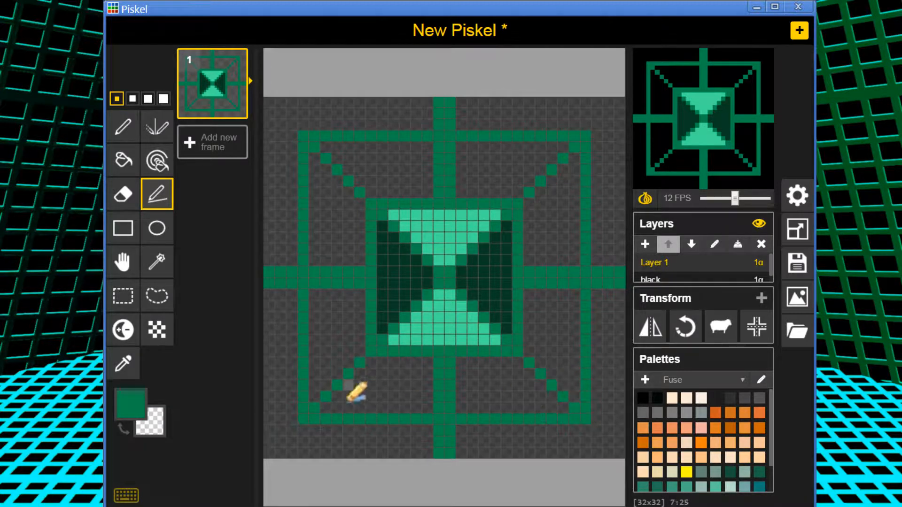
# Thicken all four diagonals with a parallel medium green line along each side
pyautogui.moveTo(315, 158); pyautogui.dragTo(360, 201)
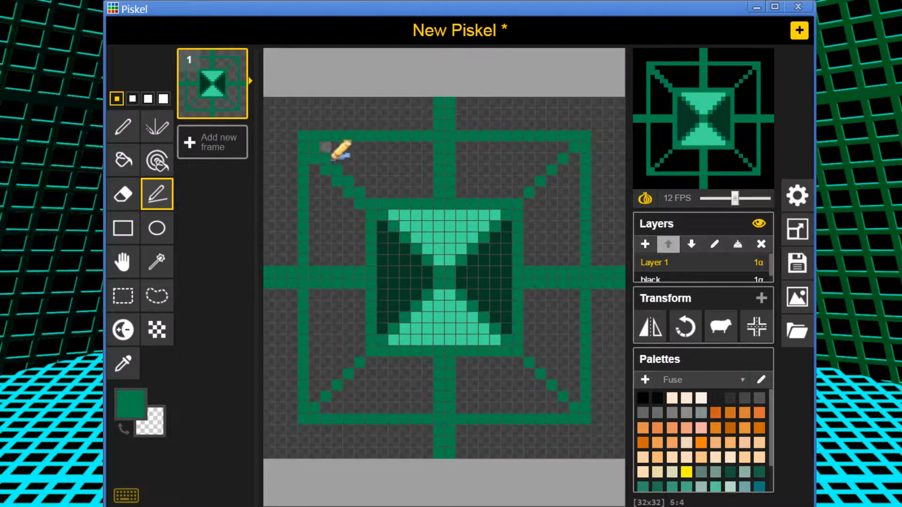
pyautogui.moveTo(330, 149); pyautogui.dragTo(372, 196)
pyautogui.moveTo(519, 191); pyautogui.dragTo(563, 153)
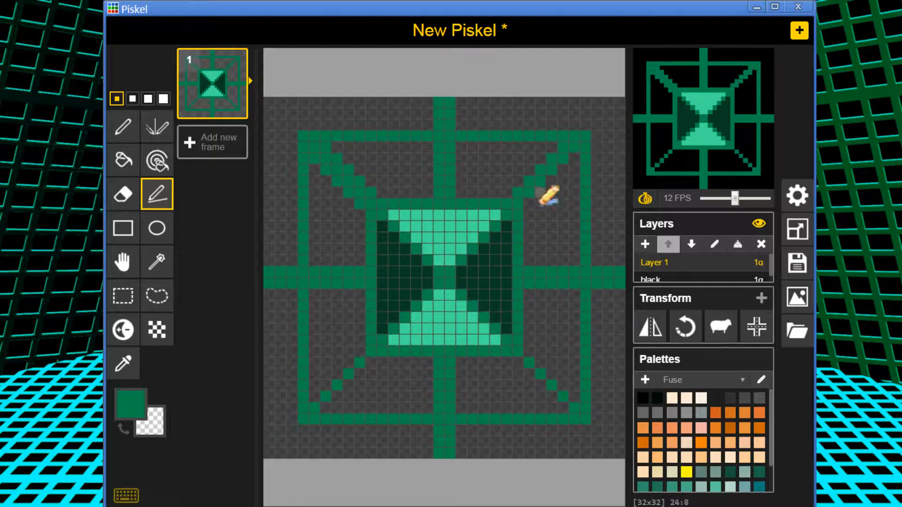
pyautogui.moveTo(549, 196); pyautogui.dragTo(580, 162)
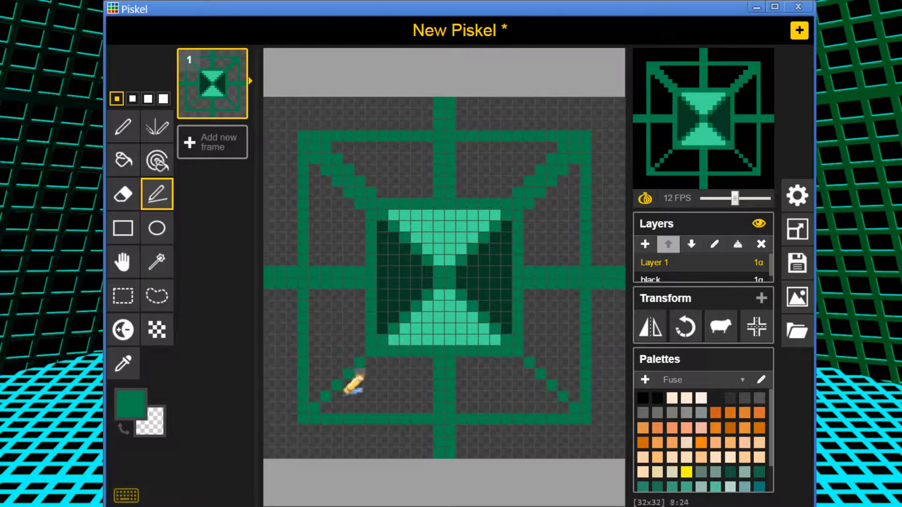
pyautogui.moveTo(316, 396); pyautogui.dragTo(362, 355)
pyautogui.moveTo(327, 408); pyautogui.dragTo(375, 364)
pyautogui.moveTo(519, 365); pyautogui.dragTo(566, 408)
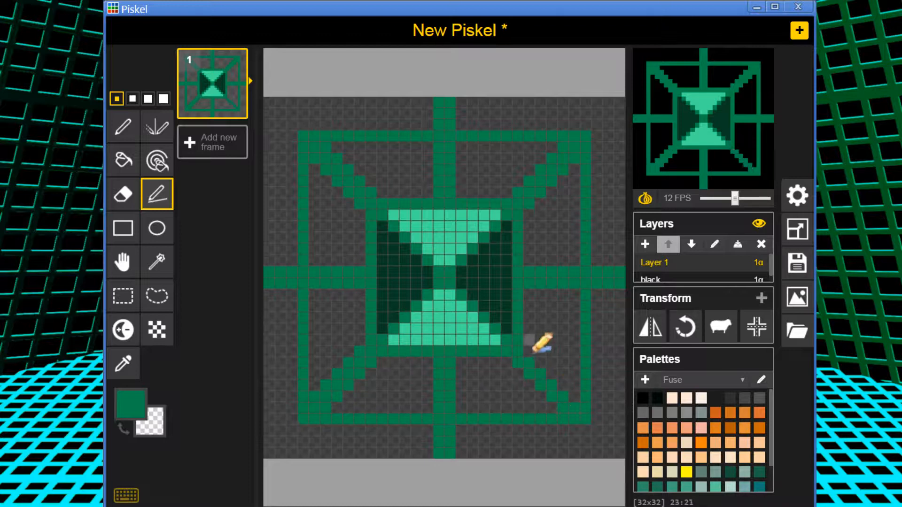
pyautogui.moveTo(530, 350); pyautogui.dragTo(579, 389)
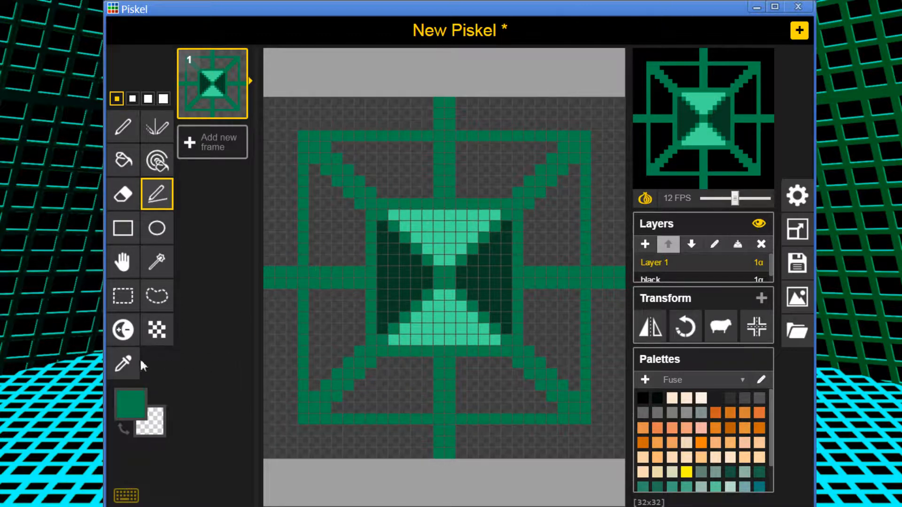
# Sample the dark green, darken it to nearly black, and fill the four areas to the left and right of the center box
pyautogui.click(124, 363)
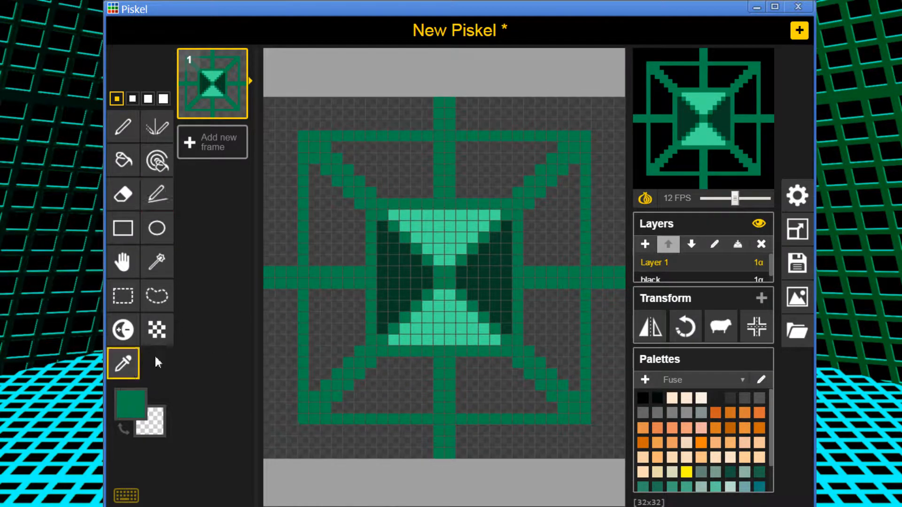
pyautogui.click(416, 294)
pyautogui.click(130, 404)
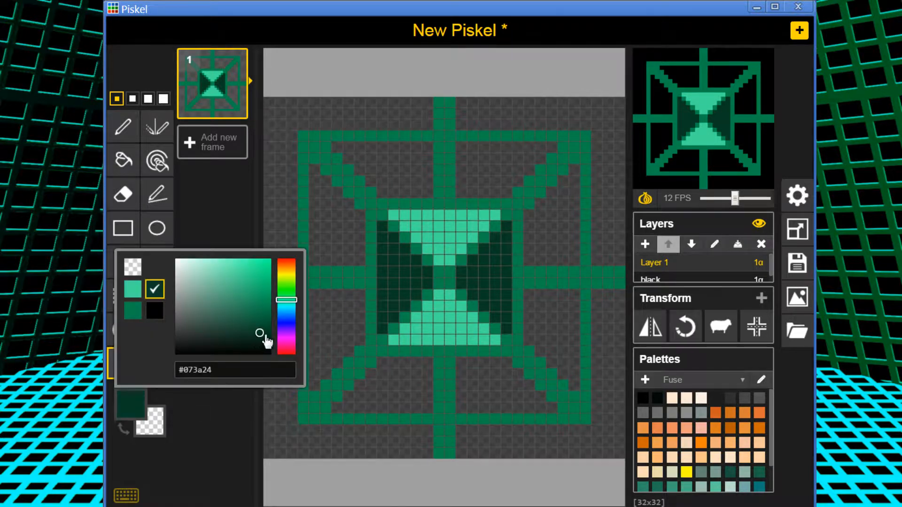
pyautogui.moveTo(262, 335); pyautogui.dragTo(262, 354)
pyautogui.click(221, 422)
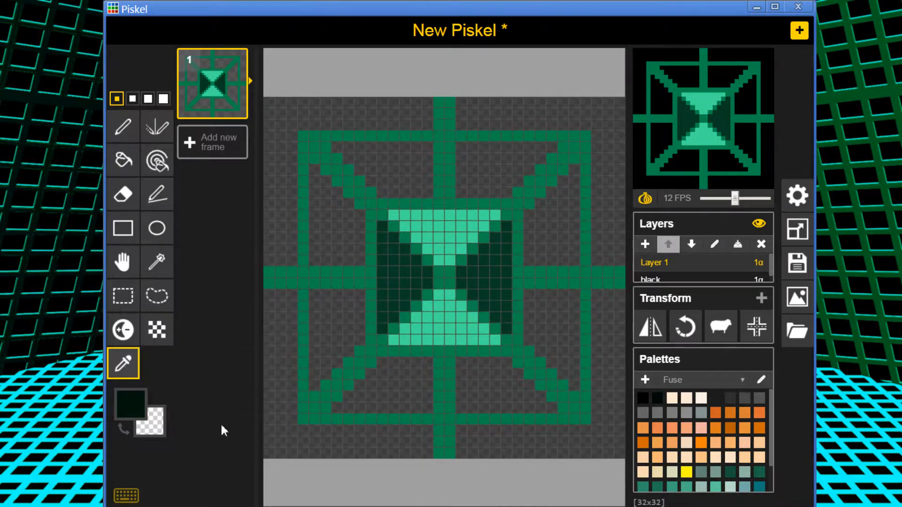
pyautogui.click(123, 160)
pyautogui.click(328, 228)
pyautogui.click(338, 335)
pyautogui.click(554, 231)
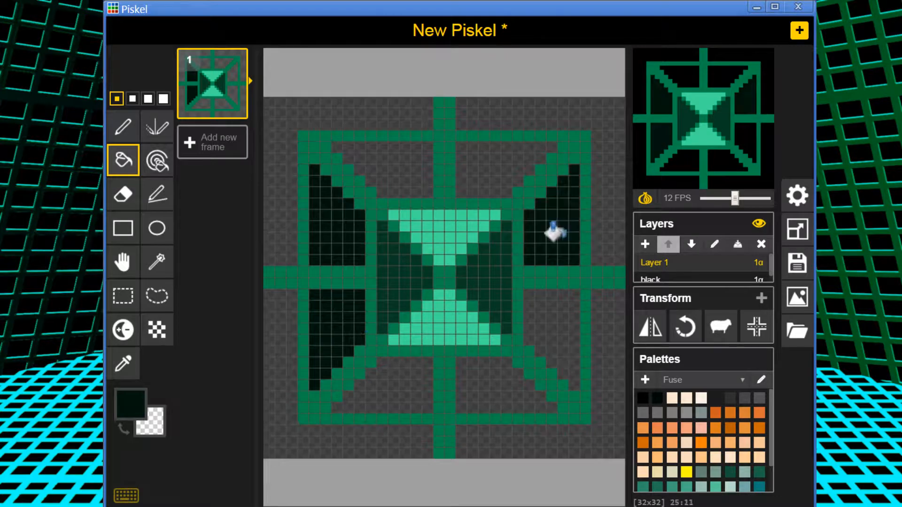
pyautogui.click(553, 329)
# Paint over the horizontal bar segments between the center box and the frame in the near-black green with the Pen tool
pyautogui.click(126, 366)
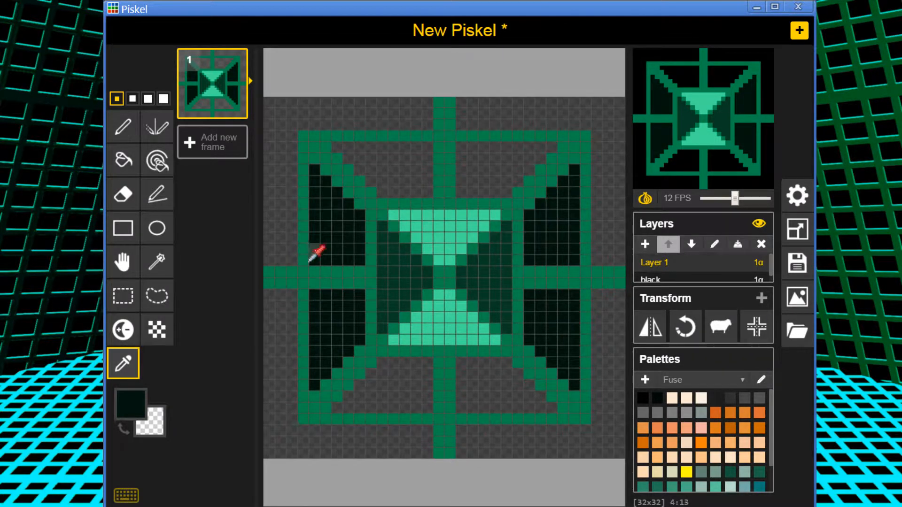
pyautogui.click(123, 127)
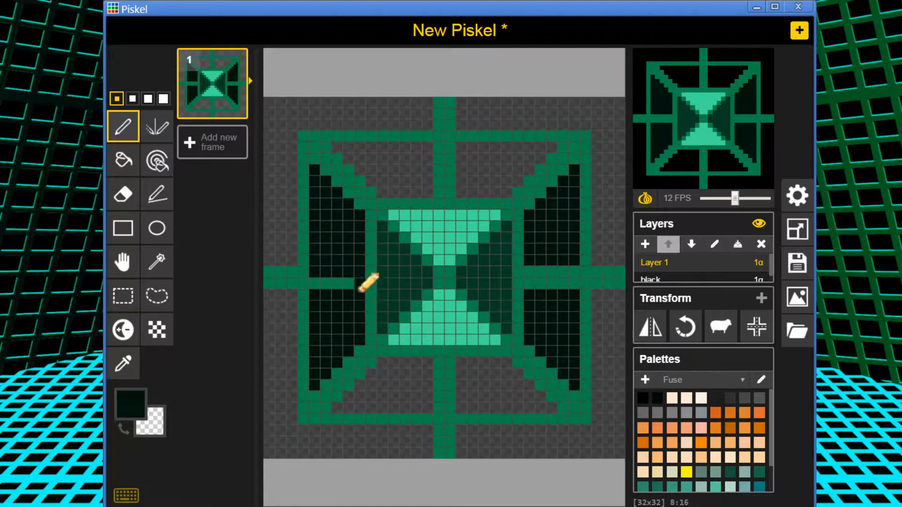
pyautogui.moveTo(357, 282); pyautogui.dragTo(313, 282)
pyautogui.moveTo(536, 281)
pyautogui.mouseDown()
pyautogui.moveTo(588, 282)
pyautogui.moveTo(544, 288)
pyautogui.mouseUp()
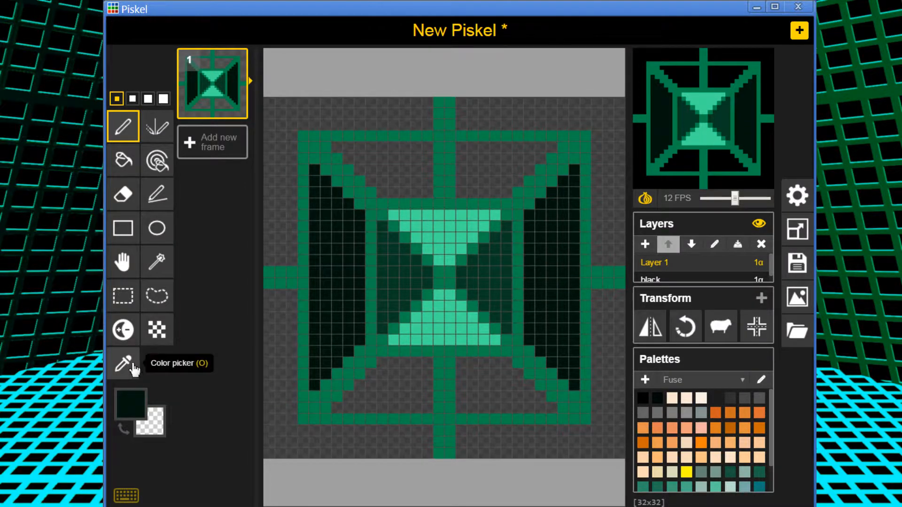
# Fill the areas above and below the center box with the sampled light green darkened to #287d58, painting over the vertical bar segments inside the frame
pyautogui.click(123, 363)
pyautogui.click(443, 317)
pyautogui.click(131, 403)
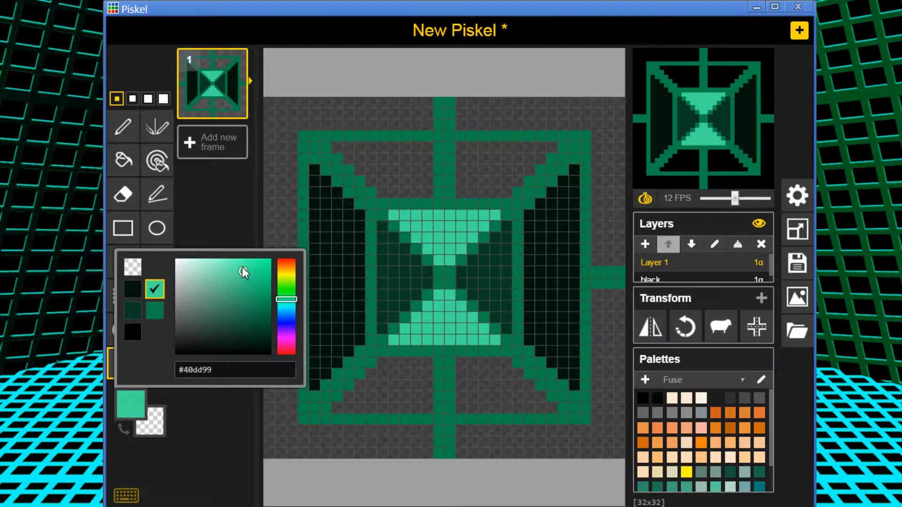
pyautogui.moveTo(242, 272); pyautogui.dragTo(242, 315)
pyautogui.click(201, 421)
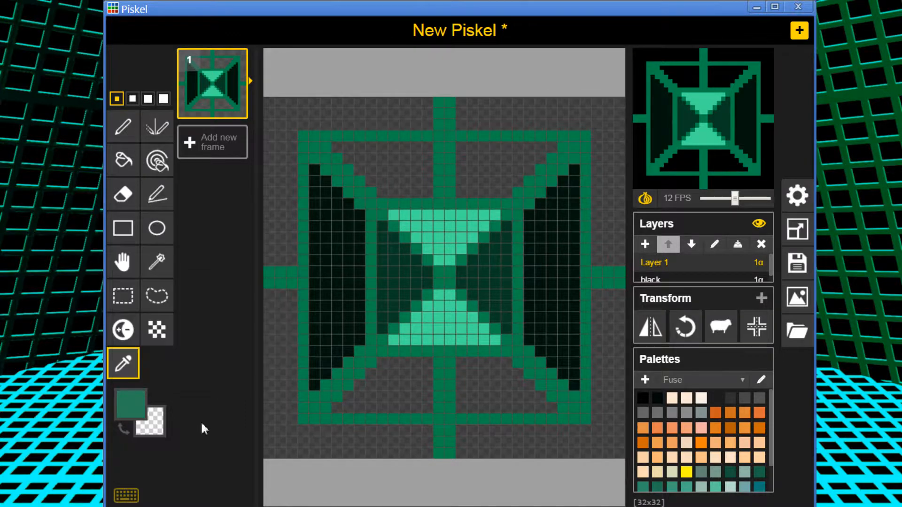
pyautogui.click(123, 161)
pyautogui.click(383, 383)
pyautogui.click(499, 369)
pyautogui.click(464, 171)
pyautogui.click(409, 165)
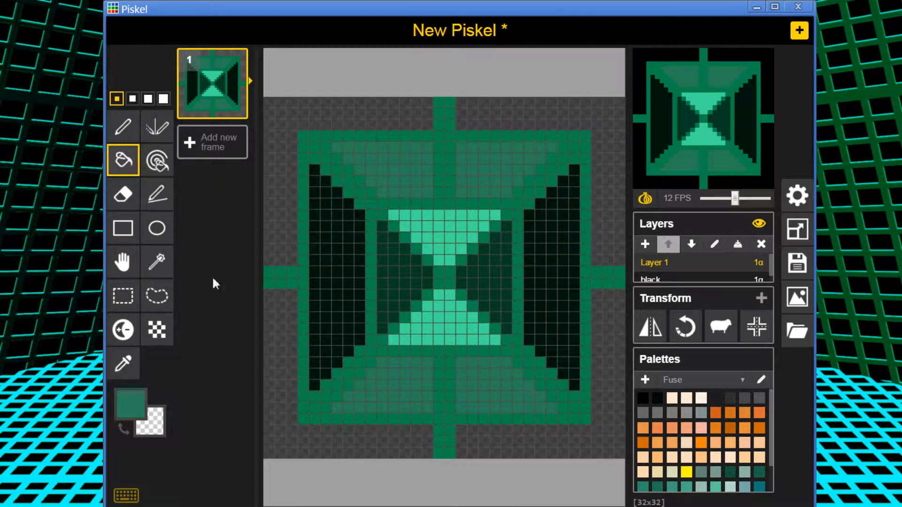
pyautogui.click(123, 127)
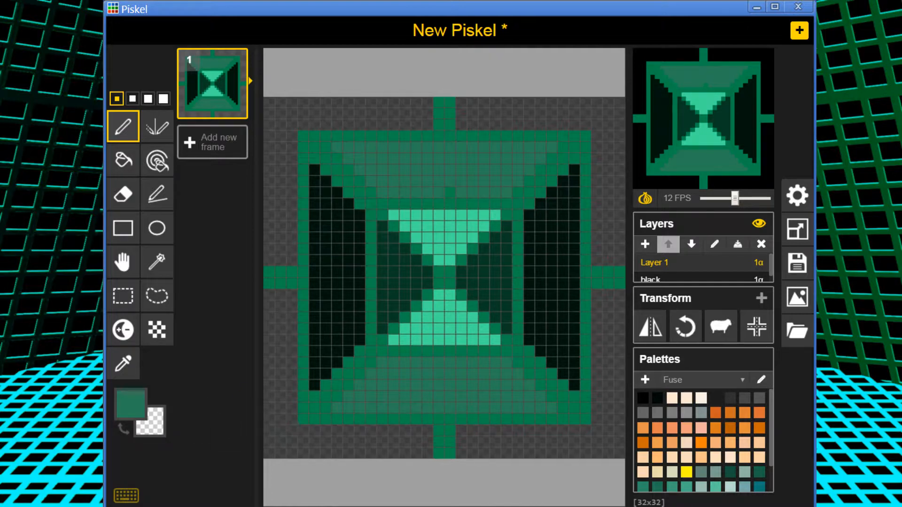
# Choose a bright green and fill the two empty regions outside the frame on the left half of the canvas
pyautogui.click(131, 403)
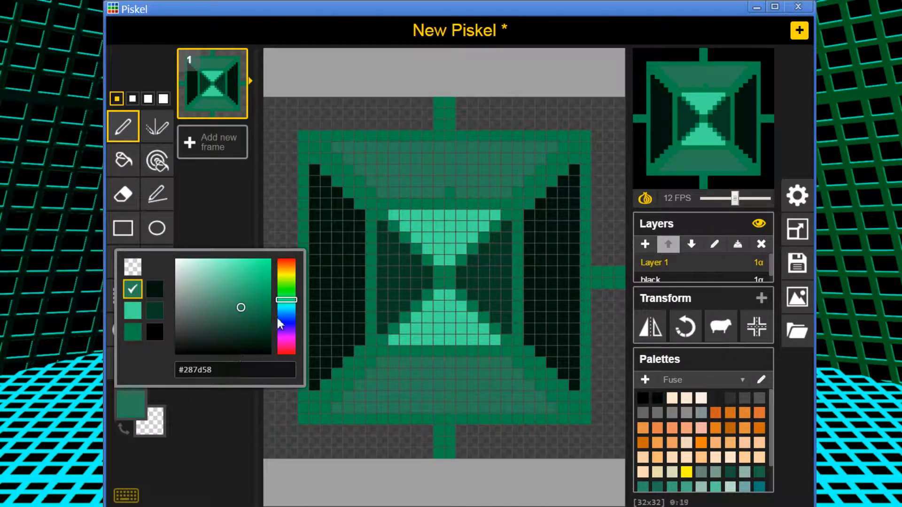
pyautogui.moveTo(278, 319)
pyautogui.mouseDown()
pyautogui.moveTo(286, 288)
pyautogui.moveTo(267, 288)
pyautogui.moveTo(271, 260)
pyautogui.mouseUp()
pyautogui.click(266, 272)
pyautogui.click(197, 217)
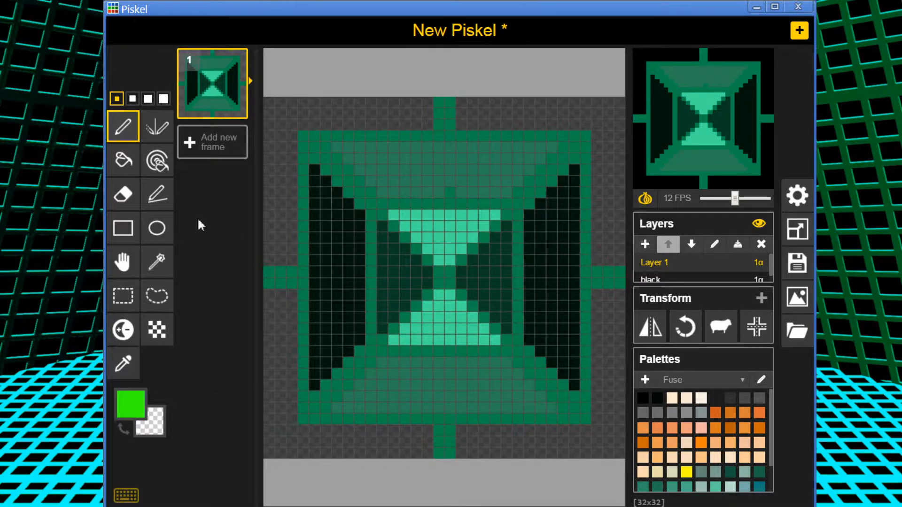
pyautogui.click(122, 161)
pyautogui.click(305, 106)
pyautogui.click(287, 376)
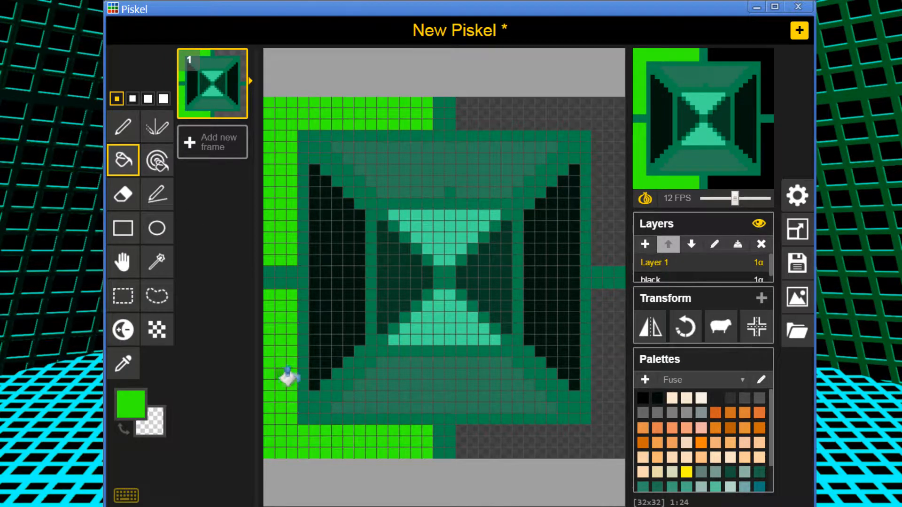
# Fill the two remaining outer corner areas with bright green and draw a one-pixel white (#ffffff) line around the canvas edge, skipping the four arms
pyautogui.click(605, 444)
pyautogui.click(602, 182)
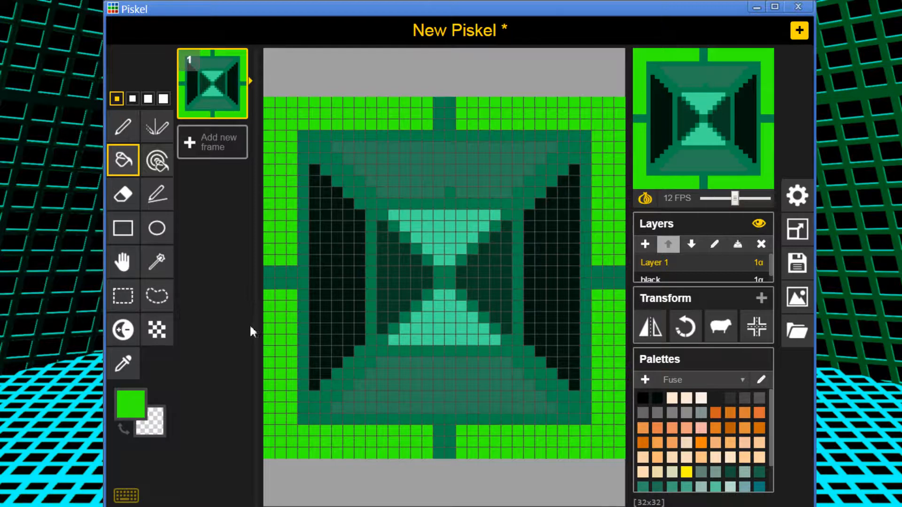
pyautogui.click(131, 404)
pyautogui.moveTo(272, 316); pyautogui.dragTo(170, 251)
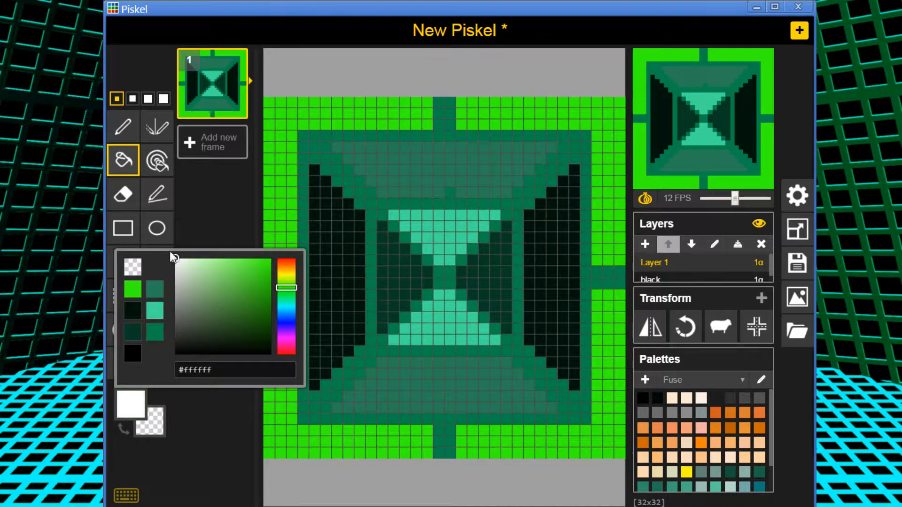
pyautogui.click(223, 474)
pyautogui.click(156, 194)
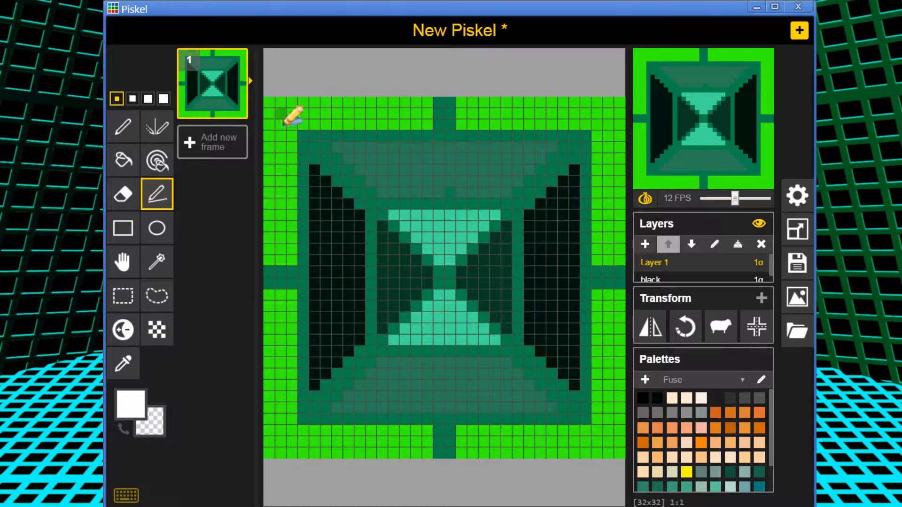
pyautogui.moveTo(269, 103); pyautogui.dragTo(269, 159)
pyautogui.moveTo(267, 265); pyautogui.dragTo(266, 266)
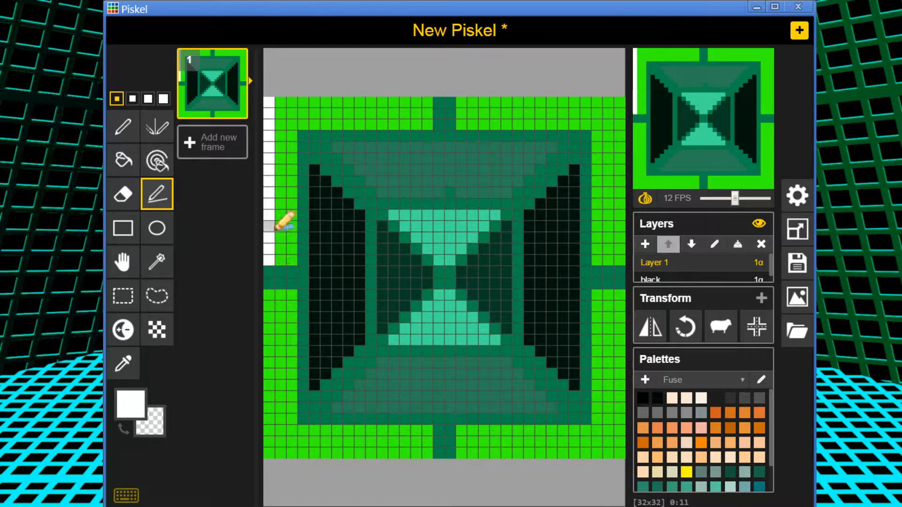
pyautogui.moveTo(281, 104)
pyautogui.mouseDown()
pyautogui.moveTo(630, 105)
pyautogui.moveTo(621, 103)
pyautogui.moveTo(630, 266)
pyautogui.mouseUp()
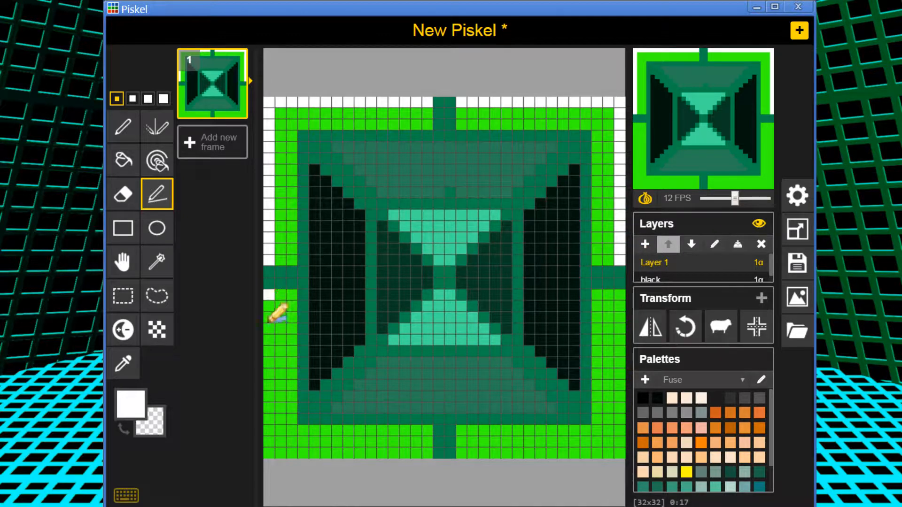
pyautogui.moveTo(270, 321)
pyautogui.mouseDown()
pyautogui.moveTo(274, 458)
pyautogui.moveTo(614, 453)
pyautogui.moveTo(628, 452)
pyautogui.moveTo(620, 418)
pyautogui.moveTo(626, 306)
pyautogui.mouseUp()
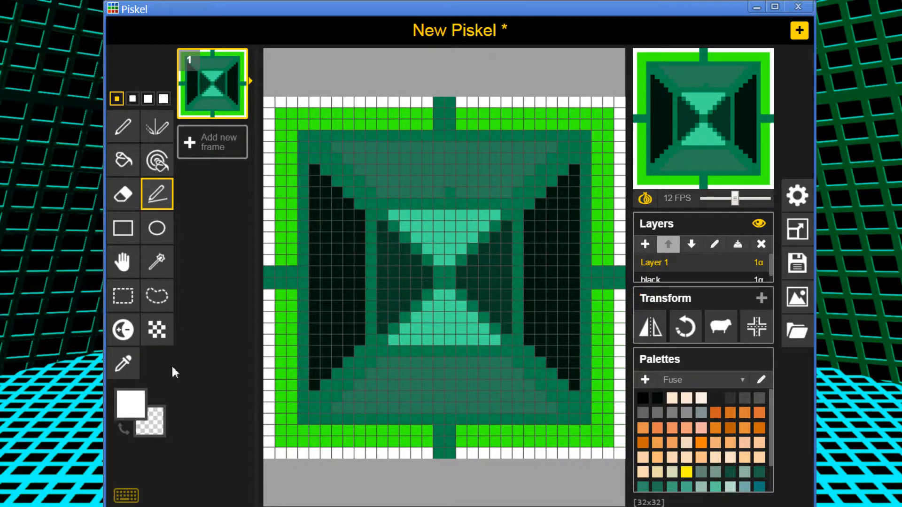
# Sample the frame's green, shift it to a bright sky blue, and fill the connected frame and arms with it
pyautogui.click(123, 363)
pyautogui.click(315, 417)
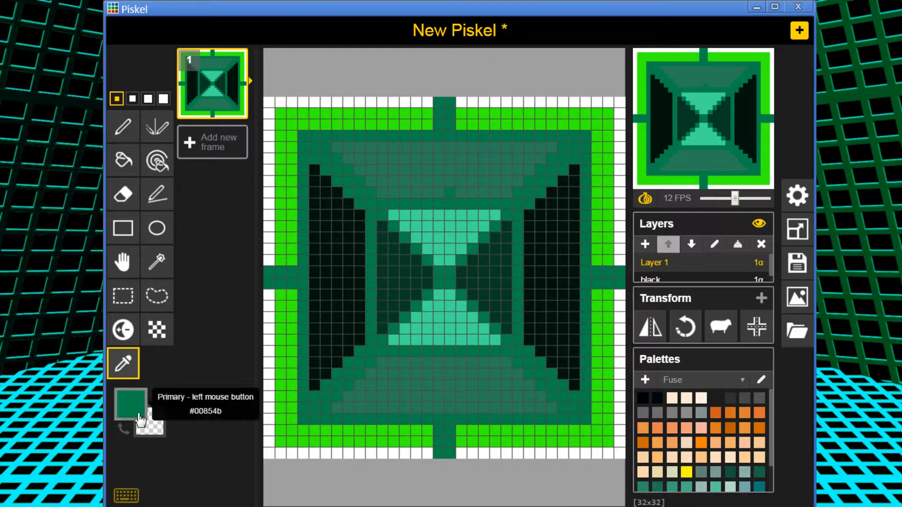
pyautogui.click(131, 404)
pyautogui.click(281, 313)
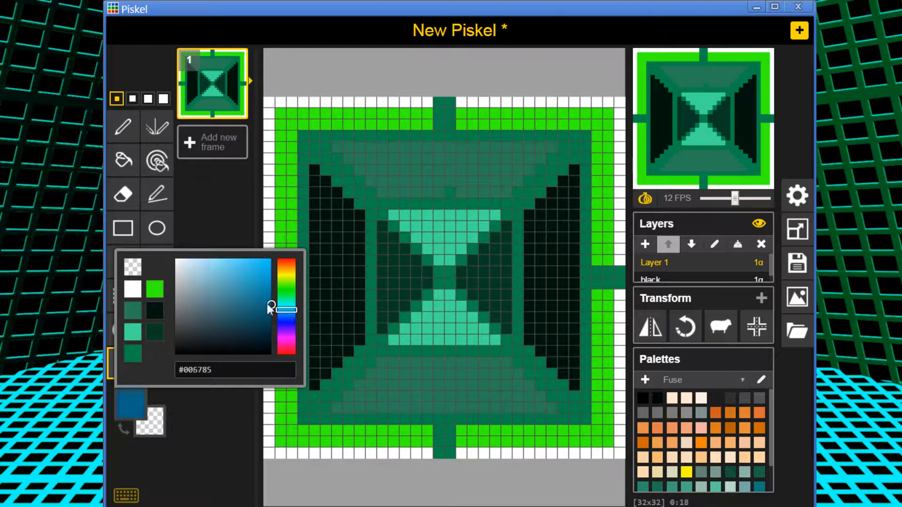
pyautogui.moveTo(271, 305); pyautogui.dragTo(270, 258)
pyautogui.click(123, 160)
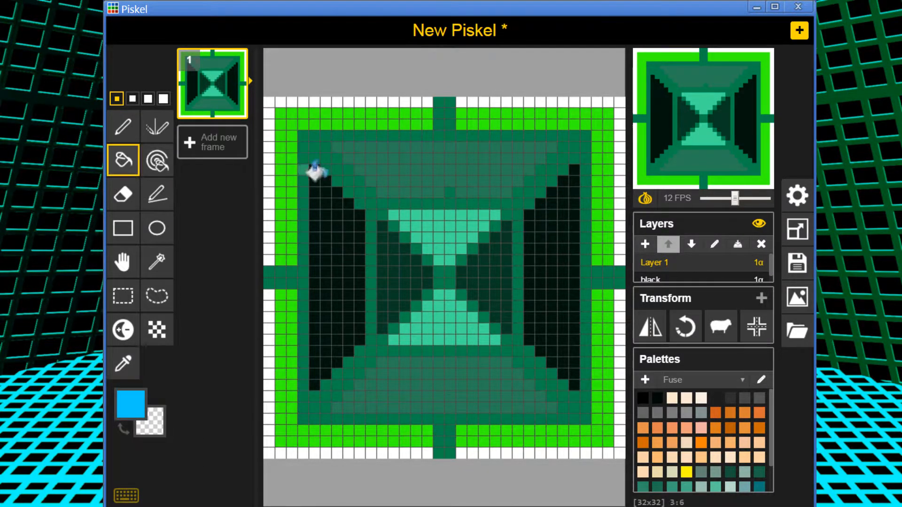
pyautogui.click(309, 149)
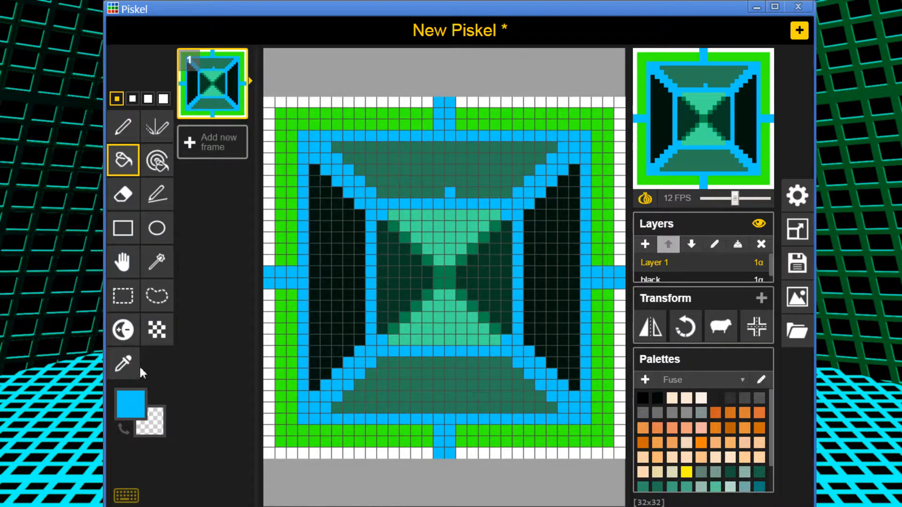
# Try a bright lime green as the fill for the connected frame and its four arms
pyautogui.click(131, 403)
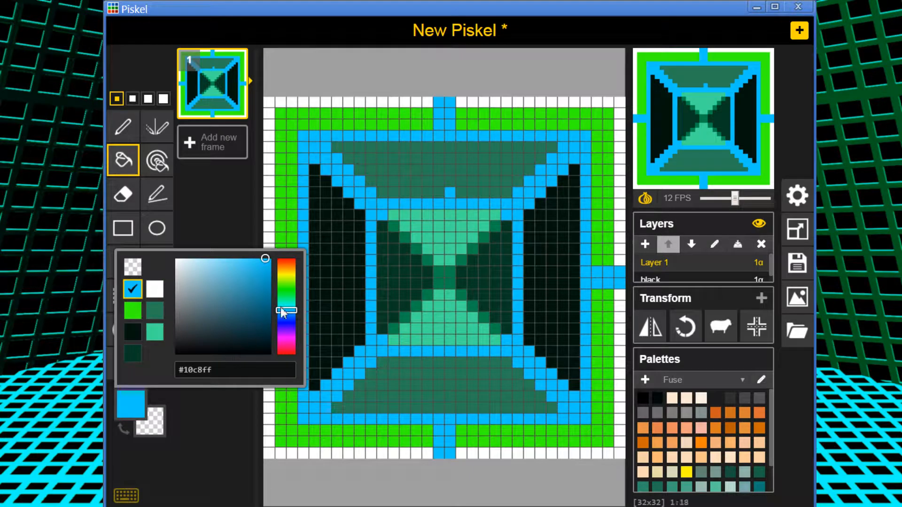
pyautogui.moveTo(282, 313)
pyautogui.mouseDown()
pyautogui.moveTo(299, 286)
pyautogui.moveTo(272, 262)
pyautogui.mouseUp()
pyautogui.click(311, 281)
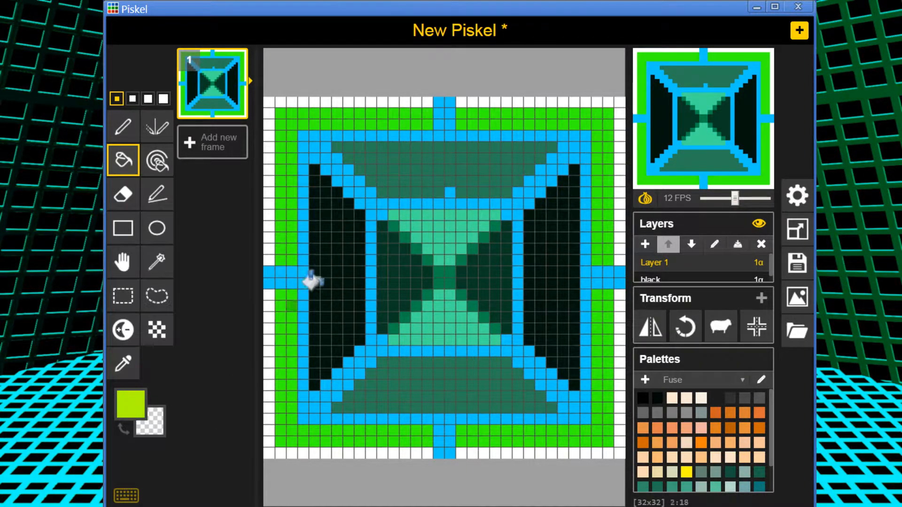
pyautogui.click(303, 266)
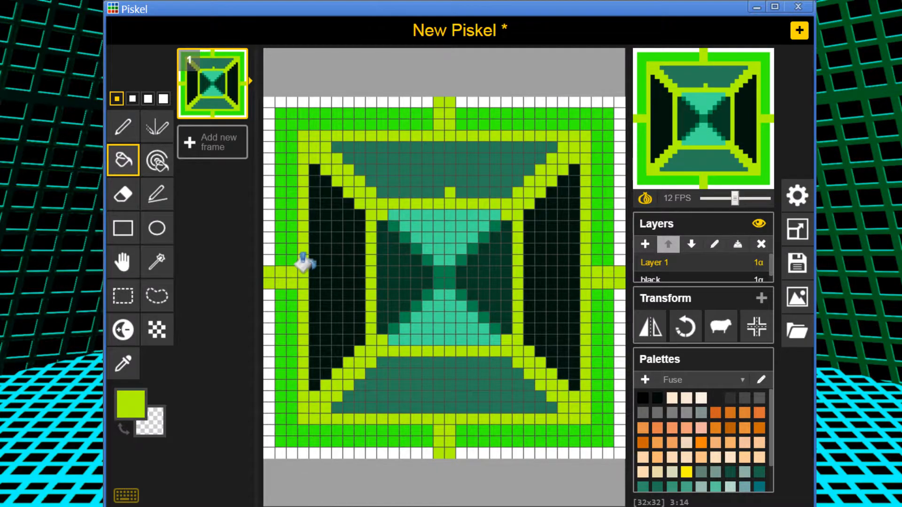
# Choose the dark olive colour #20270e and fill the connected frame and its four arms with it
pyautogui.click(130, 403)
pyautogui.click(238, 340)
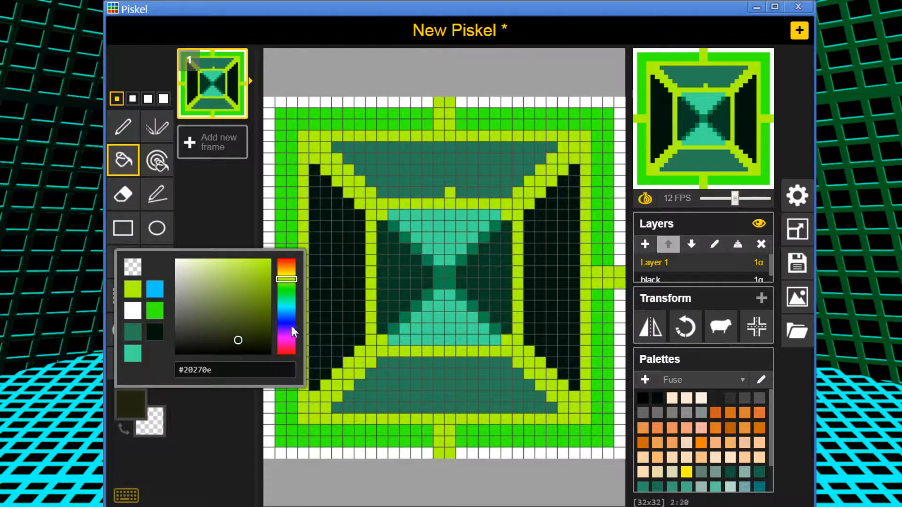
pyautogui.click(191, 458)
pyautogui.click(300, 278)
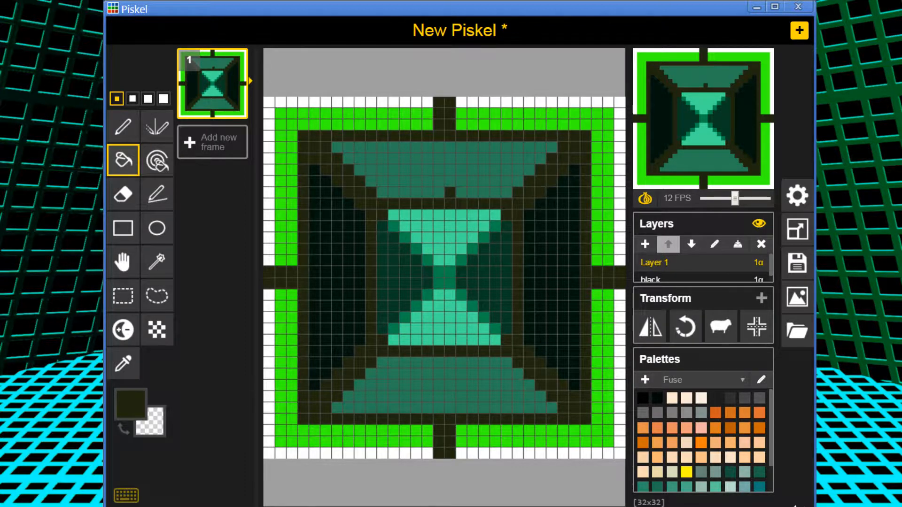
# Place one dark olive pixel with the Pen tool in the lower-right corner of the green band as a colour sample
pyautogui.moveTo(772, 455); pyautogui.dragTo(776, 479)
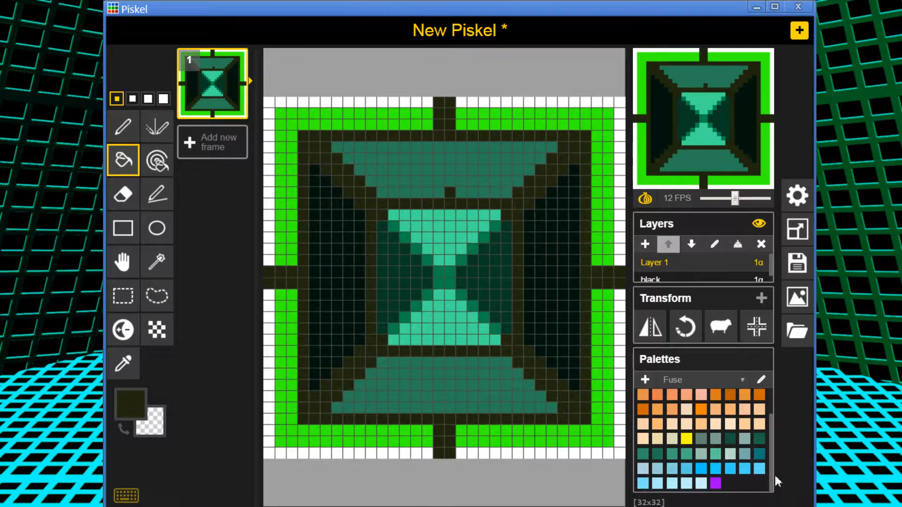
pyautogui.click(123, 126)
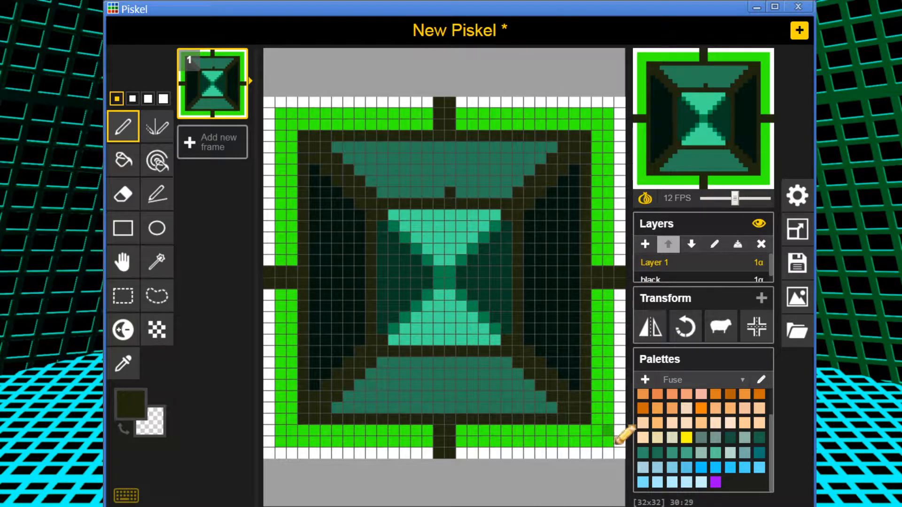
pyautogui.click(132, 377)
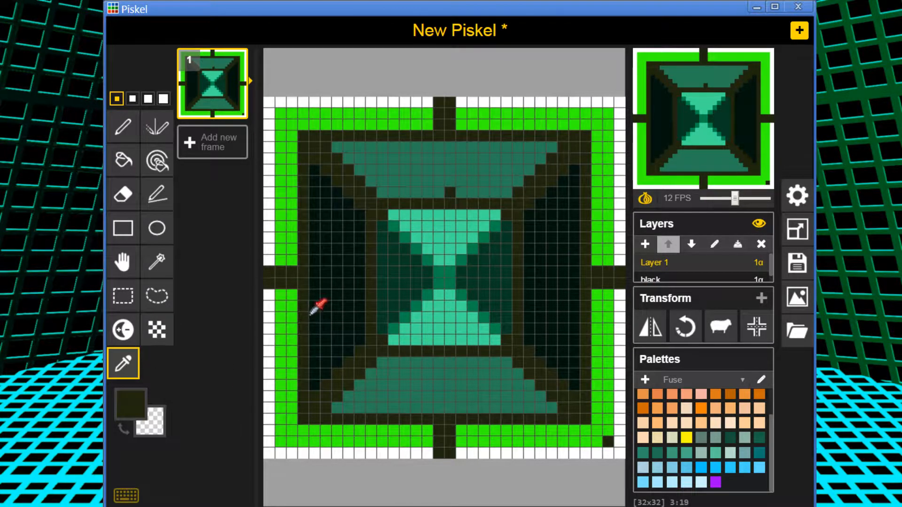
# Mix the blue-grey colour #949aa6 and fill the connected frame and its four arms with it
pyautogui.click(132, 403)
pyautogui.click(287, 331)
pyautogui.click(288, 333)
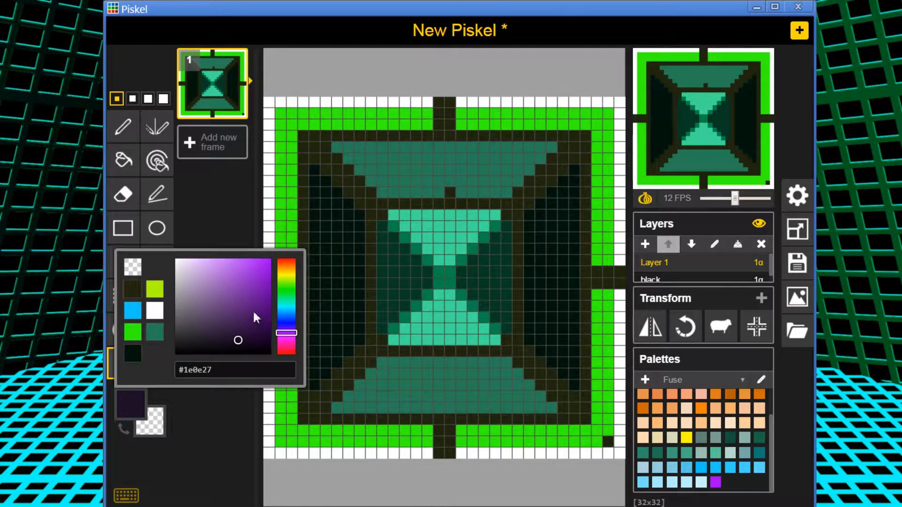
pyautogui.click(203, 263)
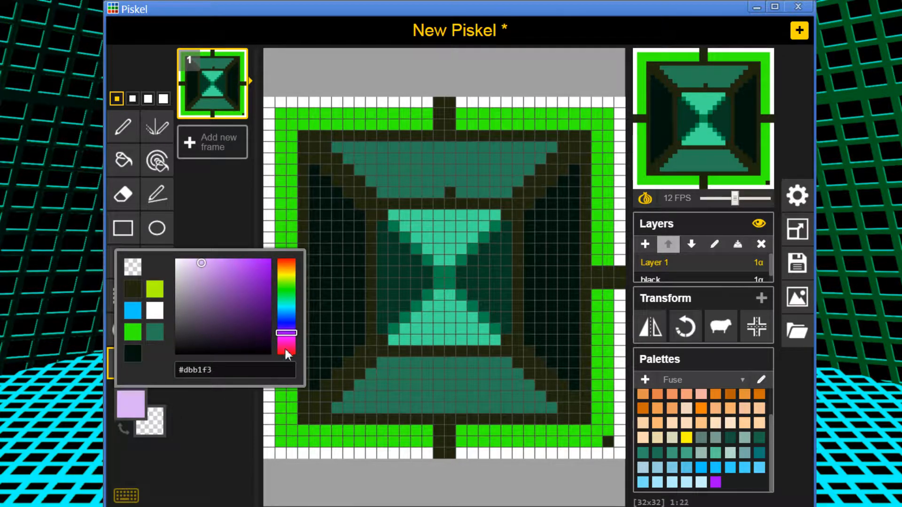
pyautogui.click(292, 320)
pyautogui.click(195, 298)
pyautogui.click(187, 293)
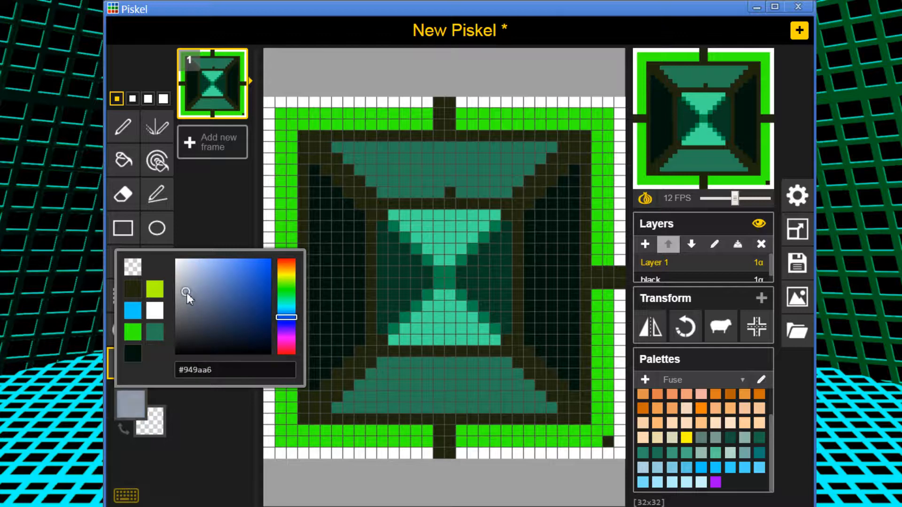
pyautogui.click(124, 160)
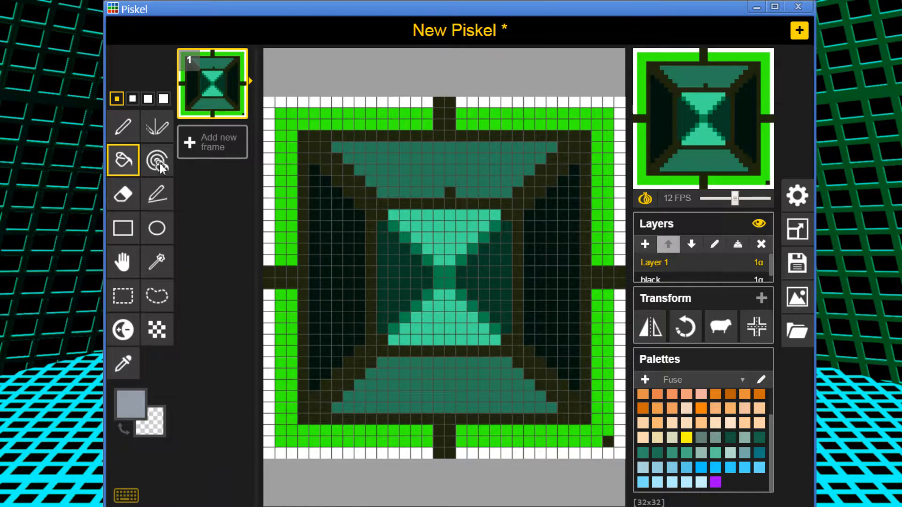
pyautogui.click(306, 137)
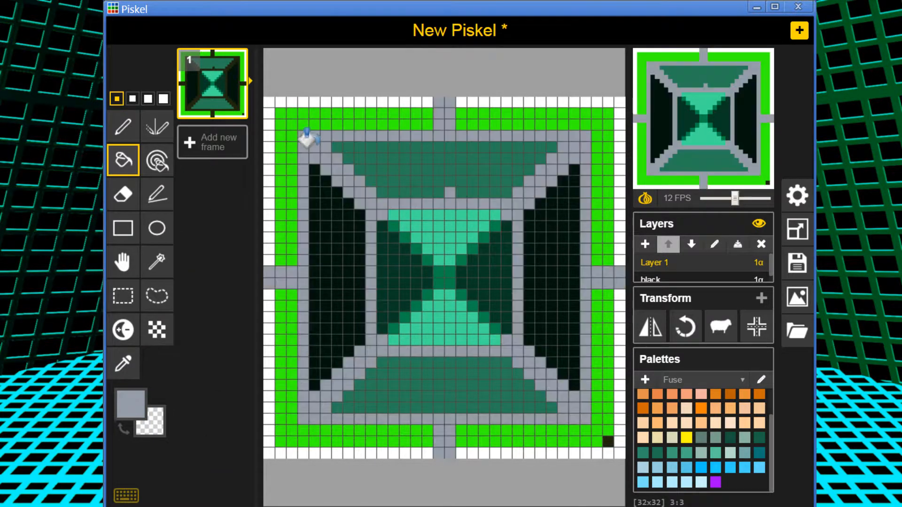
# Sample the dark olive corner pixel and fill all four green band sections with it, undoing the stray fill on the white edge
pyautogui.click(124, 363)
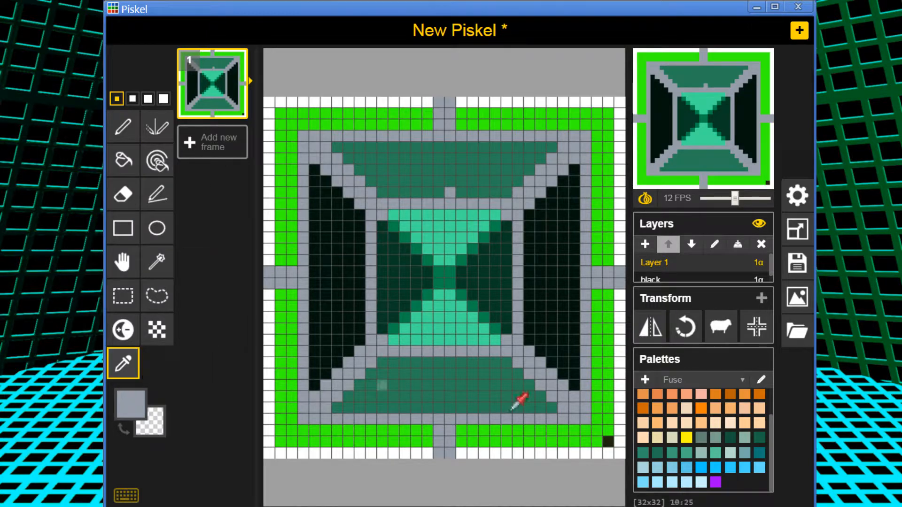
pyautogui.click(608, 441)
pyautogui.click(123, 160)
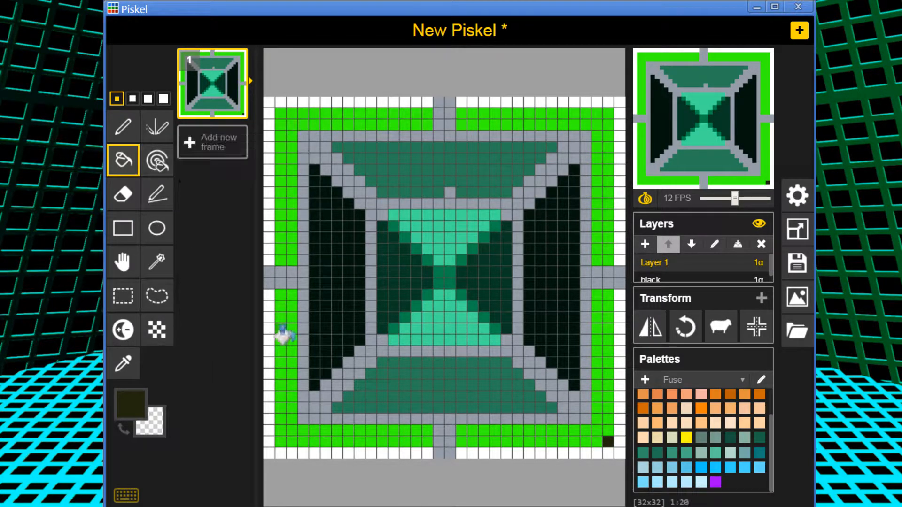
pyautogui.click(283, 335)
pyautogui.click(611, 385)
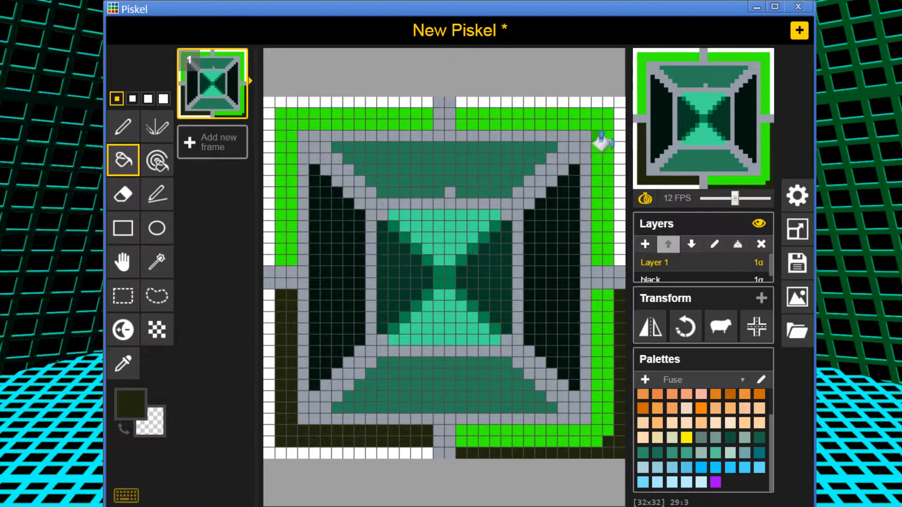
pyautogui.hotkey('ctrl', 'z')
pyautogui.click(598, 190)
pyautogui.click(370, 121)
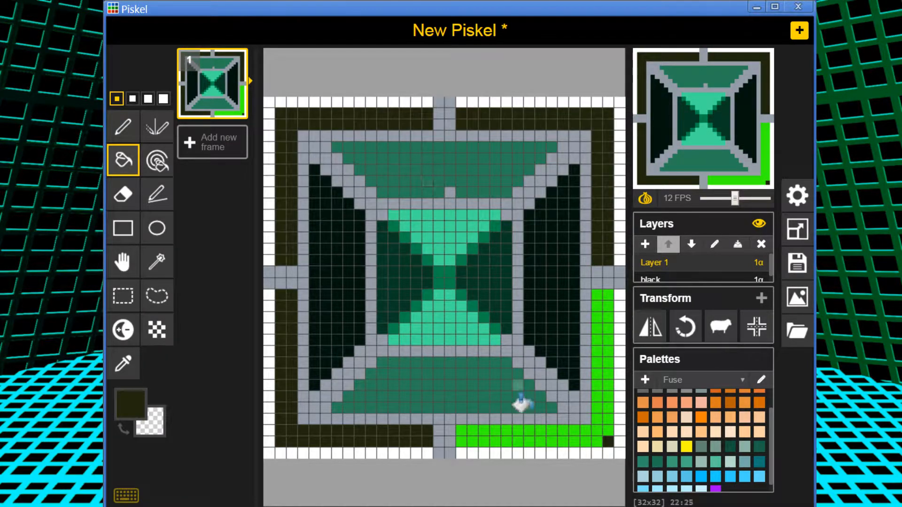
pyautogui.click(520, 433)
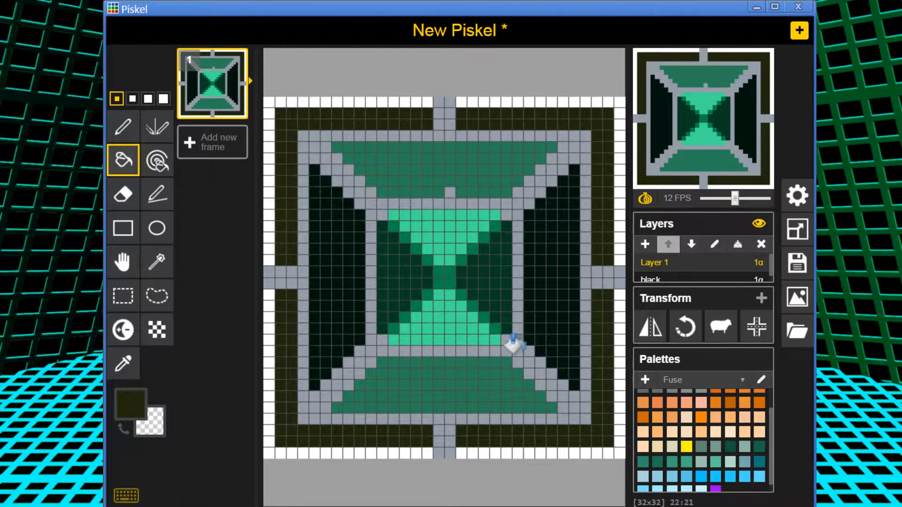
# Sample the upper panel's medium green and paint over the stray grey pixel above the inner square
pyautogui.click(122, 363)
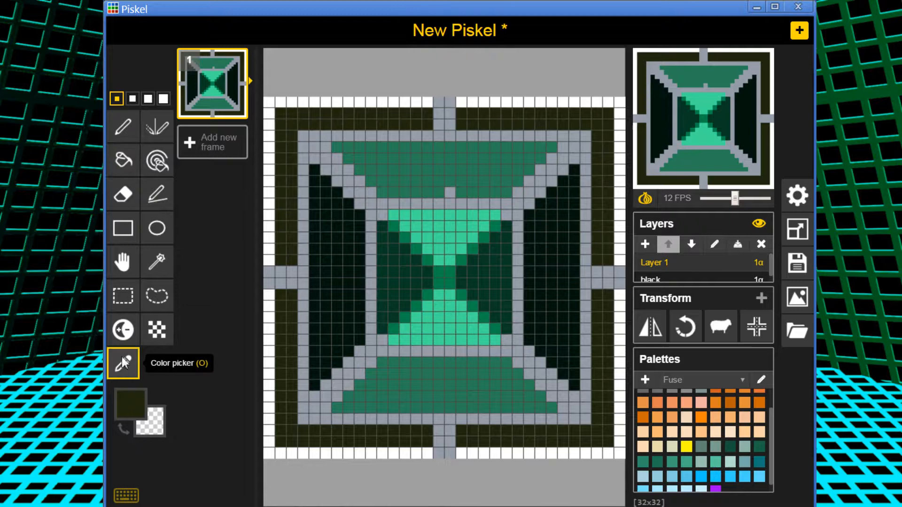
pyautogui.click(427, 159)
pyautogui.click(123, 126)
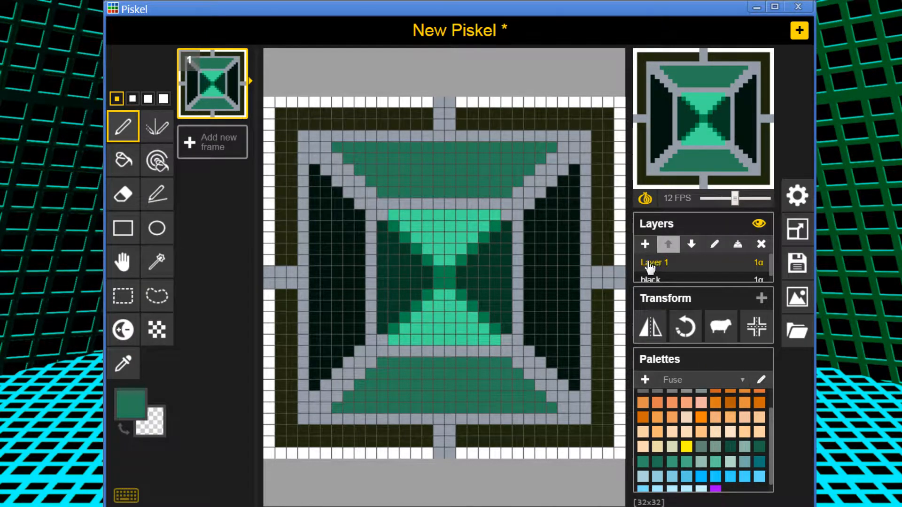
# Save the sprite as pyr_cub in the PATTERNS folder and export it there as a 64 x 64 px PNG
pyautogui.hotkey('ctrl', 's')
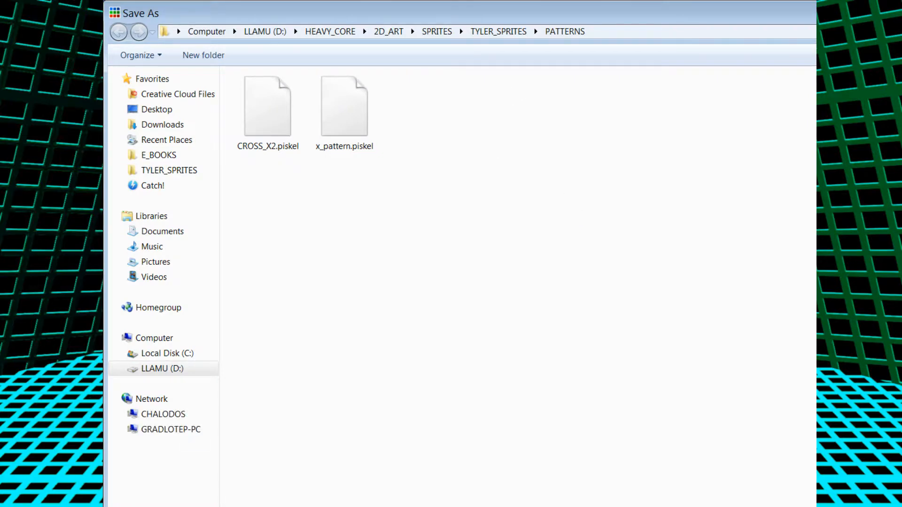
pyautogui.press('Return')
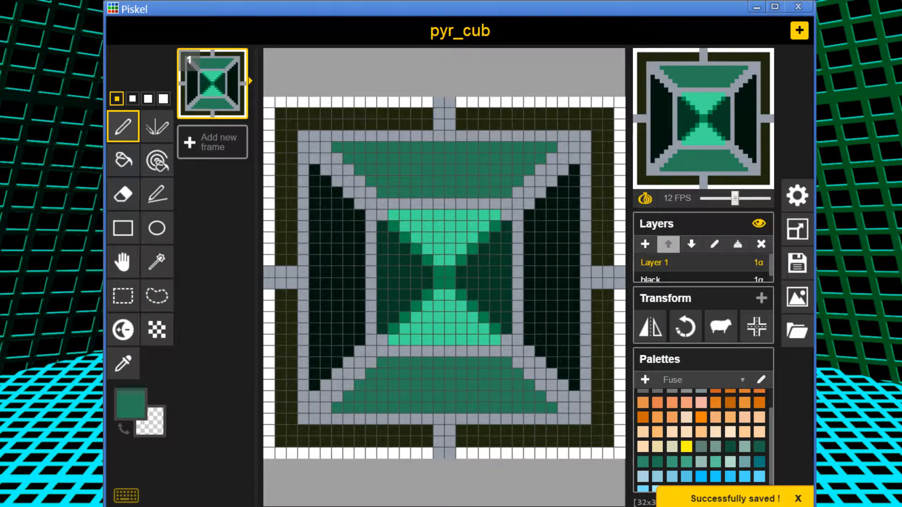
pyautogui.click(801, 296)
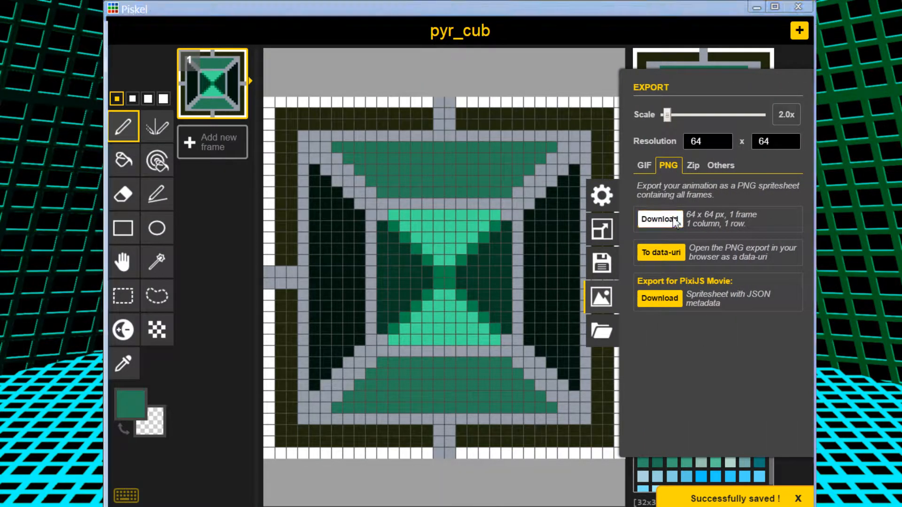
pyautogui.click(653, 215)
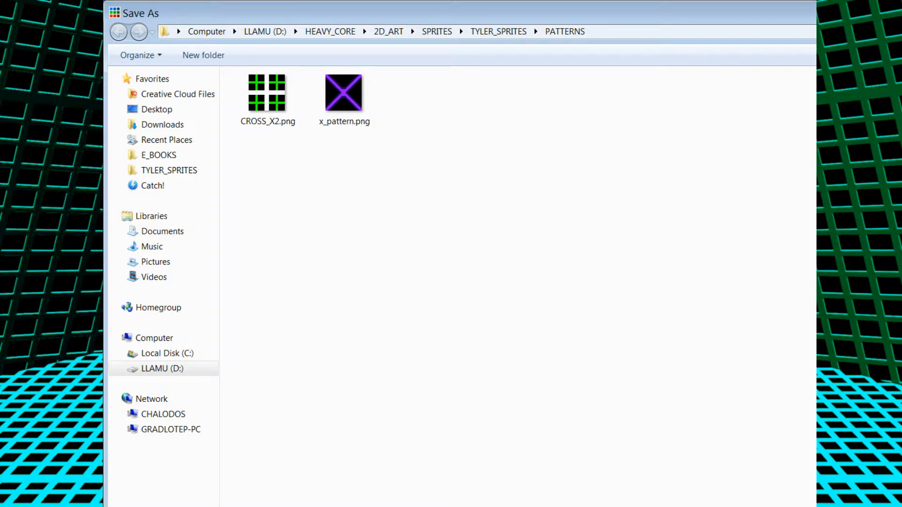
pyautogui.press('Return')
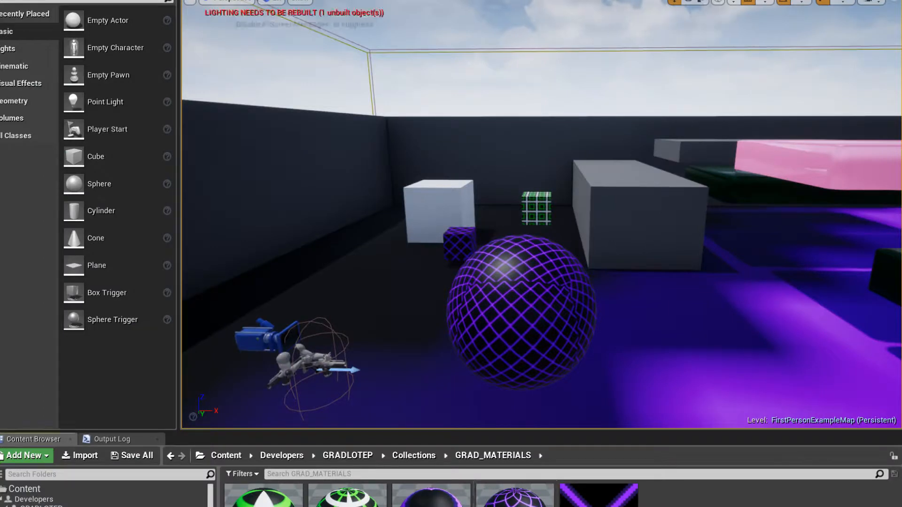
# Switch to Unreal Engine, import pyr_cub.png into GRAD_MATERIALS and create a material named pyr_cube_MAT there
pyautogui.click(80, 456)
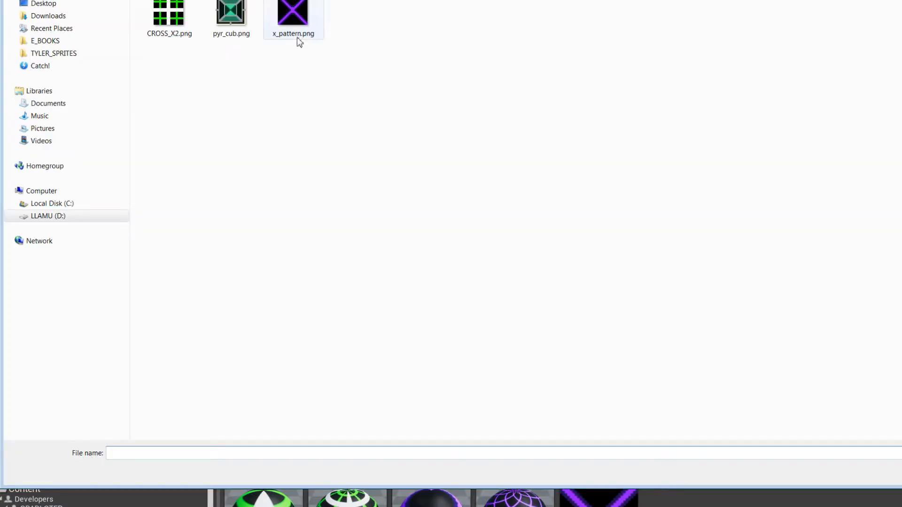
pyautogui.doubleClick(231, 15)
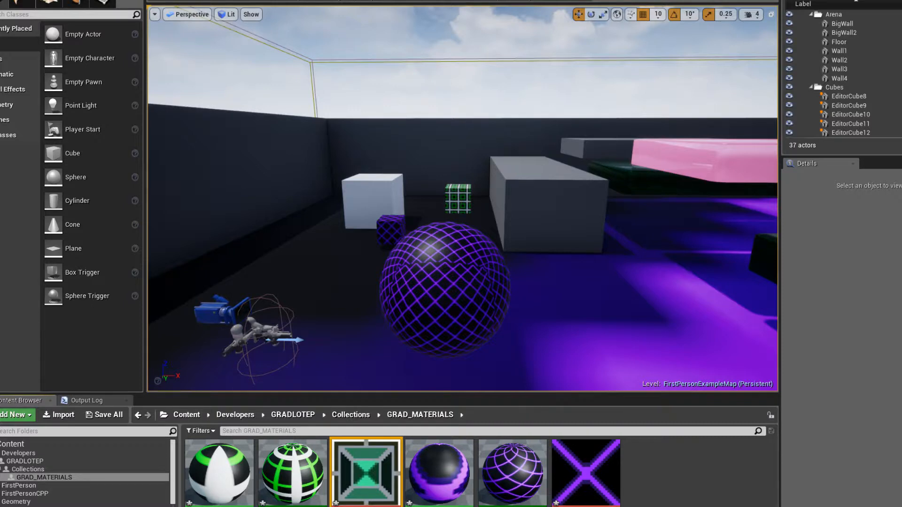
pyautogui.click(28, 416)
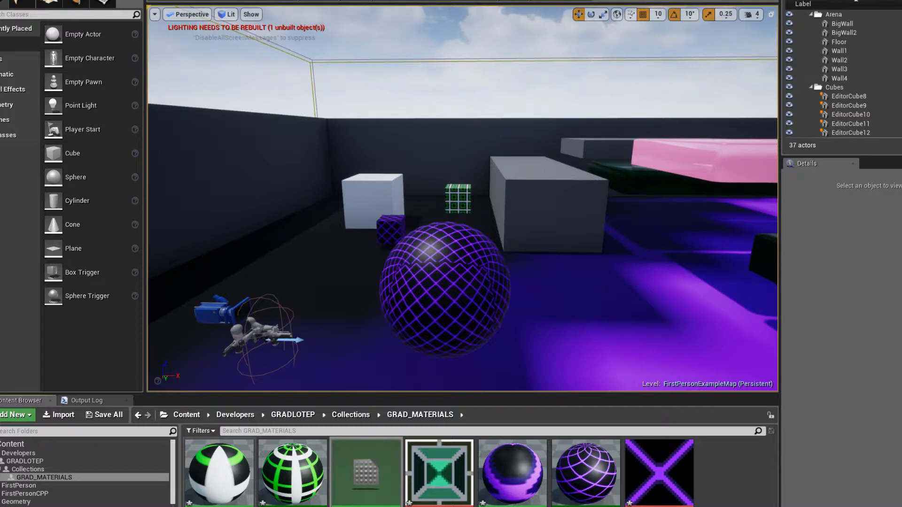
# Open pyr_cube_MAT, move its output node to the right, and open the cross_box material alongside it as a reference
pyautogui.doubleClick(448, 466)
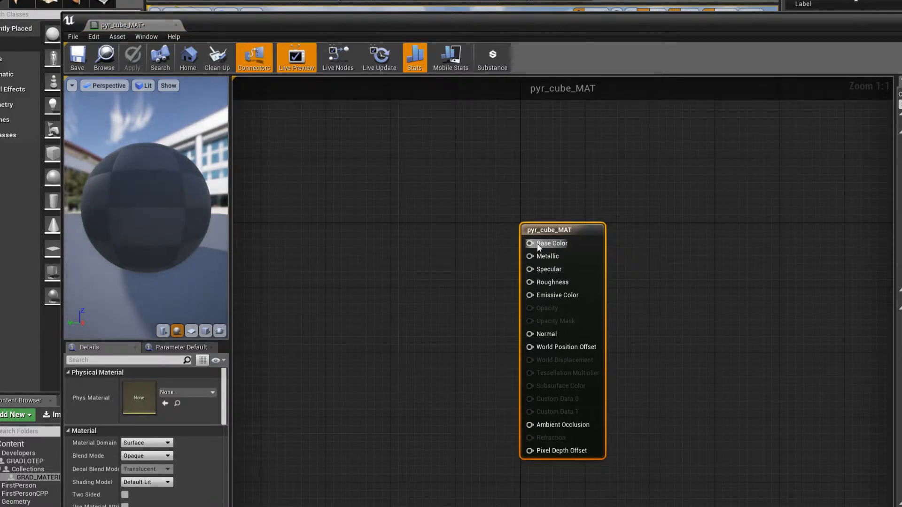
pyautogui.moveTo(606, 233); pyautogui.dragTo(800, 241)
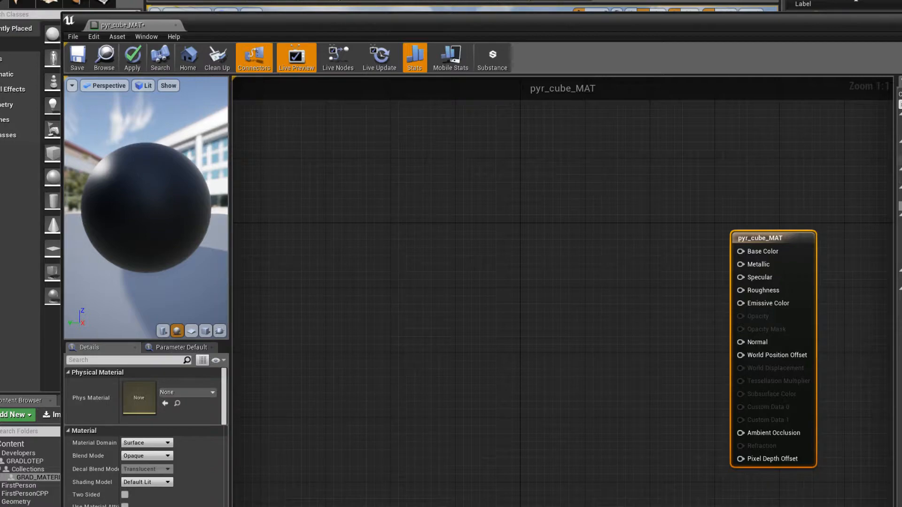
pyautogui.moveTo(568, 25); pyautogui.dragTo(901, 102)
pyautogui.doubleClick(371, 484)
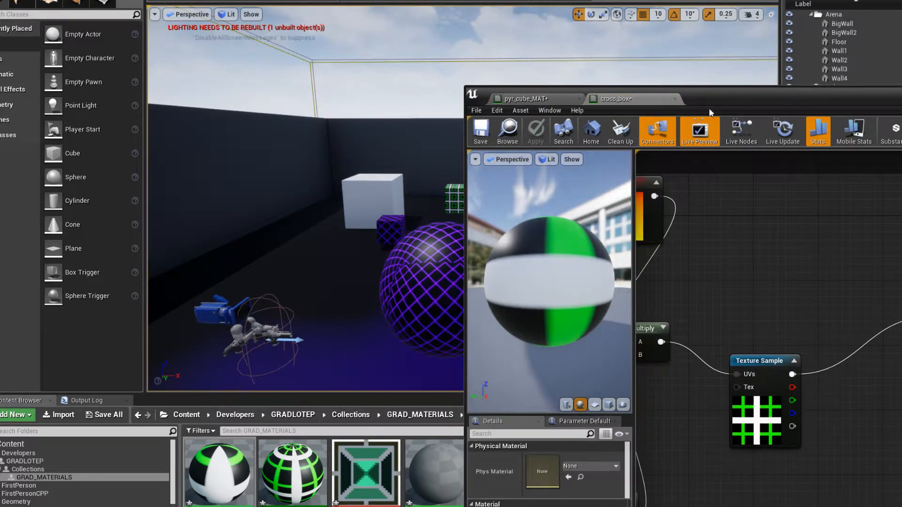
pyautogui.moveTo(566, 90); pyautogui.dragTo(233, 64)
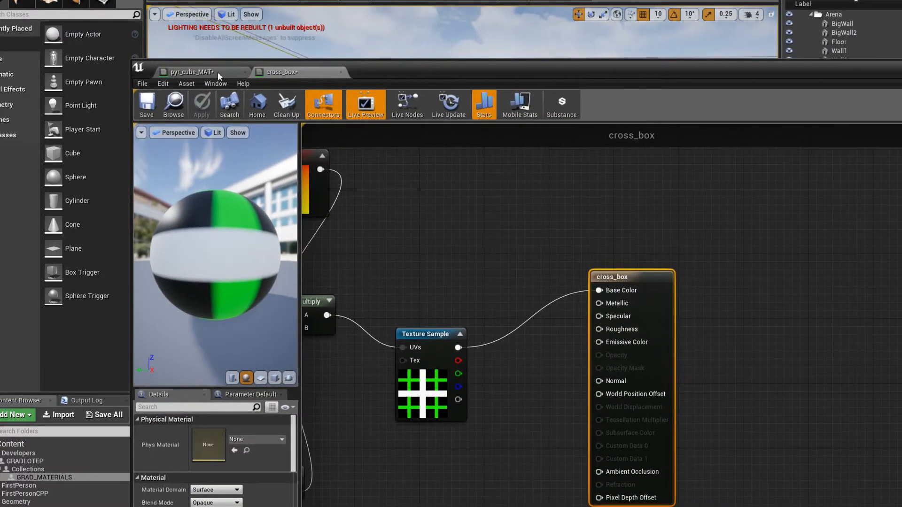
# Add a Texture Sample of the imported pyramid texture to pyr_cube_MAT and connect its RGB output to Base Color
pyautogui.click(218, 72)
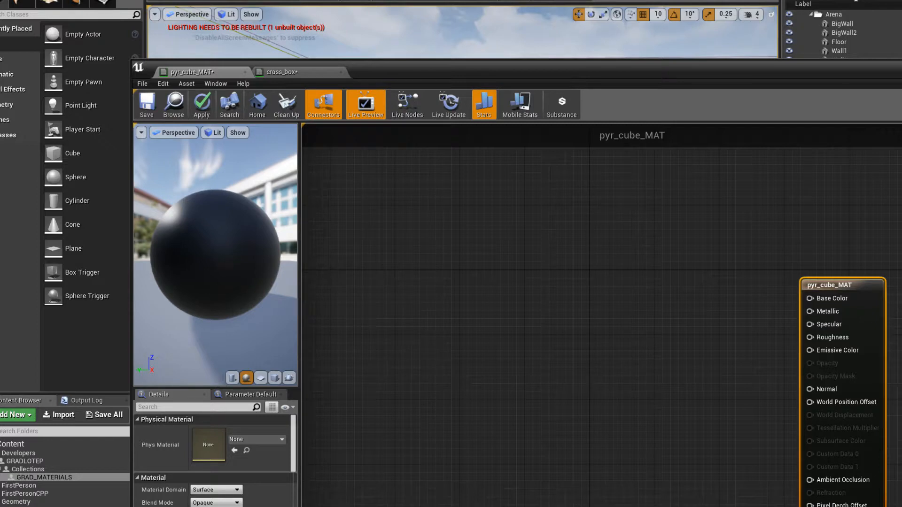
pyautogui.press('t')
pyautogui.click(658, 238)
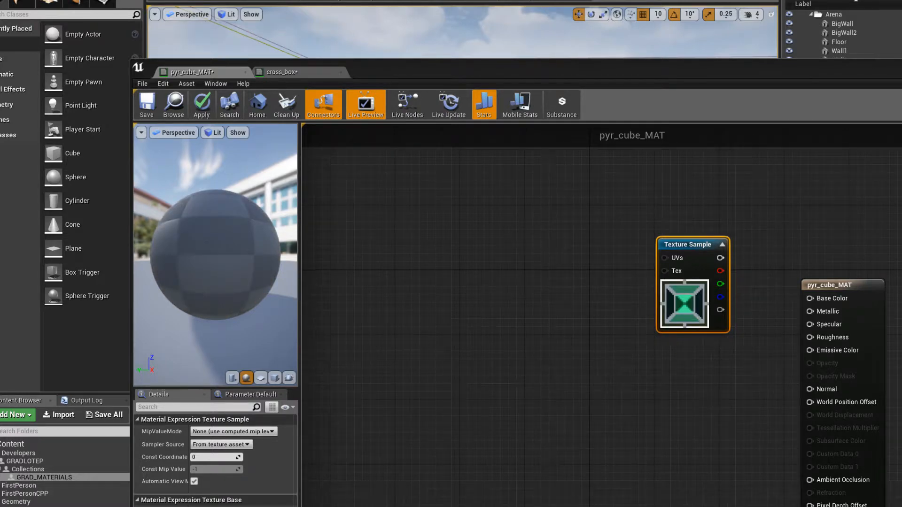
pyautogui.moveTo(720, 257); pyautogui.dragTo(809, 298)
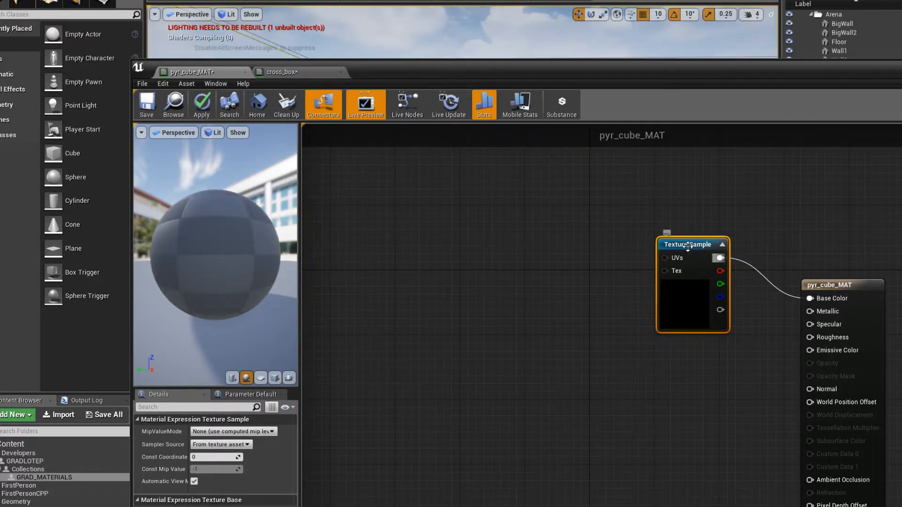
# Following the cross_box graph, add a Multiply node to pyr_cube_MAT and connect its output to the Texture Sample's UVs
pyautogui.click(270, 73)
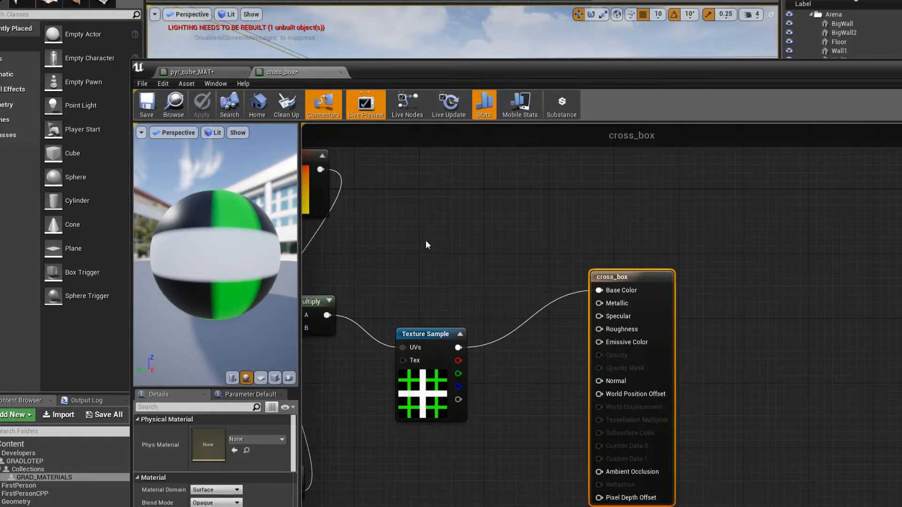
pyautogui.moveTo(433, 182); pyautogui.dragTo(583, 192, button='right')
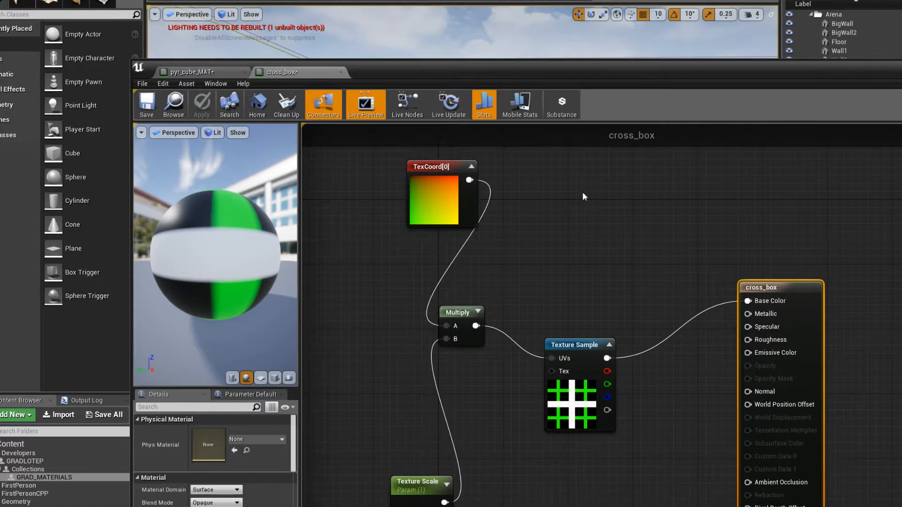
pyautogui.click(235, 73)
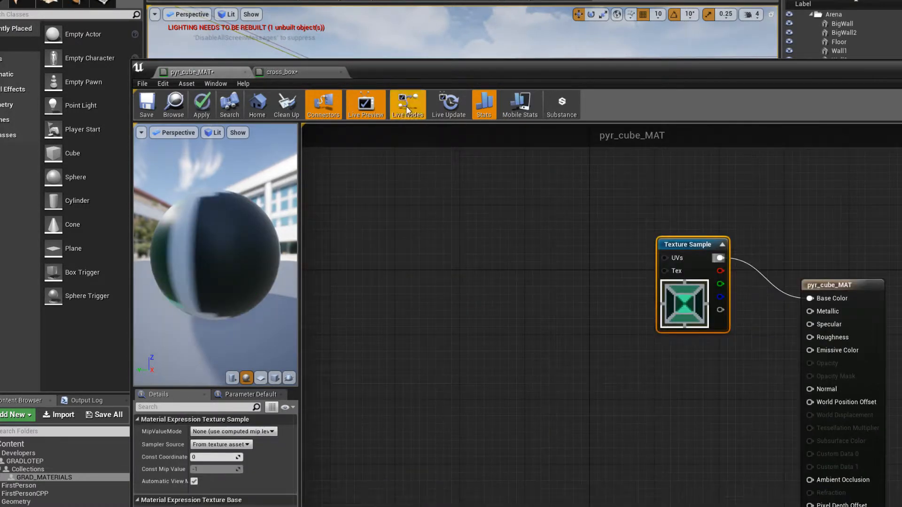
pyautogui.click(407, 109)
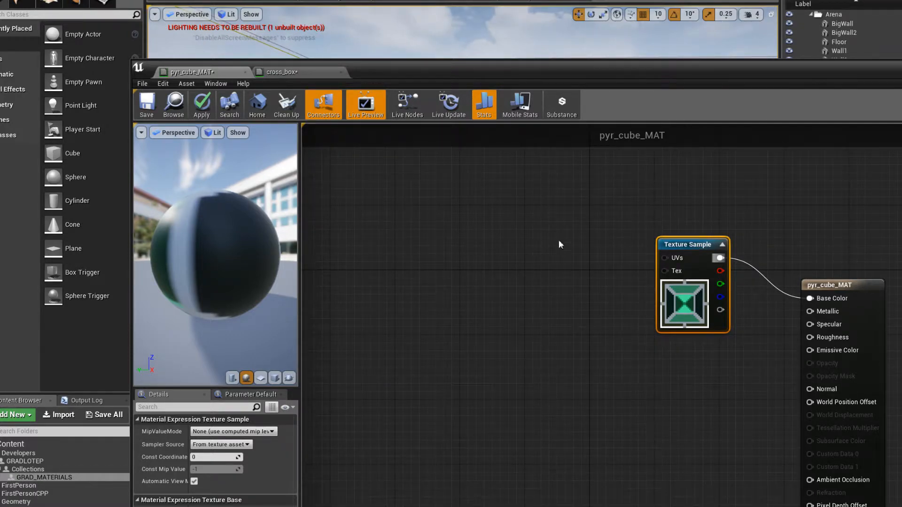
pyautogui.press('m')
pyautogui.click(509, 273)
pyautogui.moveTo(531, 281); pyautogui.dragTo(665, 257)
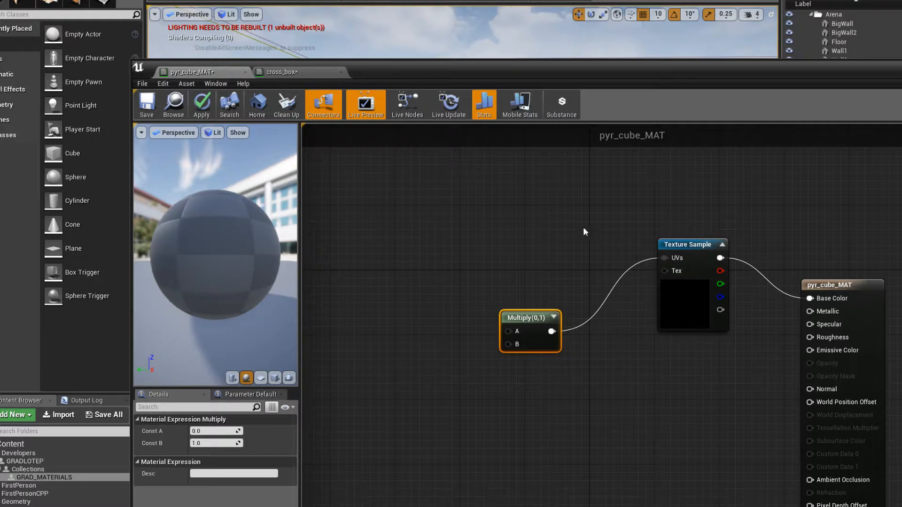
# Following the cross_box graph, add a ScalarParameter to pyr_cube_MAT and connect it to the Multiply node's B input
pyautogui.click(309, 75)
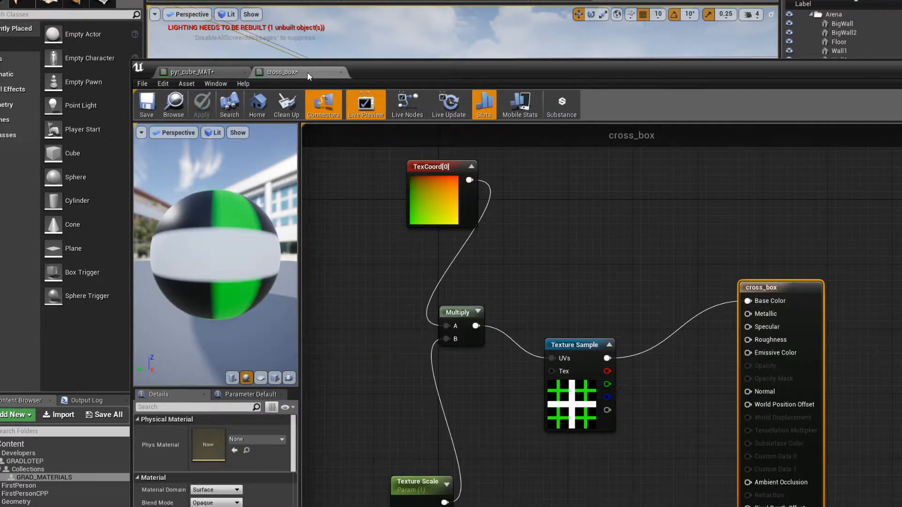
pyautogui.click(206, 72)
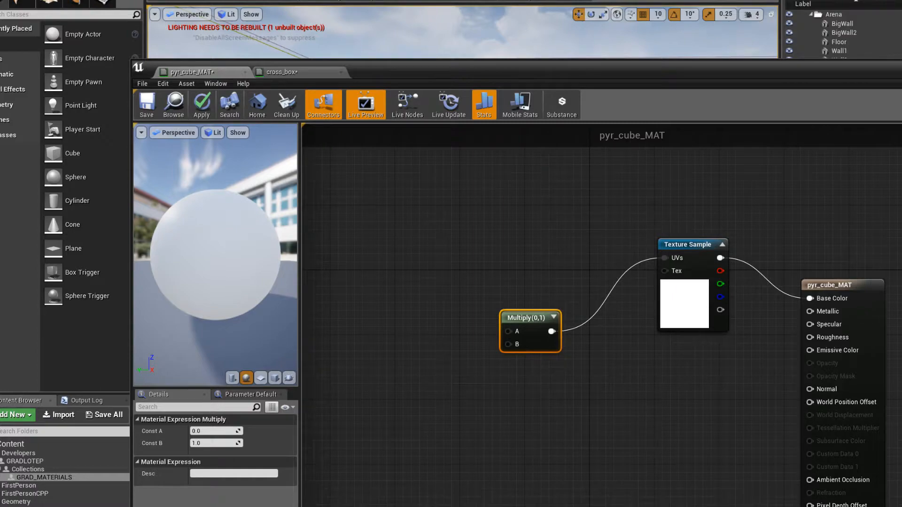
pyautogui.moveTo(900, 71); pyautogui.dragTo(781, 15)
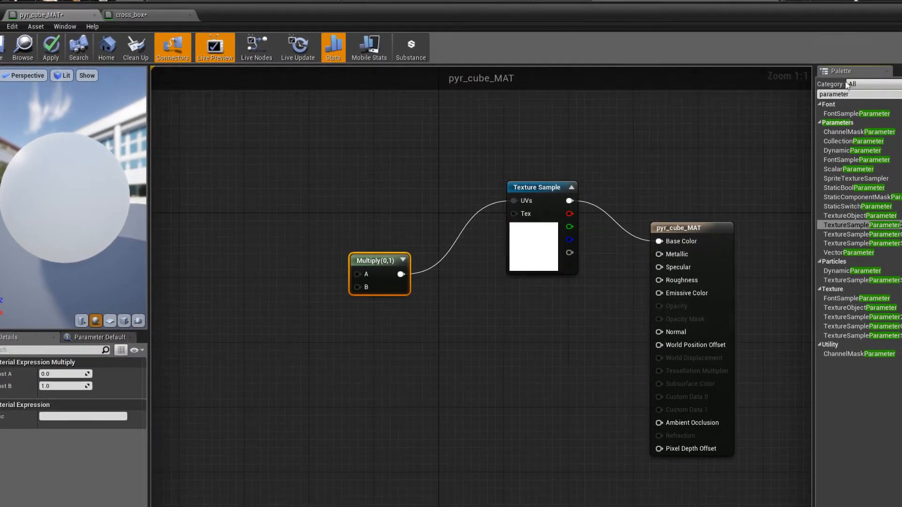
pyautogui.click(126, 14)
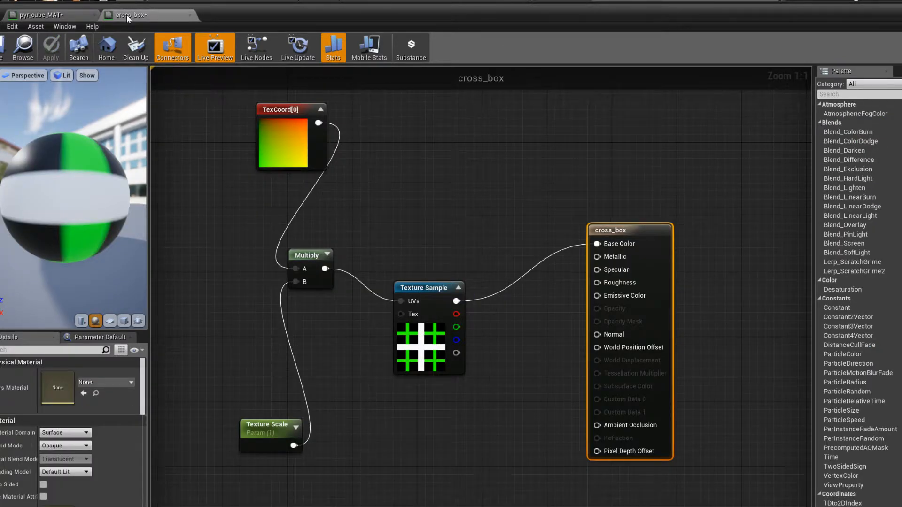
pyautogui.click(42, 15)
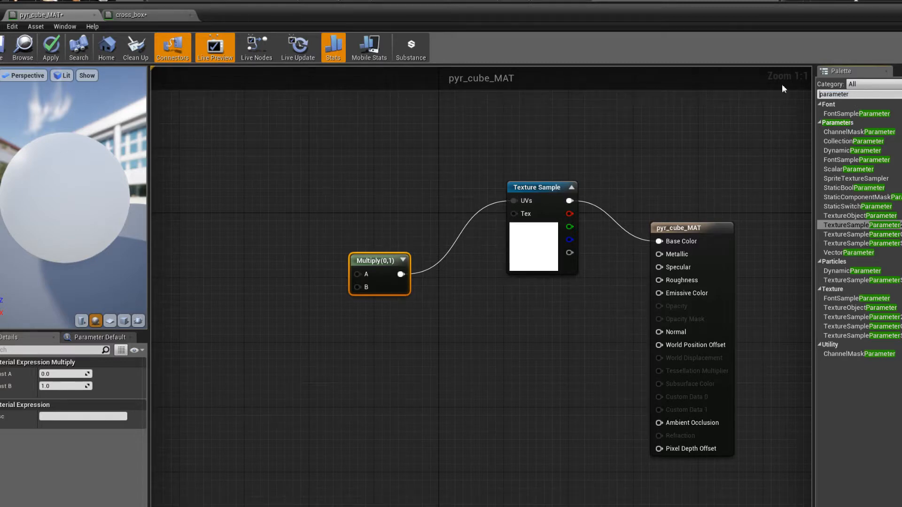
pyautogui.write('scala')
pyautogui.press('BackSpace')
pyautogui.press('BackSpace')
pyautogui.press('BackSpace')
pyautogui.press('BackSpace')
pyautogui.press('BackSpace')
pyautogui.hotkey('ctrl', 'a')
pyautogui.write('param')
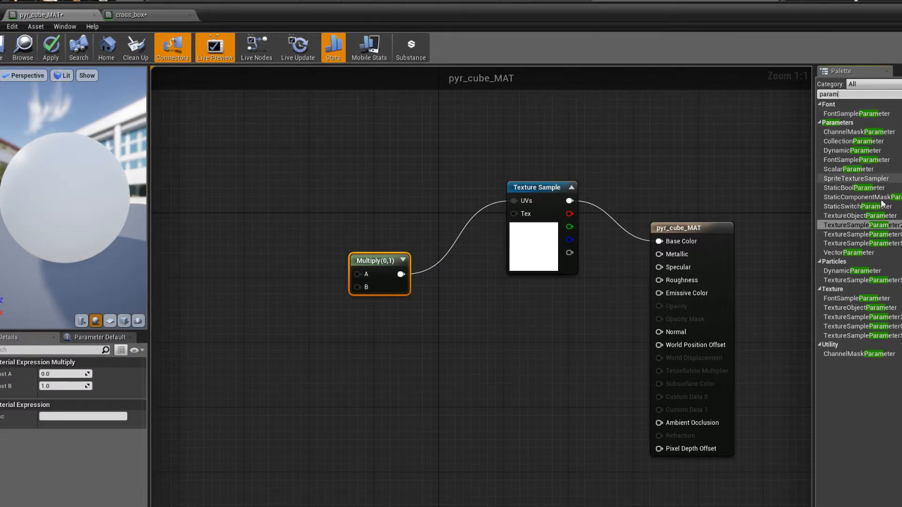
pyautogui.moveTo(853, 170); pyautogui.dragTo(279, 343)
pyautogui.moveTo(324, 369); pyautogui.dragTo(357, 288)
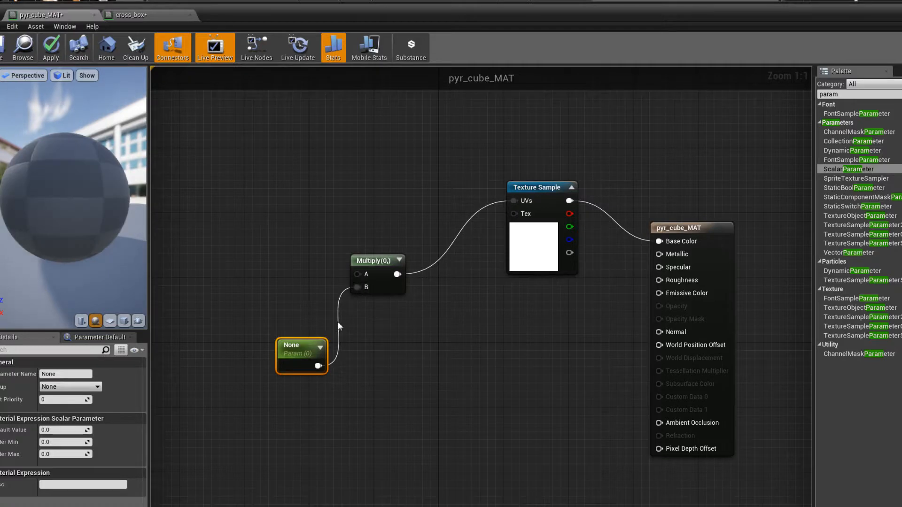
# Name the scalar parameter TileDepth and set its default value to 1.0
pyautogui.click(73, 375)
pyautogui.write('Text')
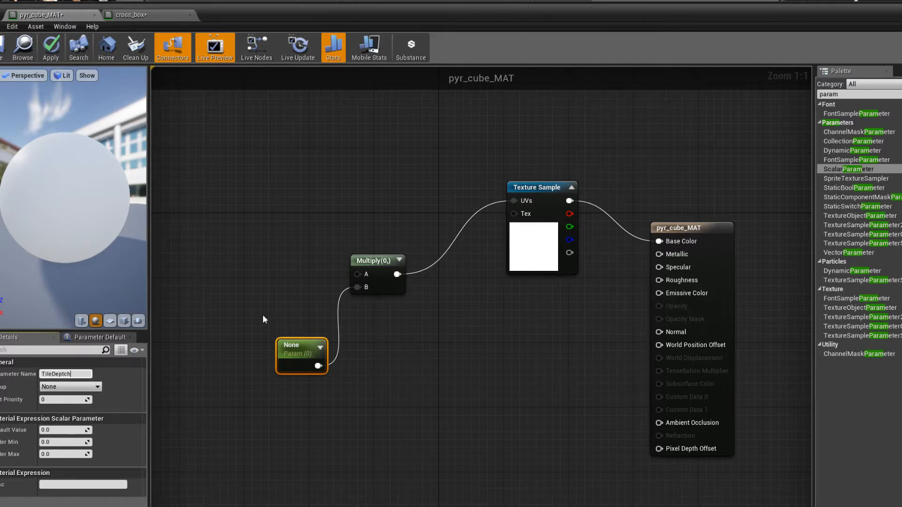
pyautogui.press('Return')
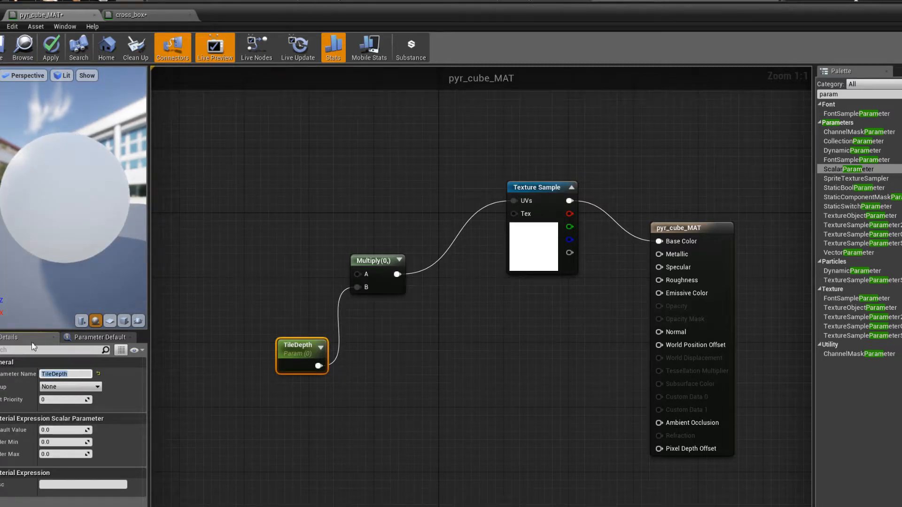
pyautogui.click(64, 432)
pyautogui.write('1')
pyautogui.press('Return')
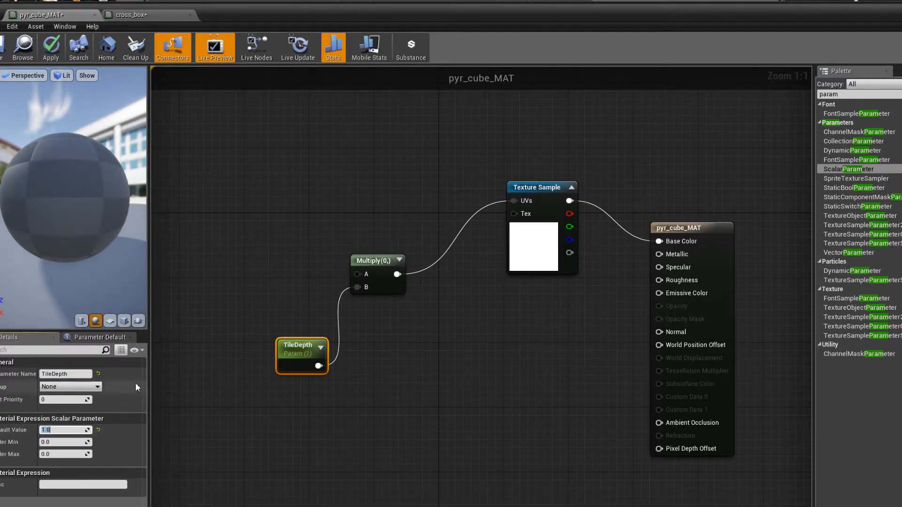
# Check the scale parameter in the cross_box material and rename the scalar parameter in pyr_cube_MAT to TextureScale
pyautogui.moveTo(215, 2); pyautogui.dragTo(255, 13)
pyautogui.click(192, 22)
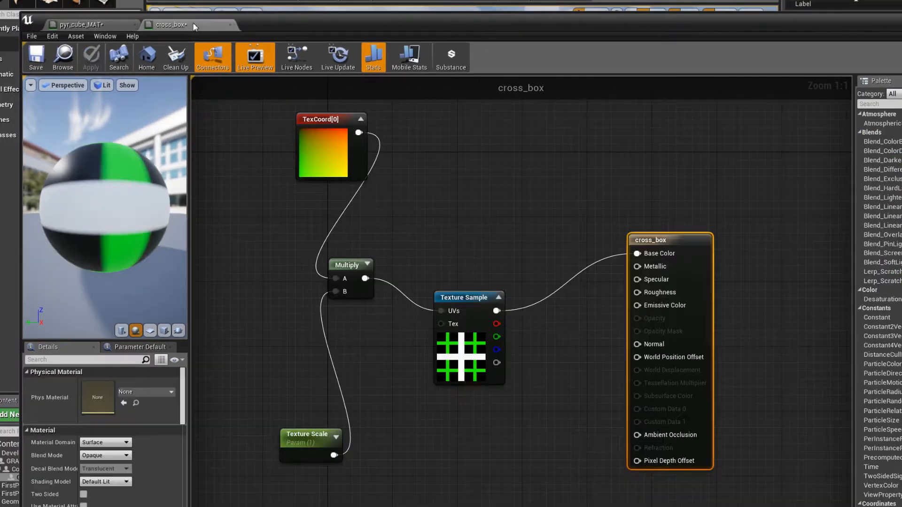
pyautogui.click(317, 446)
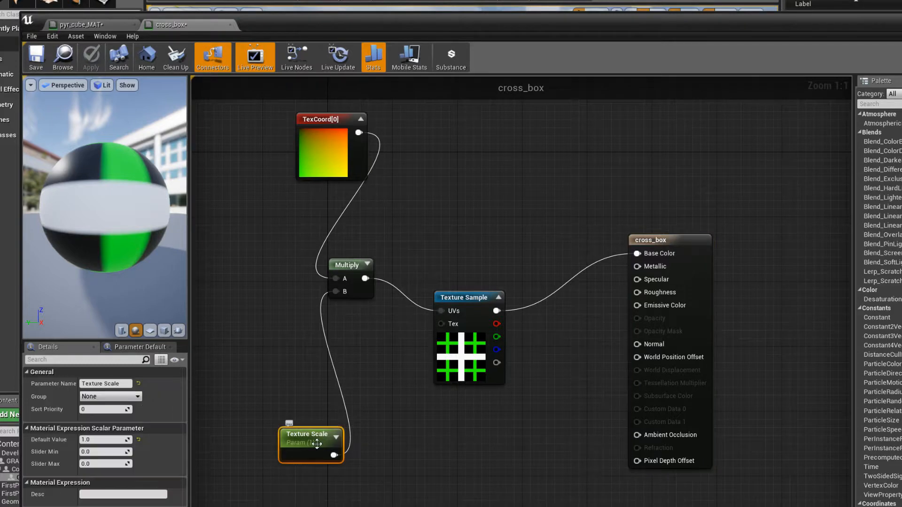
pyautogui.click(94, 25)
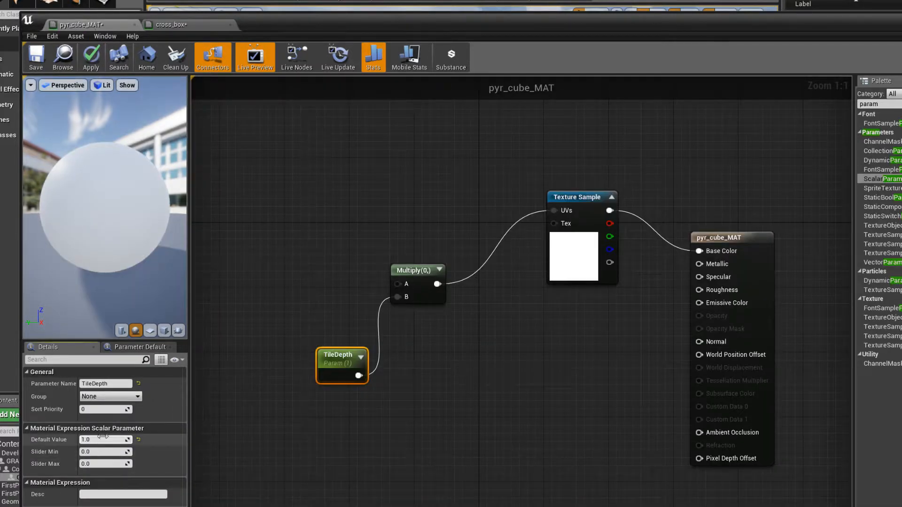
pyautogui.click(102, 440)
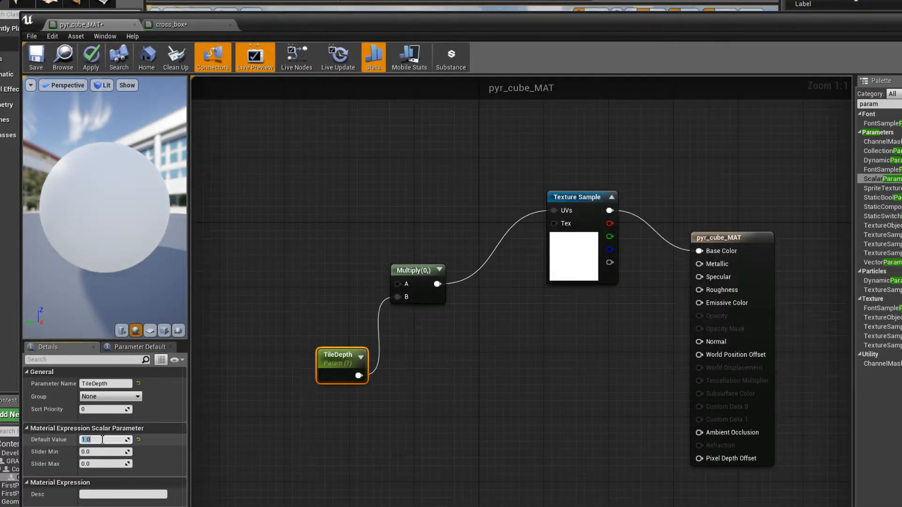
pyautogui.click(106, 371)
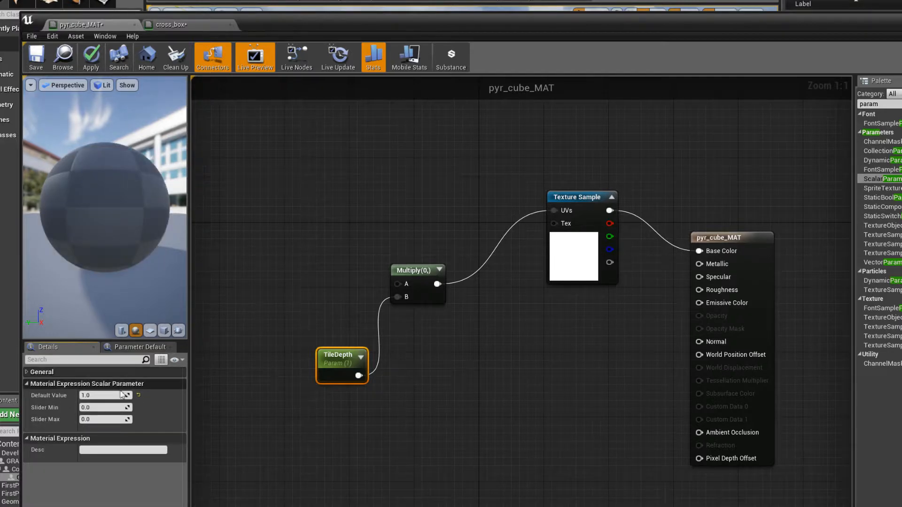
pyautogui.click(127, 348)
pyautogui.click(82, 353)
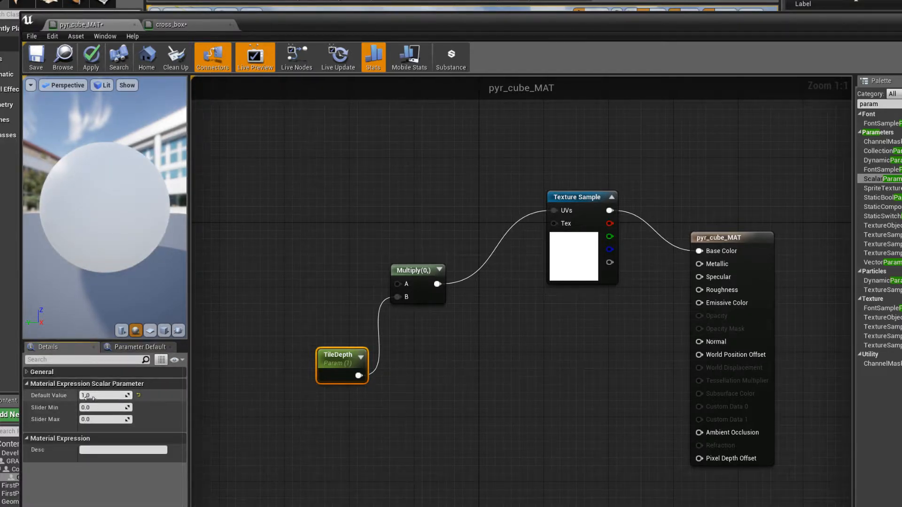
pyautogui.click(94, 372)
pyautogui.doubleClick(102, 384)
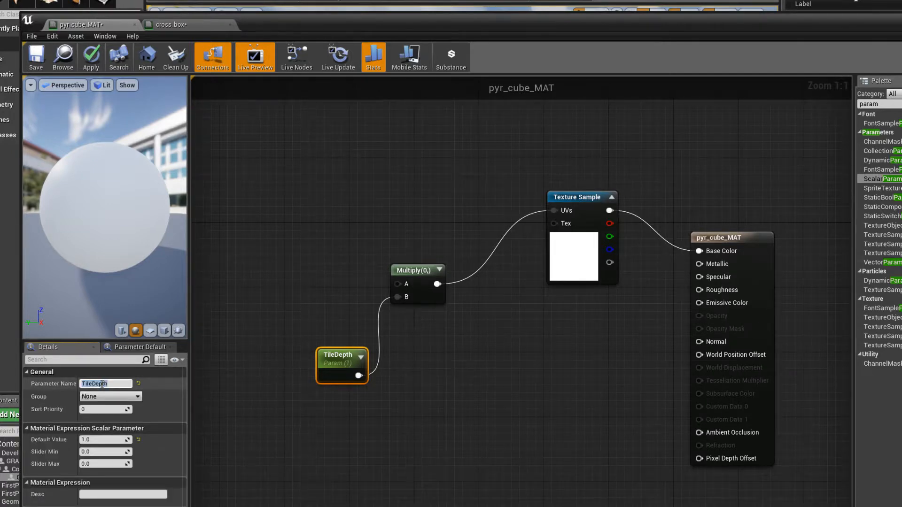
pyautogui.write('TextureScale')
pyautogui.press('Return')
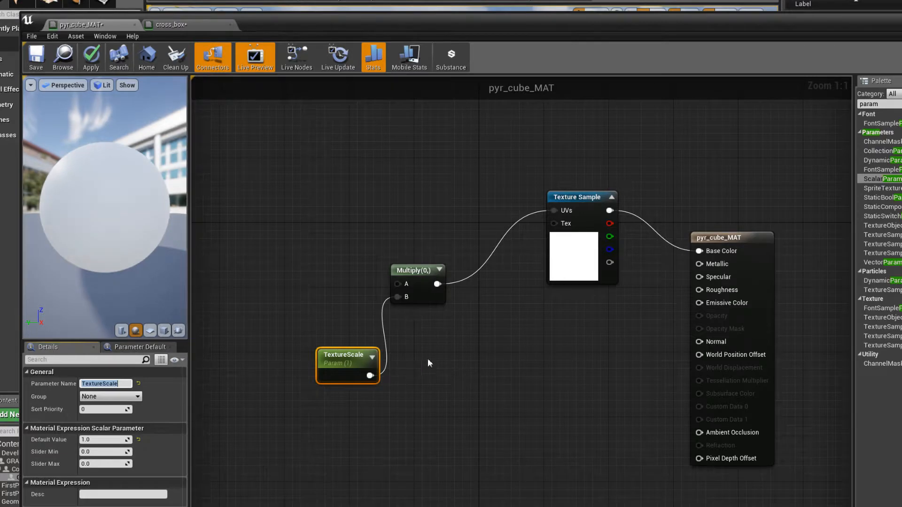
pyautogui.click(201, 25)
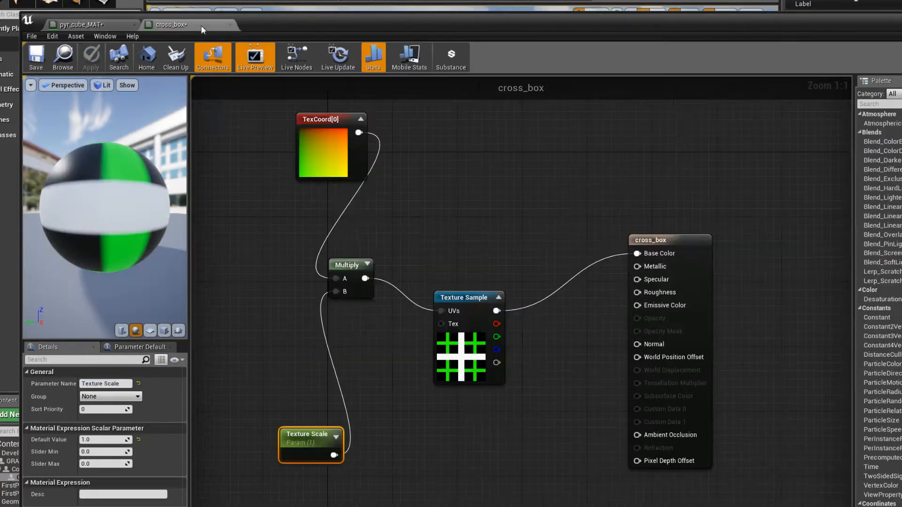
pyautogui.click(105, 26)
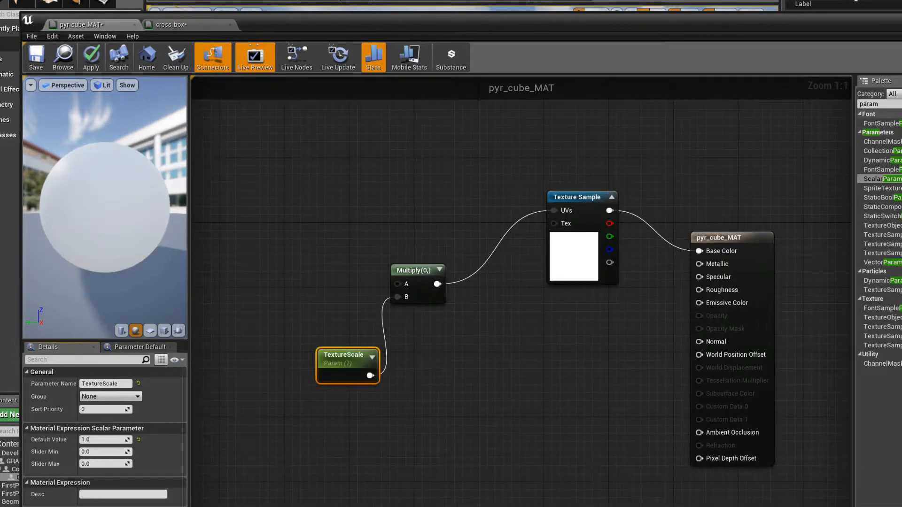
# Following the cross_box graph, add a TextureCoordinate node to pyr_cube_MAT and connect it to the Multiply node's A input
pyautogui.moveTo(881, 104); pyautogui.dragTo(839, 100)
pyautogui.write('textC')
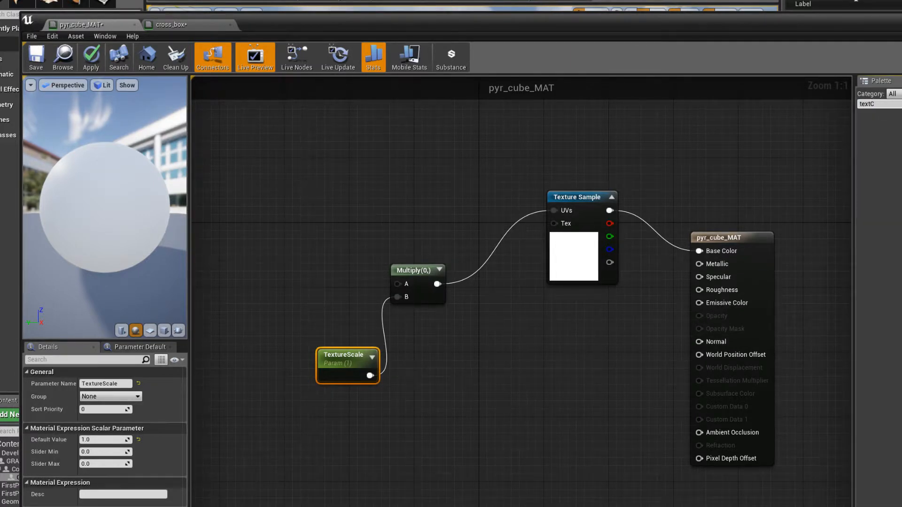
pyautogui.scroll(-5, 879, 361)
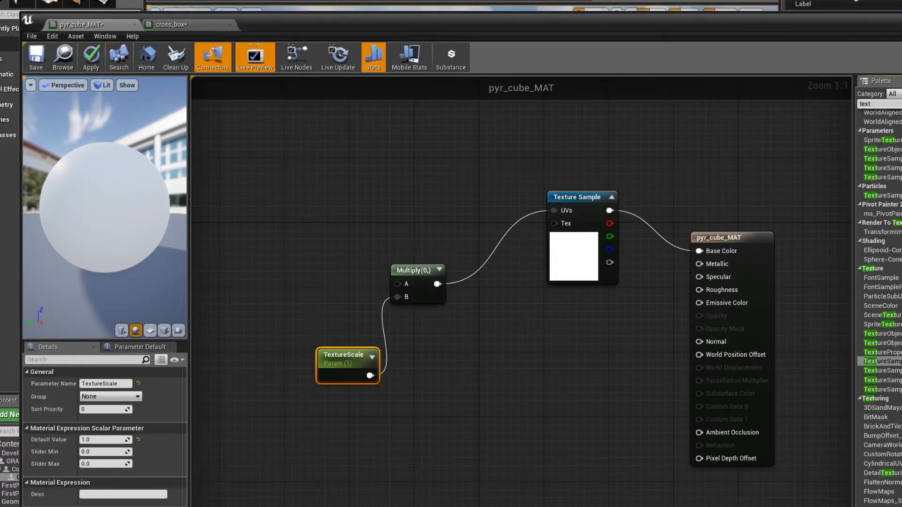
pyautogui.write('coo')
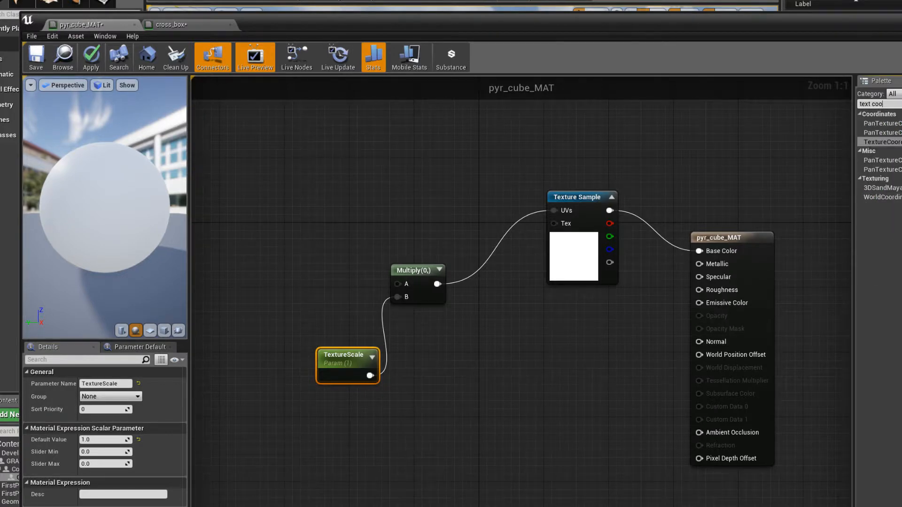
pyautogui.click(887, 141)
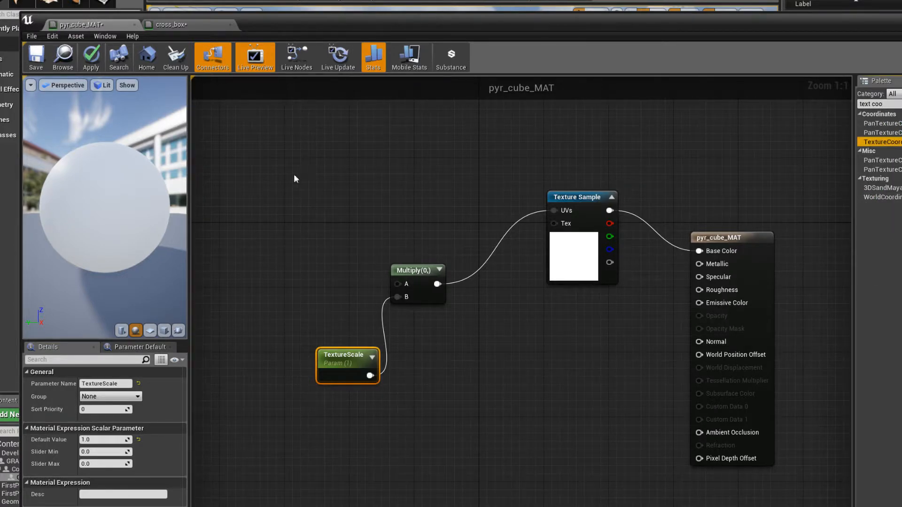
pyautogui.moveTo(295, 178); pyautogui.dragTo(296, 179)
pyautogui.moveTo(343, 195); pyautogui.dragTo(397, 284)
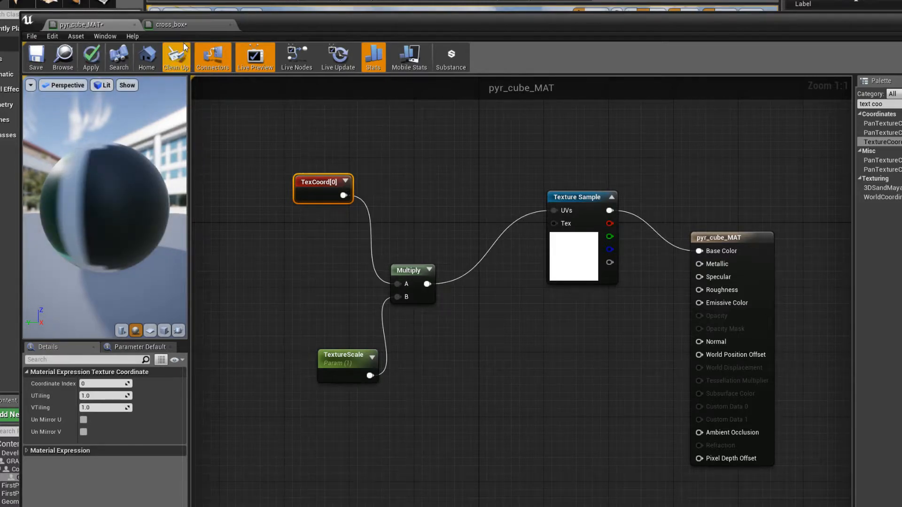
# Compare the finished pyr_cube_MAT graph with the cross_box graph and apply the changes to pyr_cube_MAT
pyautogui.click(185, 24)
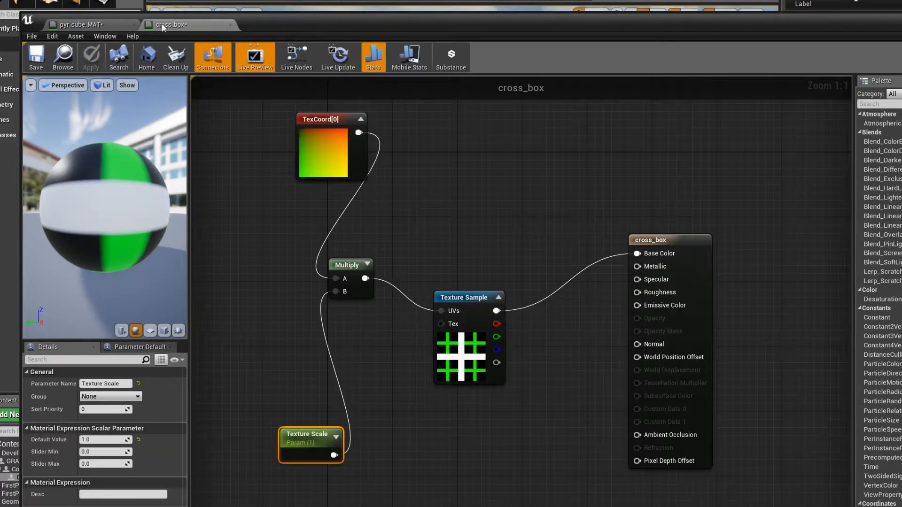
pyautogui.click(114, 24)
pyautogui.click(187, 25)
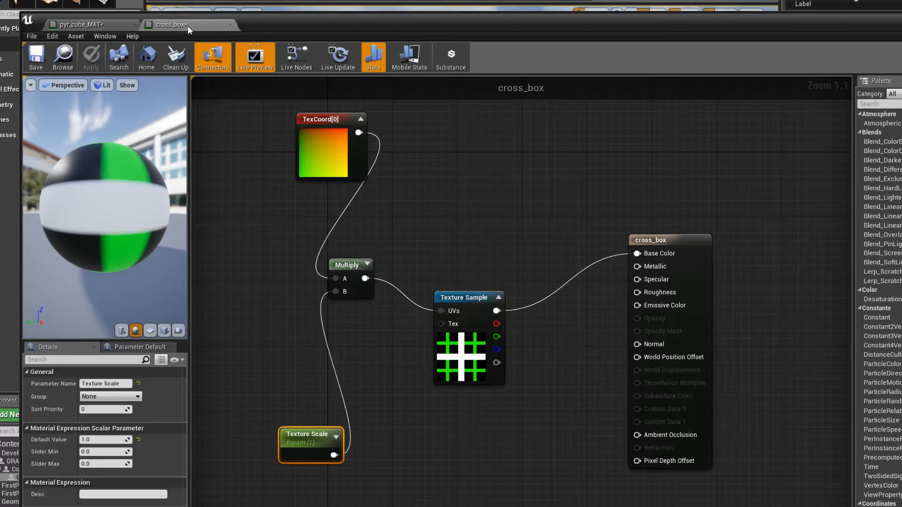
pyautogui.click(69, 28)
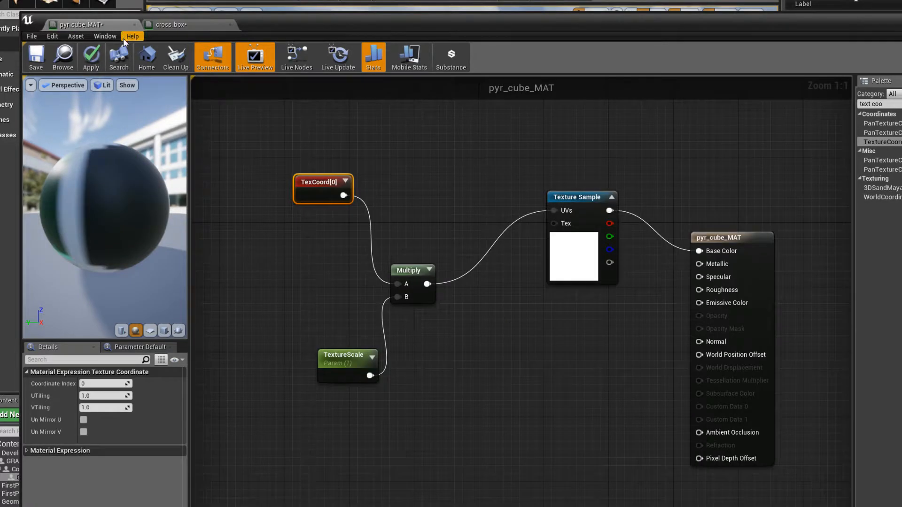
pyautogui.click(94, 58)
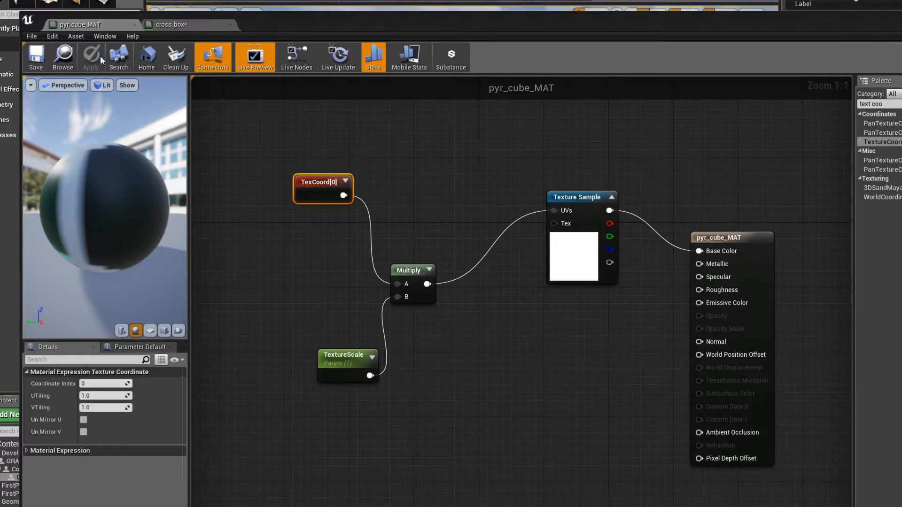
# Switch the pyr_cube_MAT preview mesh to a cube and inspect the texture on its faces from an angle
pyautogui.click(164, 331)
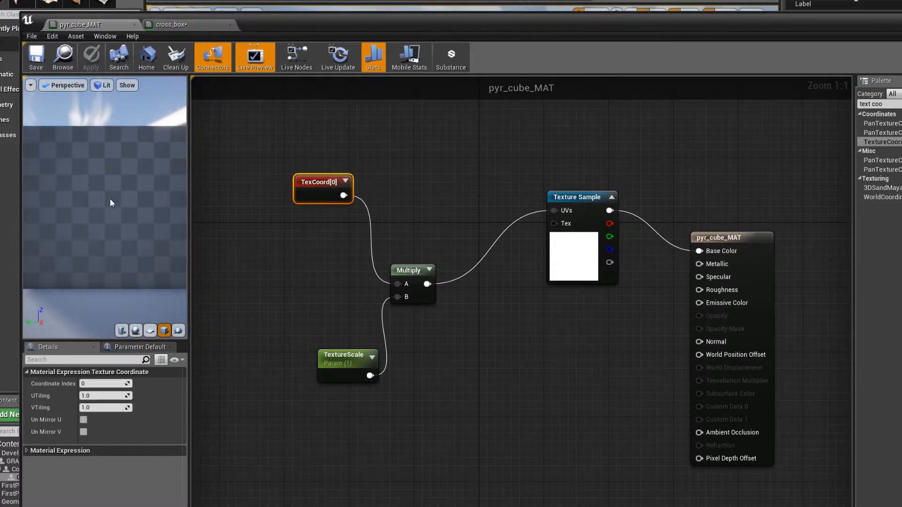
pyautogui.scroll(5, 120, 196)
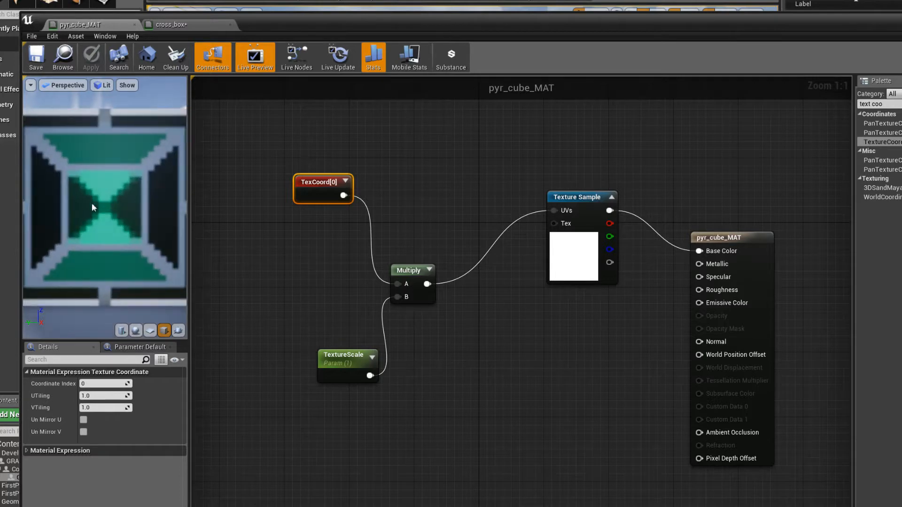
pyautogui.scroll(-5, 93, 207)
pyautogui.moveTo(81, 199); pyautogui.dragTo(132, 185)
# Save both the pyr_cube_MAT and cross_box materials
pyautogui.click(37, 56)
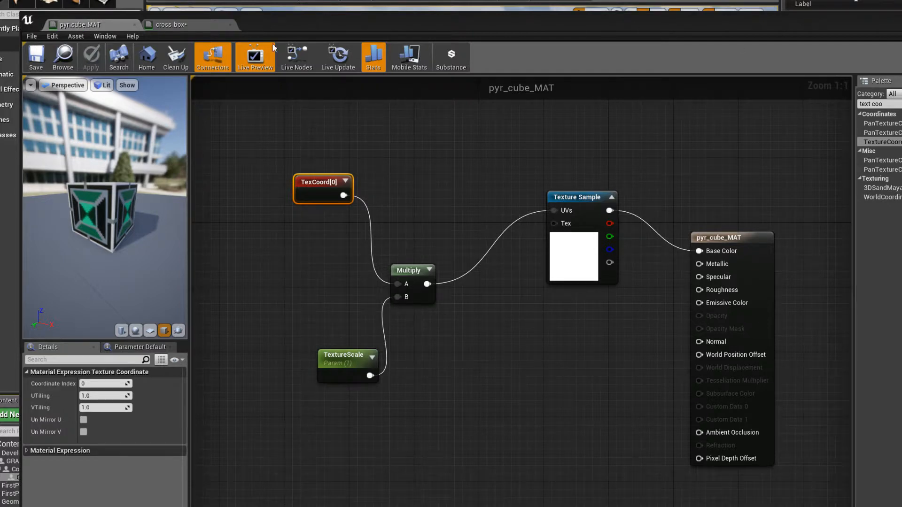
pyautogui.click(183, 26)
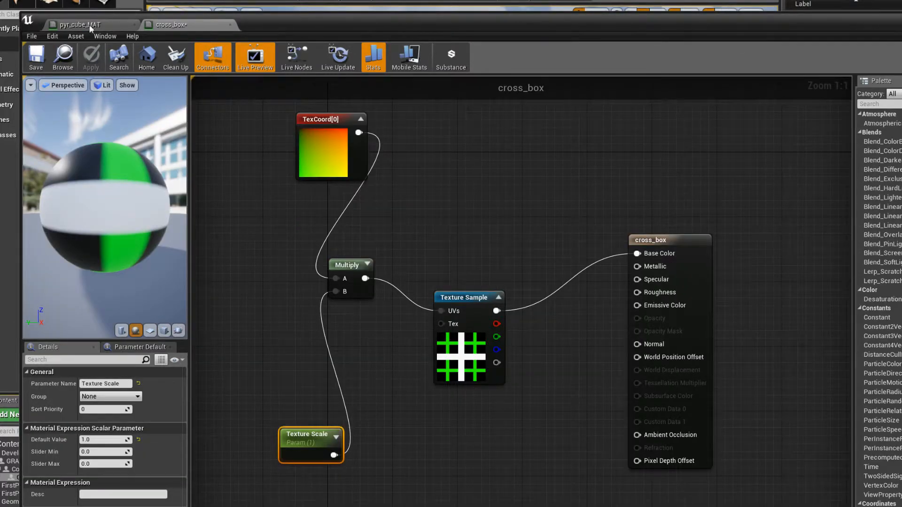
pyautogui.hotkey('ctrl', 's')
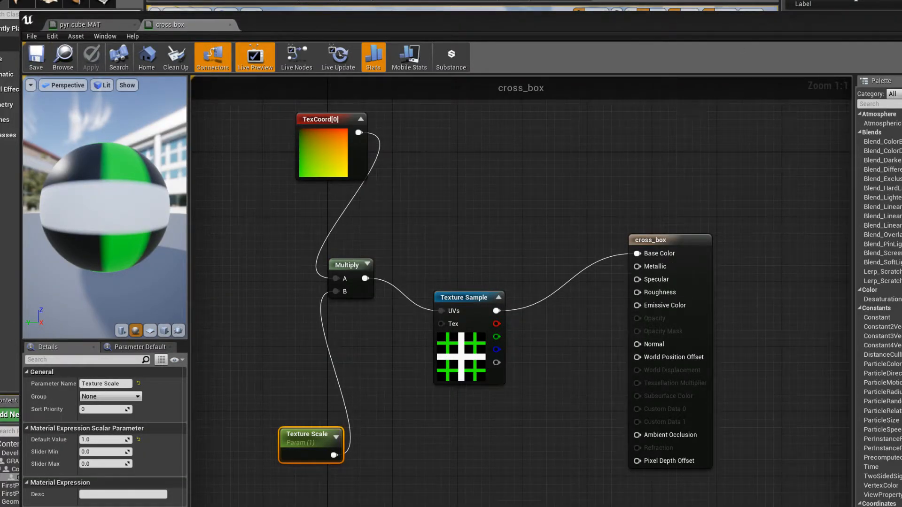
# Return to the level editor and create a material instance of pyr_cube_MAT named pyr_cube_inst
pyautogui.hotkey('alt', 'Tab')
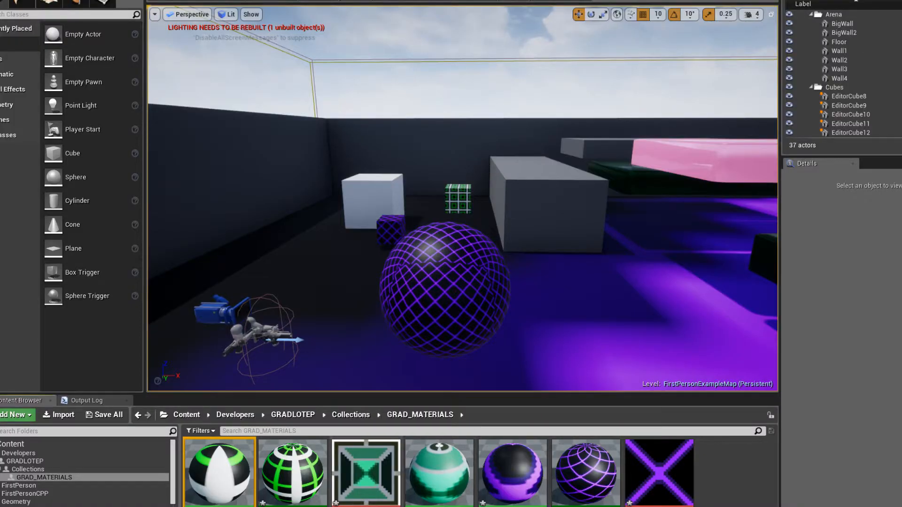
pyautogui.click(444, 492)
pyautogui.rightClick(451, 479)
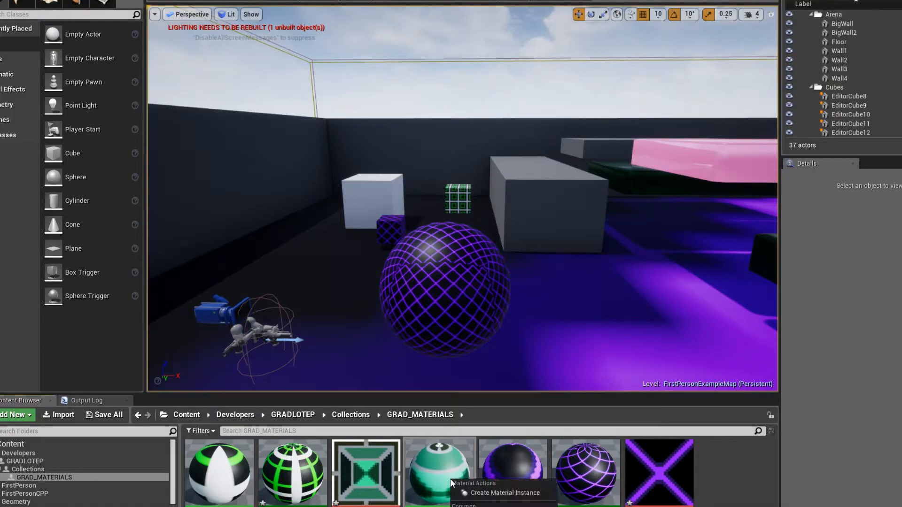
pyautogui.click(472, 493)
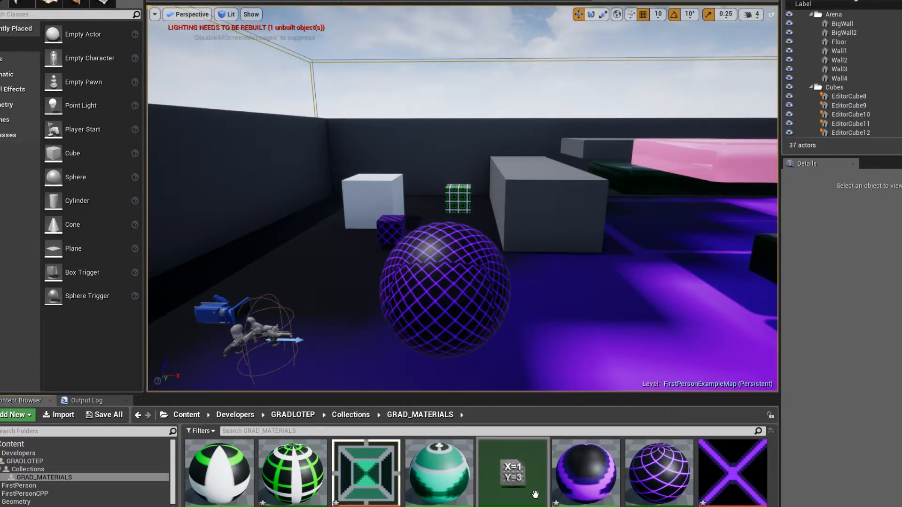
pyautogui.press('Return')
# Select the large white cube, EditorCube8, in the level
pyautogui.scroll(-3, 485, 374)
pyautogui.moveTo(486, 375); pyautogui.dragTo(505, 375, button='right')
pyautogui.click(324, 205)
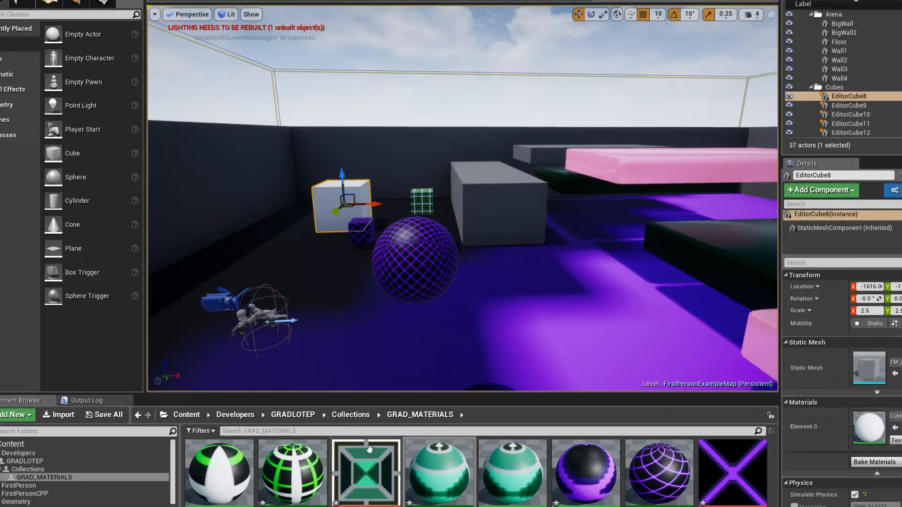
# Override TextureScale in pyr_cube_inst with 4.0, check the tiling on the preview mesh and save the instance
pyautogui.doubleClick(366, 472)
pyautogui.click(742, 131)
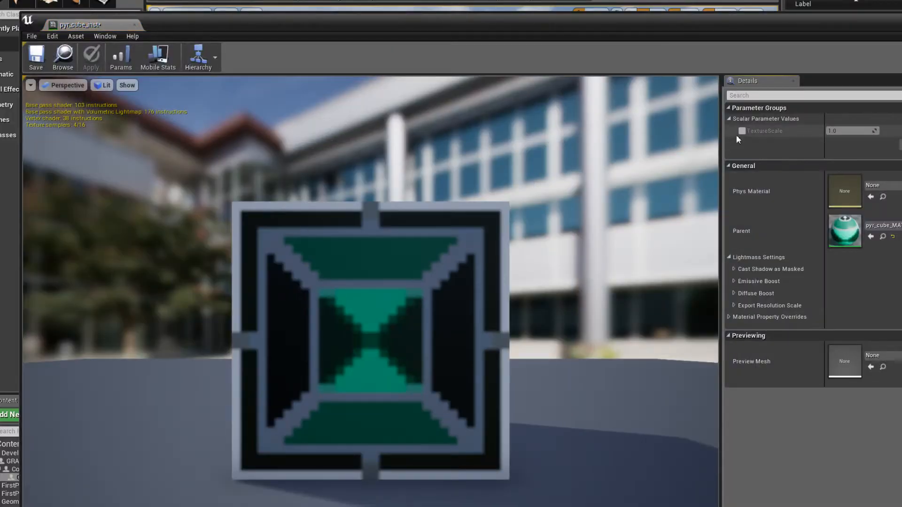
pyautogui.moveTo(850, 133); pyautogui.dragTo(850, 131)
pyautogui.click(850, 131)
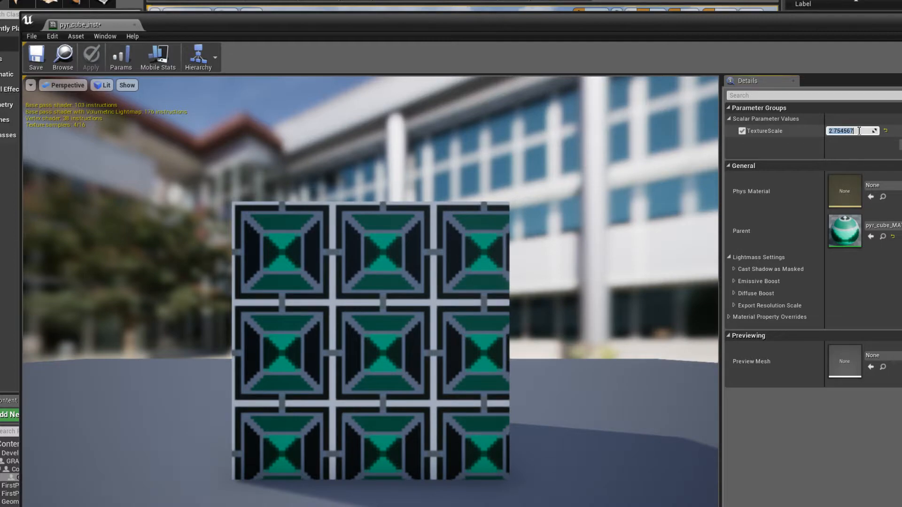
pyautogui.write('4')
pyautogui.press('Return')
pyautogui.moveTo(524, 171)
pyautogui.mouseDown(button='right')
pyautogui.moveTo(525, 218)
pyautogui.moveTo(524, 171)
pyautogui.mouseUp(button='right')
pyautogui.moveTo(524, 171); pyautogui.dragTo(375, 160)
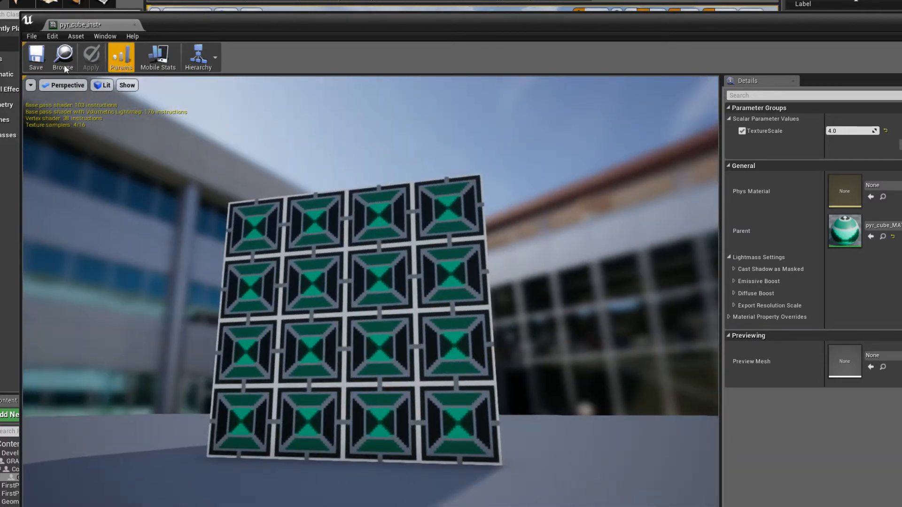
pyautogui.click(35, 65)
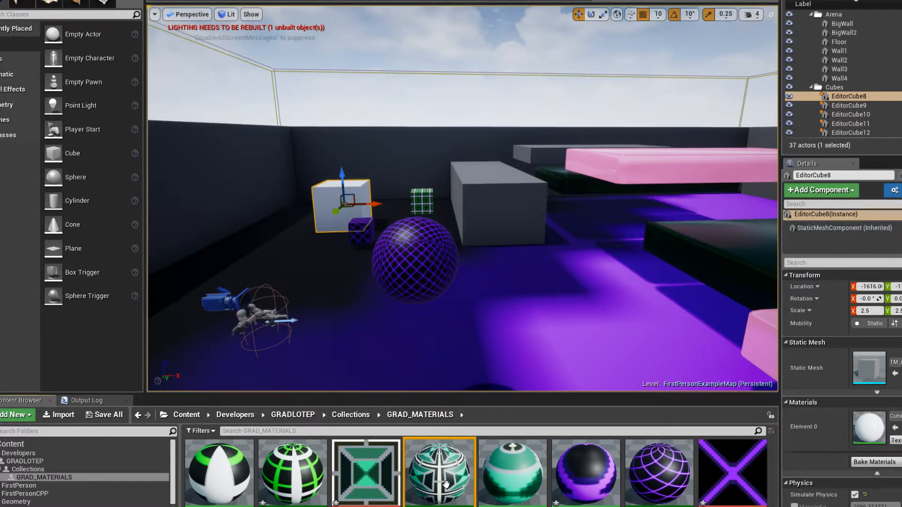
# Assign the pyr_cube_inst material to EditorCube8 and inspect the cube's faces up close
pyautogui.click(895, 416)
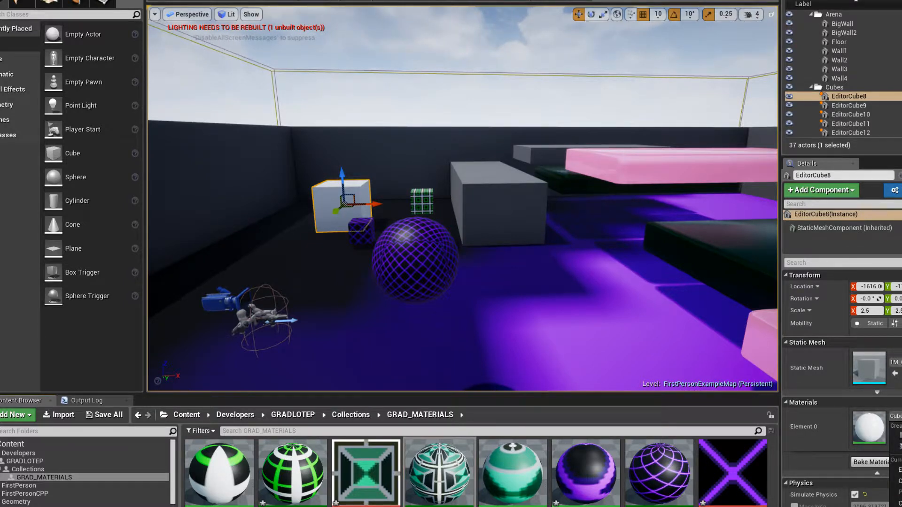
pyautogui.press('f')
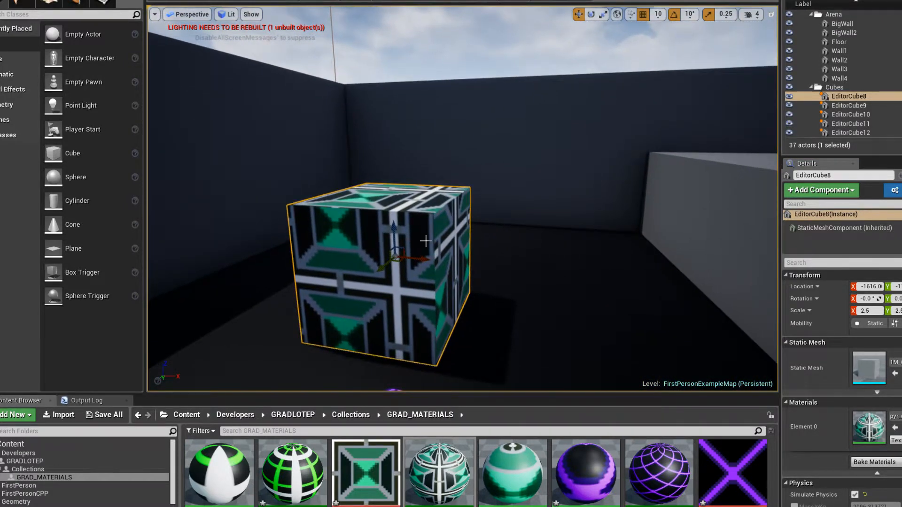
pyautogui.press('d')
pyautogui.moveTo(426, 246); pyautogui.dragTo(187, 262, button='right')
pyautogui.press('f')
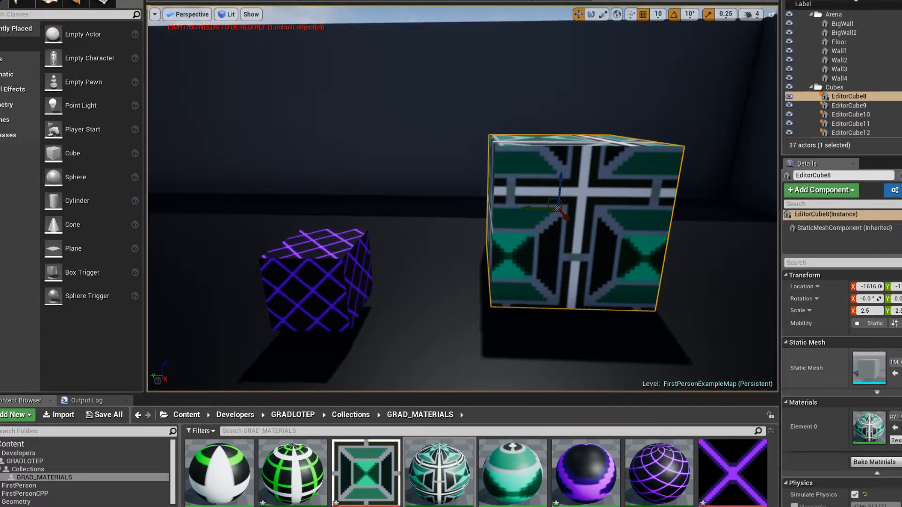
pyautogui.moveTo(629, 258); pyautogui.dragTo(705, 257, button='right')
pyautogui.moveTo(588, 212)
pyautogui.mouseDown(button='right')
pyautogui.moveTo(611, 212)
pyautogui.moveTo(588, 211)
pyautogui.mouseUp(button='right')
# Set the scale of EditorCube8 to 1.0 on the X, Y and Z axes
pyautogui.click(875, 314)
pyautogui.write('1')
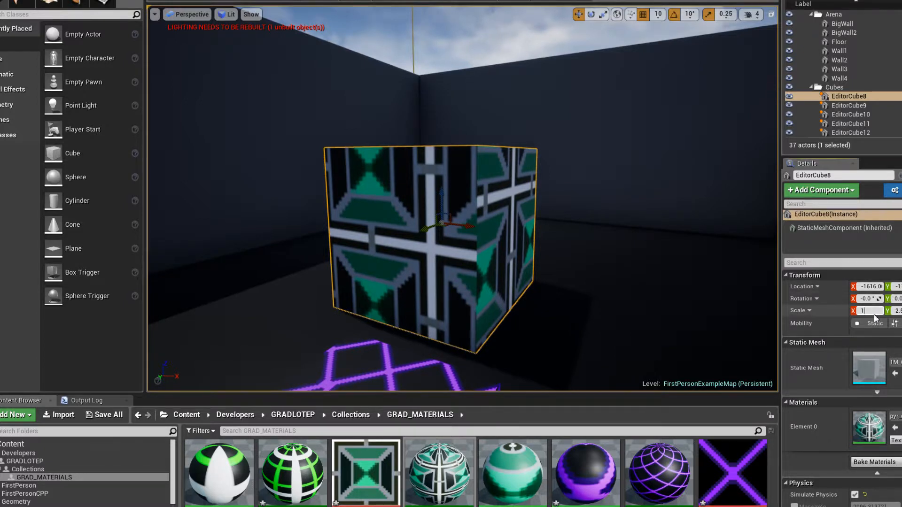
pyautogui.press('Return')
pyautogui.click(897, 311)
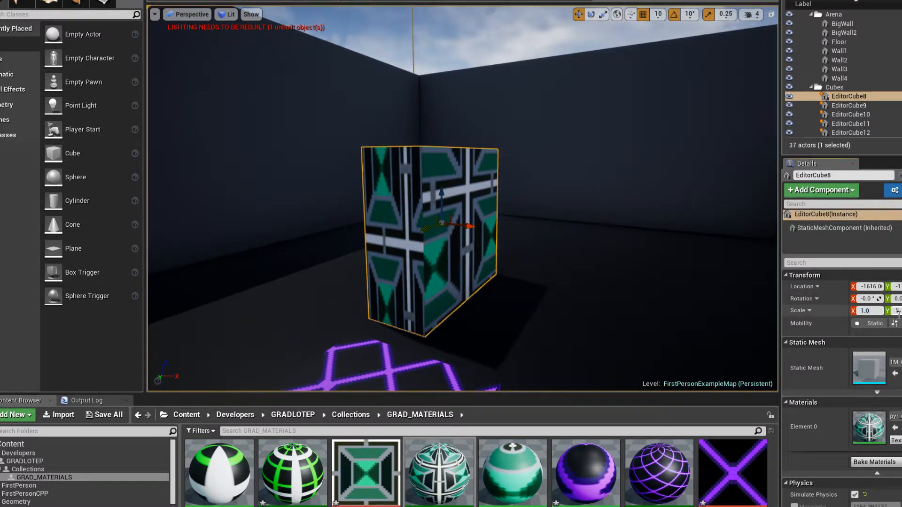
pyautogui.write('1')
pyautogui.press('Return')
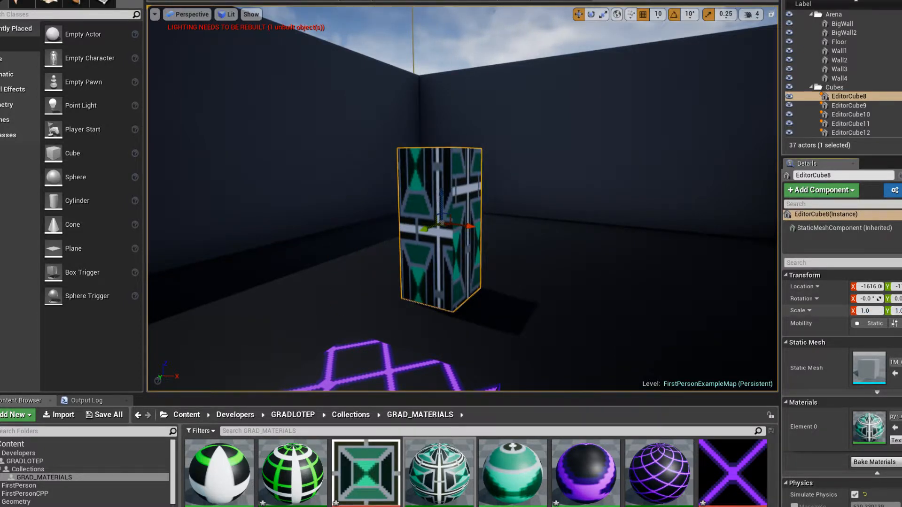
pyautogui.press('Return')
# Try the parent pyr_cube_MAT material on EditorCube8 for comparison and reapply pyr_cube_inst
pyautogui.moveTo(643, 219); pyautogui.dragTo(310, 162, button='right')
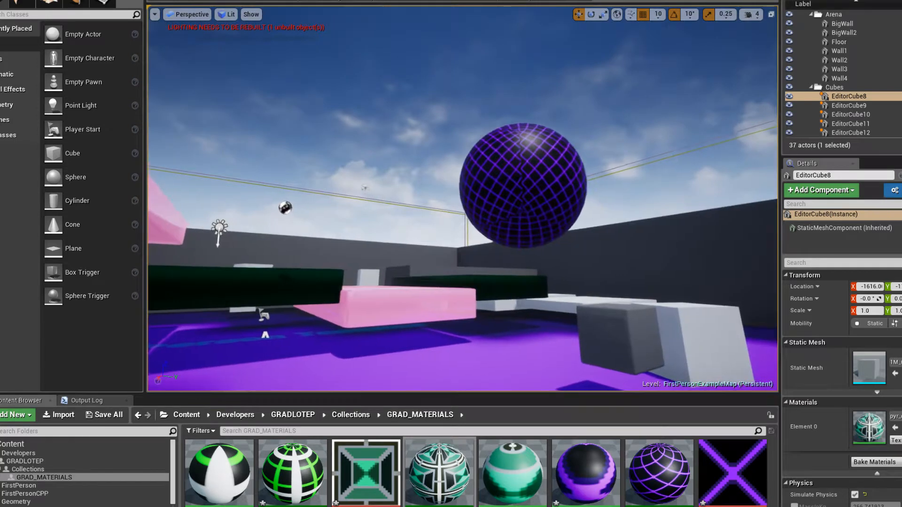
pyautogui.click(530, 489)
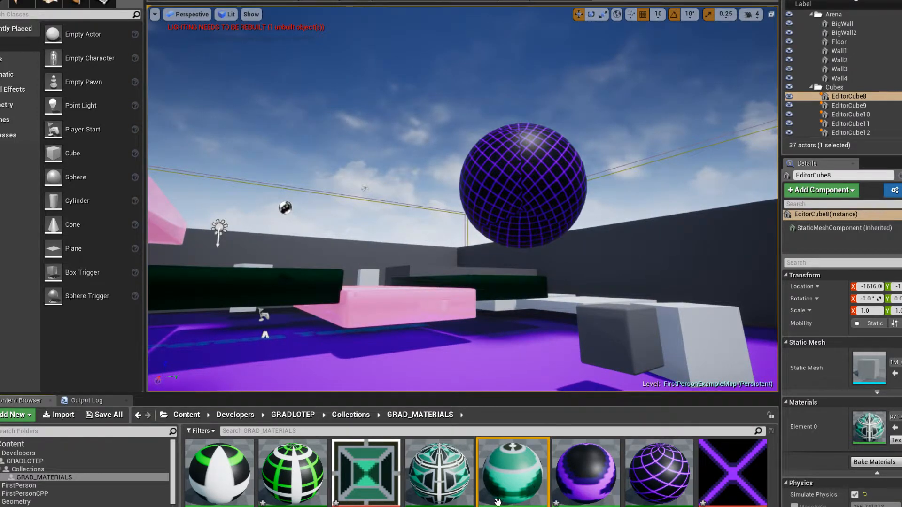
pyautogui.moveTo(463, 282); pyautogui.dragTo(160, 287, button='right')
pyautogui.moveTo(530, 484); pyautogui.dragTo(382, 258)
pyautogui.scroll(5, 456, 309)
pyautogui.scroll(2, 456, 310)
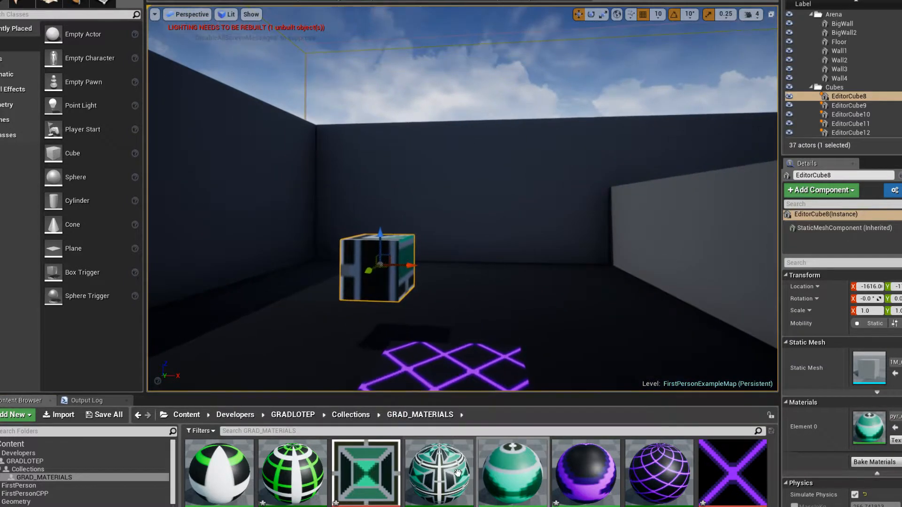
pyautogui.moveTo(440, 472); pyautogui.dragTo(362, 284)
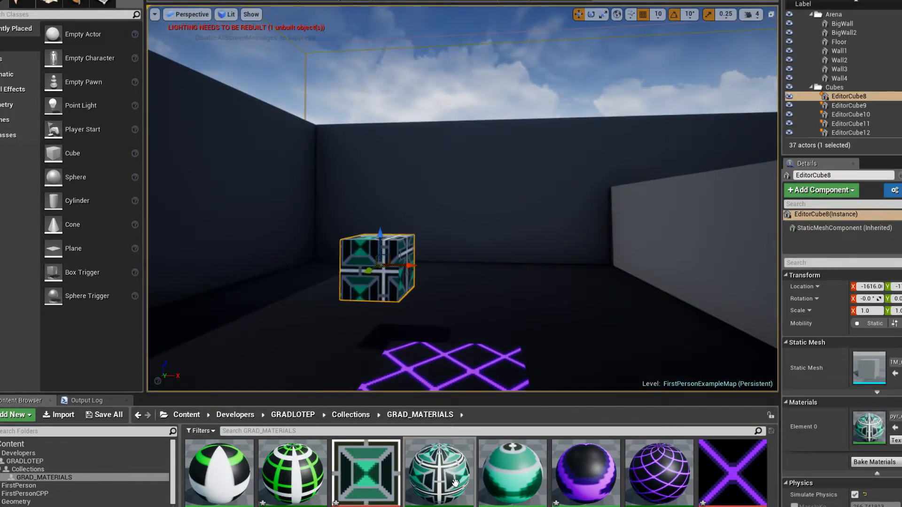
# Play the level, walk up to the textured cubes to check the material in-game, and stop the session
pyautogui.click(526, 1)
pyautogui.click(466, 210)
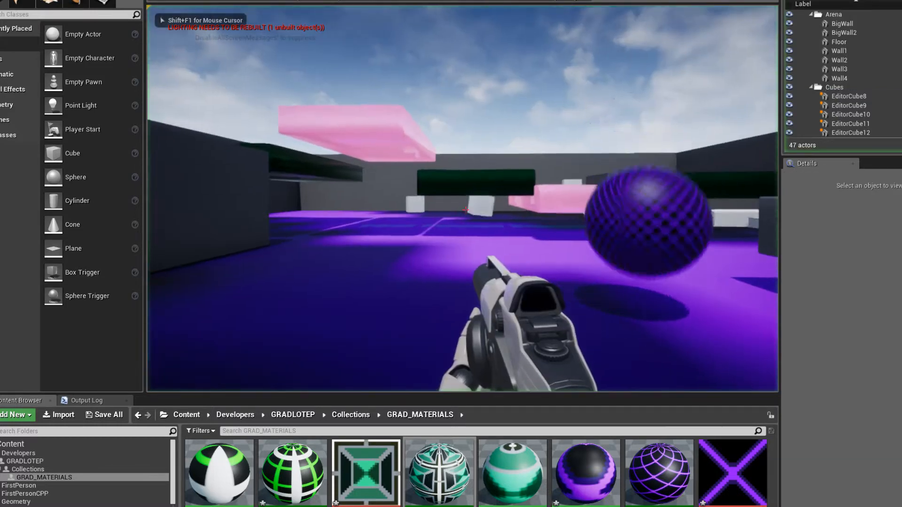
pyautogui.press('w')
pyautogui.press('w')
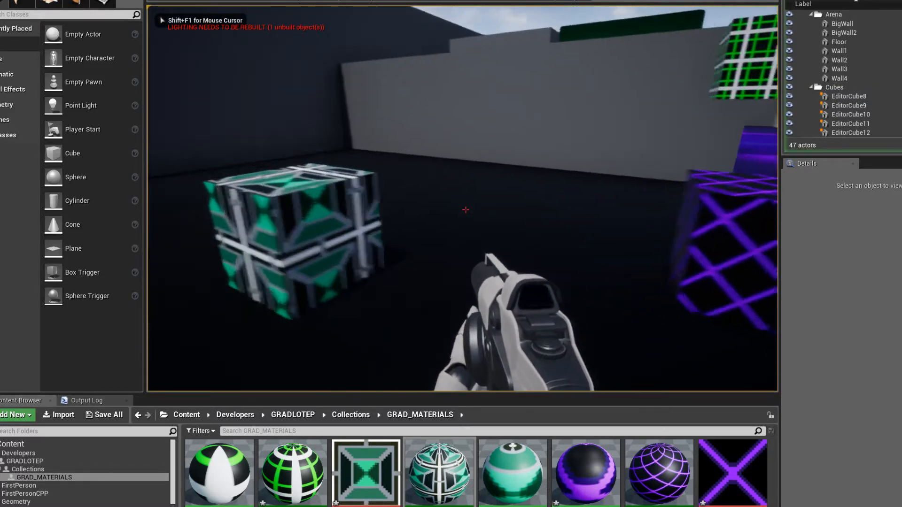
pyautogui.press('a')
pyautogui.press('Escape')
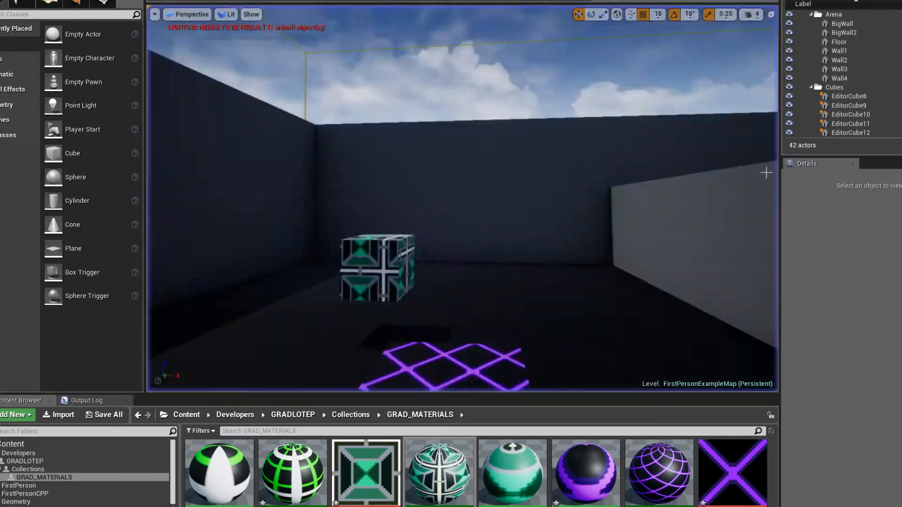
# Open the pyr_cube_inst material instance, review its TextureScale parameter and general settings, and close the editor
pyautogui.click(352, 481)
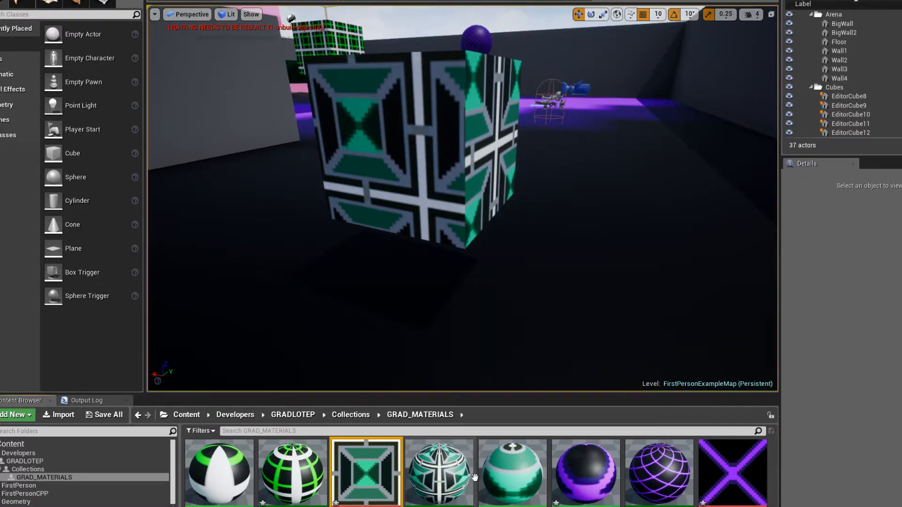
pyautogui.doubleClick(431, 482)
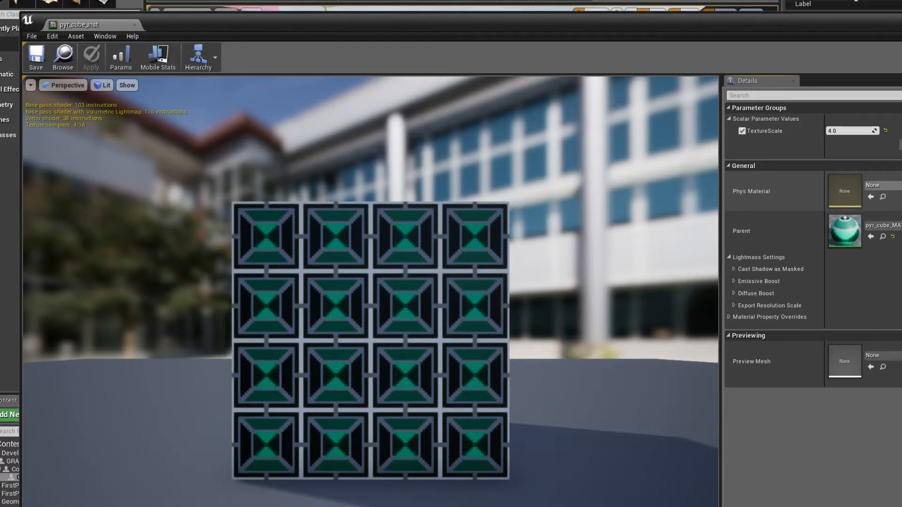
pyautogui.click(881, 185)
pyautogui.click(865, 167)
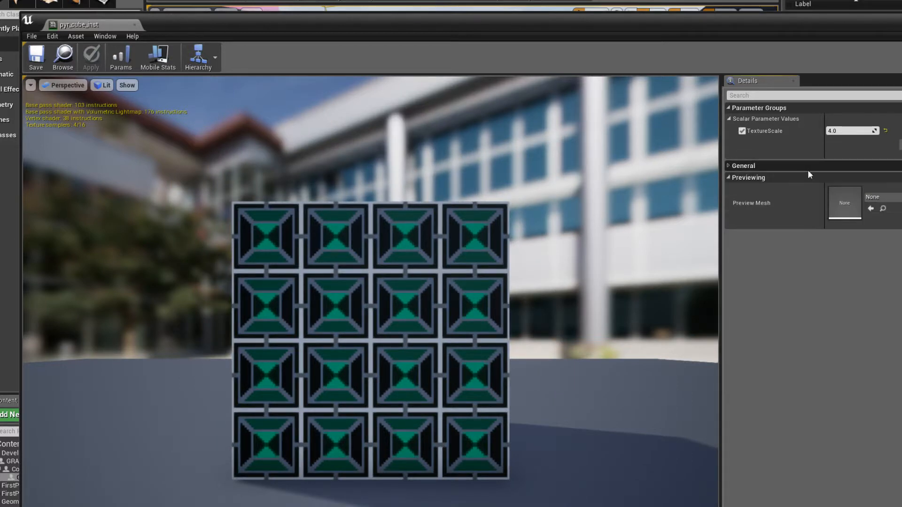
pyautogui.click(767, 168)
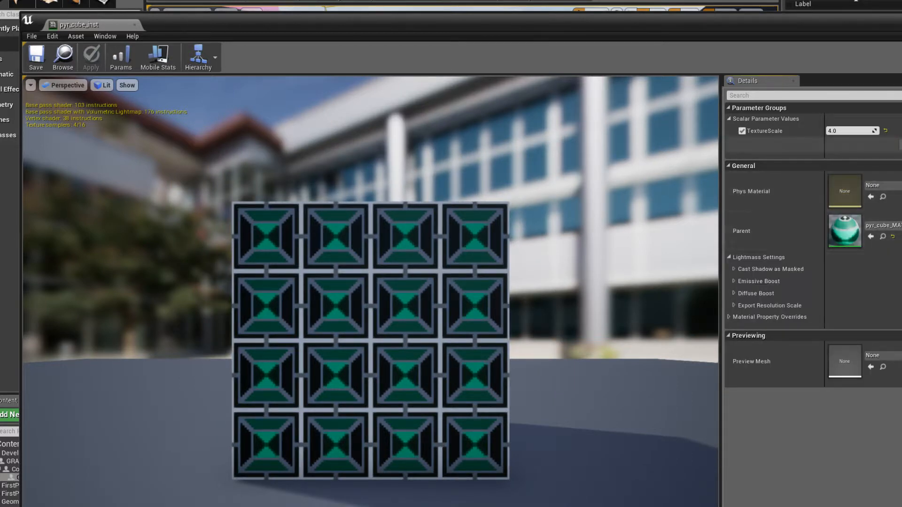
pyautogui.click(900, 145)
pyautogui.press('Escape')
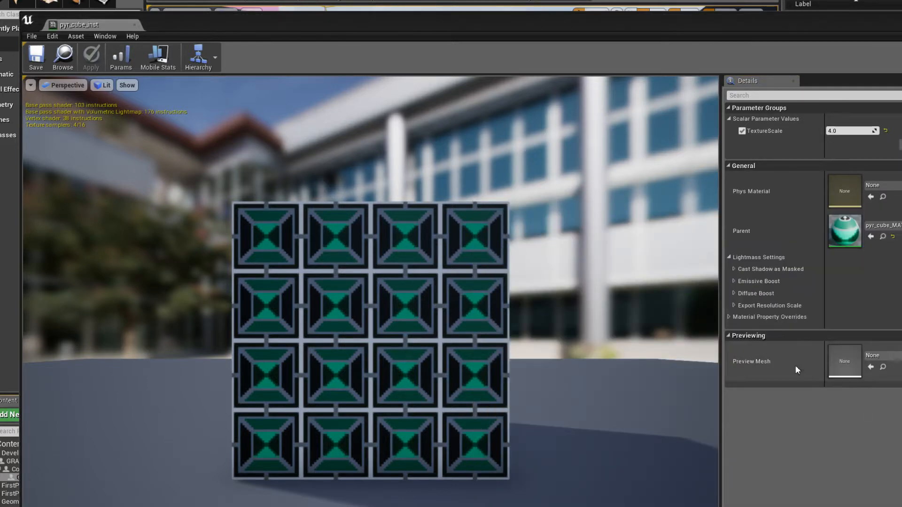
pyautogui.click(729, 317)
pyautogui.click(729, 317)
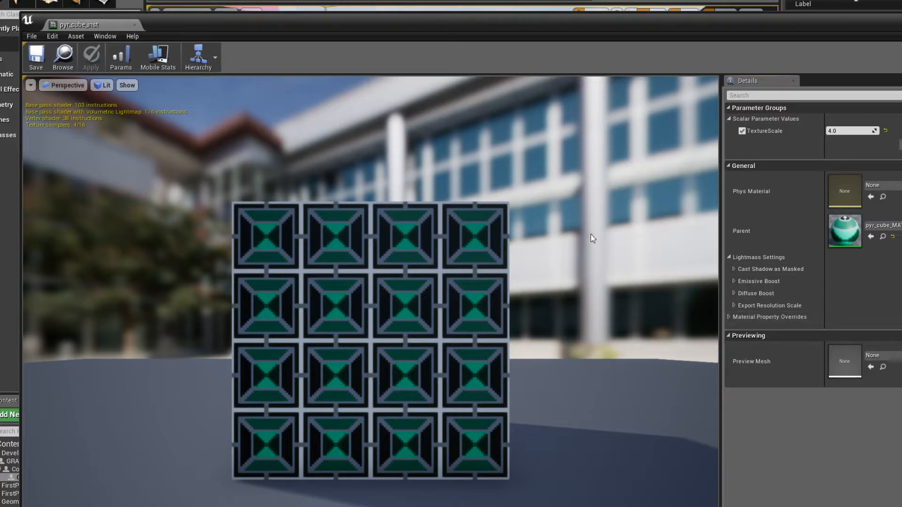
pyautogui.moveTo(185, 27); pyautogui.dragTo(333, 33)
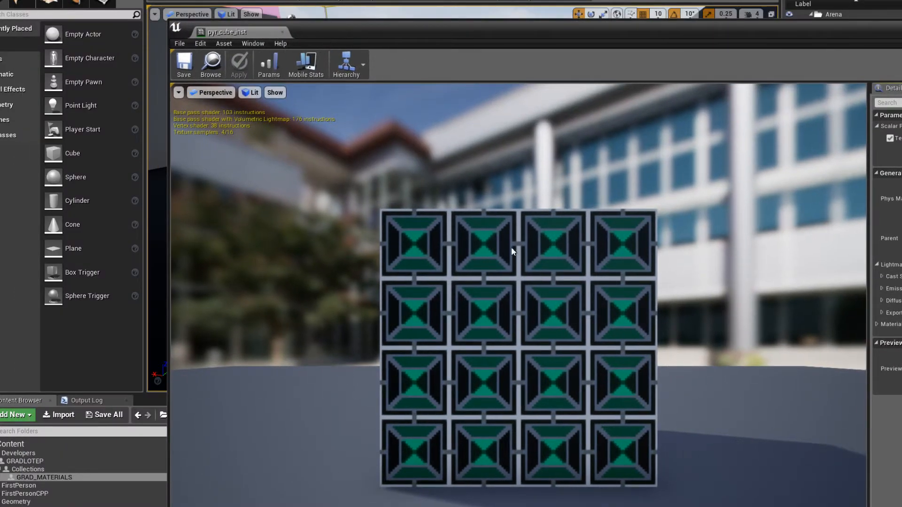
pyautogui.click(292, 18)
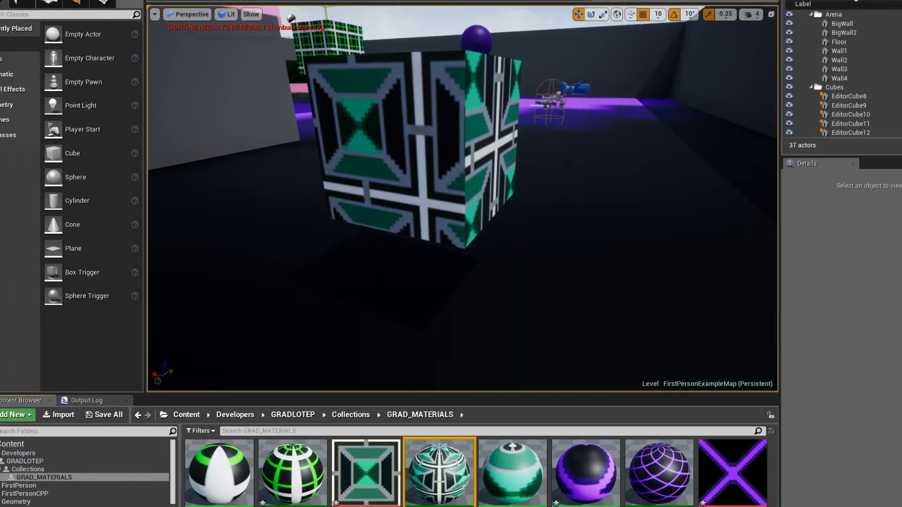
# Select the floating green grid cube and look through its mesh, material, physics and rendering properties
pyautogui.moveTo(644, 246); pyautogui.dragTo(319, 198, button='right')
pyautogui.press('d')
pyautogui.press('w')
pyautogui.press('d')
pyautogui.click(427, 192)
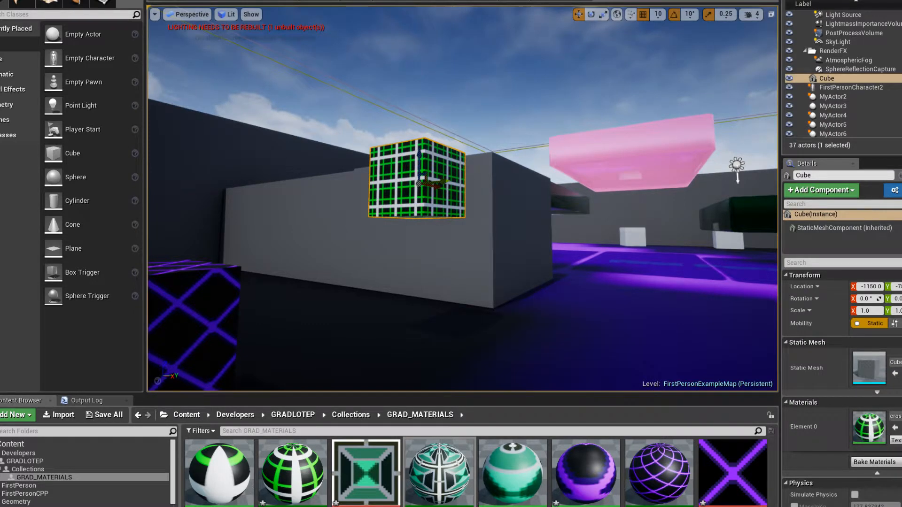
pyautogui.scroll(-3, 841, 376)
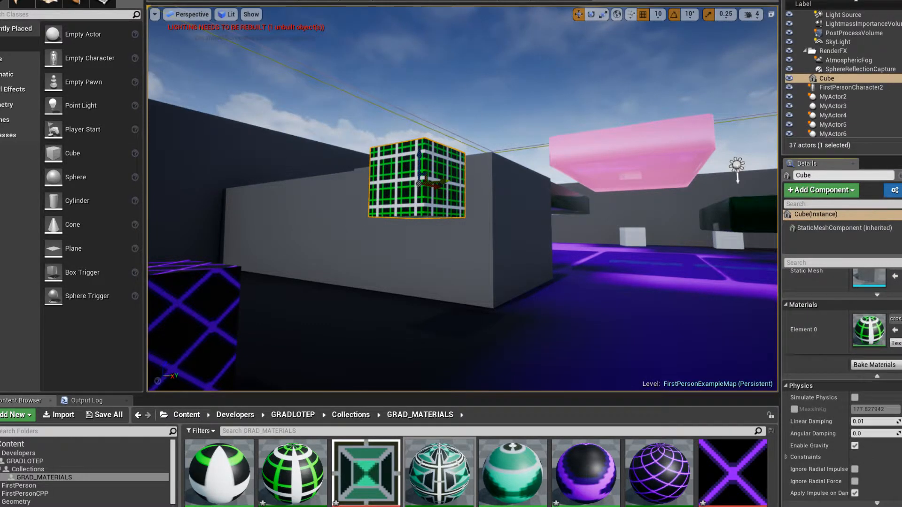
pyautogui.scroll(-5, 842, 388)
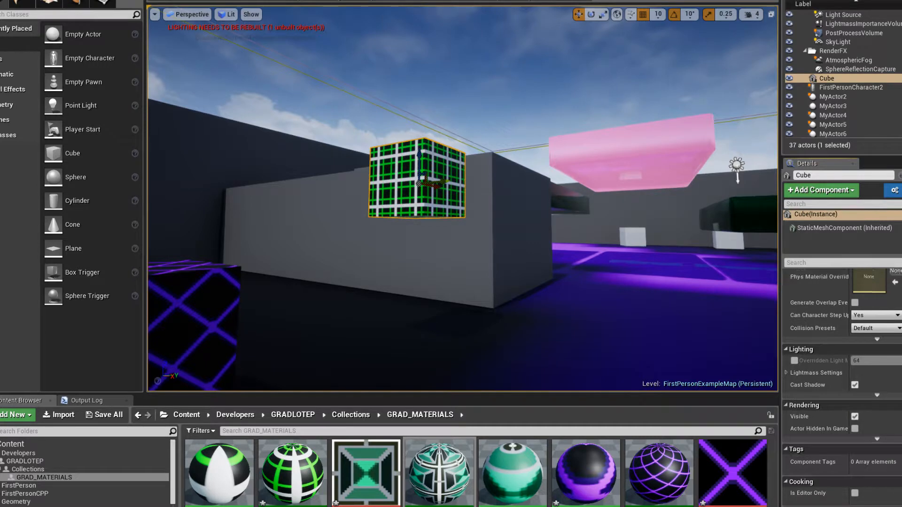
pyautogui.scroll(8, 841, 376)
# Open the cross_box_inst material instance to view its tiling preview, and close it again
pyautogui.click(292, 470)
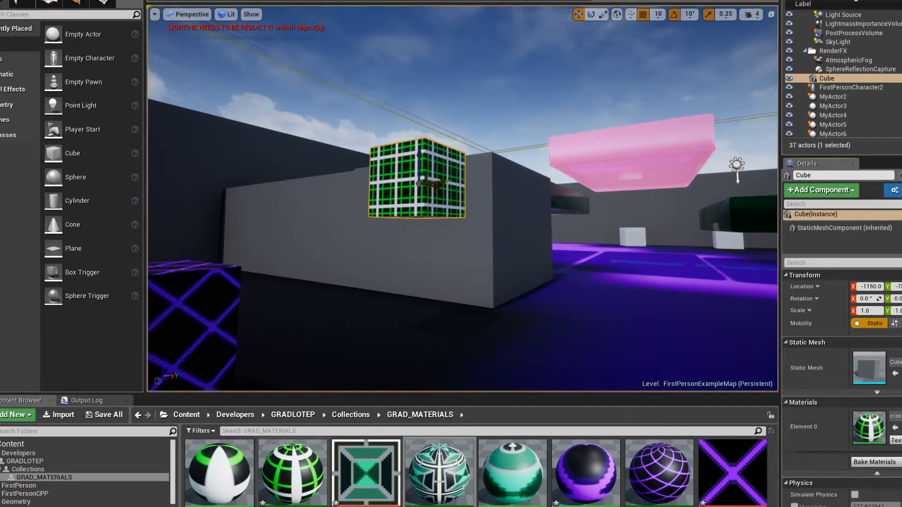
pyautogui.doubleClick(281, 494)
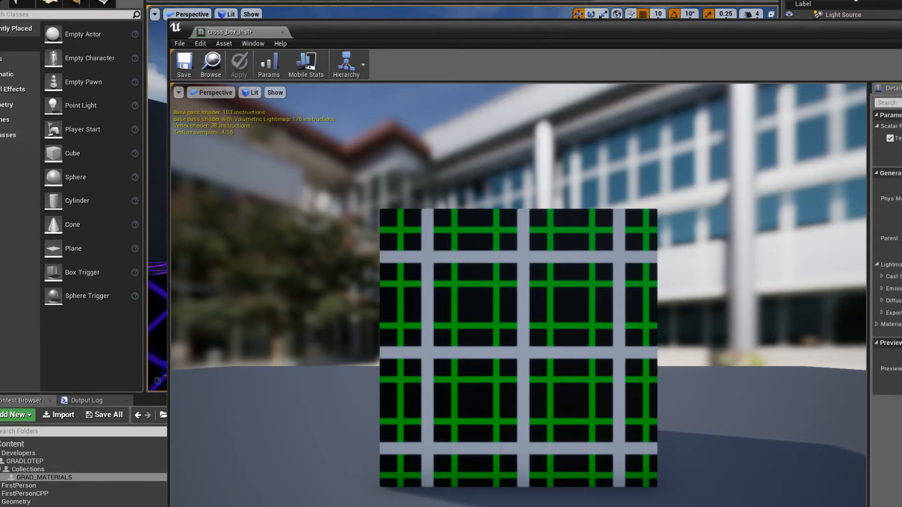
pyautogui.click(282, 31)
pyautogui.moveTo(565, 284); pyautogui.dragTo(480, 289, button='right')
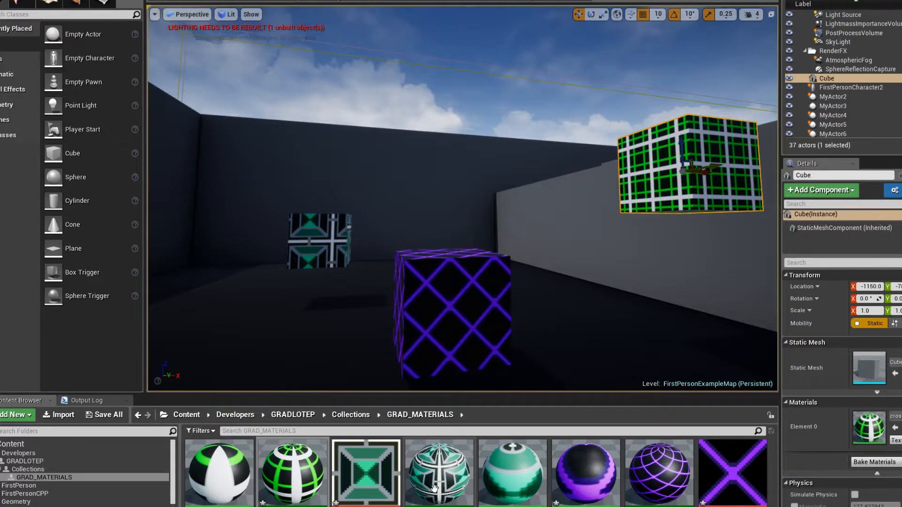
# Apply the pyr_cube_MAT material to the arena floor and view the result from farther back
pyautogui.click(442, 497)
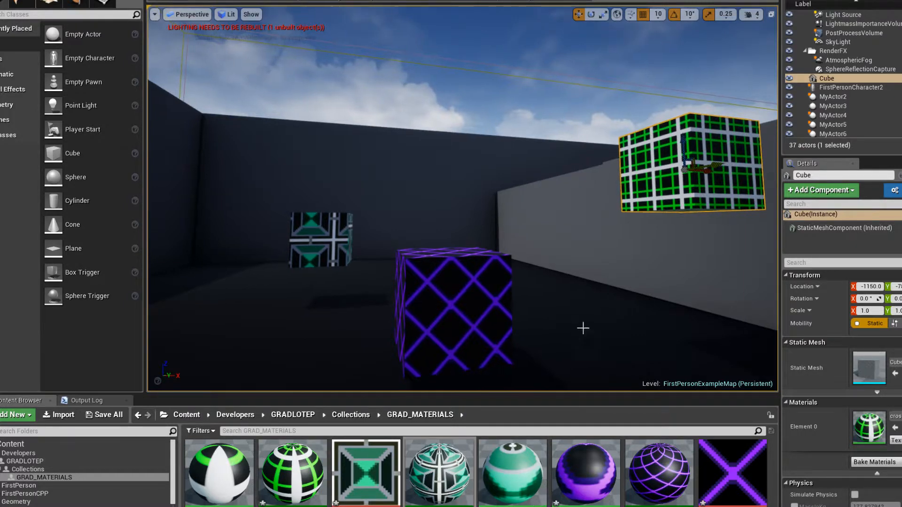
pyautogui.rightClick(582, 330)
pyautogui.rightClick(602, 293)
pyautogui.moveTo(602, 293); pyautogui.dragTo(752, 293, button='right')
pyautogui.moveTo(520, 256); pyautogui.dragTo(519, 181, button='right')
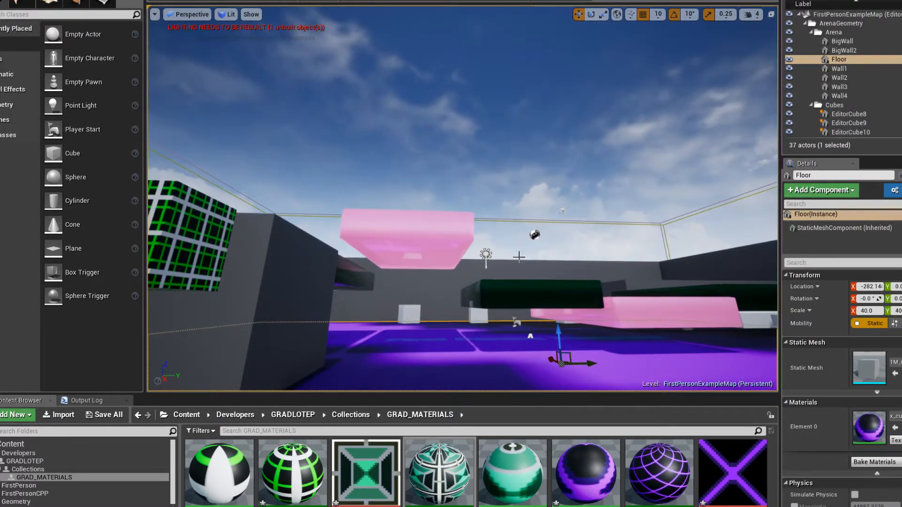
pyautogui.click(536, 191)
pyautogui.moveTo(512, 474); pyautogui.dragTo(582, 111)
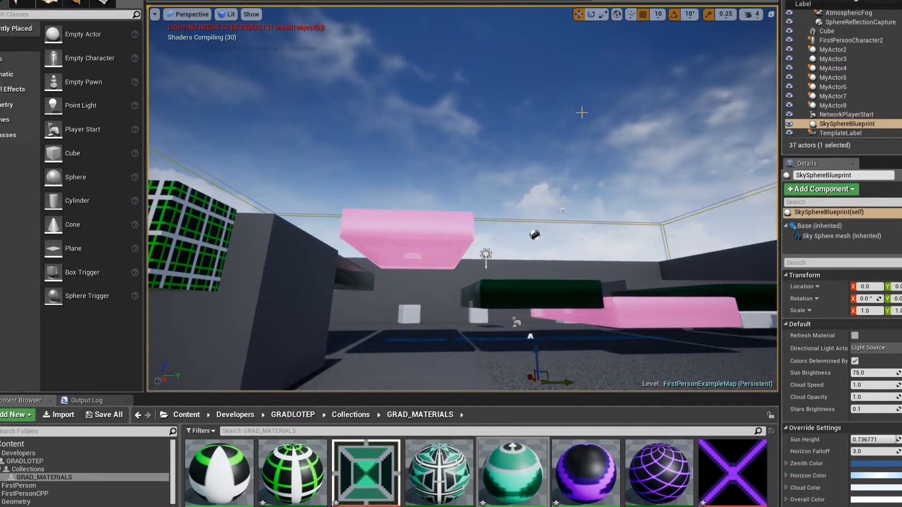
pyautogui.moveTo(592, 162); pyautogui.dragTo(599, 197, button='right')
pyautogui.press('s')
pyautogui.press('s')
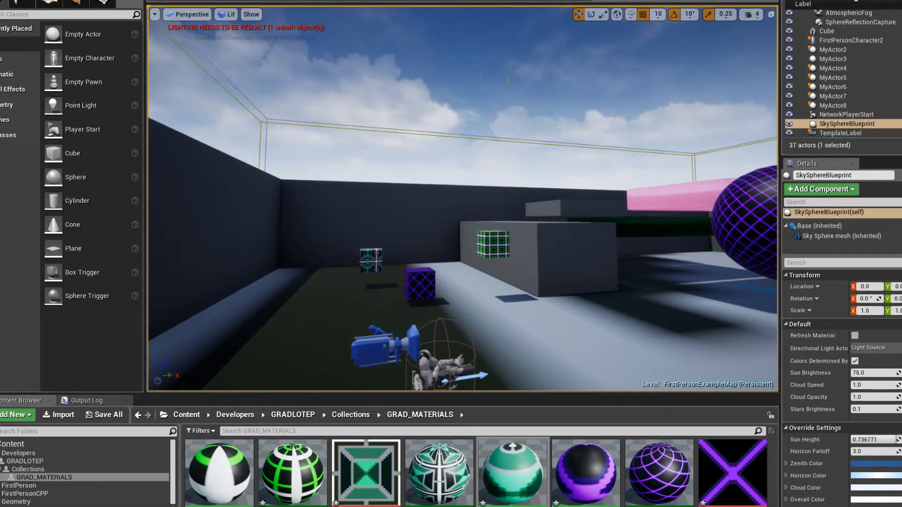
pyautogui.scroll(5, 843, 73)
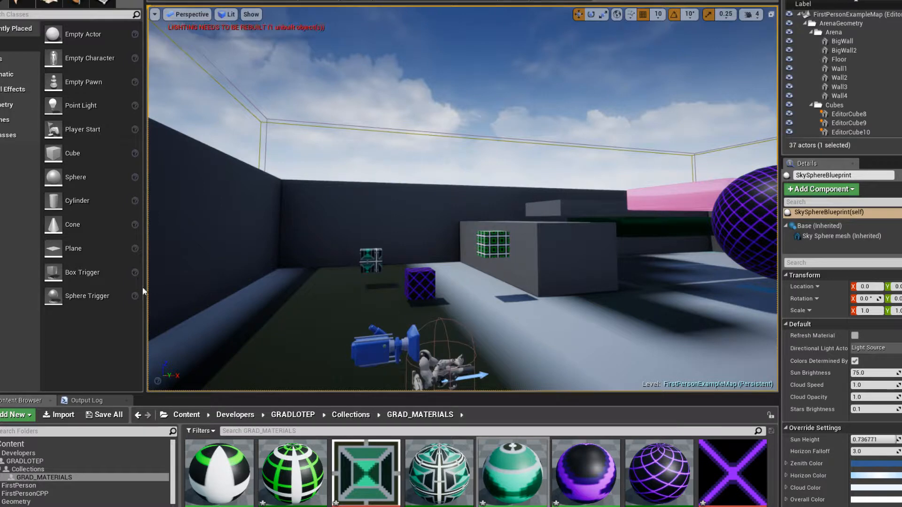
pyautogui.click(23, 411)
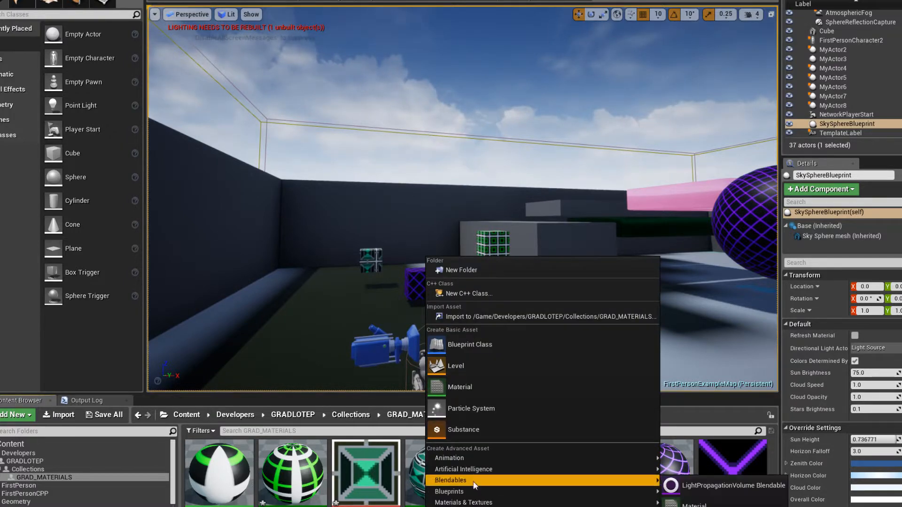
pyautogui.moveTo(473, 470)
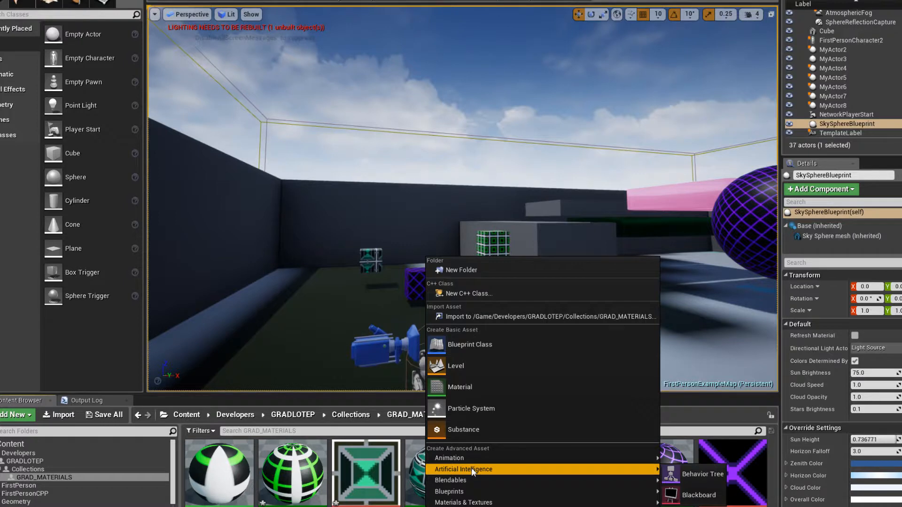
pyautogui.click(776, 447)
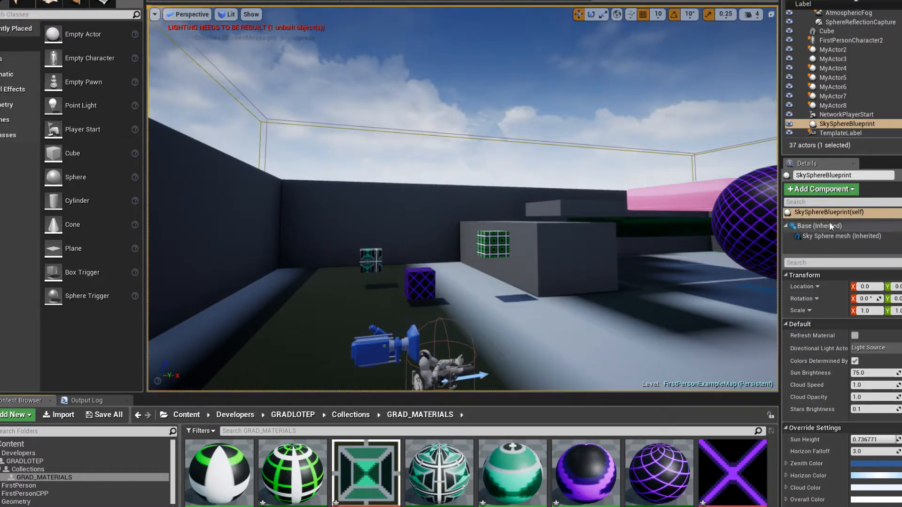
pyautogui.scroll(-2, 671, 131)
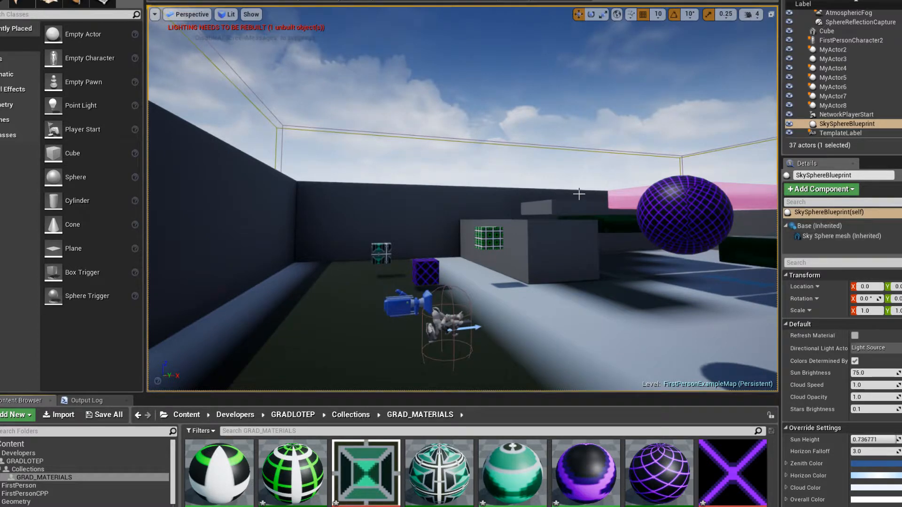
# Replace the material of the purple sphere EditorCube21 with pyr_cube_inst and view it up close
pyautogui.click(713, 209)
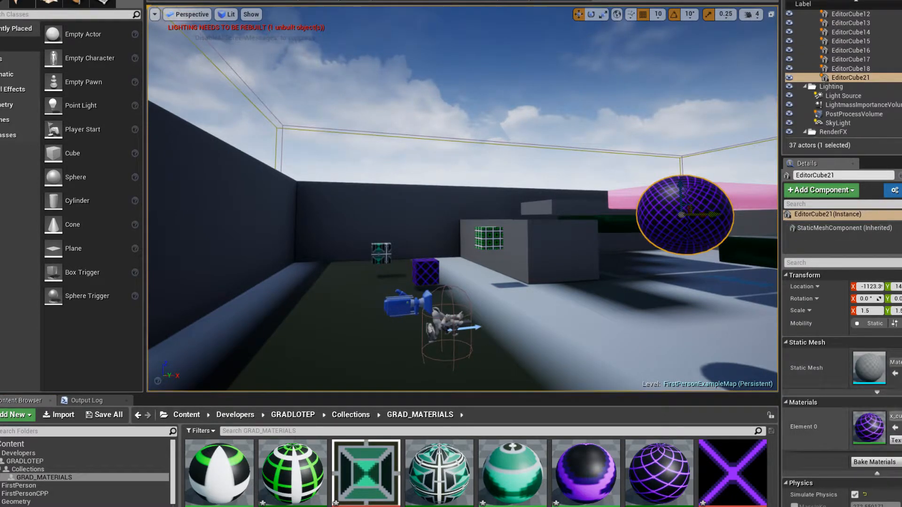
pyautogui.click(895, 417)
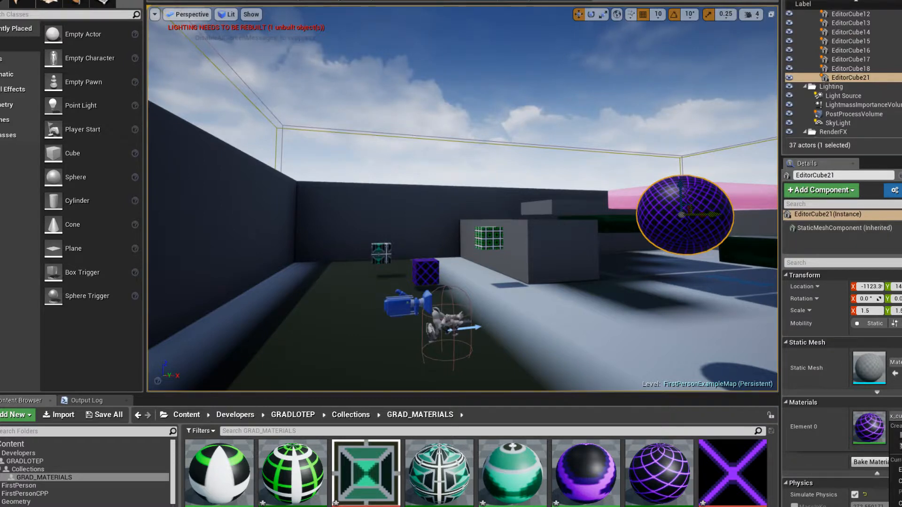
pyautogui.click(896, 498)
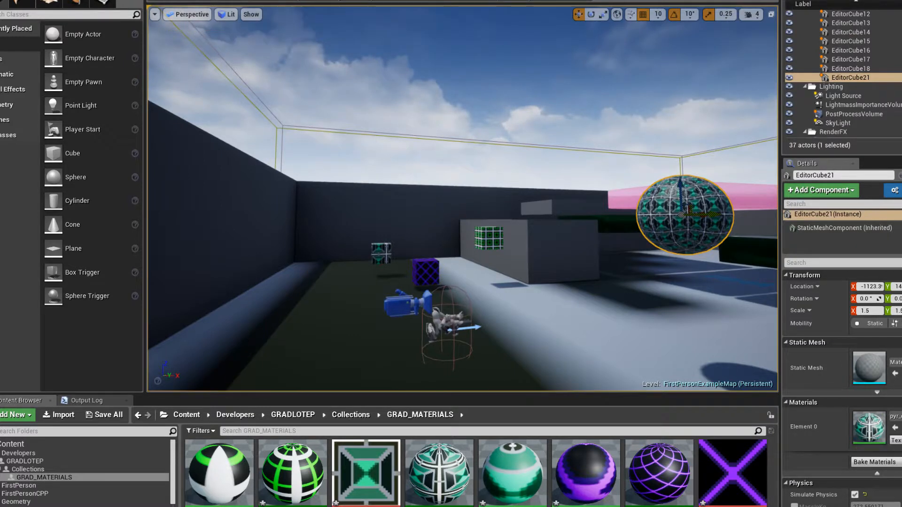
pyautogui.moveTo(677, 329); pyautogui.dragTo(726, 303)
pyautogui.moveTo(726, 304); pyautogui.dragTo(766, 296, button='right')
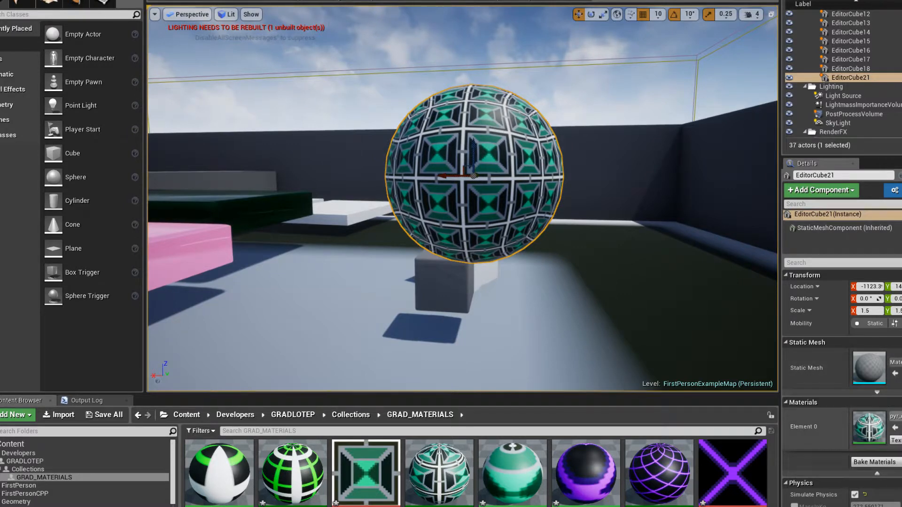
# Change the static mesh of EditorCube21 from the sphere to the 1M cube mesh
pyautogui.click(896, 416)
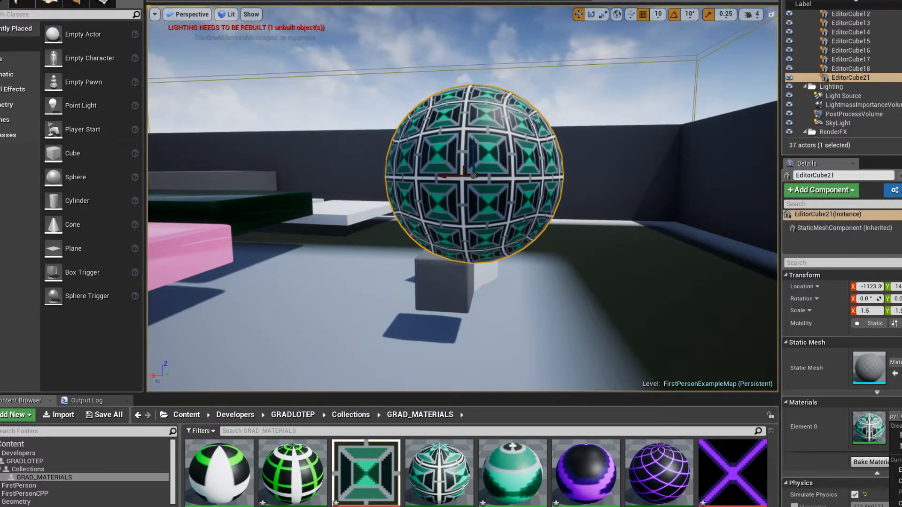
pyautogui.click(896, 416)
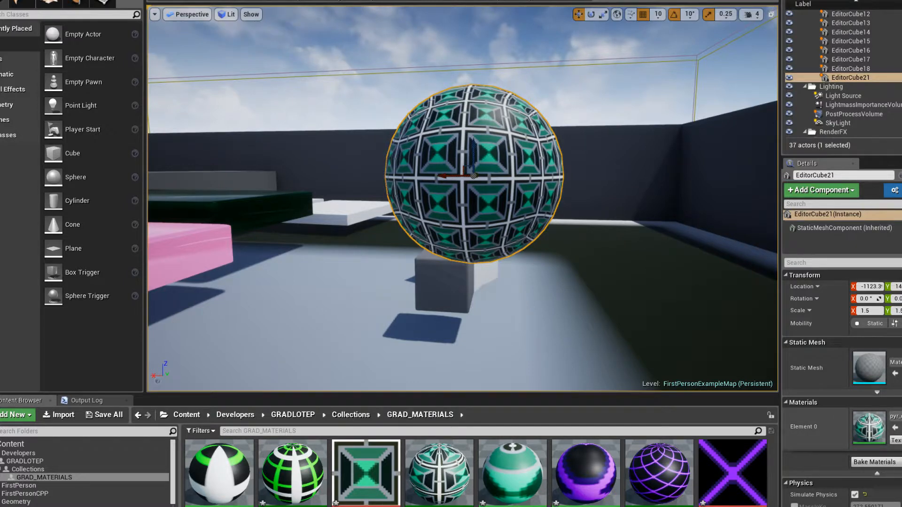
pyautogui.click(896, 363)
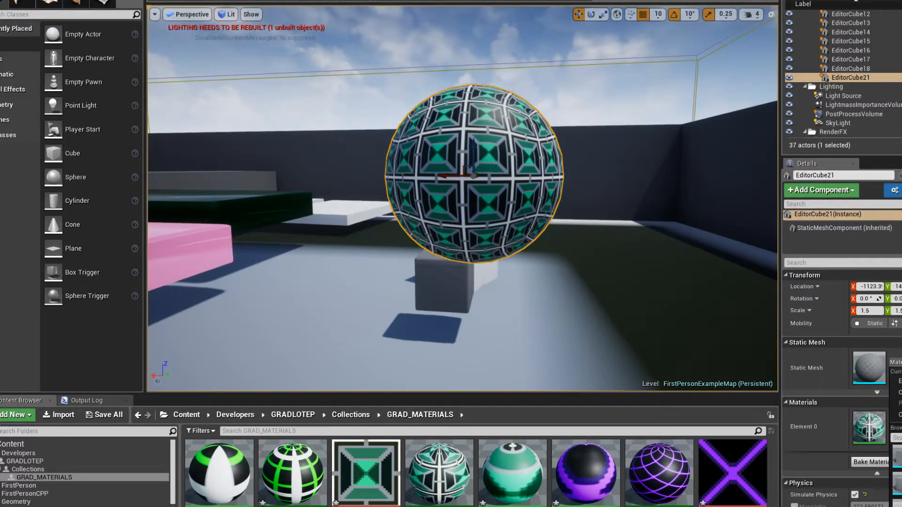
pyautogui.click(896, 483)
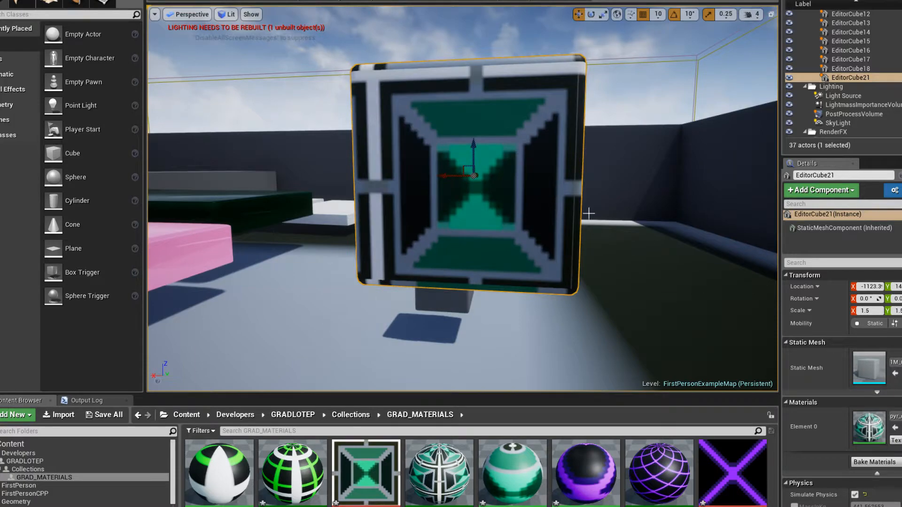
# Fly around EditorCube21 and examine how the pyr_cube_inst pattern falls on the top and side faces
pyautogui.press('d')
pyautogui.moveTo(589, 213); pyautogui.dragTo(772, 145, button='right')
pyautogui.press('w')
pyautogui.press('a')
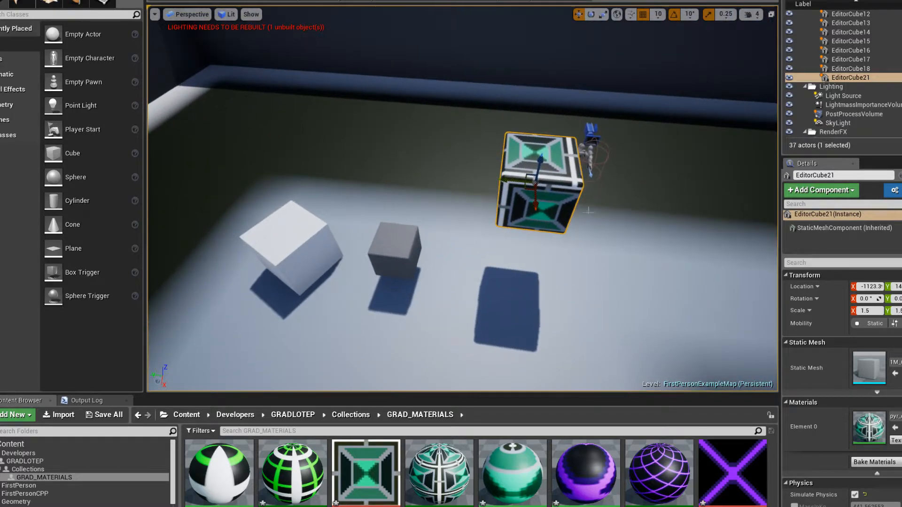
pyautogui.press('w')
pyautogui.moveTo(426, 149); pyautogui.dragTo(350, 130, button='right')
pyautogui.press('d')
pyautogui.press('d')
pyautogui.press('s')
pyautogui.press('a')
pyautogui.press('w')
pyautogui.moveTo(494, 193); pyautogui.dragTo(443, 193, button='right')
pyautogui.scroll(-5, 576, 199)
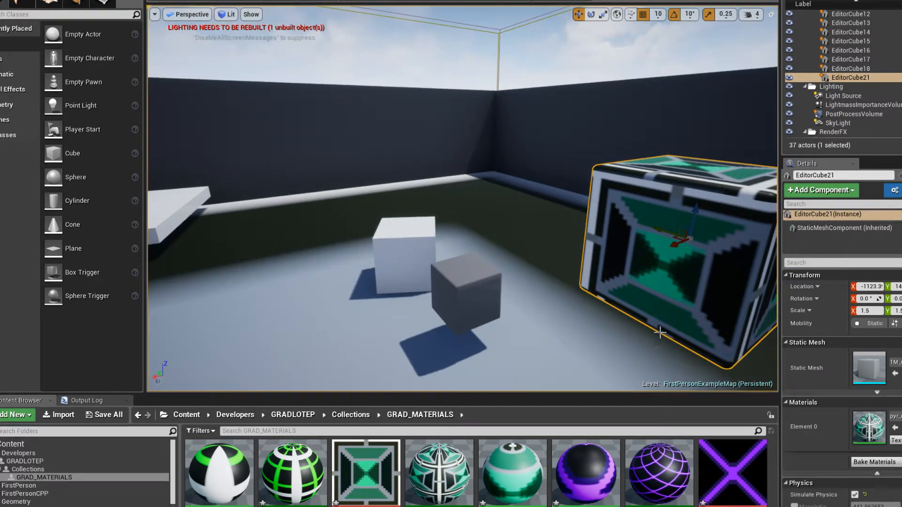
pyautogui.moveTo(647, 299); pyautogui.dragTo(773, 303, button='right')
pyautogui.press('w')
pyautogui.press('a')
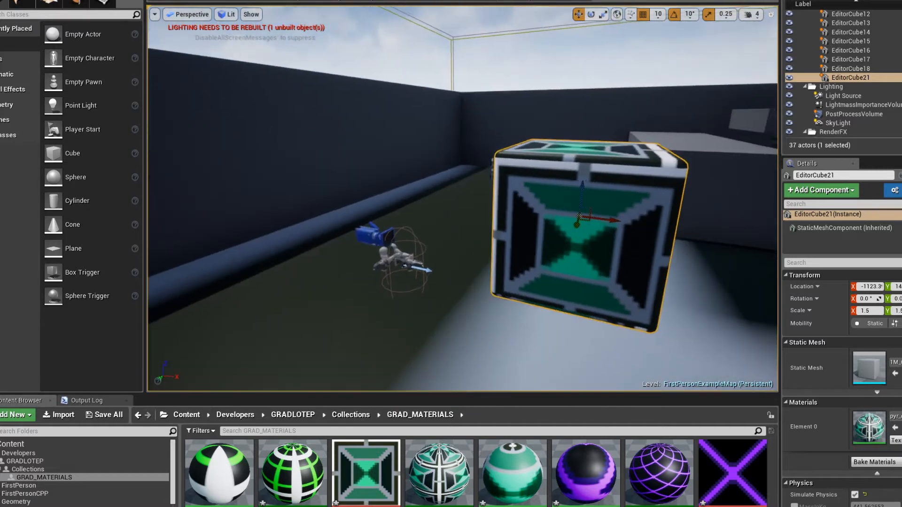
pyautogui.moveTo(579, 217); pyautogui.dragTo(600, 211, button='right')
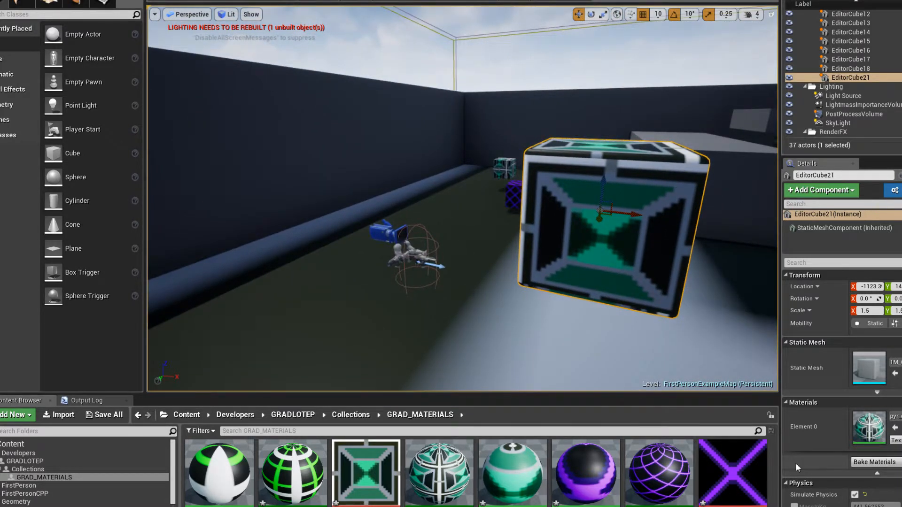
# Lower the TextureScale of pyr_cube_inst so that a single tile fills each cube face, and save the instance
pyautogui.click(875, 462)
pyautogui.click(813, 496)
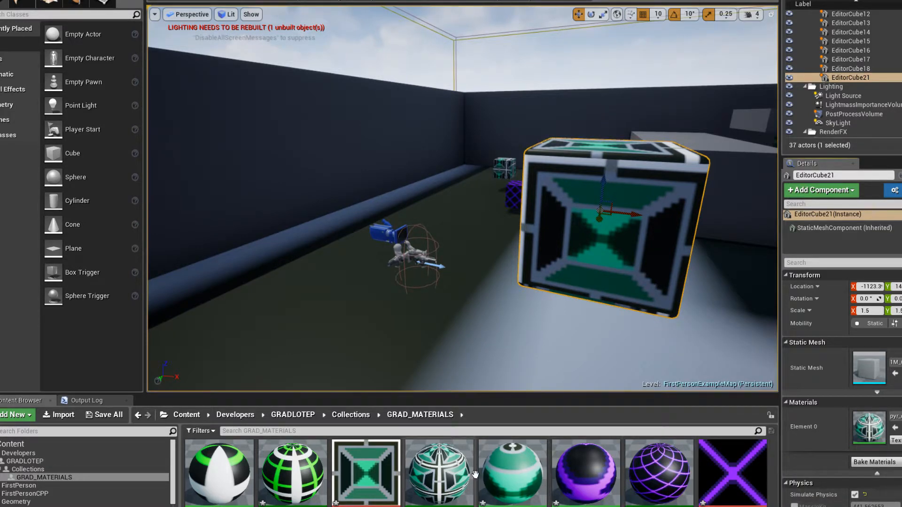
pyautogui.doubleClick(437, 462)
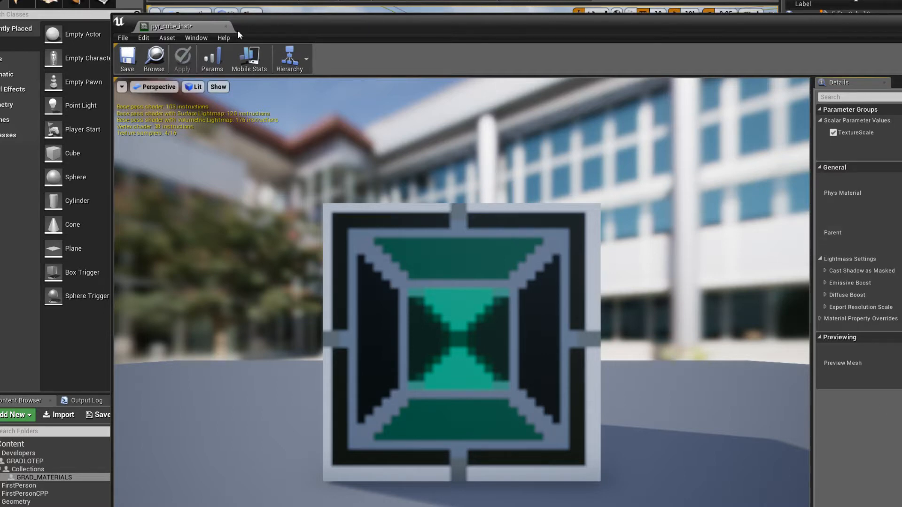
pyautogui.click(127, 57)
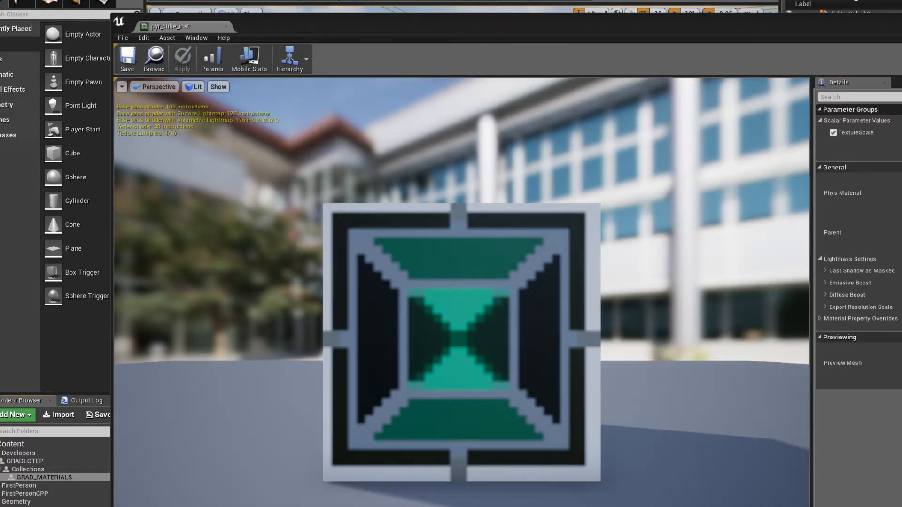
pyautogui.hotkey('alt', 'F4')
# Lower the Texture Scale of cross_box_inst so the pattern tiles larger on the green cube
pyautogui.moveTo(574, 227)
pyautogui.mouseDown(button='right')
pyautogui.moveTo(682, 218)
pyautogui.moveTo(567, 218)
pyautogui.mouseUp(button='right')
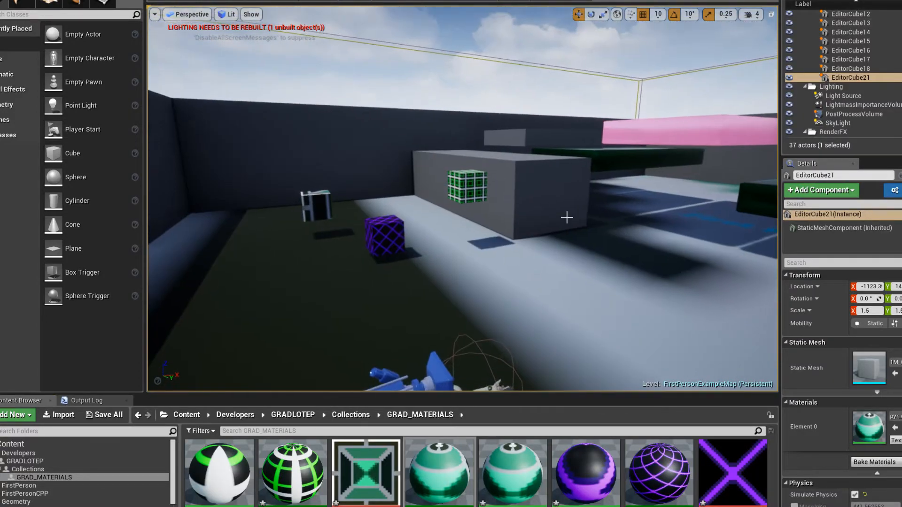
pyautogui.click(468, 188)
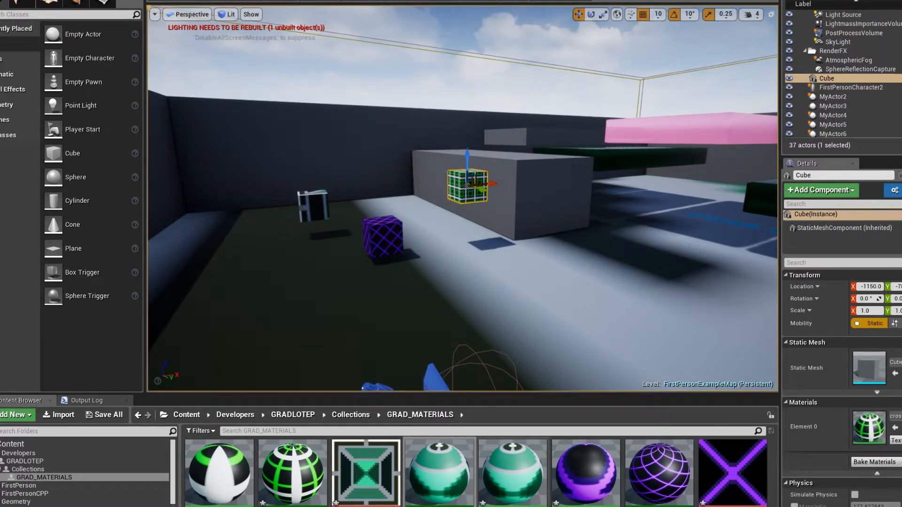
pyautogui.doubleClick(468, 481)
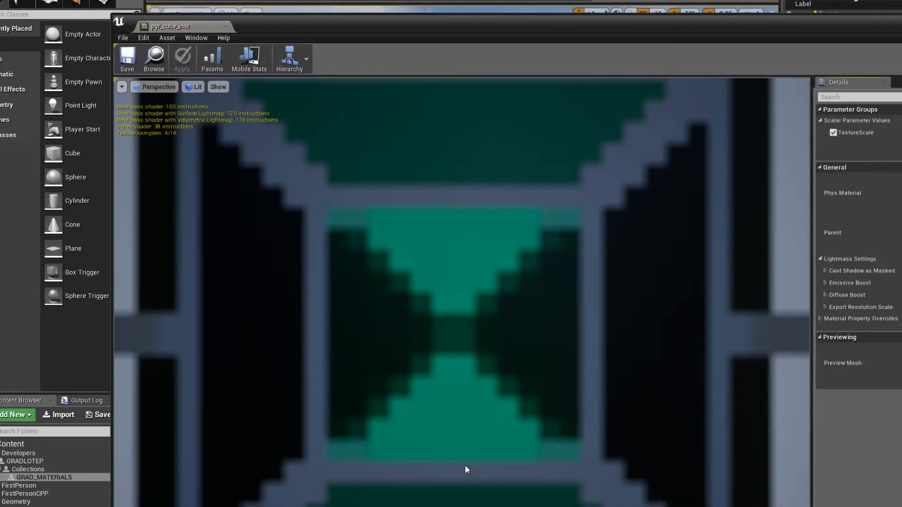
pyautogui.hotkey('alt', 'F4')
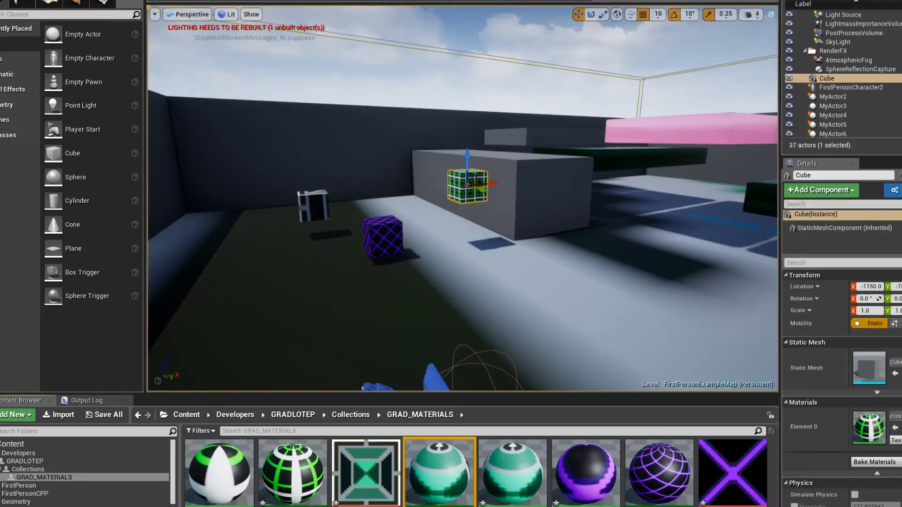
pyautogui.click(463, 184)
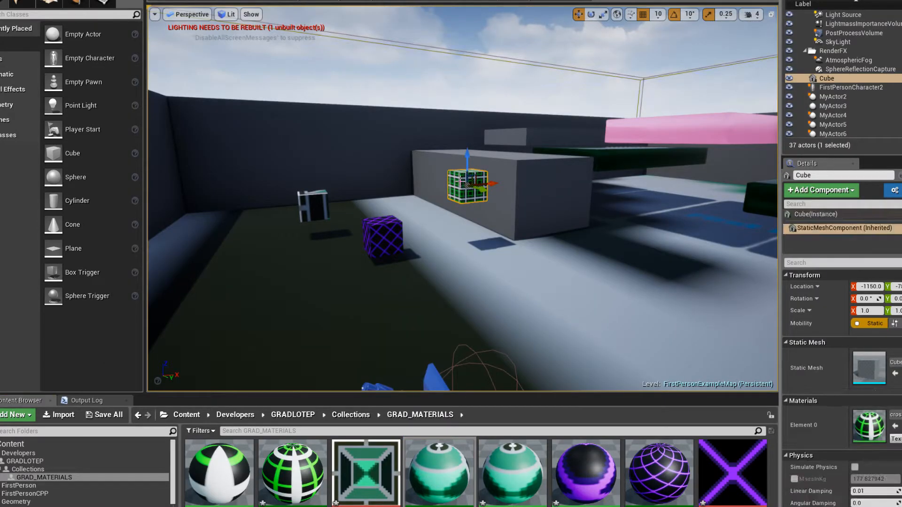
pyautogui.doubleClick(291, 475)
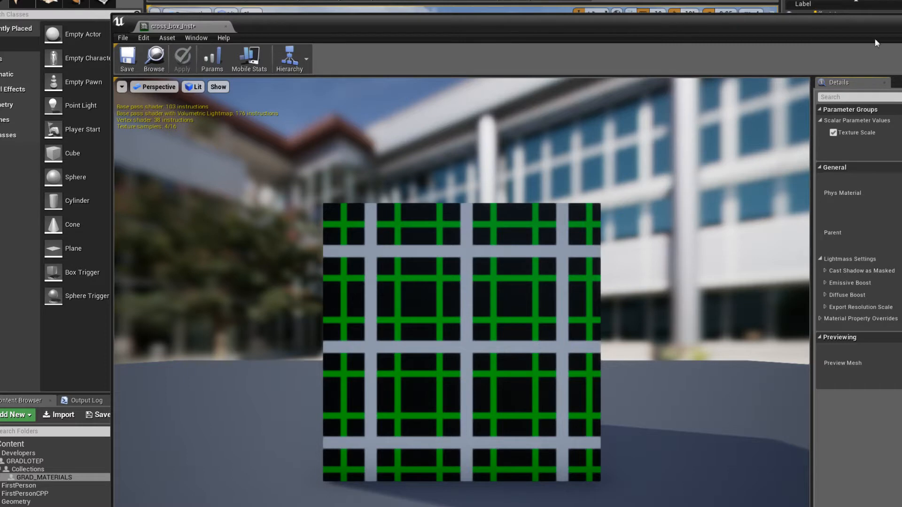
pyautogui.moveTo(875, 38); pyautogui.dragTo(901, 58)
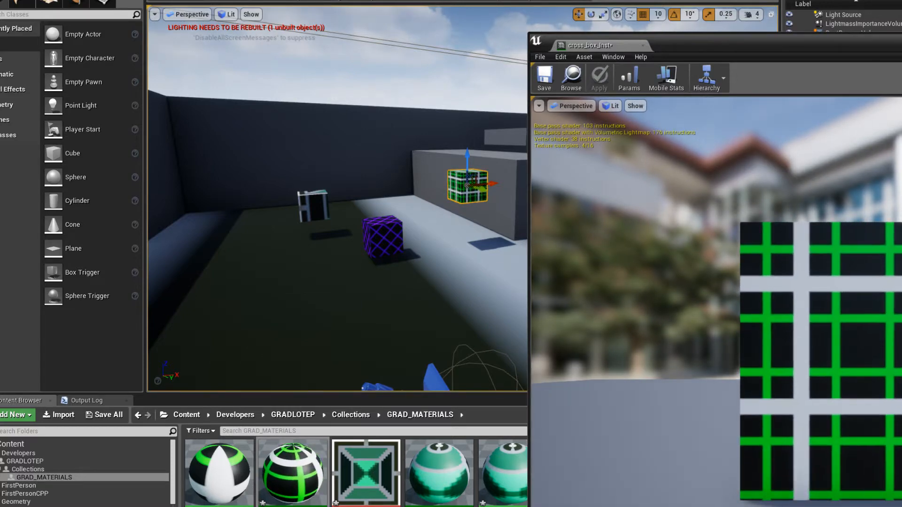
pyautogui.click(310, 200)
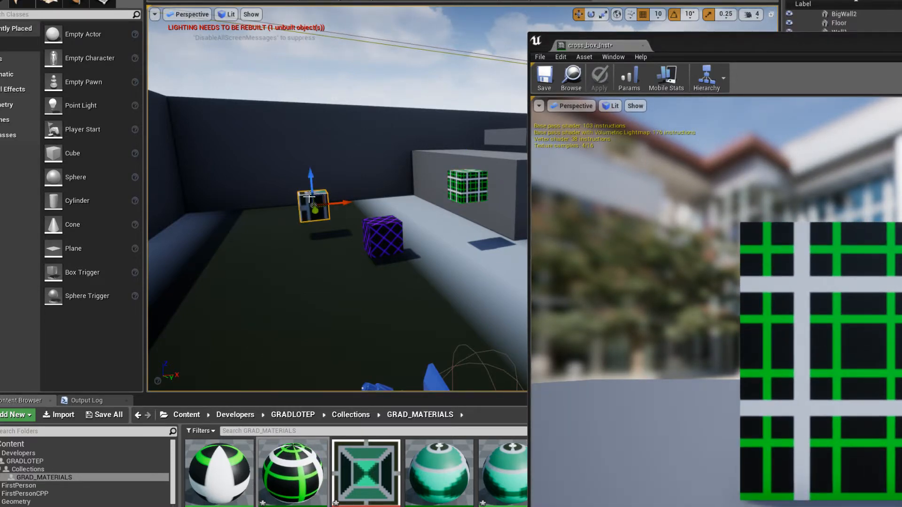
pyautogui.moveTo(672, 43); pyautogui.dragTo(562, 35)
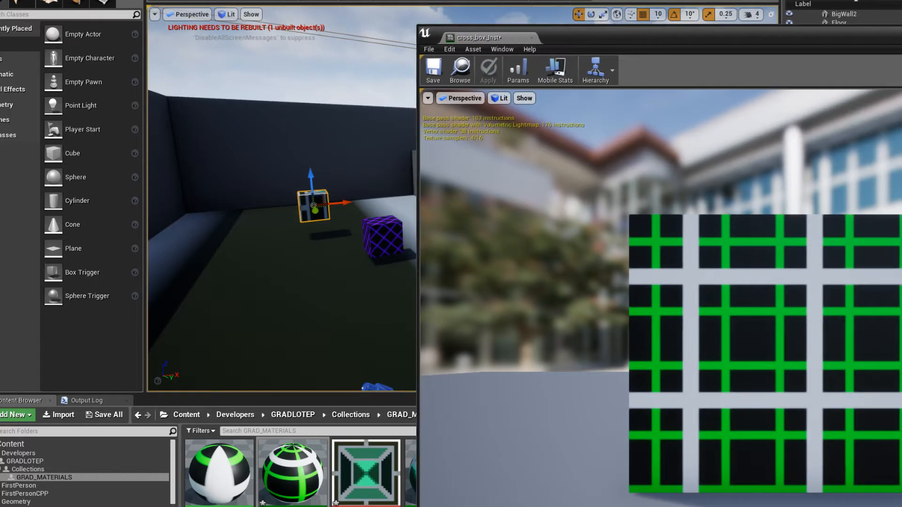
pyautogui.click(533, 36)
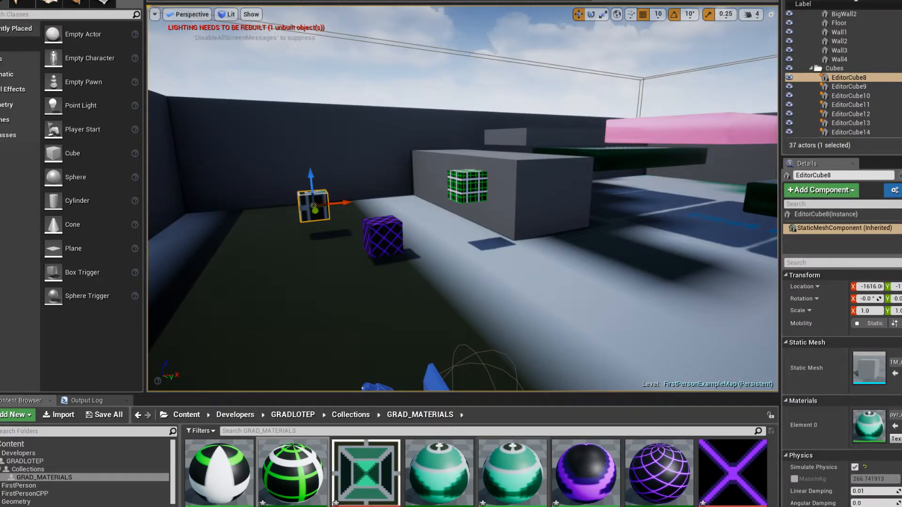
# Raise the TextureScale of pyr_cube_inst so many small tiles cover EditorCube8, and save the instance
pyautogui.click(444, 492)
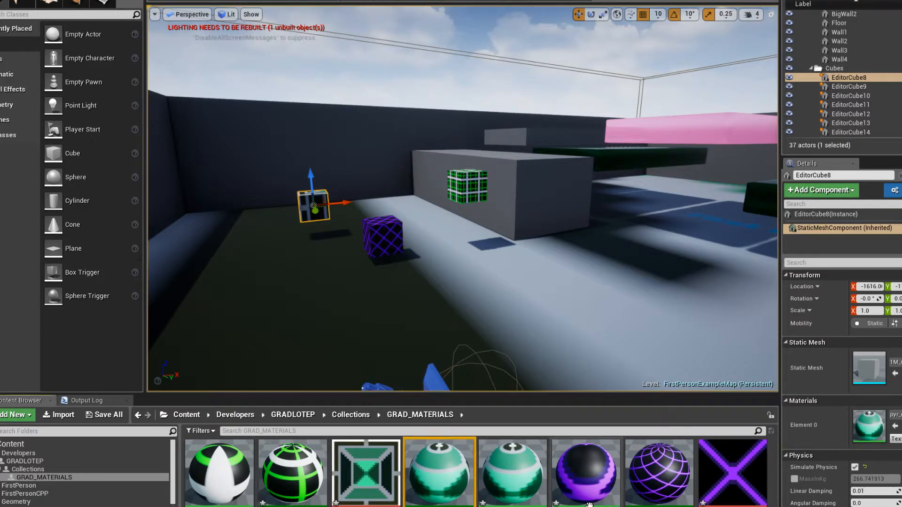
pyautogui.doubleClick(523, 498)
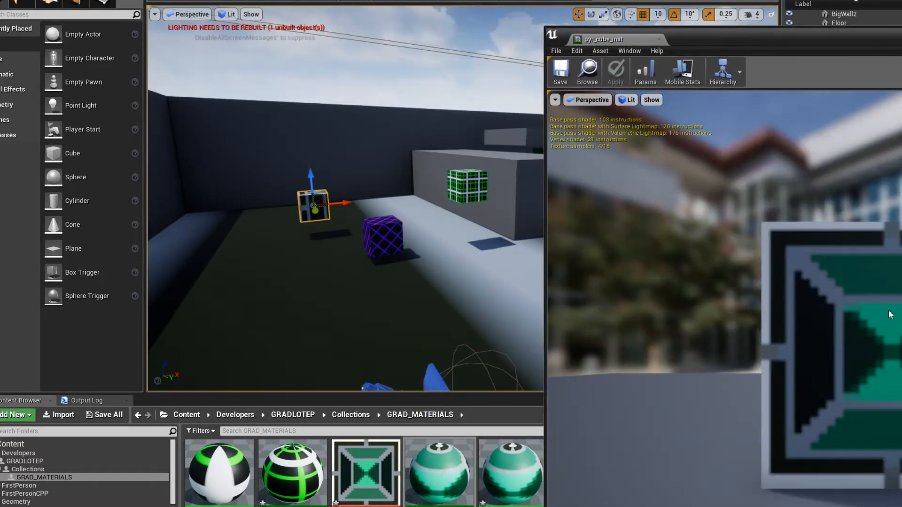
pyautogui.moveTo(709, 43); pyautogui.dragTo(663, 16)
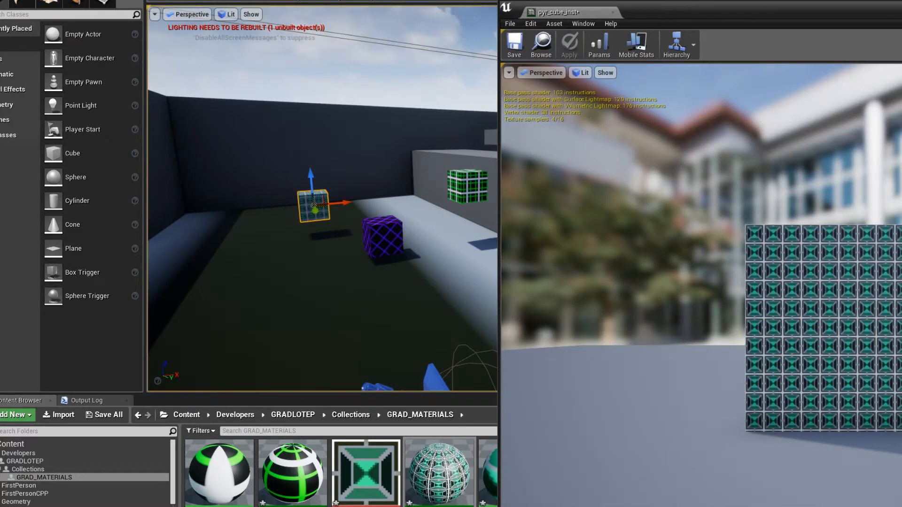
pyautogui.click(515, 44)
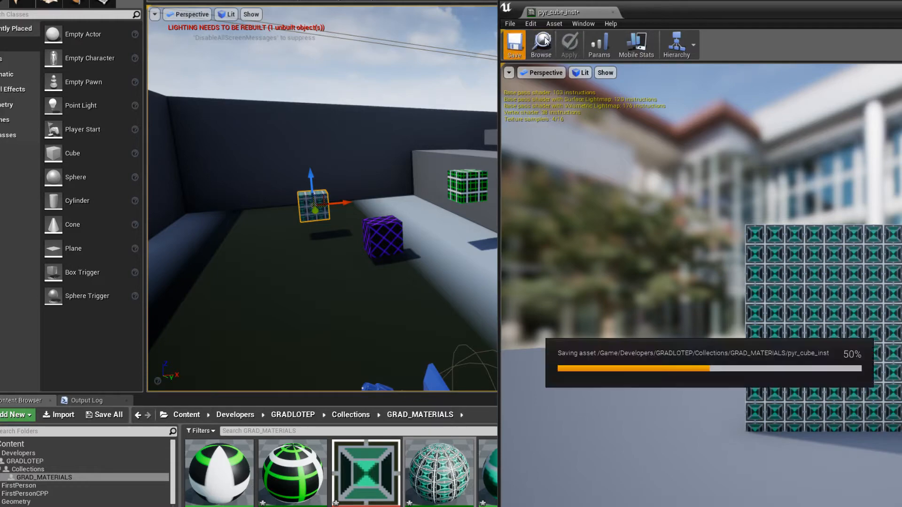
pyautogui.moveTo(705, 12); pyautogui.dragTo(522, 30)
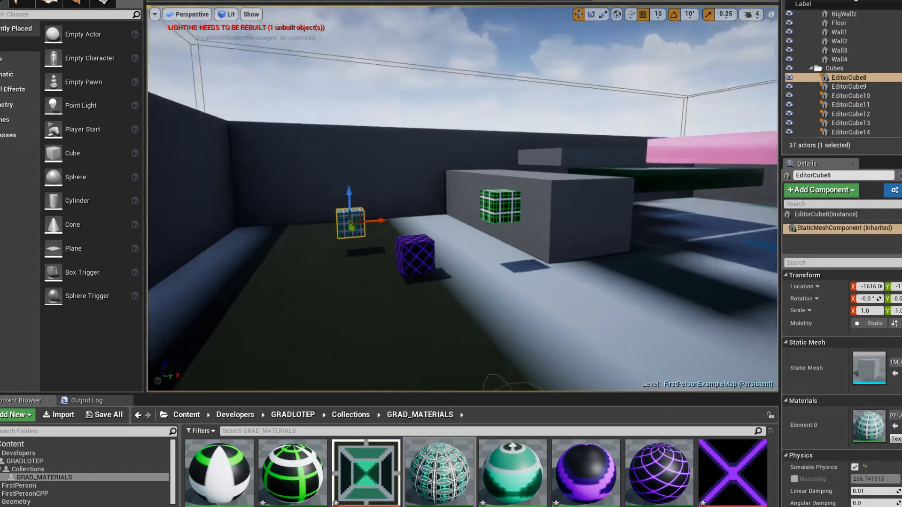
# Fly up to EditorCube8 and examine how the tiled pattern meets at the cube's vertical edge
pyautogui.press('w')
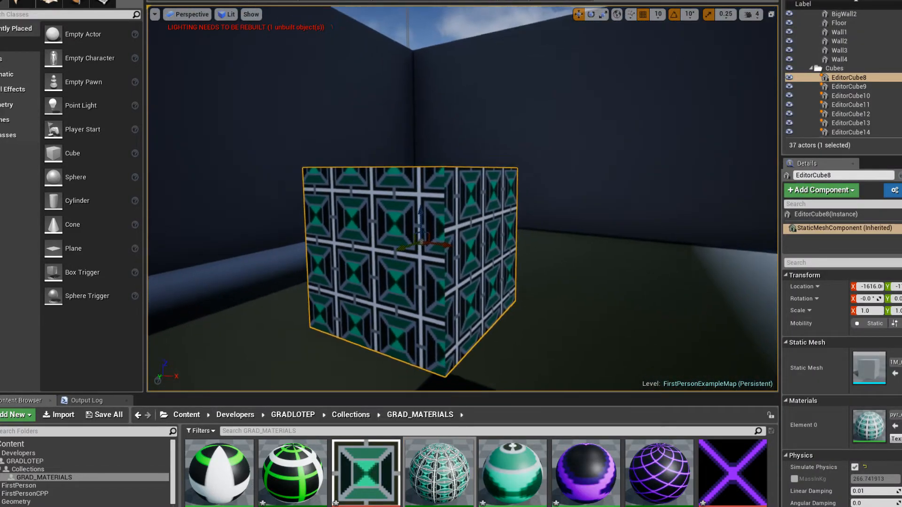
pyautogui.moveTo(462, 199)
pyautogui.mouseDown(button='right')
pyautogui.moveTo(331, 198)
pyautogui.moveTo(462, 199)
pyautogui.mouseUp(button='right')
pyautogui.press('a')
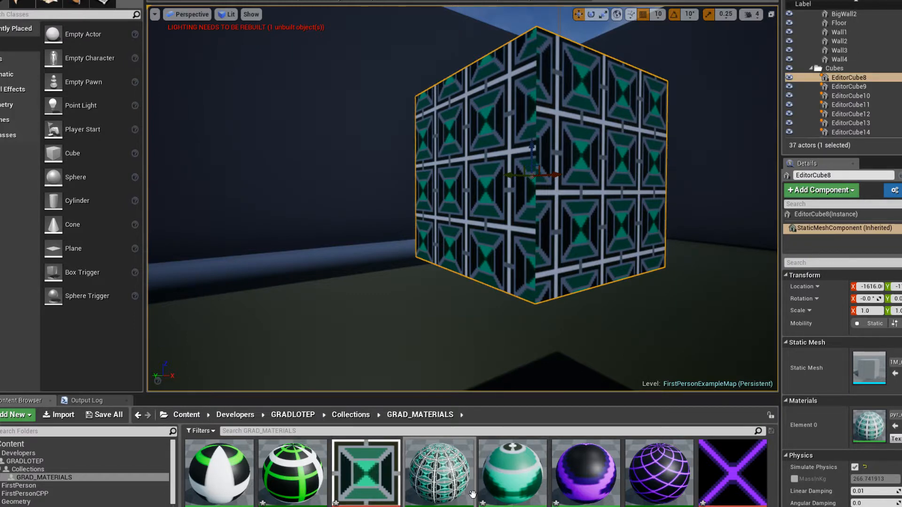
# Open the green pyramid texture used by the material and inspect the whole tile at different zoom levels
pyautogui.click(455, 476)
pyautogui.click(365, 473)
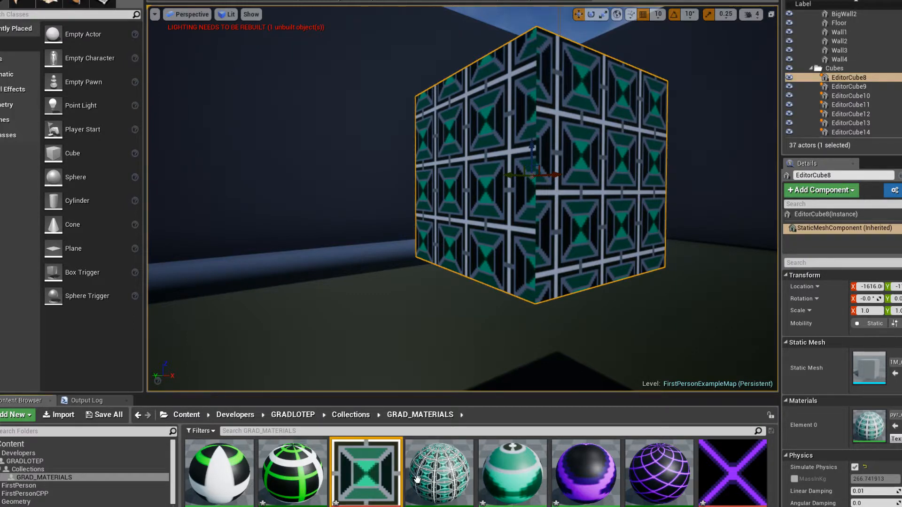
pyautogui.doubleClick(369, 468)
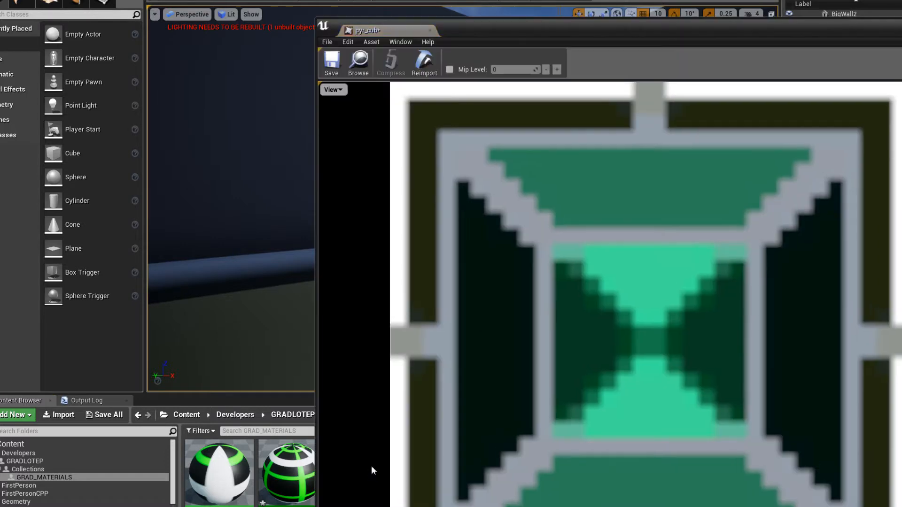
pyautogui.scroll(-5, 665, 341)
pyautogui.scroll(2, 603, 244)
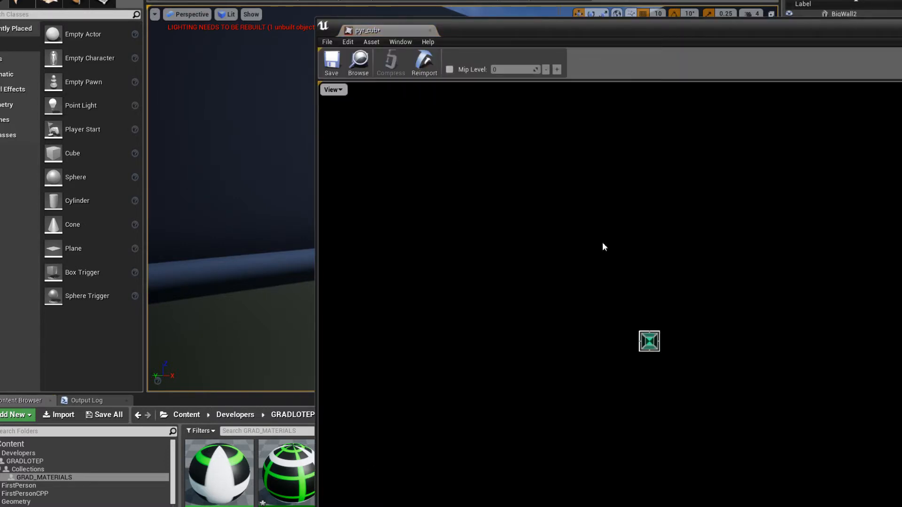
pyautogui.scroll(3, 668, 276)
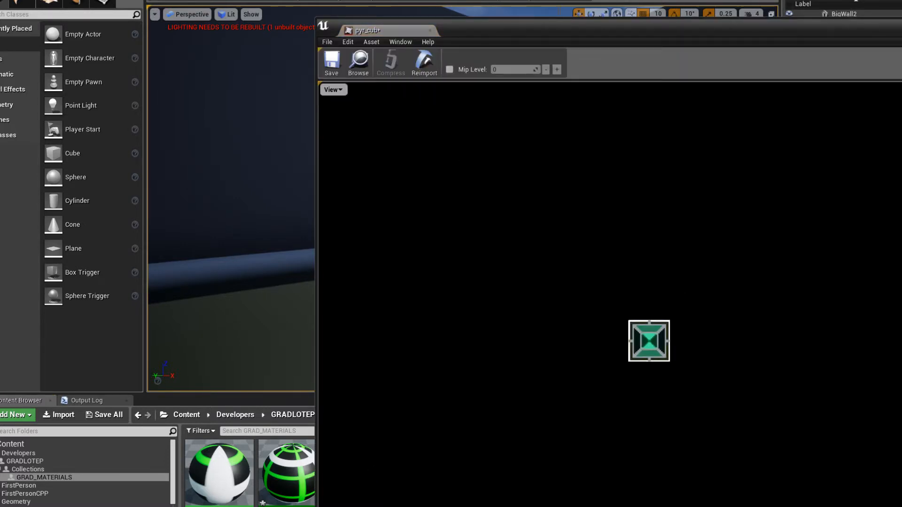
pyautogui.hotkey('alt', 'F4')
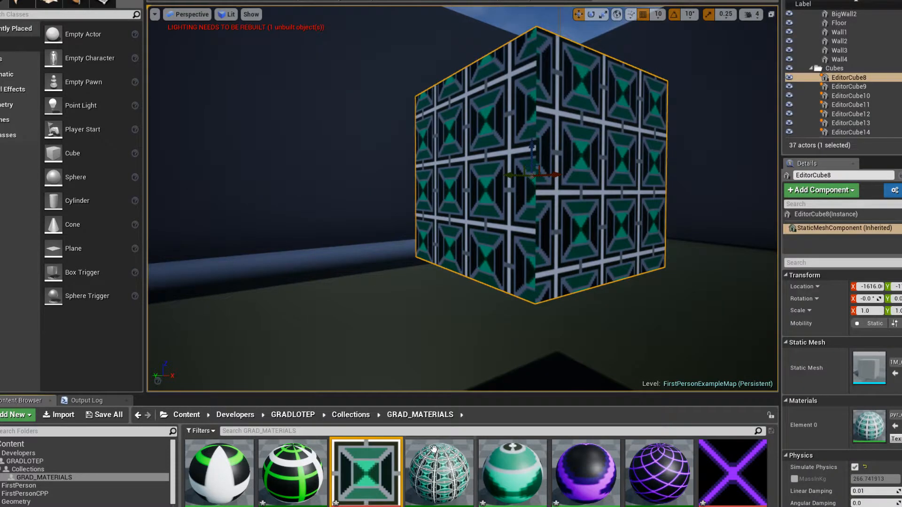
# Open the pyr_cube_MAT and cross_box materials and compare the tiling settings of their TexCoord nodes
pyautogui.doubleClick(509, 487)
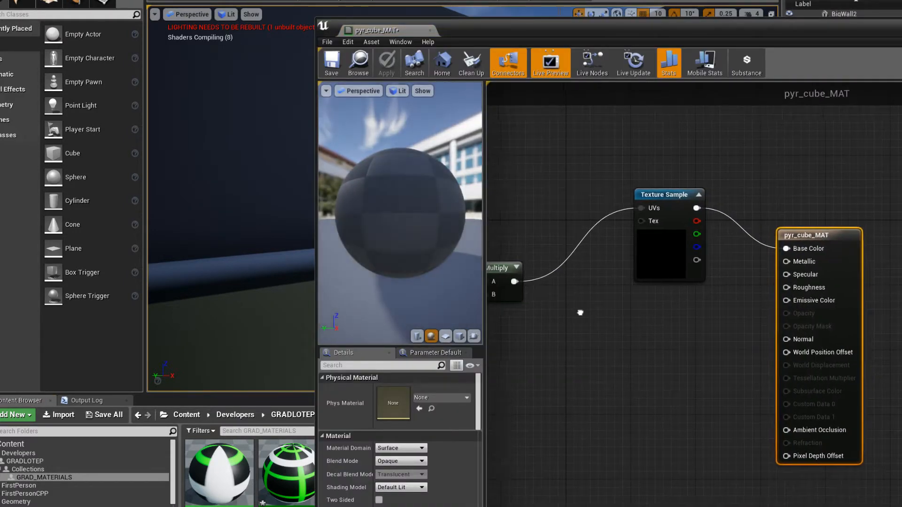
pyautogui.moveTo(580, 312); pyautogui.dragTo(781, 311, button='right')
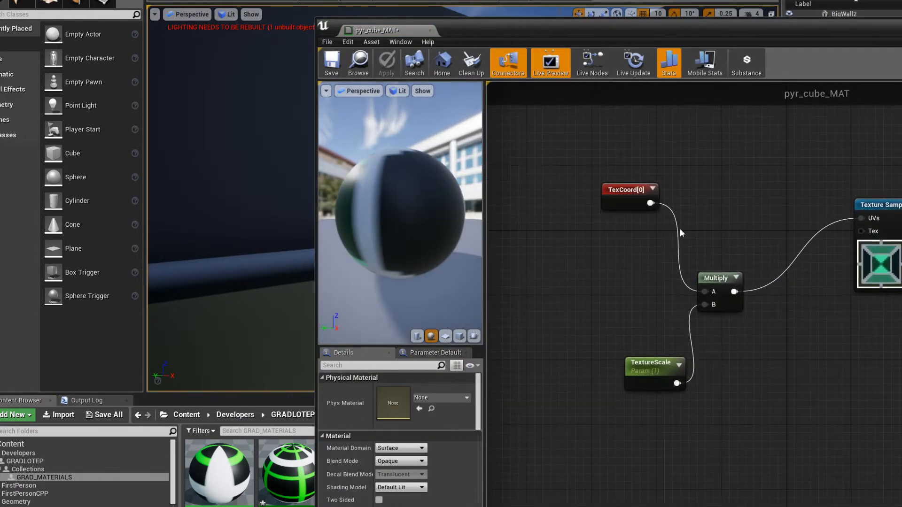
pyautogui.click(625, 199)
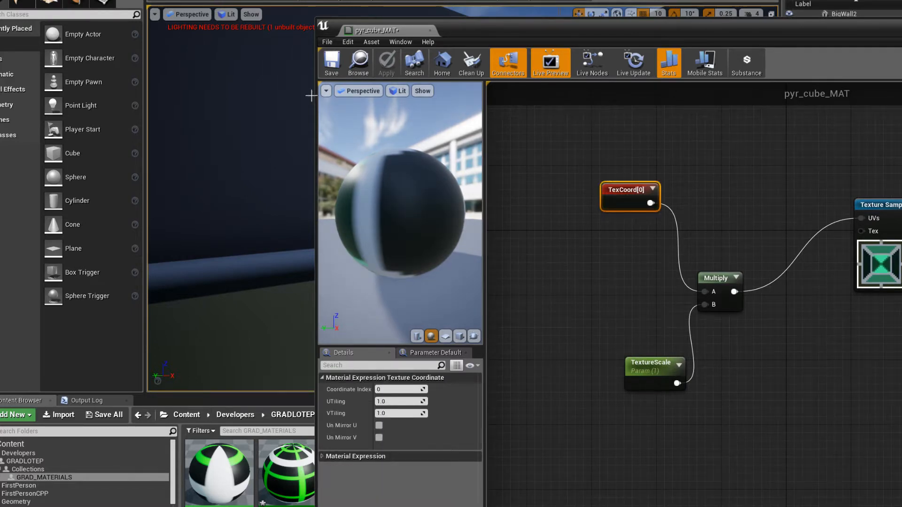
pyautogui.doubleClick(219, 474)
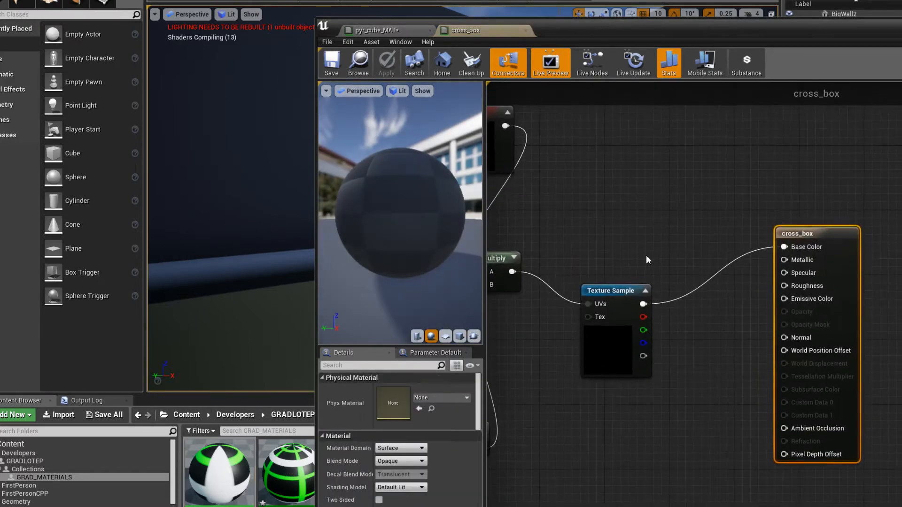
pyautogui.moveTo(619, 173); pyautogui.dragTo(827, 212, button='right')
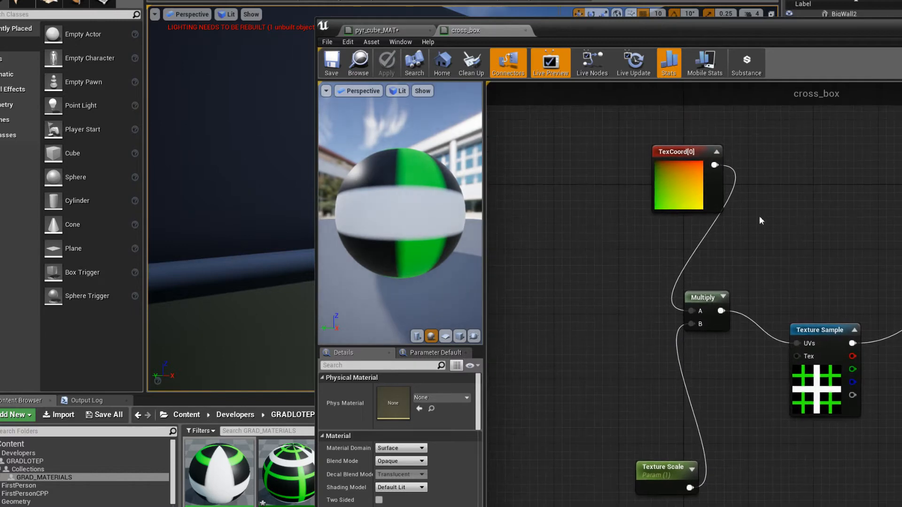
pyautogui.click(691, 183)
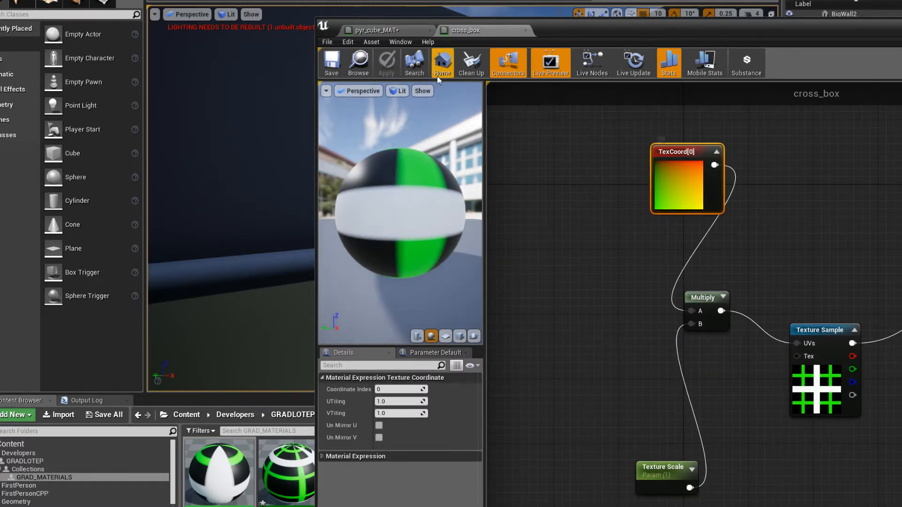
# Compare the settings of the texture scale parameter in pyr_cube_MAT with those of the one in cross_box
pyautogui.click(387, 30)
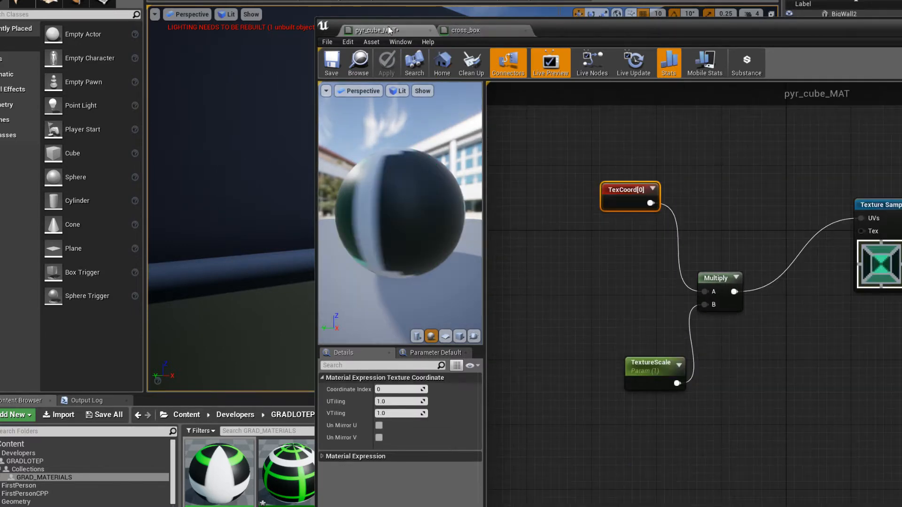
pyautogui.click(648, 388)
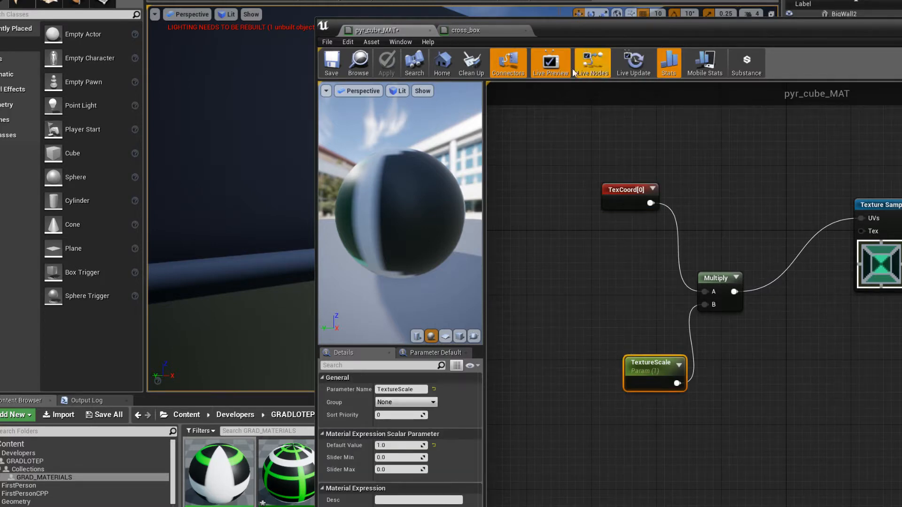
pyautogui.click(476, 30)
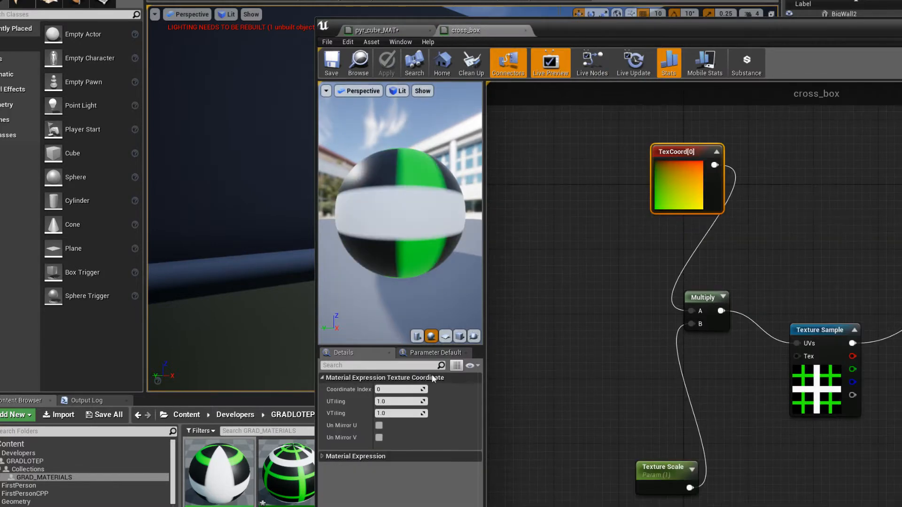
pyautogui.click(657, 478)
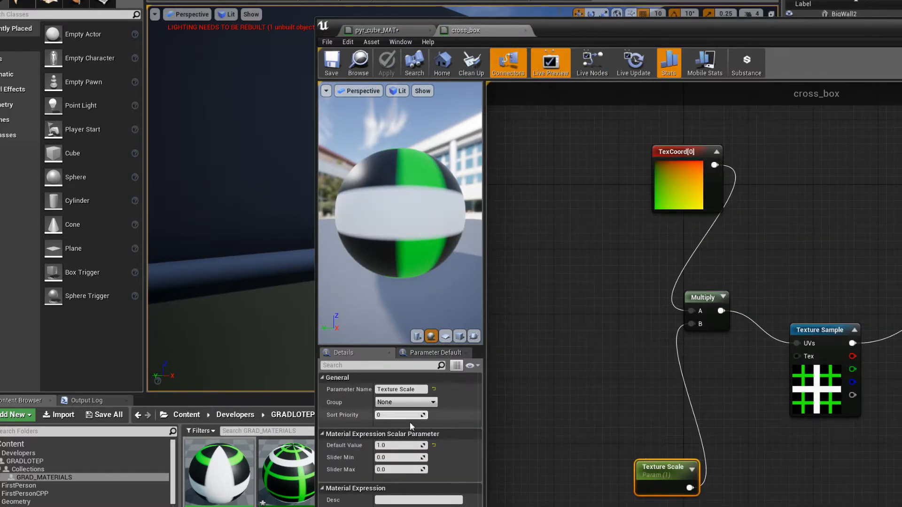
# Recheck the group, default value and slider limits of the texture scale parameters in pyr_cube_MAT and cross_box
pyautogui.click(363, 30)
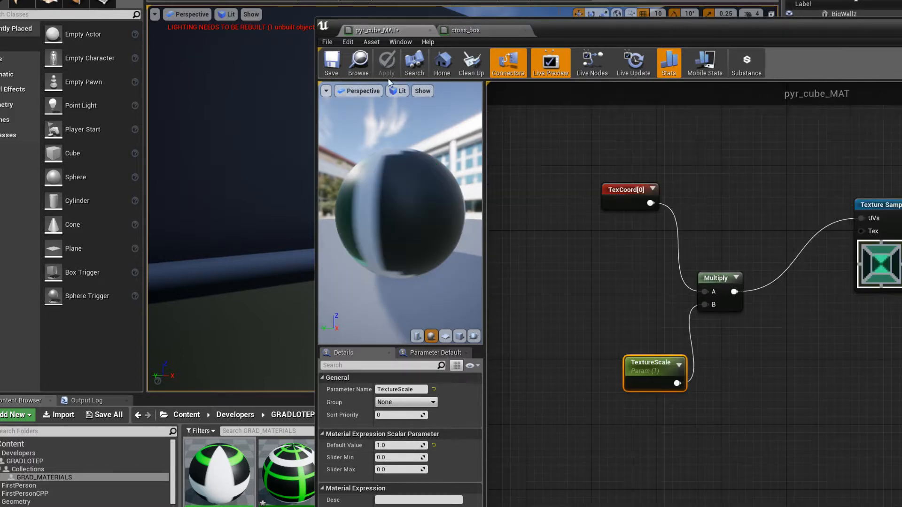
pyautogui.click(471, 30)
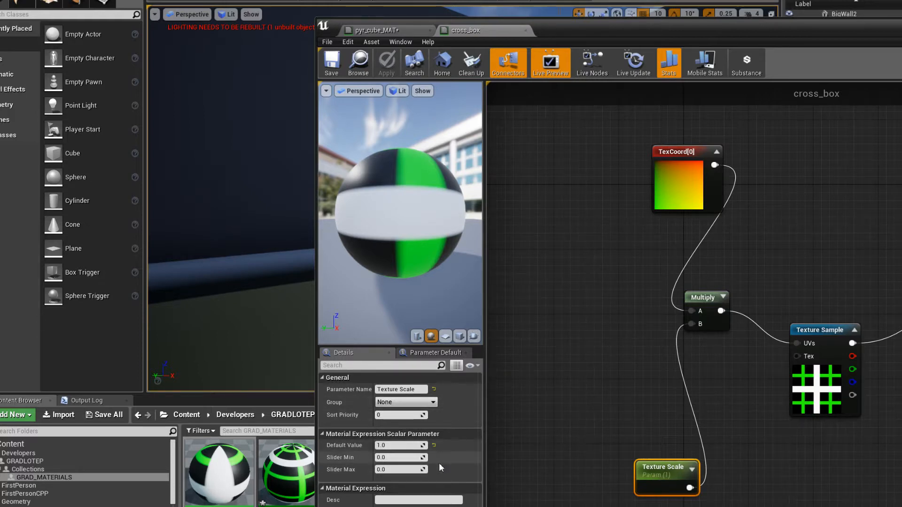
pyautogui.click(382, 33)
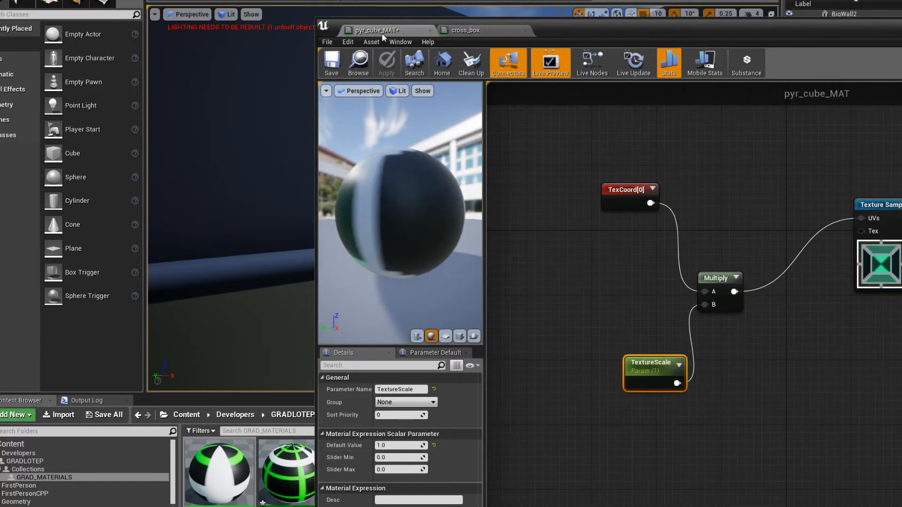
pyautogui.click(433, 403)
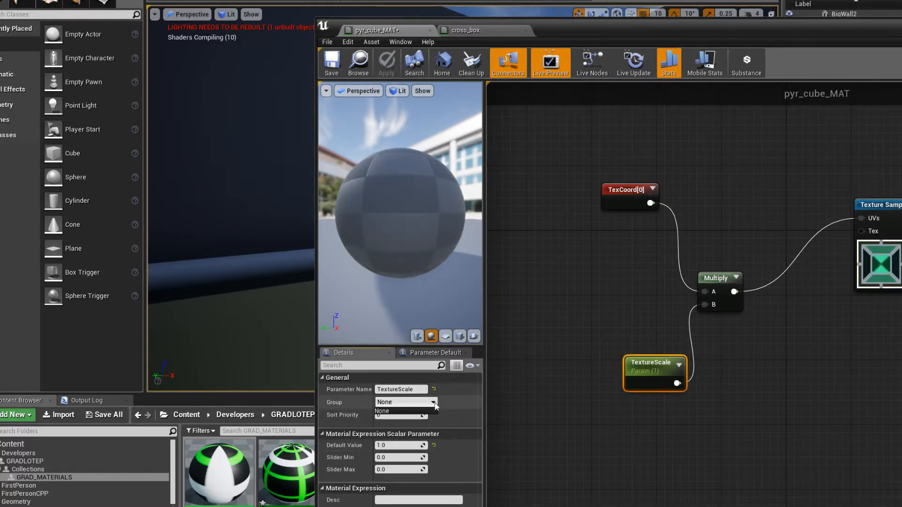
pyautogui.click(455, 402)
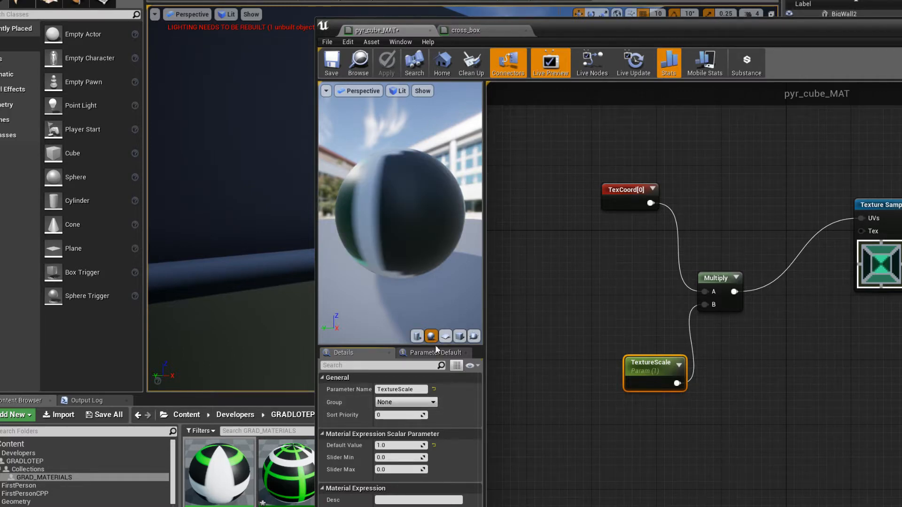
# Preview pyr_cube_MAT on a cube and show the whole front face
pyautogui.click(460, 337)
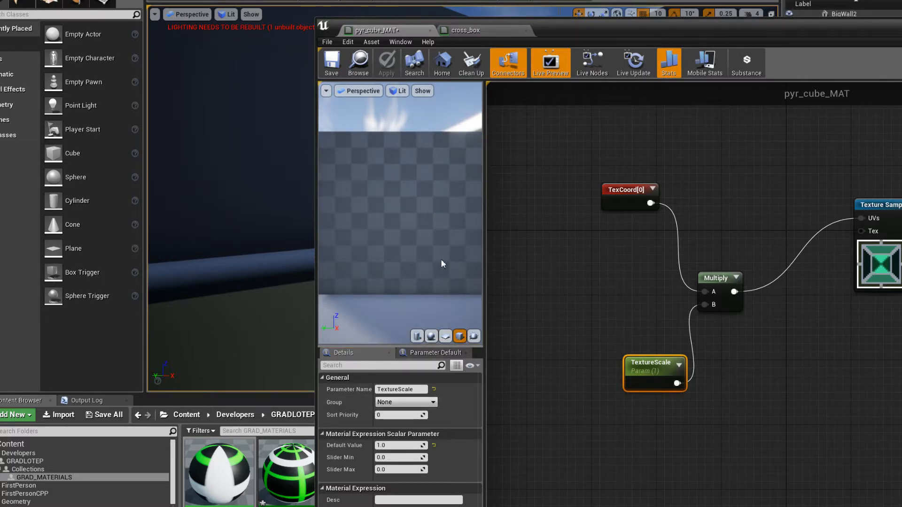
pyautogui.scroll(-3, 441, 237)
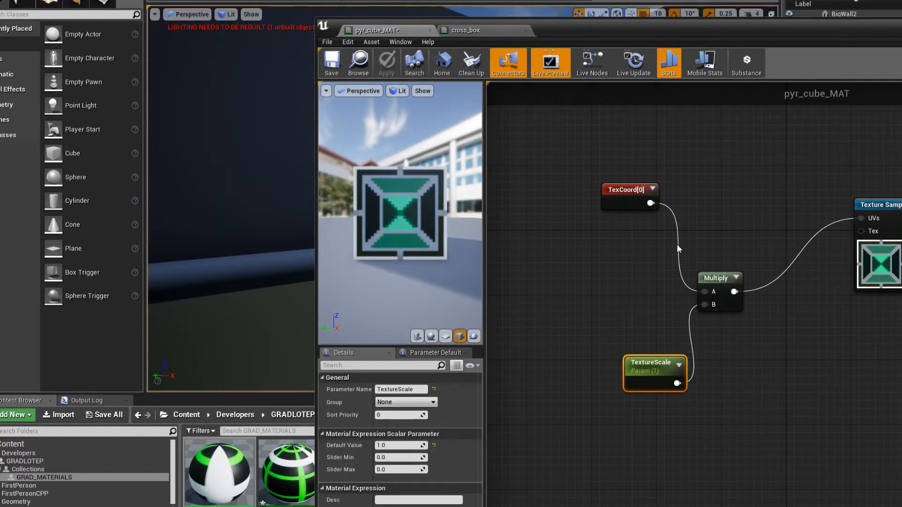
# Compare the Multiply and Texture Sample nodes of pyr_cube_MAT and the overall node layout with those of cross_box
pyautogui.click(719, 303)
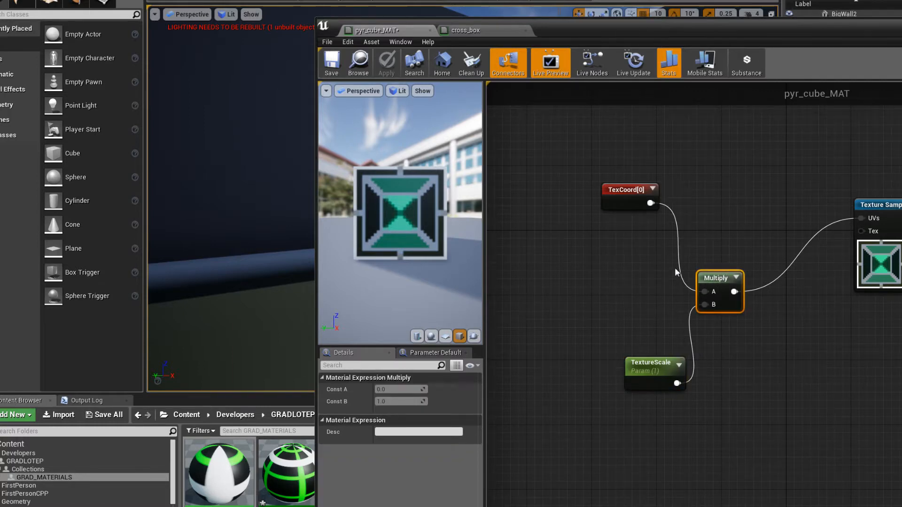
pyautogui.click(890, 205)
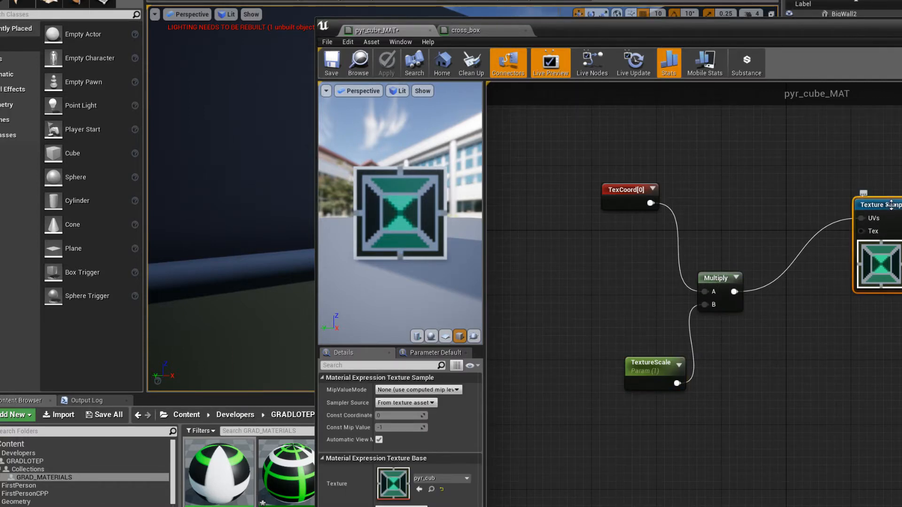
pyautogui.click(492, 31)
pyautogui.click(840, 355)
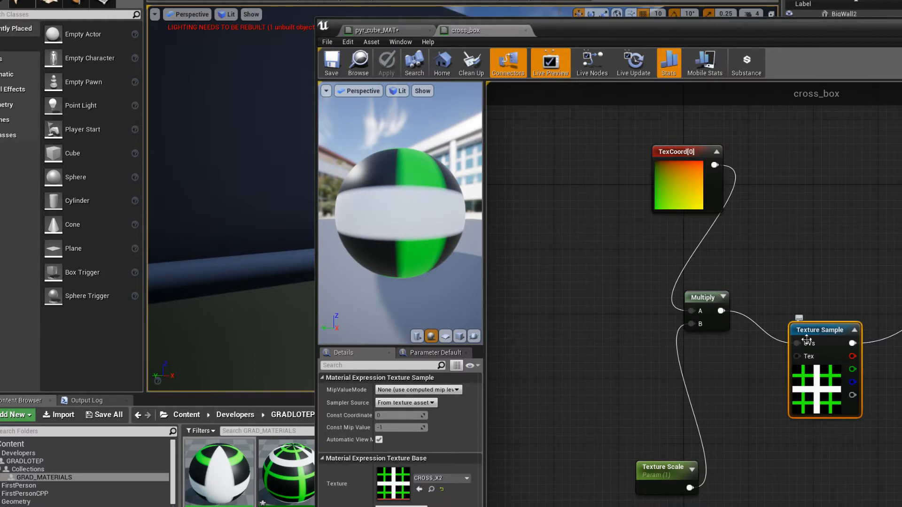
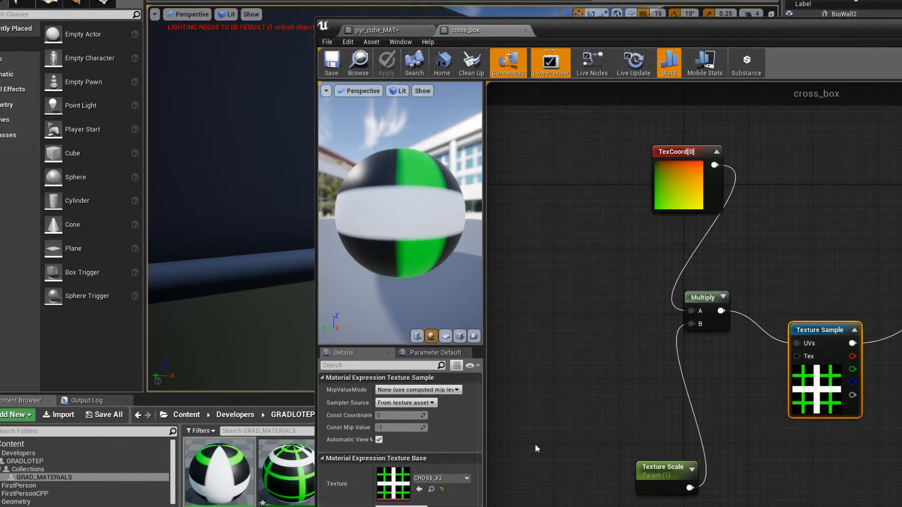
pyautogui.click(401, 29)
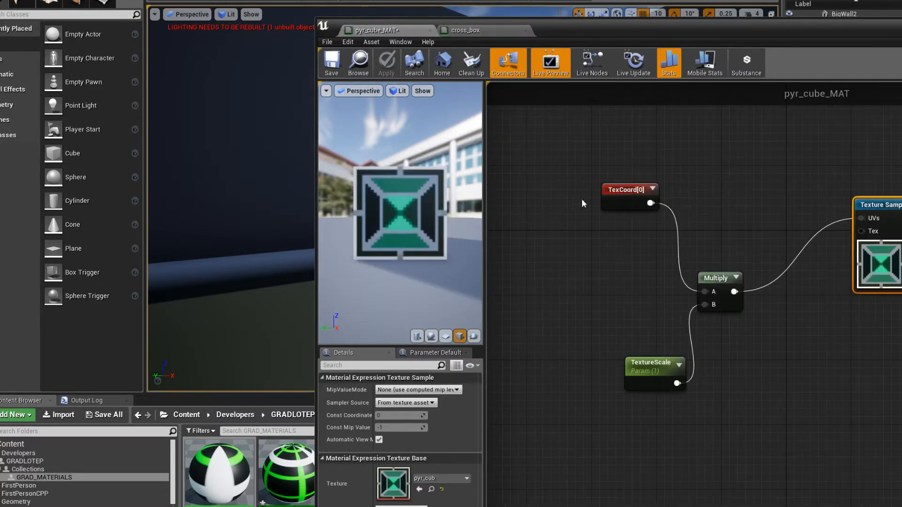
pyautogui.click(500, 29)
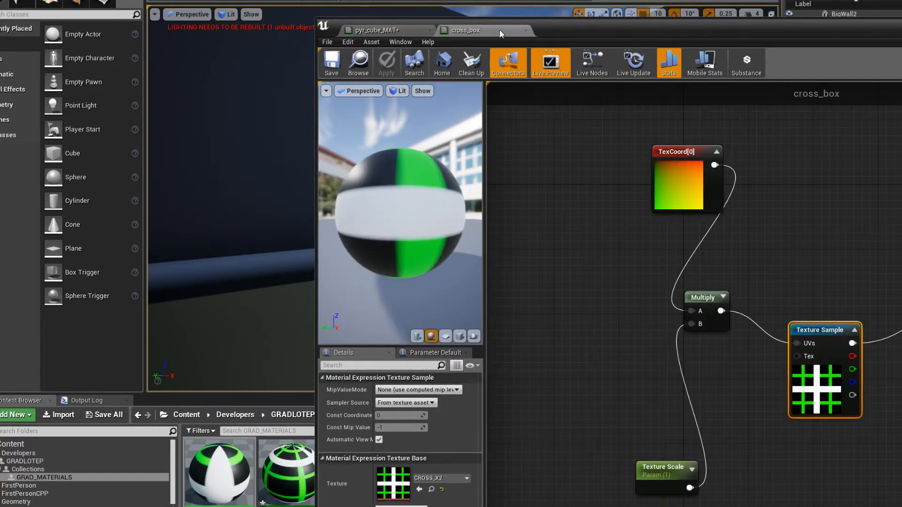
pyautogui.click(390, 31)
pyautogui.click(466, 31)
pyautogui.click(397, 36)
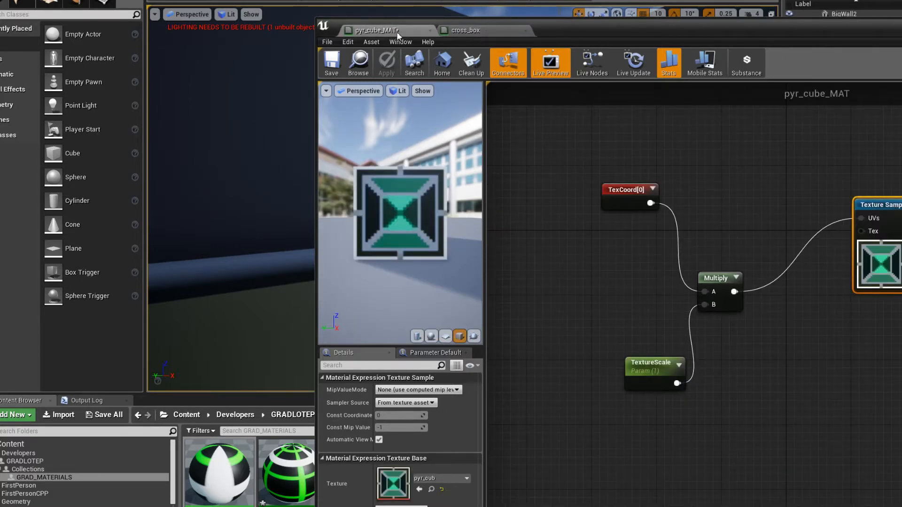
# Review the TexCoord, Multiply and TextureScale nodes of pyr_cube_MAT and save the material
pyautogui.click(630, 188)
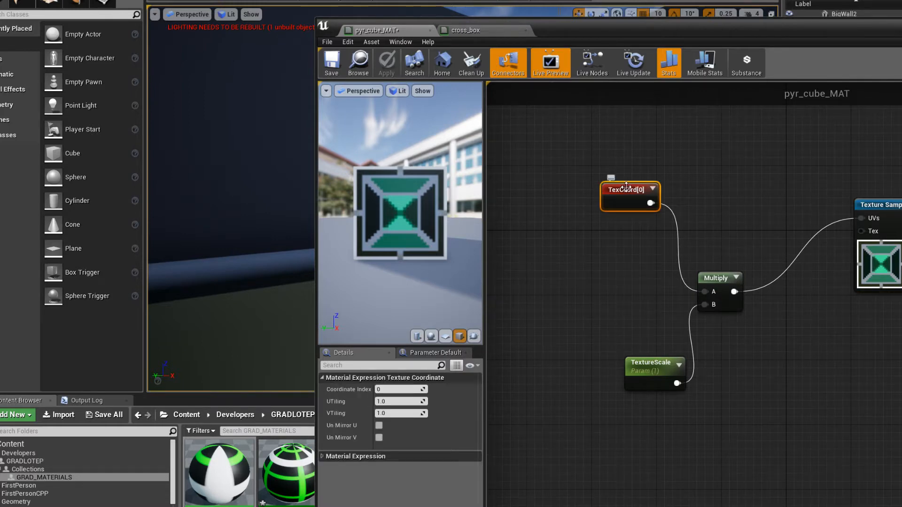
pyautogui.click(710, 281)
pyautogui.click(637, 194)
pyautogui.click(657, 363)
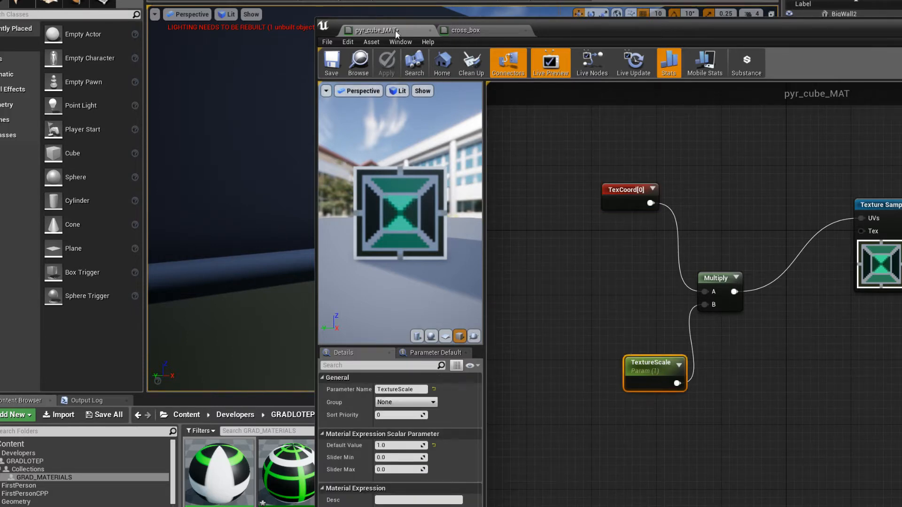
pyautogui.click(332, 64)
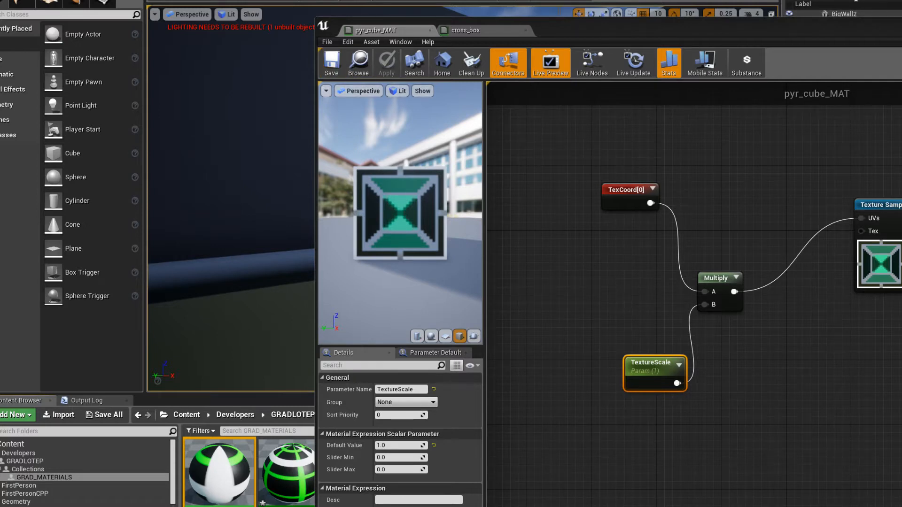
# Return to the level and reapply the pyr_cube material instance to EditorCube8
pyautogui.hotkey('alt', 'Tab')
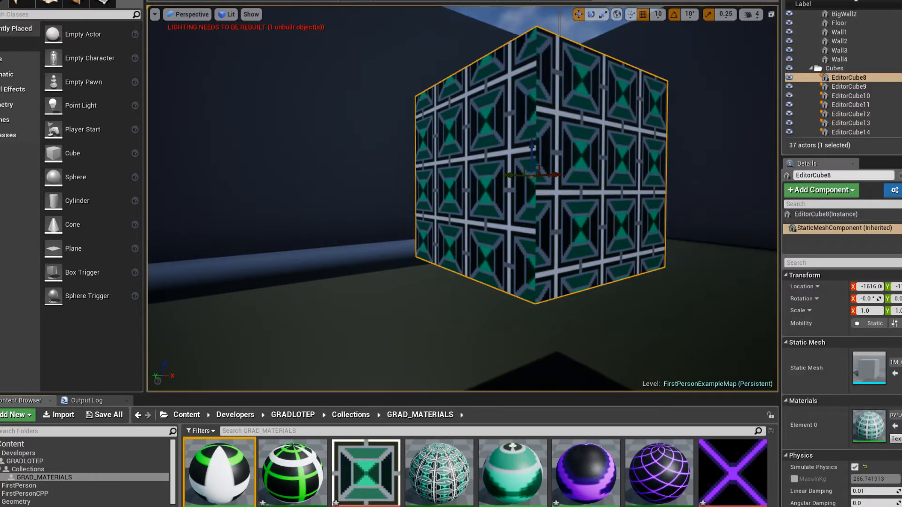
pyautogui.click(452, 489)
pyautogui.moveTo(454, 487); pyautogui.dragTo(534, 199)
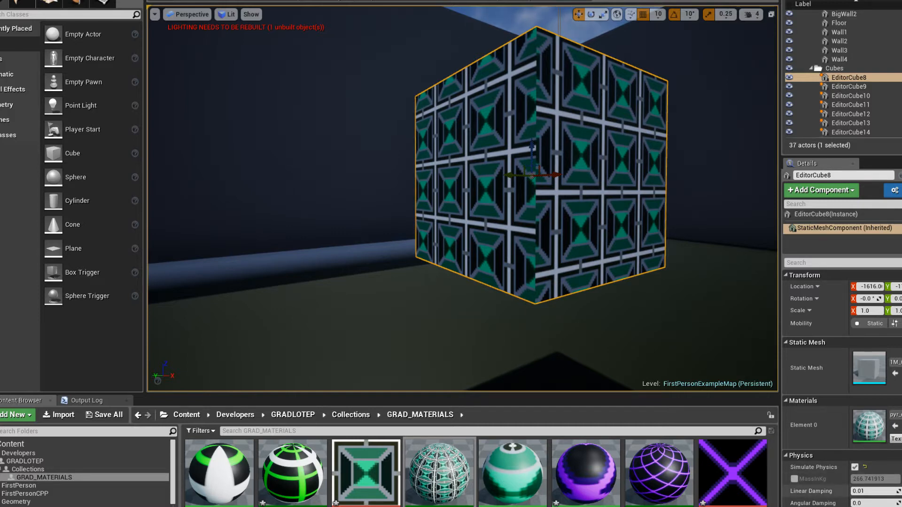
# Set EditorCube8's linear damping to 0.307143 and look through its physics properties
pyautogui.moveTo(870, 491); pyautogui.dragTo(887, 491)
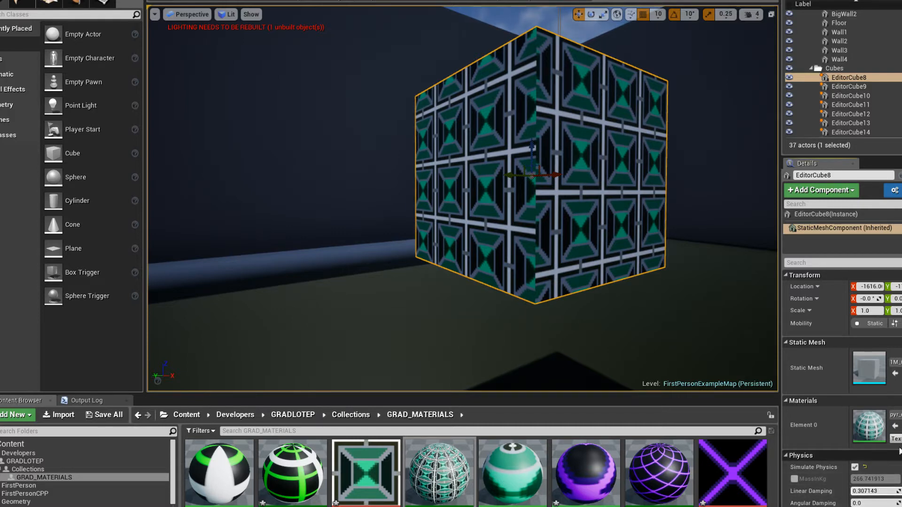
pyautogui.scroll(-5, 842, 388)
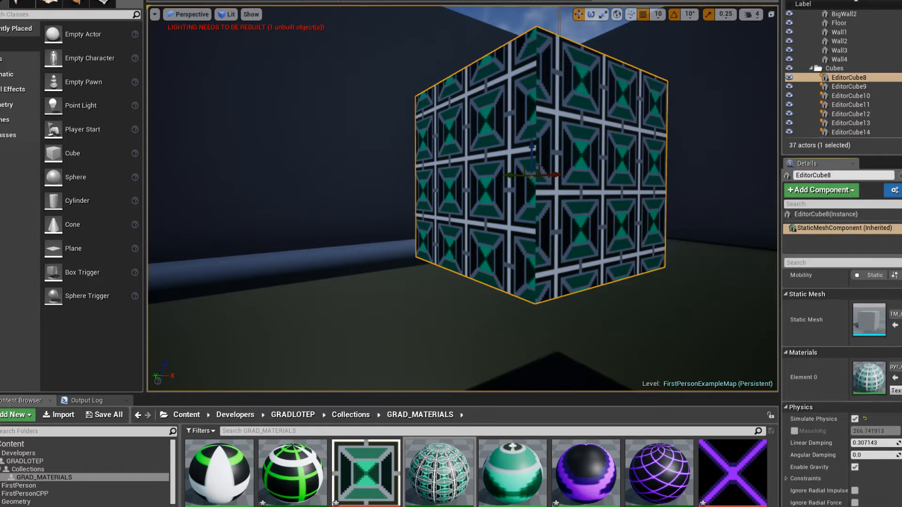
pyautogui.scroll(-1, 842, 387)
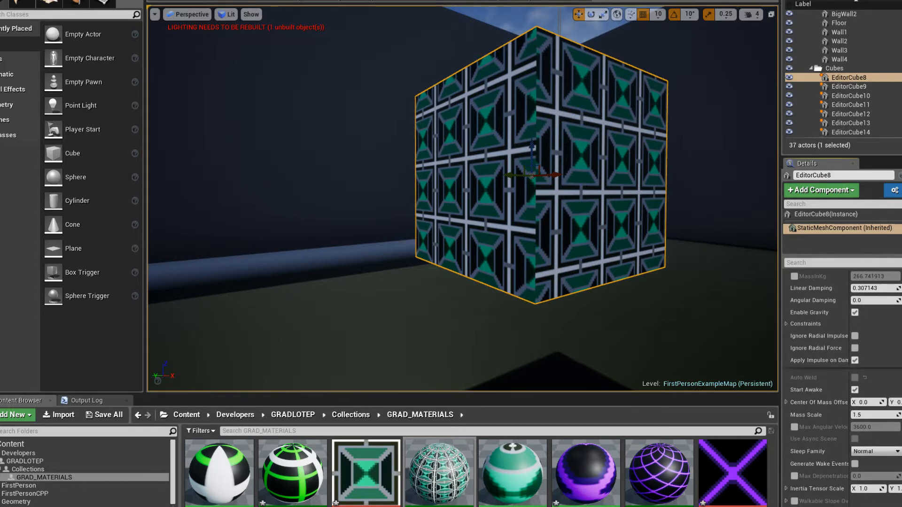
pyautogui.scroll(6, 841, 385)
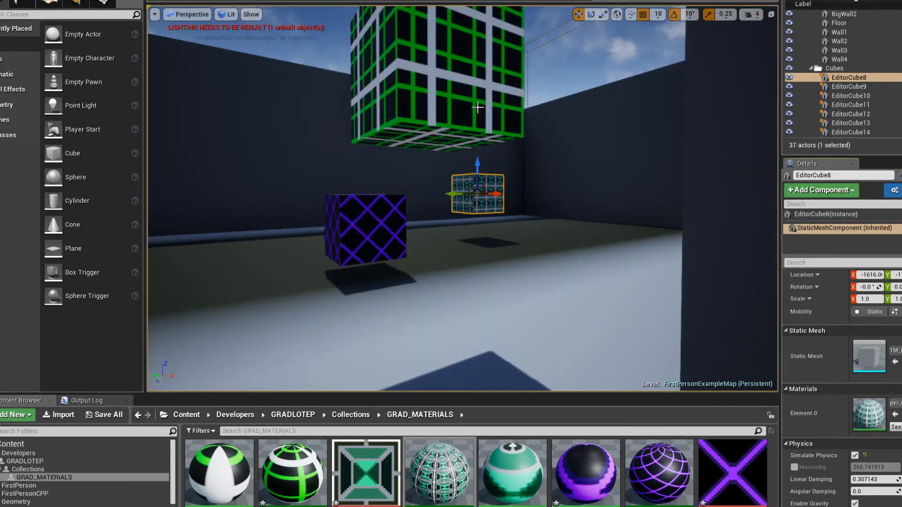
# Assign the pyr_cube material instance to the large floating Cube with the green cross pattern and examine the tiling at its edges
pyautogui.scroll(-4, 548, 157)
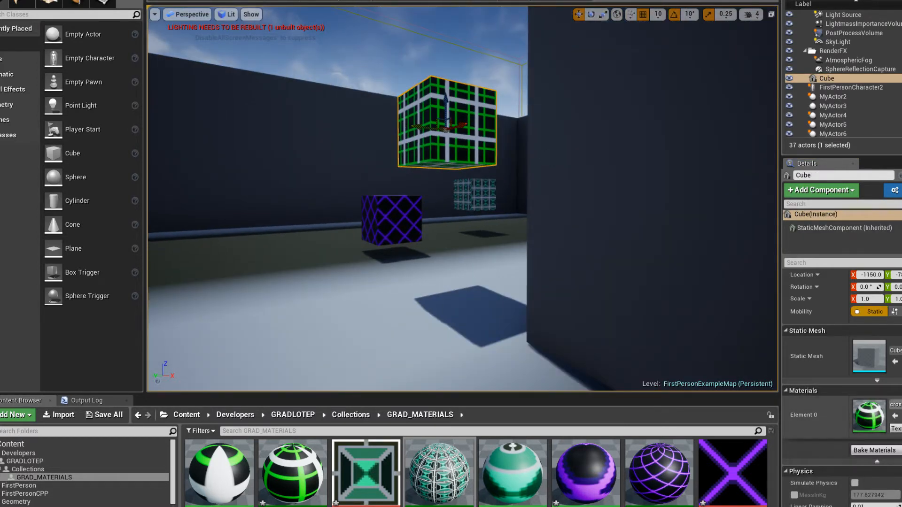
pyautogui.click(895, 404)
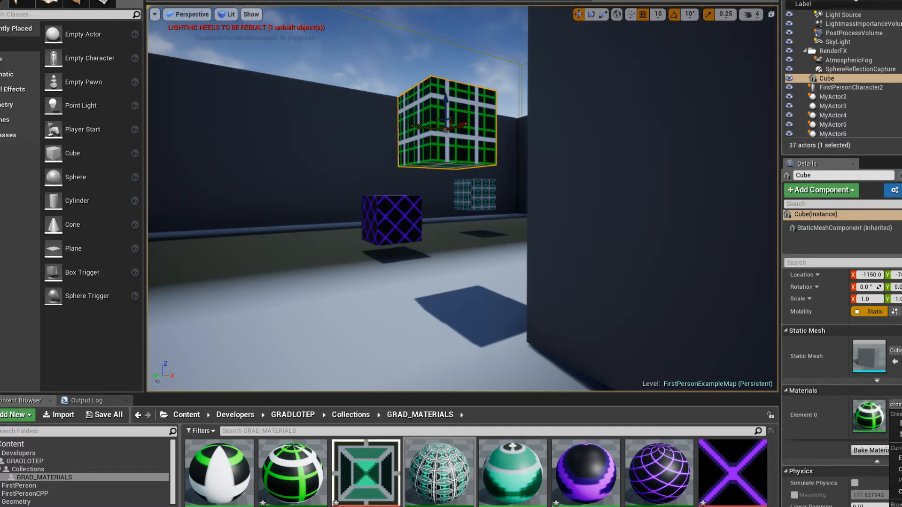
pyautogui.moveTo(463, 198); pyautogui.dragTo(523, 139, button='right')
pyautogui.moveTo(627, 292); pyautogui.dragTo(674, 273, button='right')
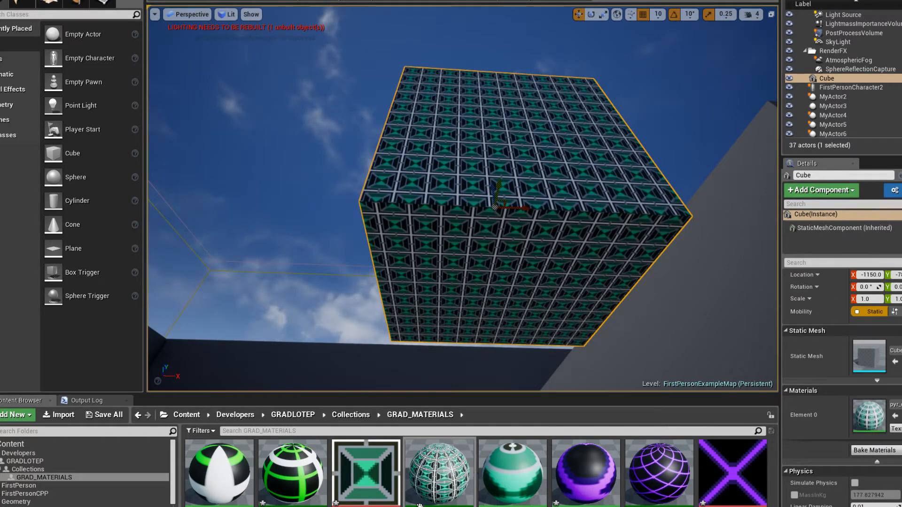
# Inspect the cross_box_Inst pattern across the edges of its preview cube, then save and close the instance
pyautogui.doubleClick(298, 487)
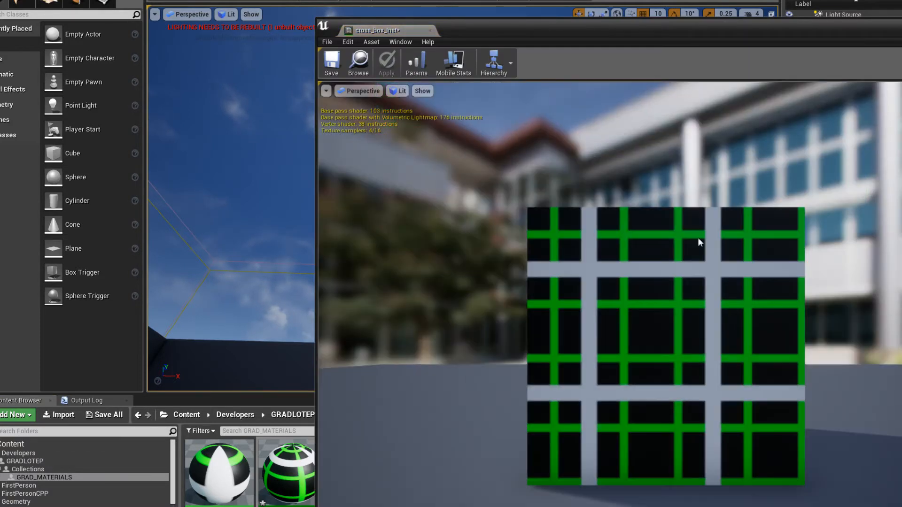
pyautogui.scroll(-3, 610, 295)
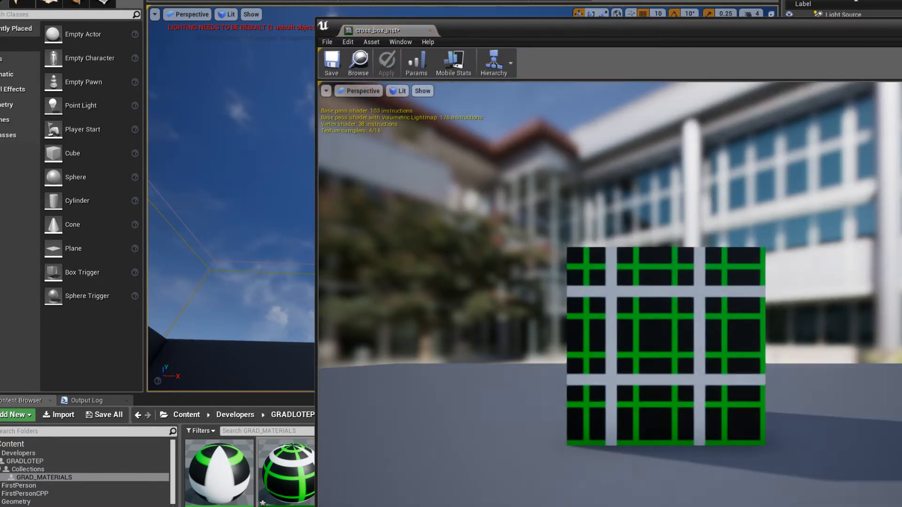
pyautogui.moveTo(610, 294); pyautogui.dragTo(738, 207)
pyautogui.moveTo(564, 231); pyautogui.dragTo(552, 254)
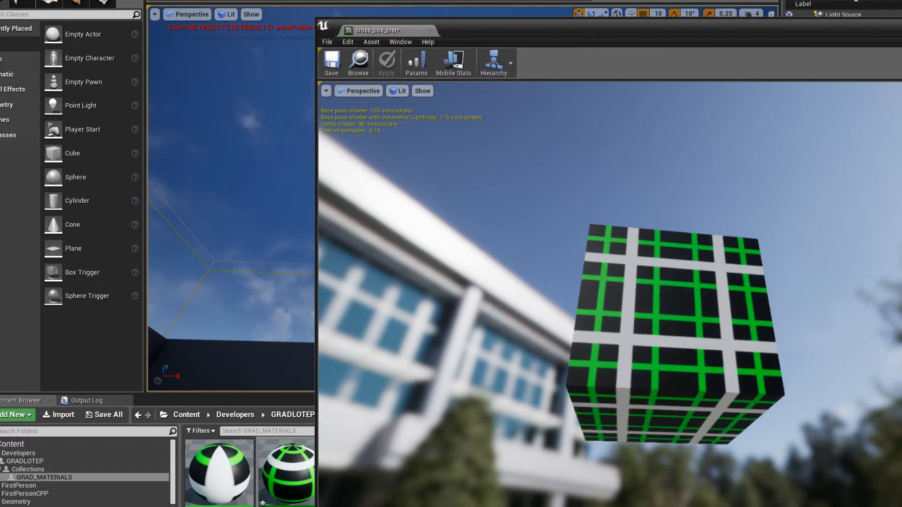
pyautogui.click(331, 61)
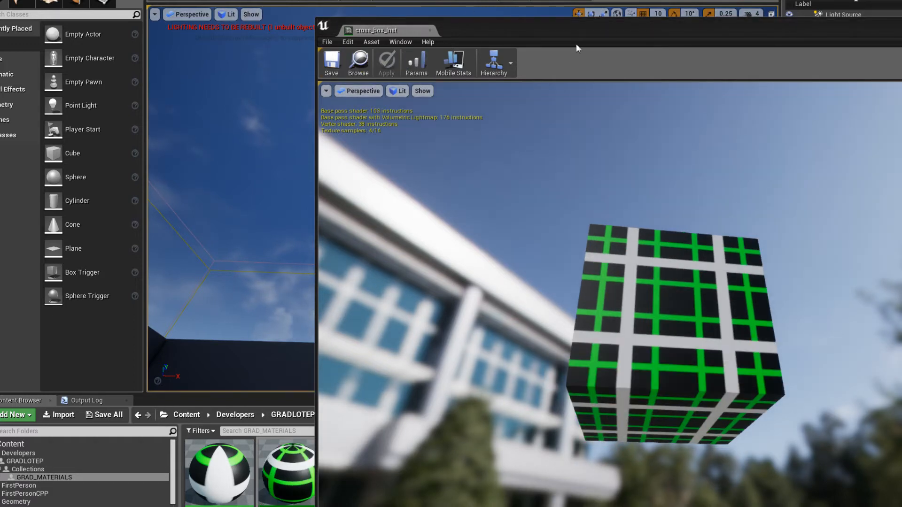
pyautogui.click(897, 24)
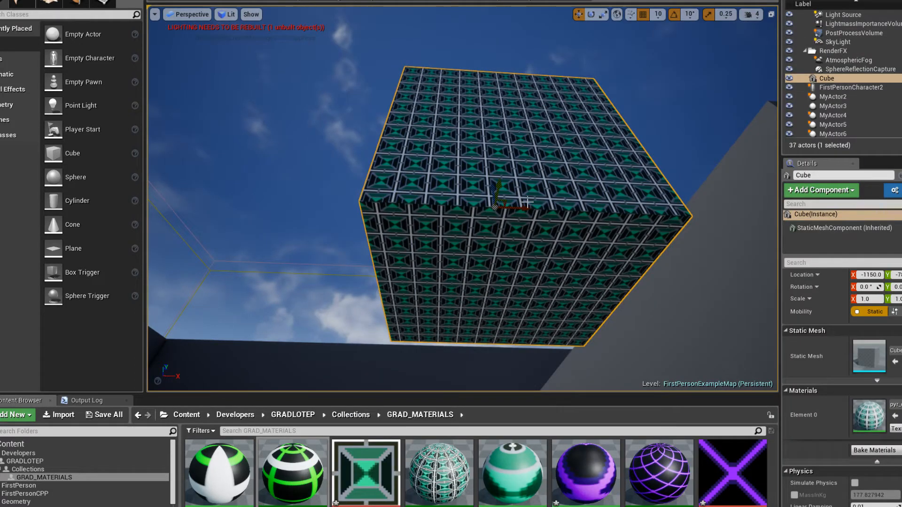
# Reduce the texture scale of pyr_cube_inst until whole tiles fit each face of the preview cube, and save the instance
pyautogui.doubleClick(446, 469)
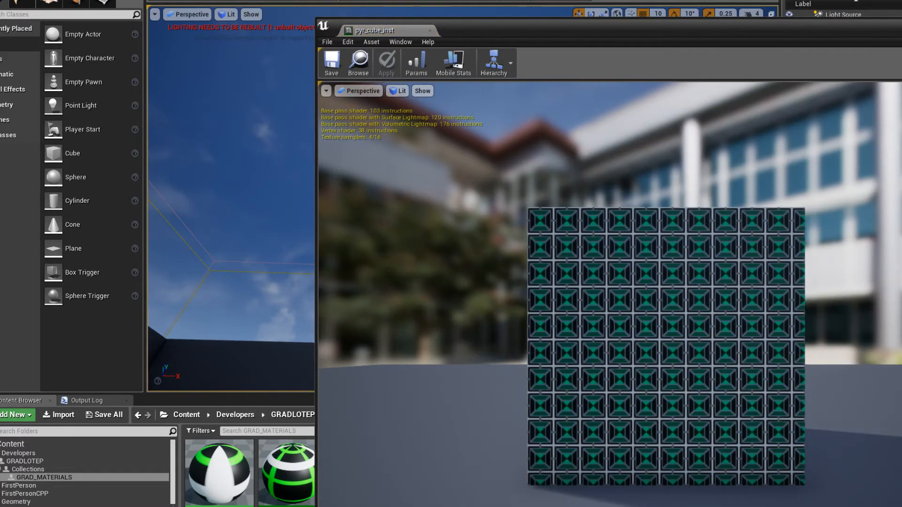
pyautogui.press('Return')
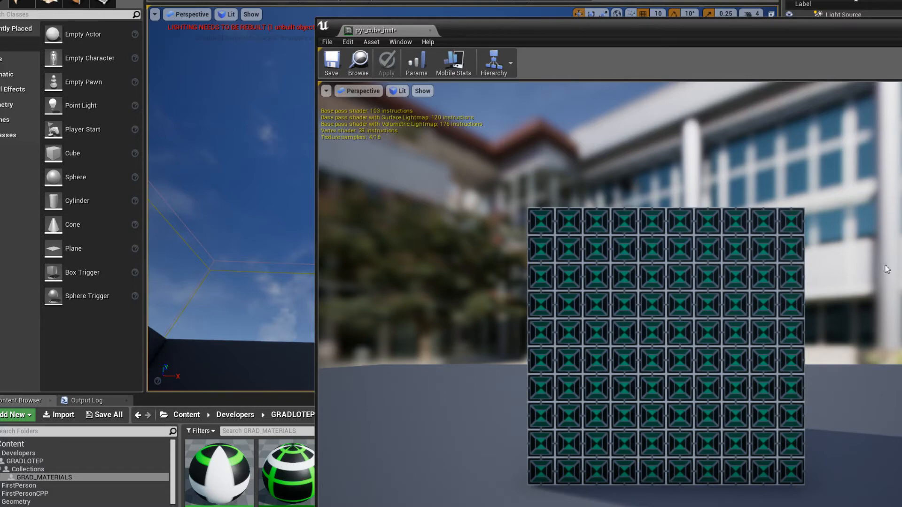
pyautogui.moveTo(804, 369); pyautogui.dragTo(649, 266)
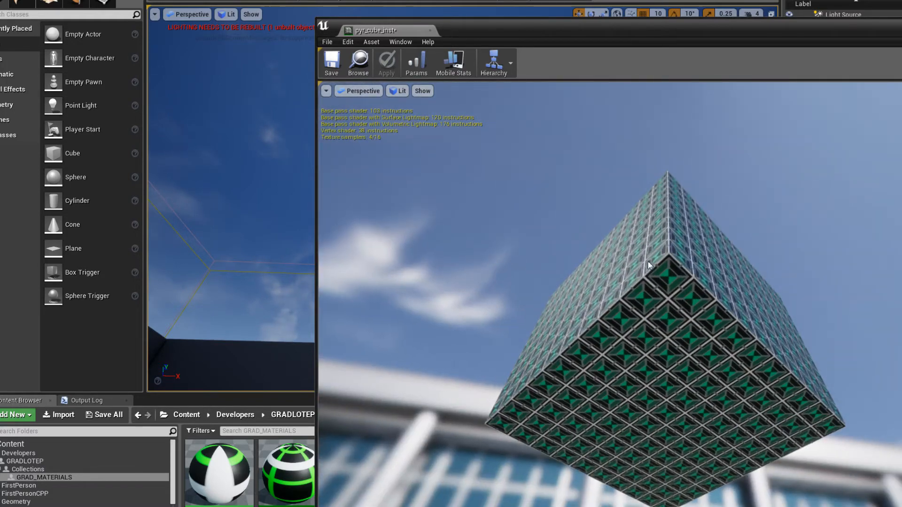
pyautogui.click(331, 62)
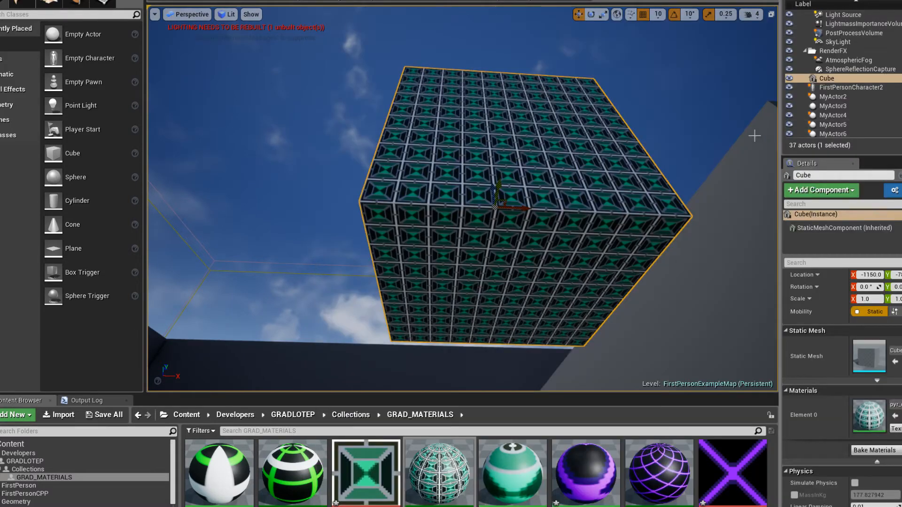
# Select EditorCube21 and examine how the pyr_cube tiles meet at its edges
pyautogui.moveTo(677, 152); pyautogui.dragTo(384, 226, button='right')
pyautogui.click(384, 226)
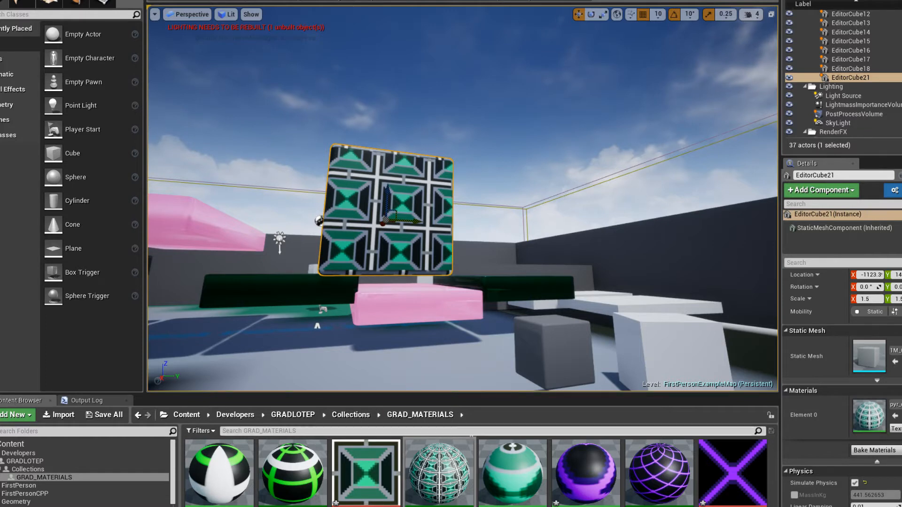
pyautogui.moveTo(394, 221); pyautogui.dragTo(379, 214, button='right')
pyautogui.press('f')
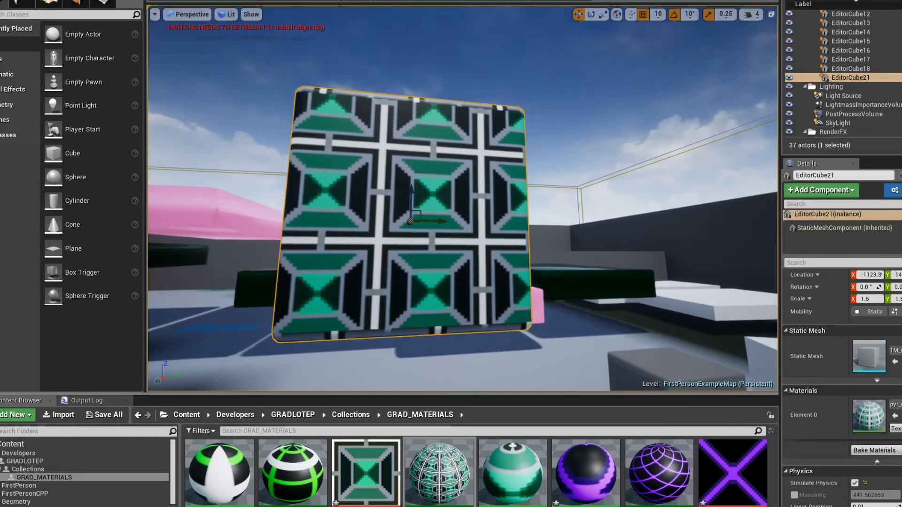
# Examine the pyr_cube_inst tiling across several faces of its preview cube, then save and close the instance
pyautogui.doubleClick(464, 466)
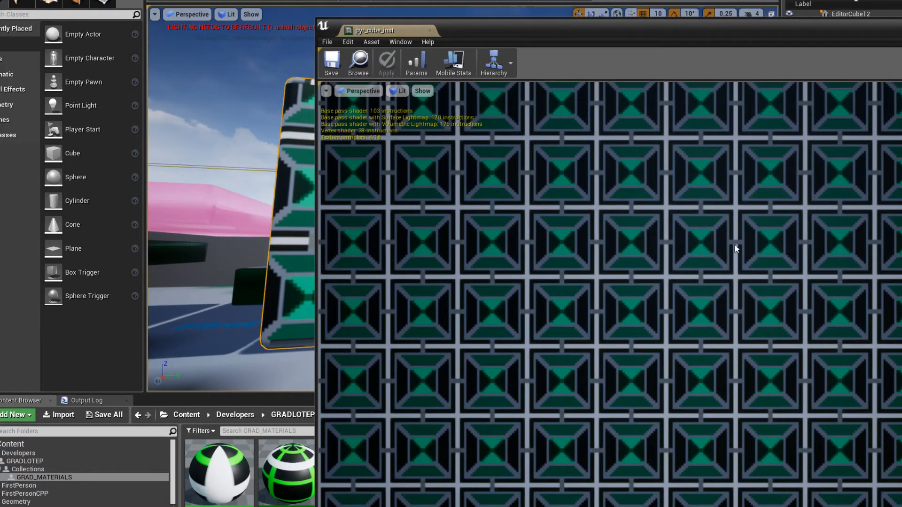
pyautogui.scroll(-5, 734, 247)
pyautogui.moveTo(755, 332); pyautogui.dragTo(695, 277)
pyautogui.click(328, 69)
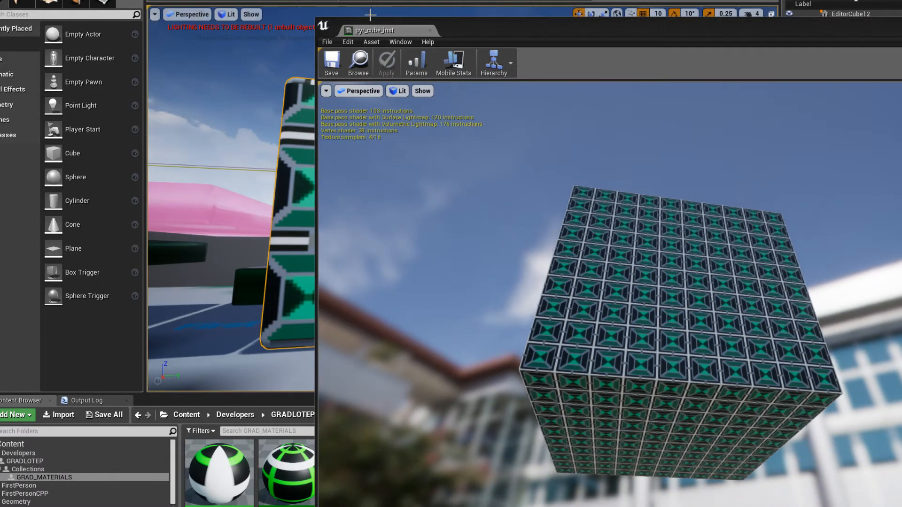
pyautogui.hotkey('alt', 'F4')
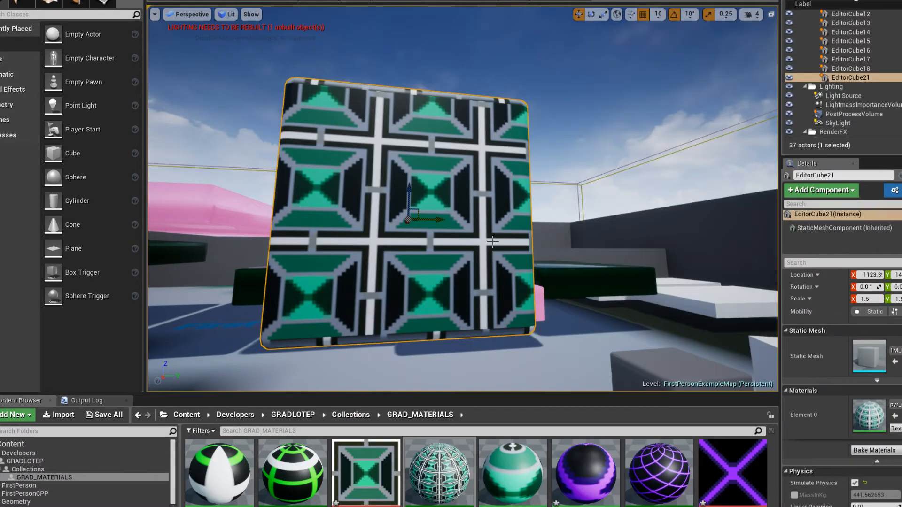
# Set EditorCube21's scale to 10 on all three axes and look at the stretched tiling
pyautogui.moveTo(492, 241); pyautogui.dragTo(512, 207, button='right')
pyautogui.click(435, 247)
pyautogui.click(611, 188)
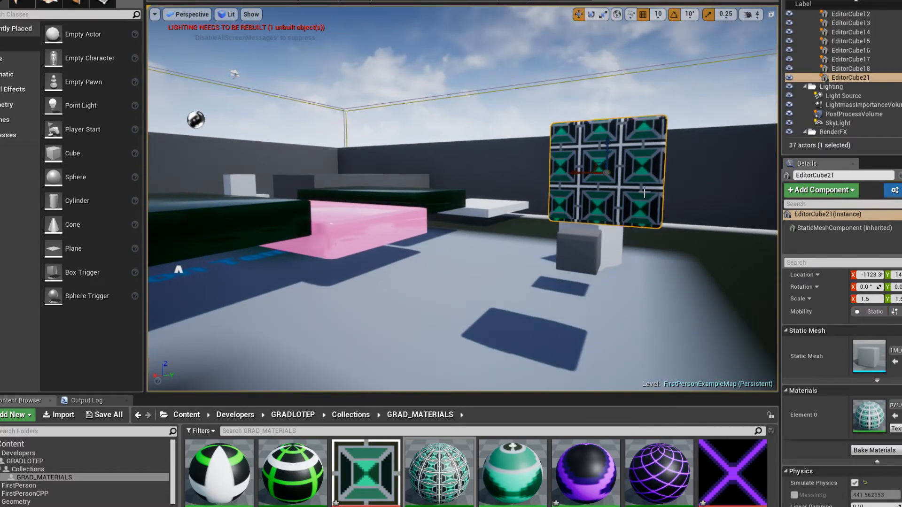
pyautogui.click(873, 300)
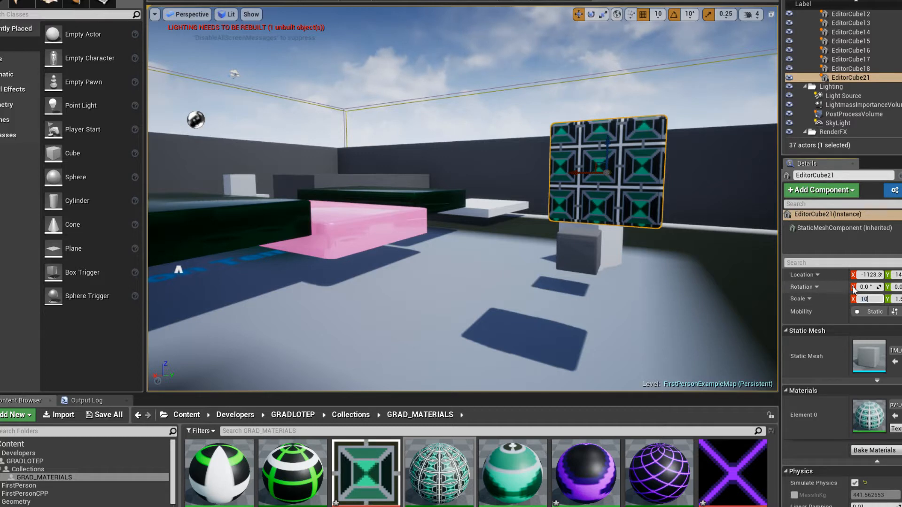
pyautogui.write('0')
pyautogui.press('Return')
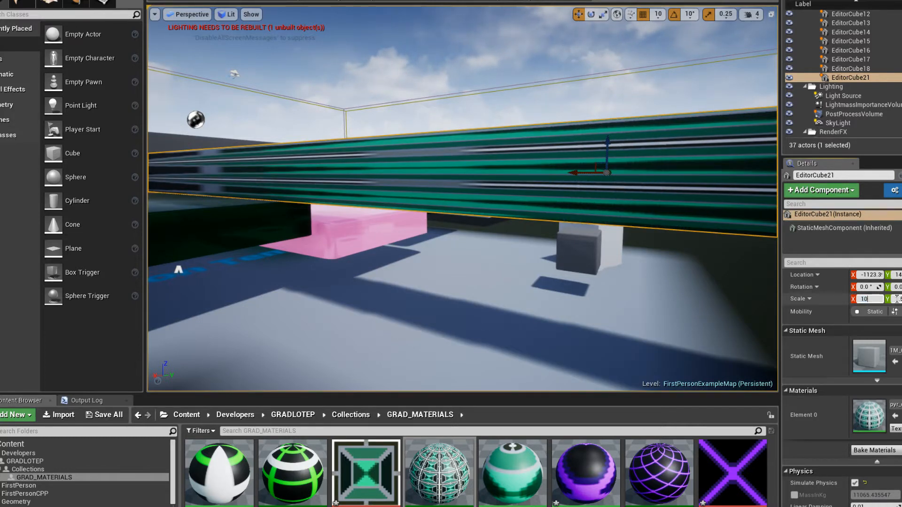
pyautogui.write('10')
pyautogui.press('Return')
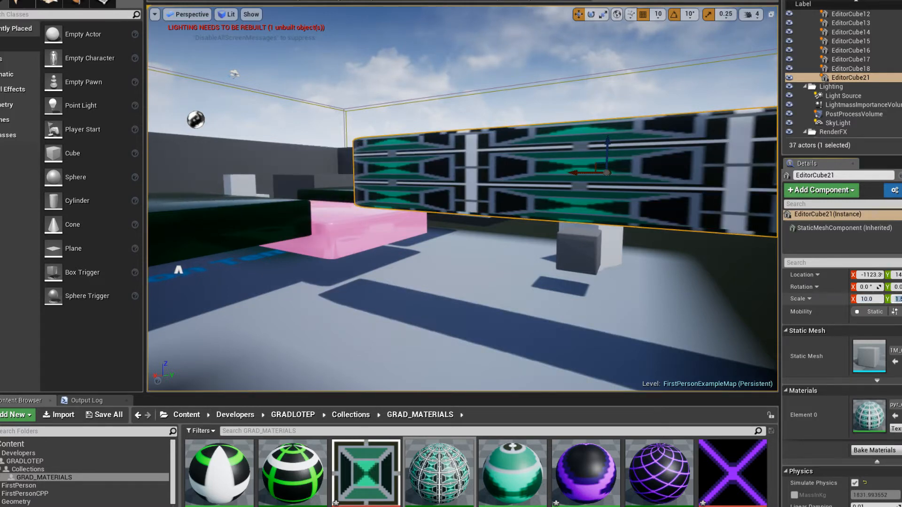
pyautogui.write('10')
pyautogui.press('Return')
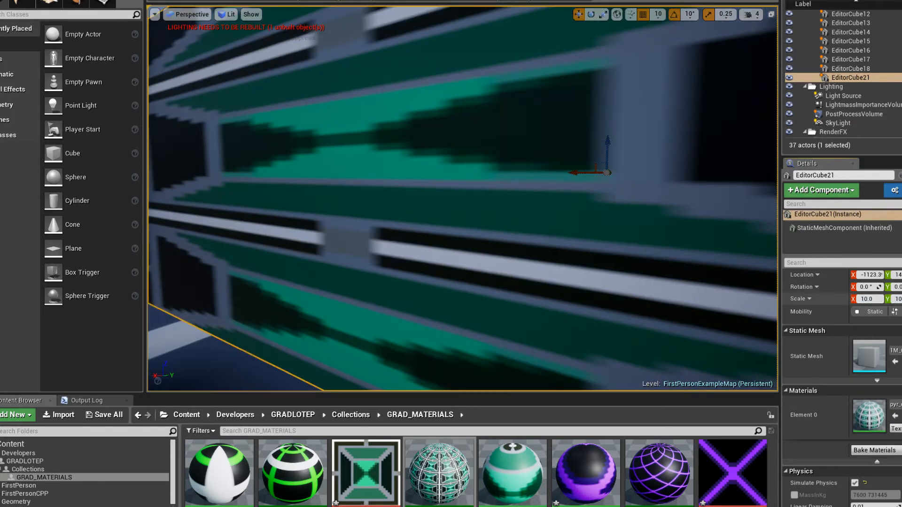
pyautogui.press('Return')
pyautogui.press('f')
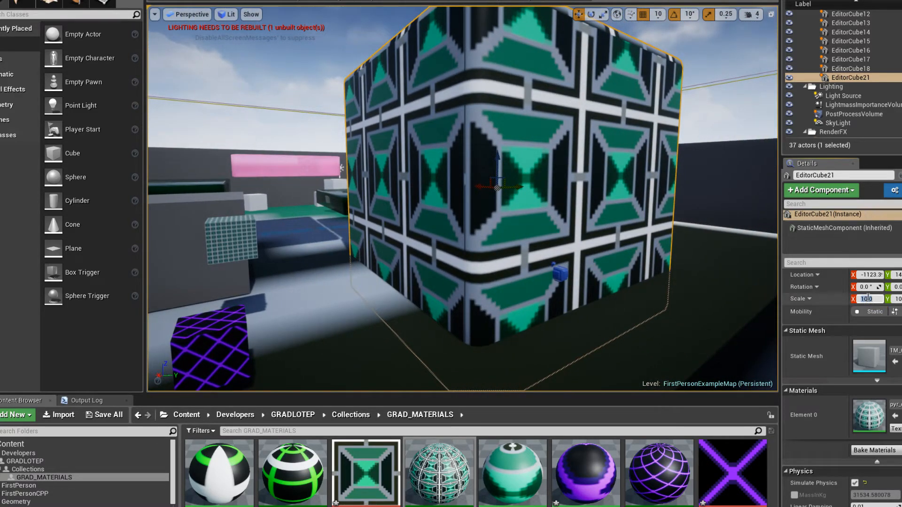
# Set EditorCube21's scale to 4 on the X, Y and Z axes
pyautogui.write('4')
pyautogui.press('Tab')
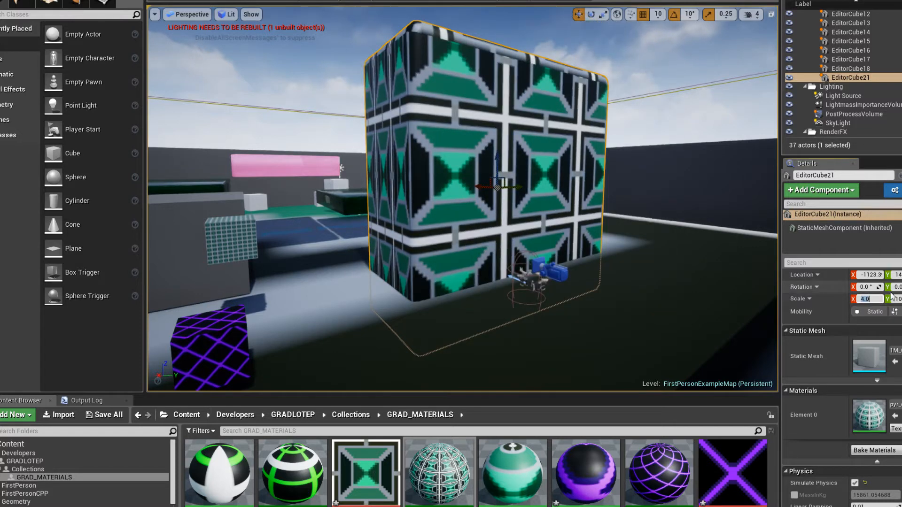
pyautogui.write('4')
pyautogui.press('Tab')
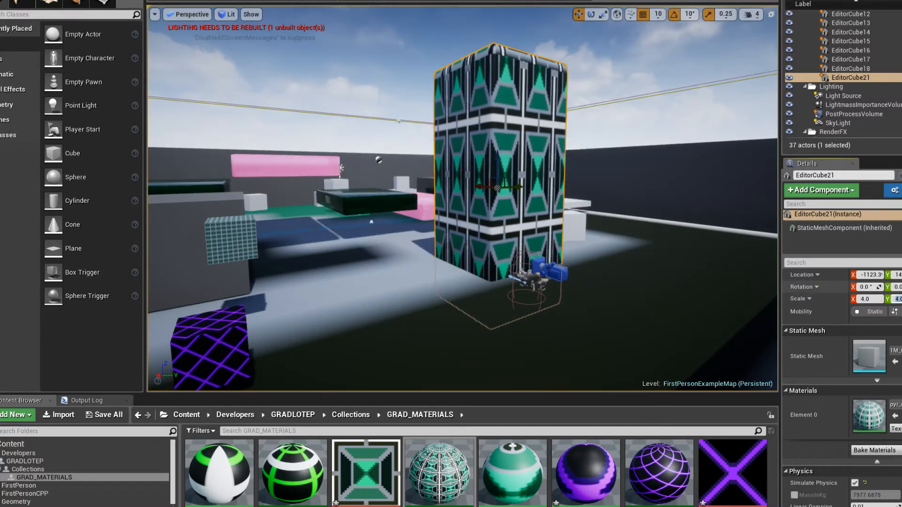
pyautogui.write('4')
pyautogui.press('Tab')
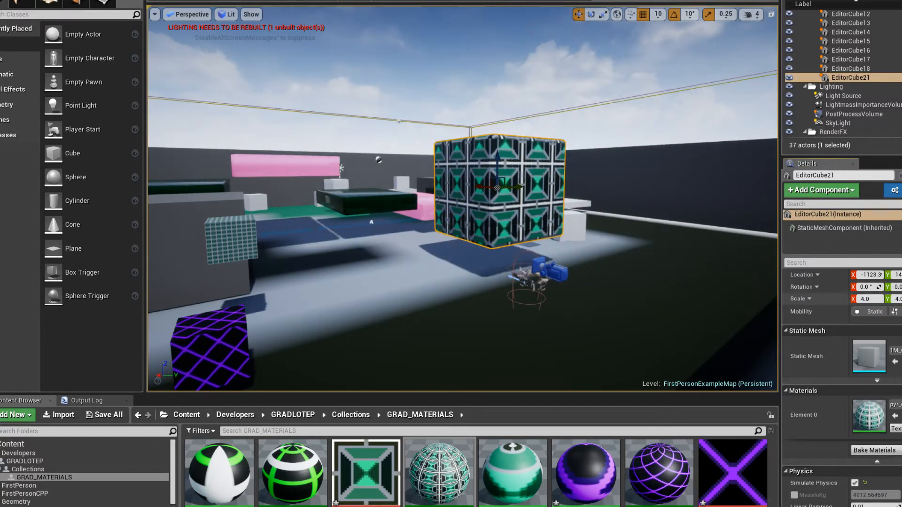
pyautogui.press('w')
pyautogui.moveTo(534, 232); pyautogui.dragTo(534, 230, button='right')
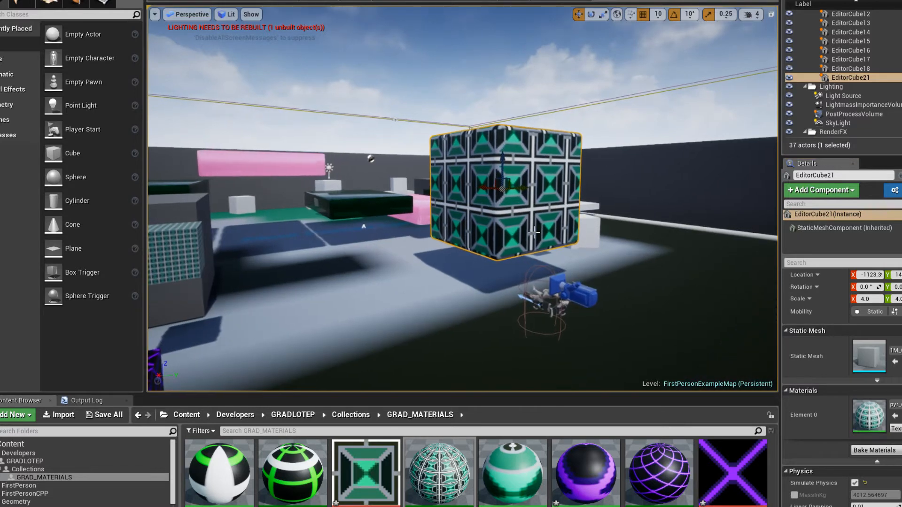
# Enlarge the tiles of pyr_cube_inst until four whole tiles fit across each face of the preview cube, and save the instance
pyautogui.doubleClick(456, 481)
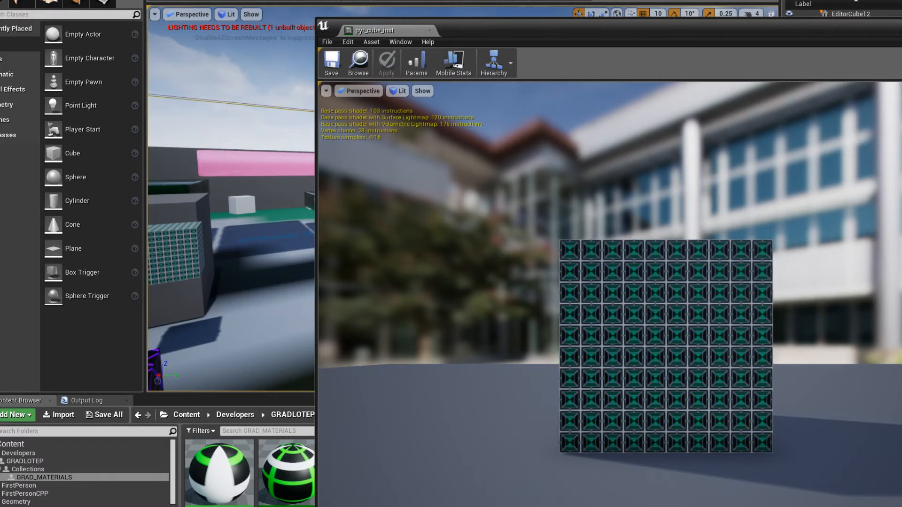
pyautogui.press('Return')
pyautogui.moveTo(778, 368)
pyautogui.mouseDown()
pyautogui.moveTo(777, 348)
pyautogui.moveTo(778, 367)
pyautogui.mouseUp()
pyautogui.click(331, 63)
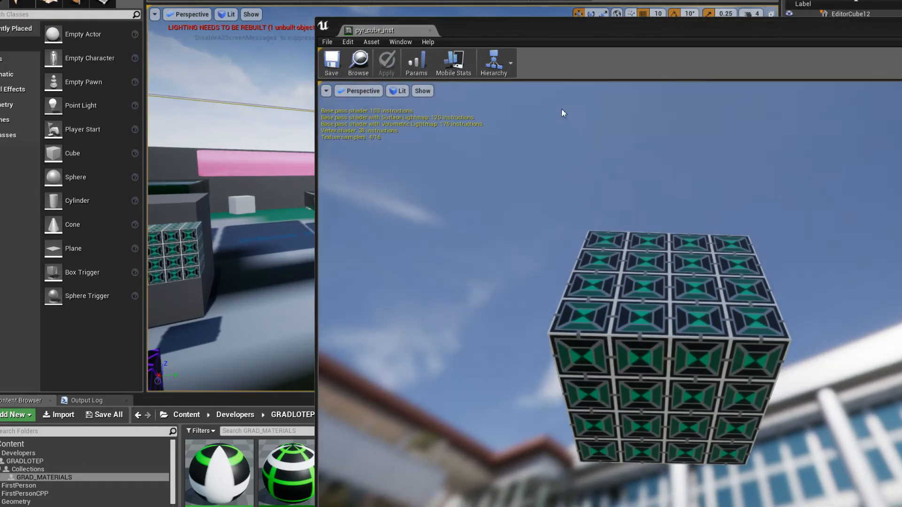
pyautogui.hotkey('alt', 'Tab')
# Try a sharp-edged cube mesh on EditorCube21, examine its tile alignment, and restore the rounded-edge cube mesh
pyautogui.moveTo(636, 204); pyautogui.dragTo(437, 169, button='right')
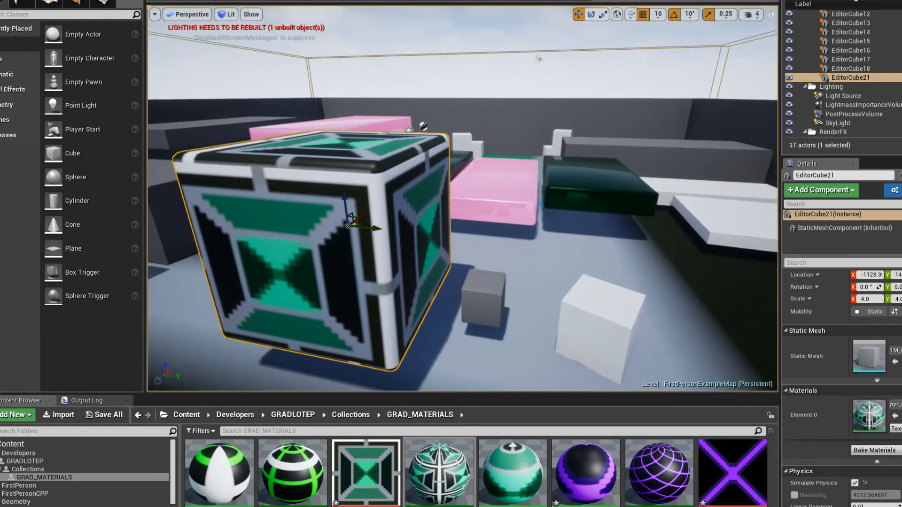
pyautogui.moveTo(437, 169); pyautogui.dragTo(338, 172, button='right')
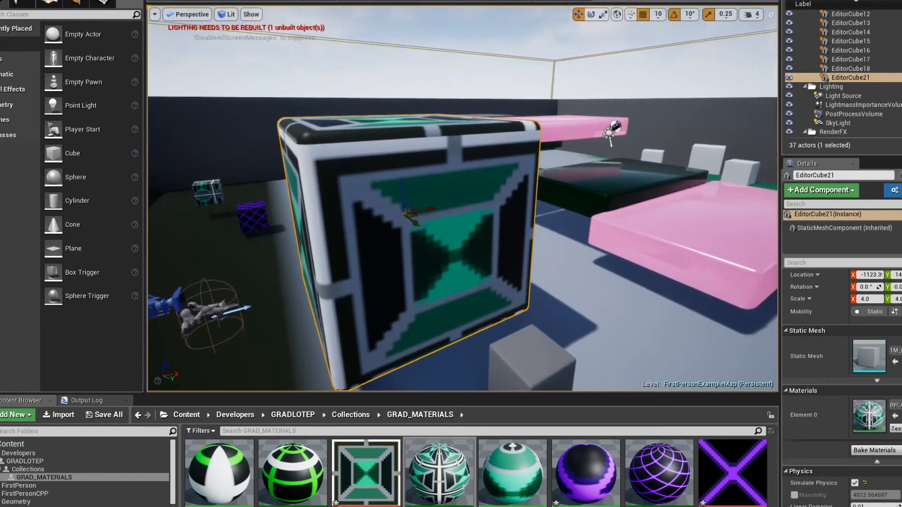
pyautogui.click(896, 350)
pyautogui.click(898, 445)
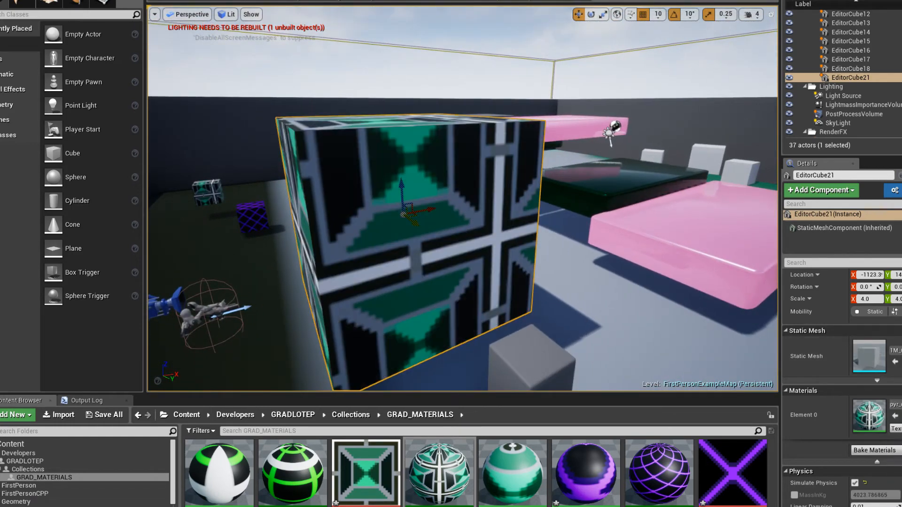
pyautogui.moveTo(698, 269); pyautogui.dragTo(773, 269, button='right')
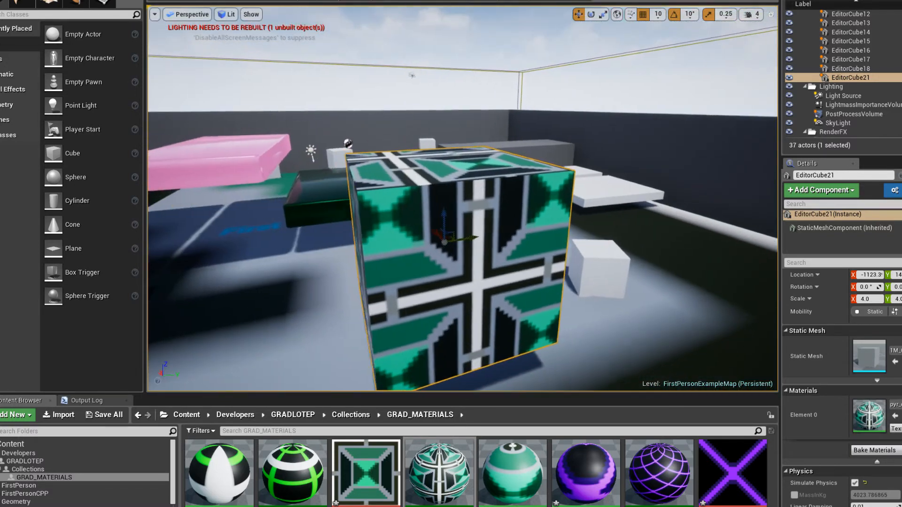
pyautogui.click(896, 351)
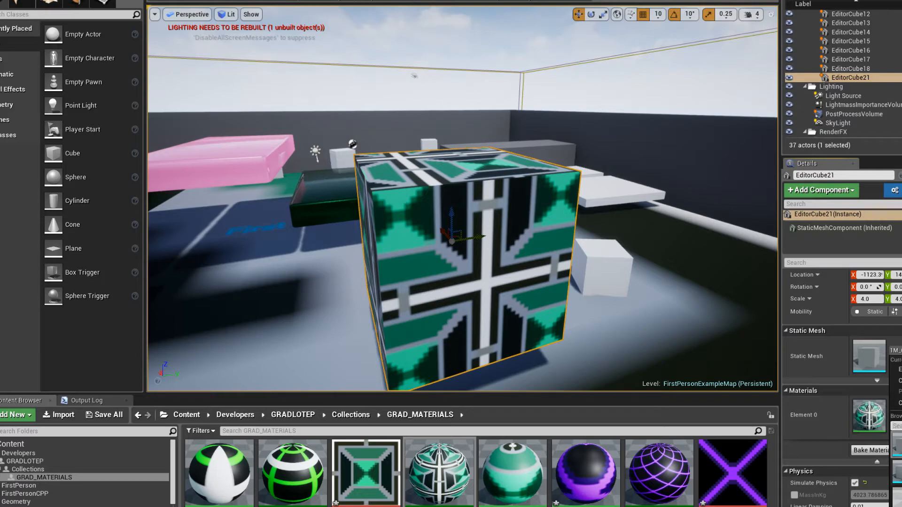
pyautogui.click(896, 472)
# Check which static mesh the floating Cube uses and assign that same Cube mesh to EditorCube21
pyautogui.moveTo(580, 221); pyautogui.dragTo(543, 206, button='right')
pyautogui.click(542, 206)
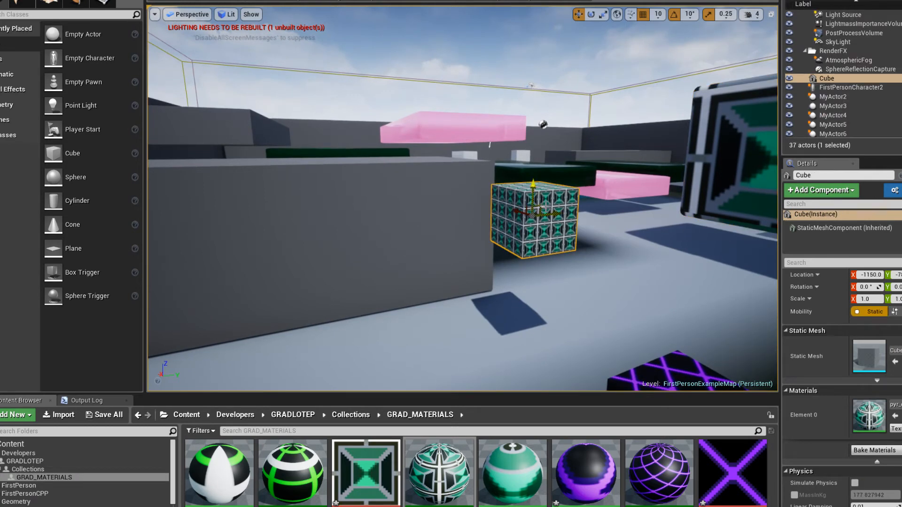
pyautogui.moveTo(673, 211); pyautogui.dragTo(719, 197, button='right')
pyautogui.click(700, 249)
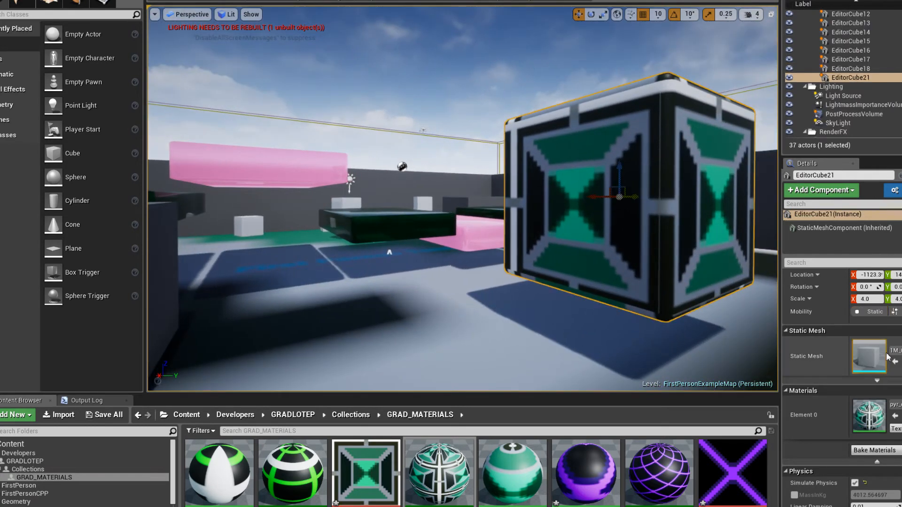
pyautogui.click(896, 351)
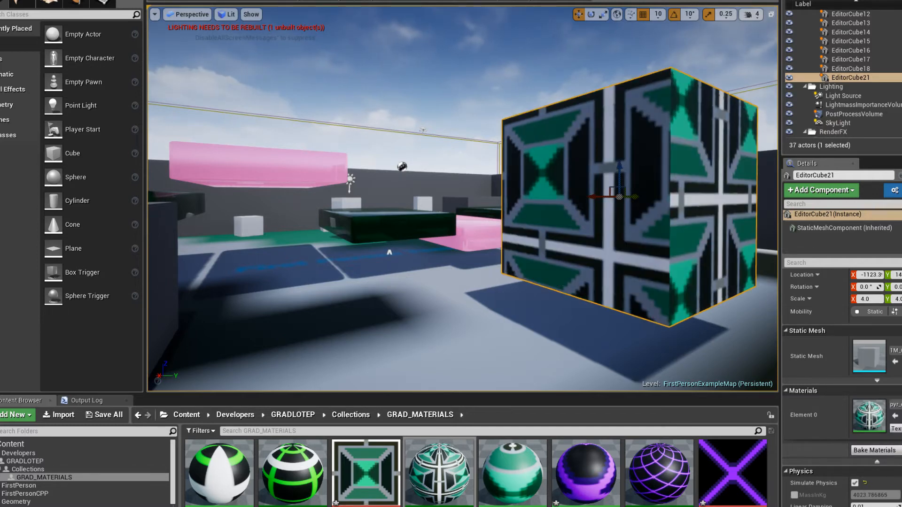
pyautogui.click(895, 350)
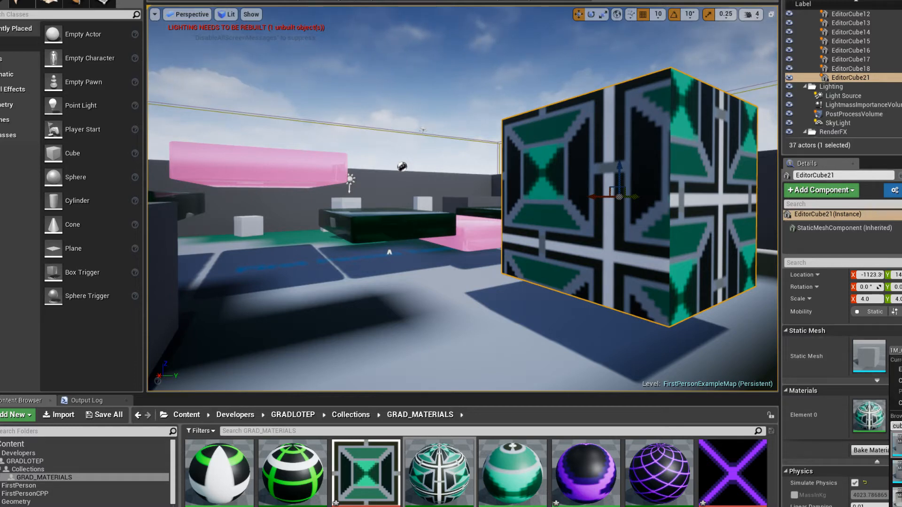
pyautogui.click(897, 445)
pyautogui.press('f')
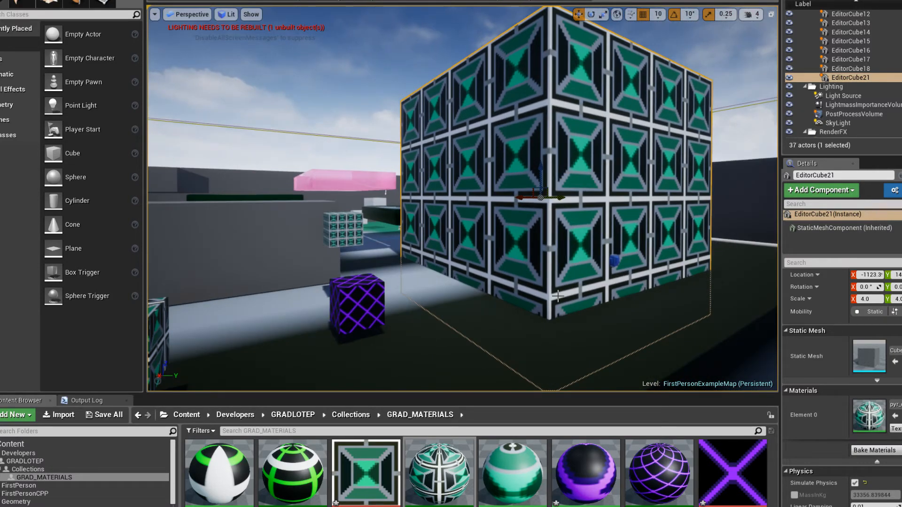
# Raise EditorCube21 high above the level floor and look at its tiling from below
pyautogui.scroll(-3, 610, 225)
pyautogui.scroll(2, 610, 224)
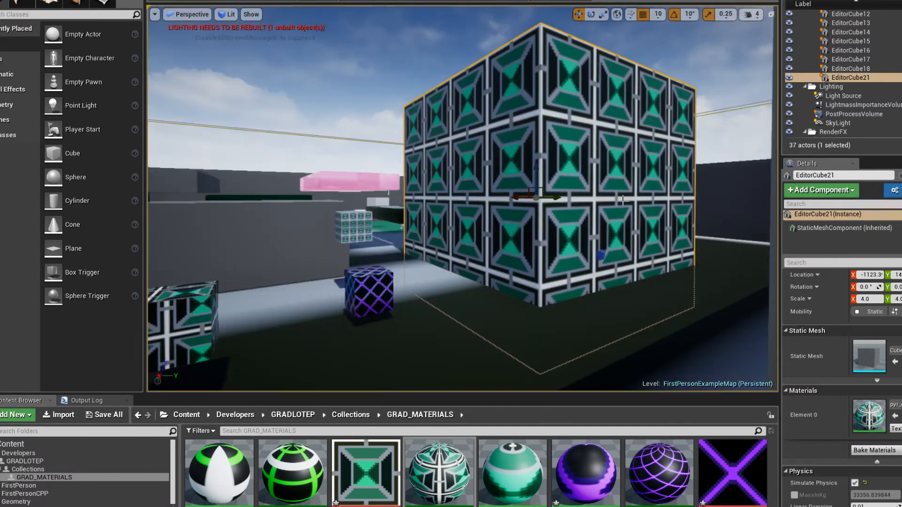
pyautogui.moveTo(533, 178); pyautogui.dragTo(534, 53)
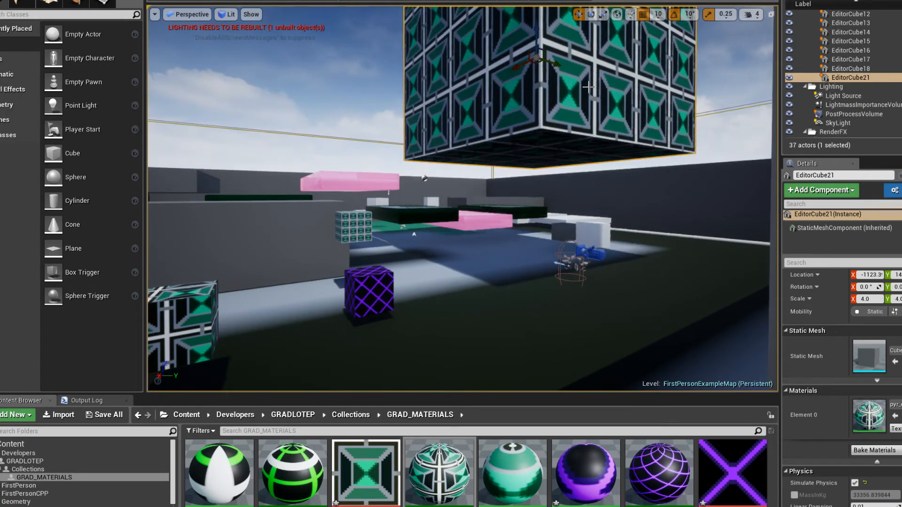
pyautogui.moveTo(534, 53); pyautogui.dragTo(498, 10, button='right')
pyautogui.press('w')
pyautogui.moveTo(518, 95); pyautogui.dragTo(660, 95, button='right')
pyautogui.press('s')
# Play-test the level and walk around the large EditorCube21 to examine its tiling from several sides and below
pyautogui.click(525, 1)
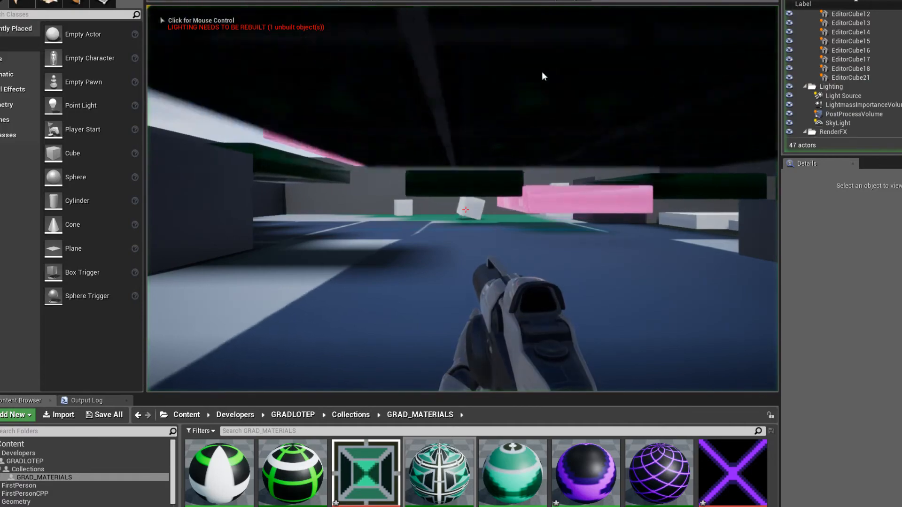
pyautogui.click(543, 76)
pyautogui.press('w')
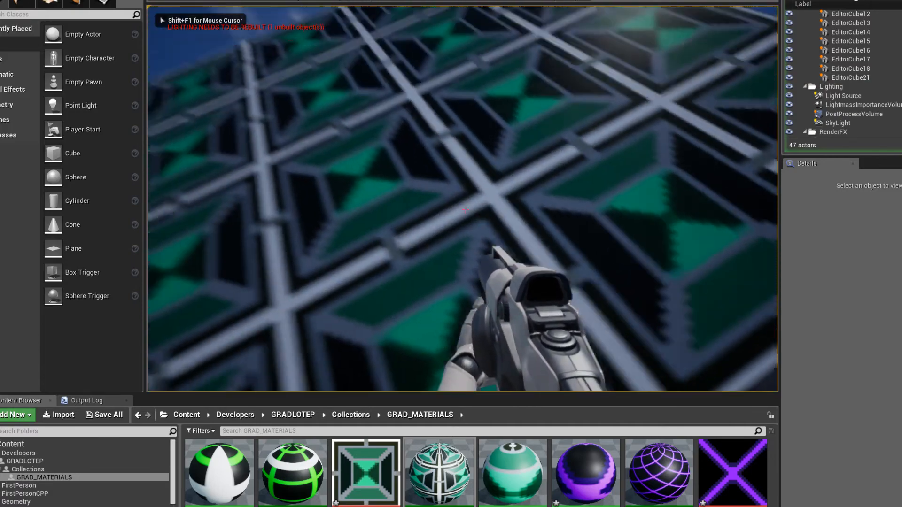
pyautogui.press('s')
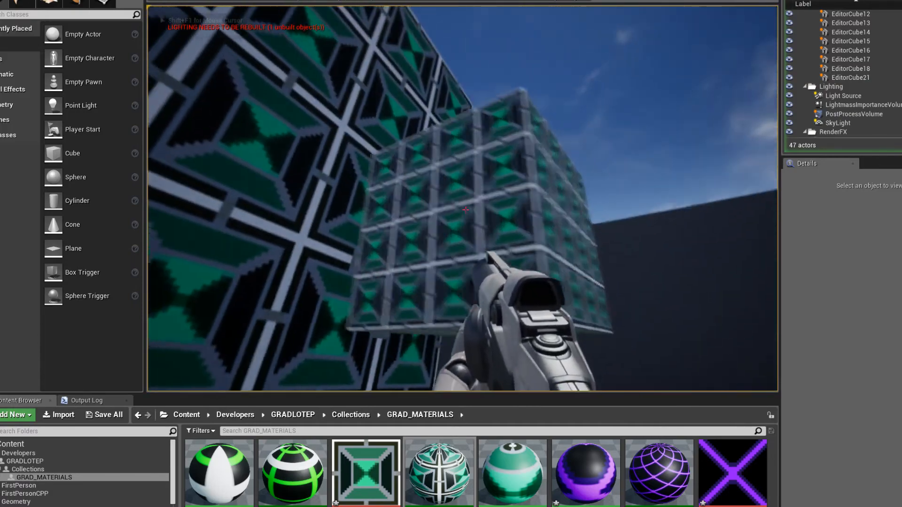
pyautogui.press('w')
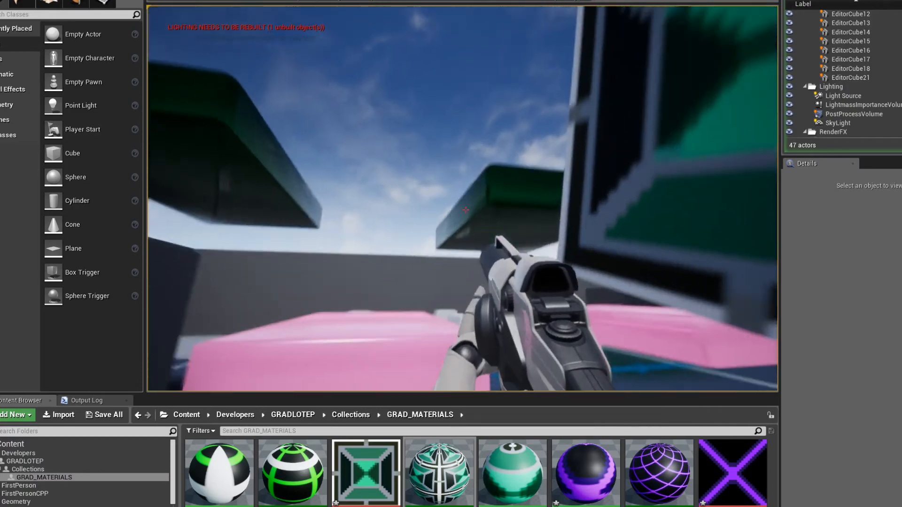
pyautogui.press('w')
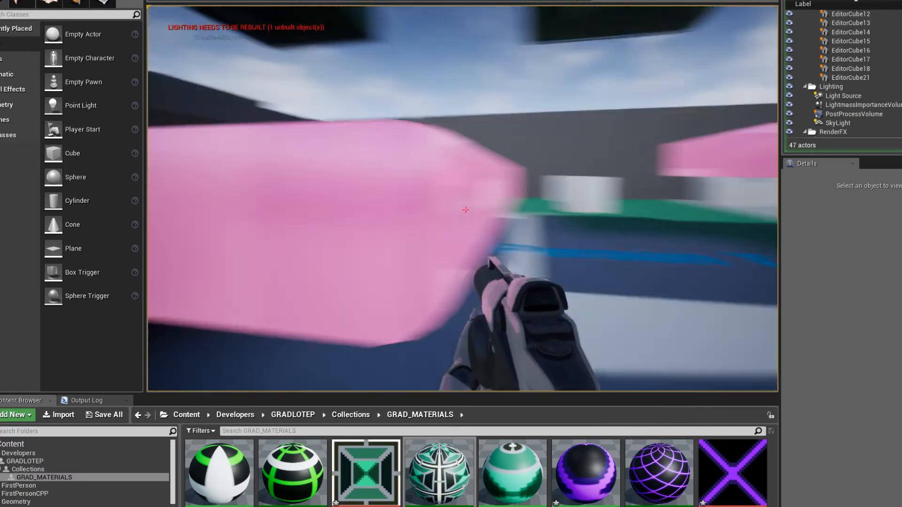
pyautogui.press('w')
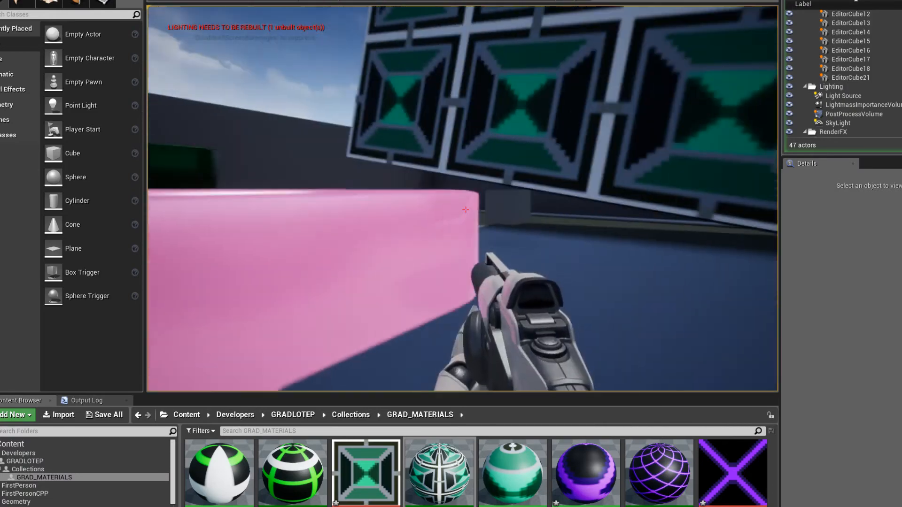
pyautogui.press('space')
pyautogui.press('w')
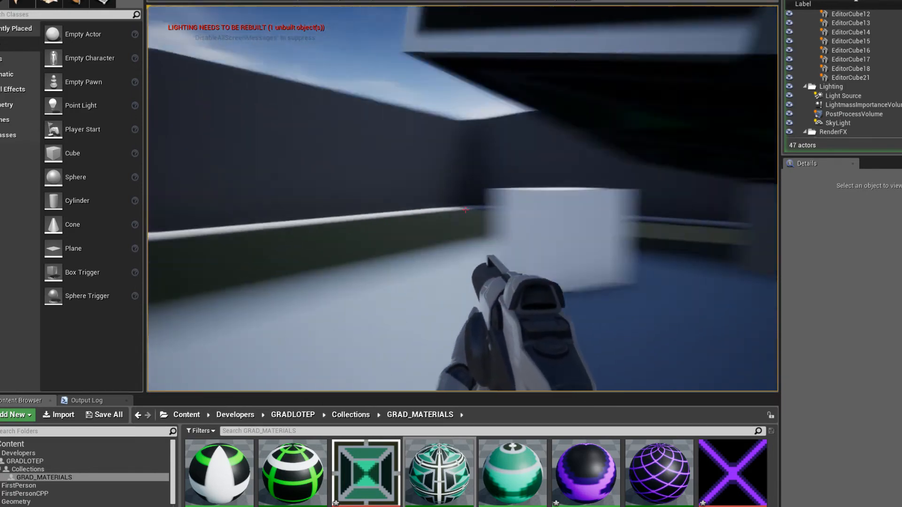
pyautogui.press('w')
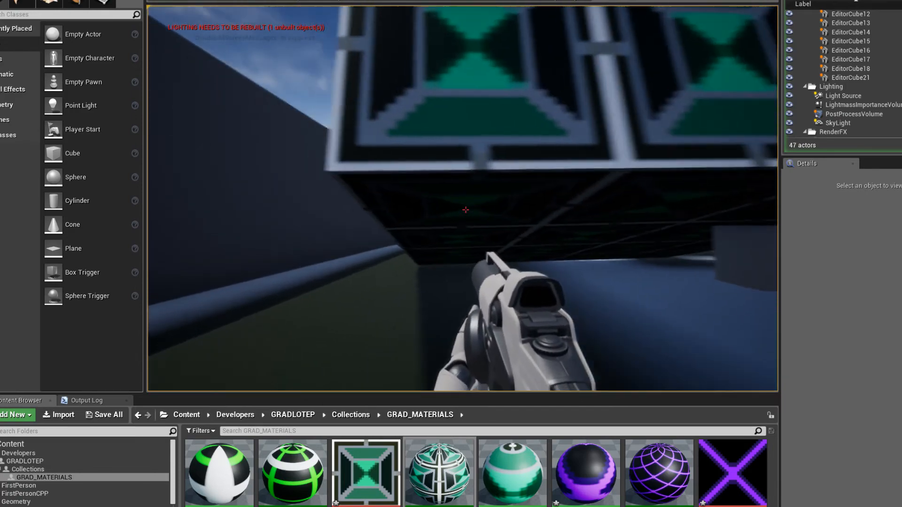
pyautogui.press('w')
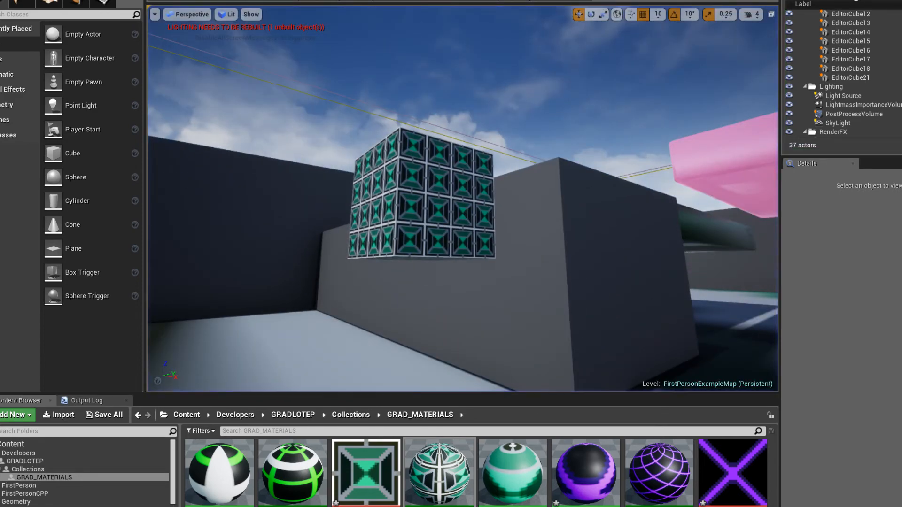
# Move the white cube EditorCube16 along the Y axis, away from the dark grey cube on the level floor
pyautogui.scroll(-5, 664, 302)
pyautogui.moveTo(665, 302); pyautogui.dragTo(771, 298, button='right')
pyautogui.press('w')
pyautogui.moveTo(463, 199); pyautogui.dragTo(564, 204, button='right')
pyautogui.press('s')
pyautogui.press('w')
pyautogui.press('s')
pyautogui.press('w')
pyautogui.press('s')
pyautogui.click(495, 277)
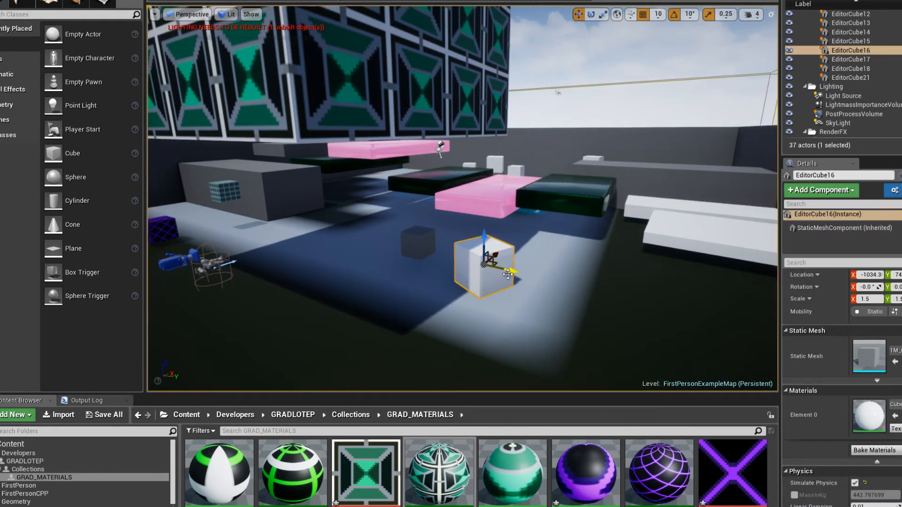
pyautogui.moveTo(512, 277); pyautogui.dragTo(684, 318)
# Set EditorCube21's scale to 2 on all three axes
pyautogui.click(506, 110)
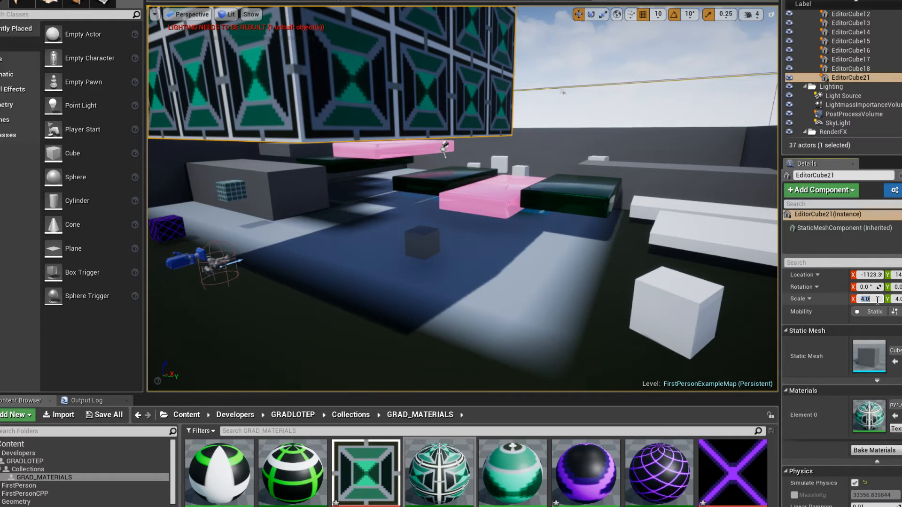
pyautogui.write('1')
pyautogui.press('Return')
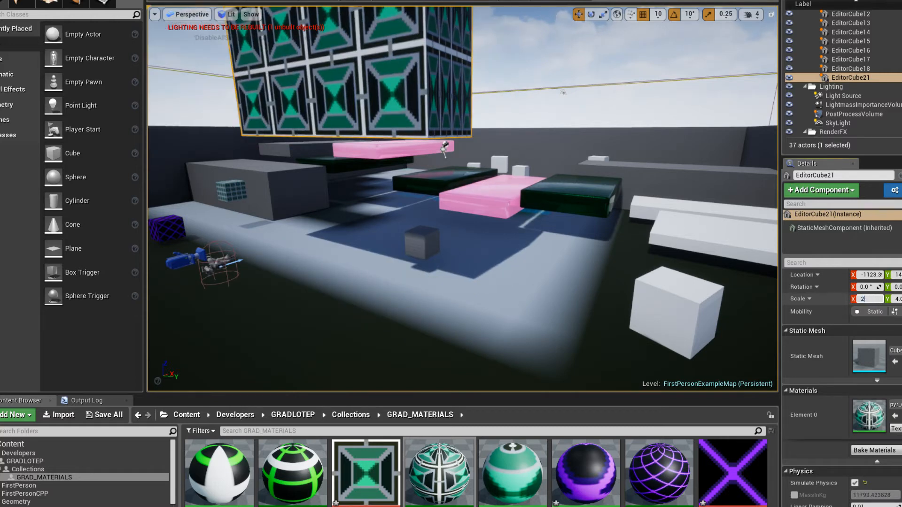
pyautogui.write('2')
pyautogui.press('Tab')
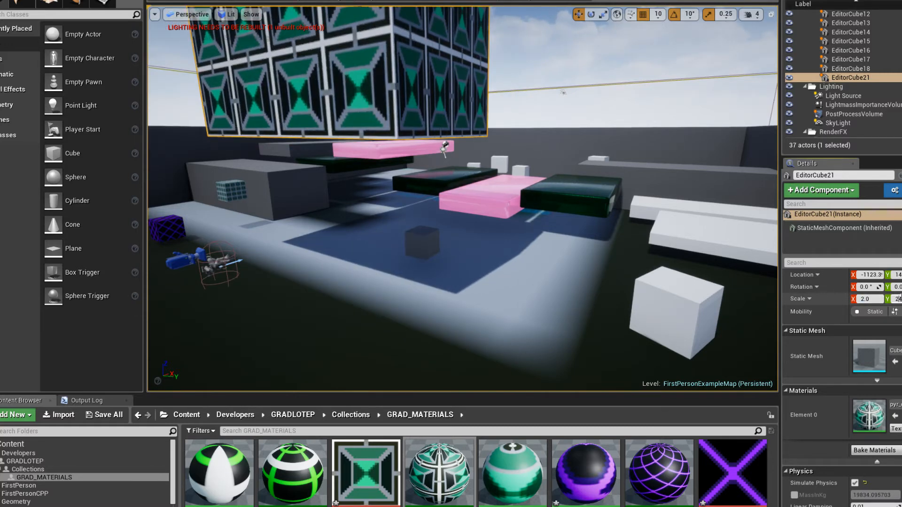
pyautogui.press('Return')
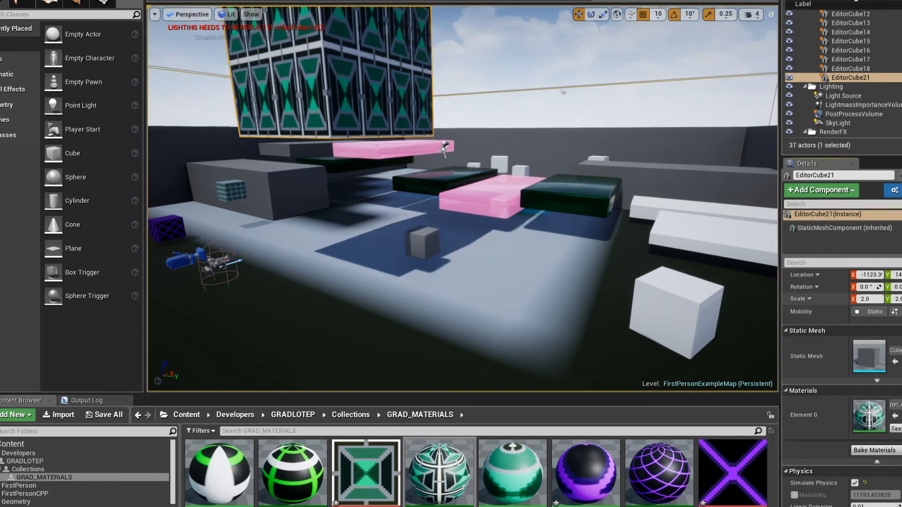
pyautogui.press('Return')
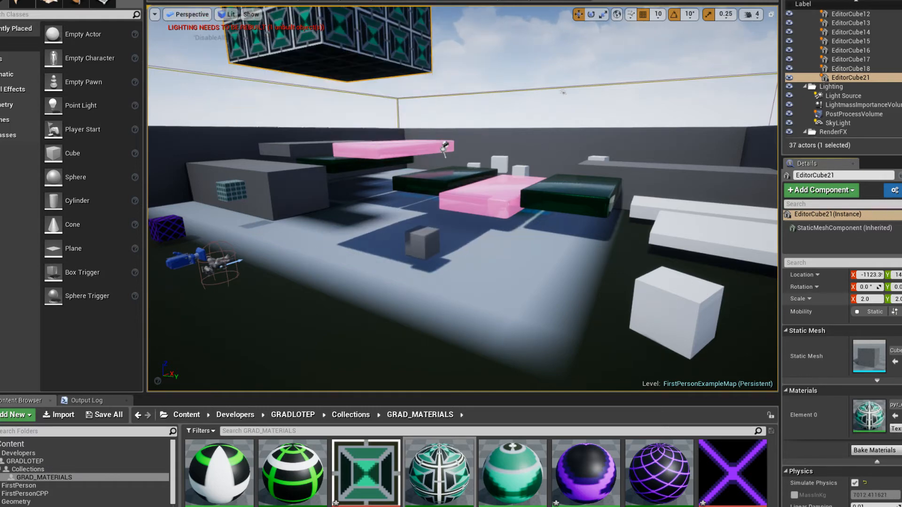
# Replace EditorCube16's static mesh with the Sphere mesh
pyautogui.moveTo(639, 234); pyautogui.dragTo(602, 174, button='right')
pyautogui.moveTo(743, 288); pyautogui.dragTo(776, 342, button='right')
pyautogui.click(730, 322)
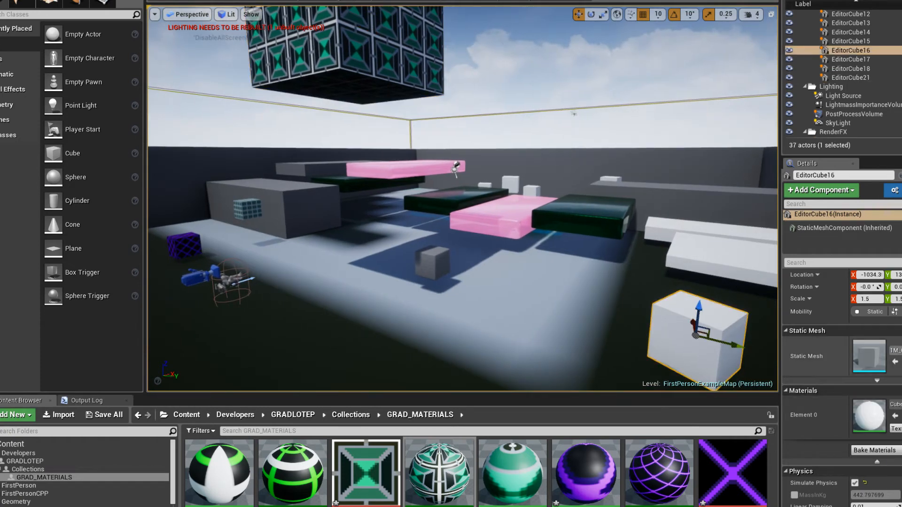
pyautogui.click(896, 351)
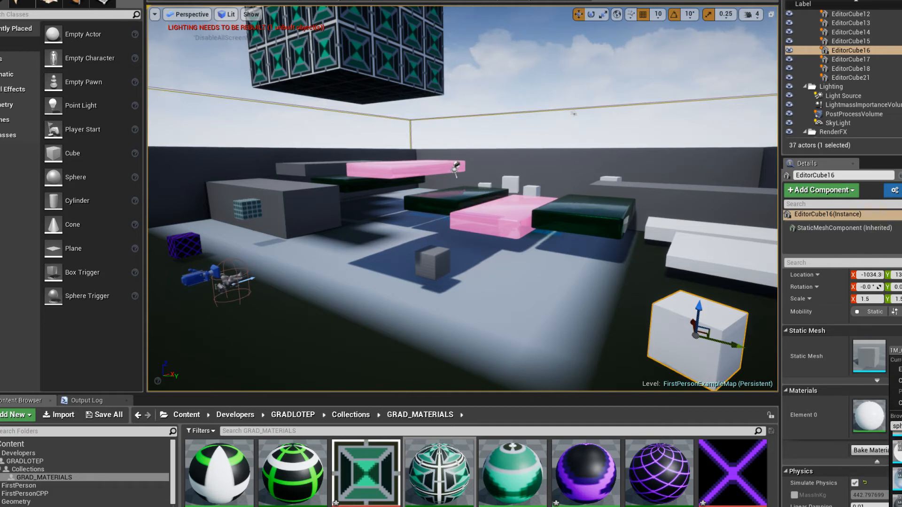
pyautogui.press('Return')
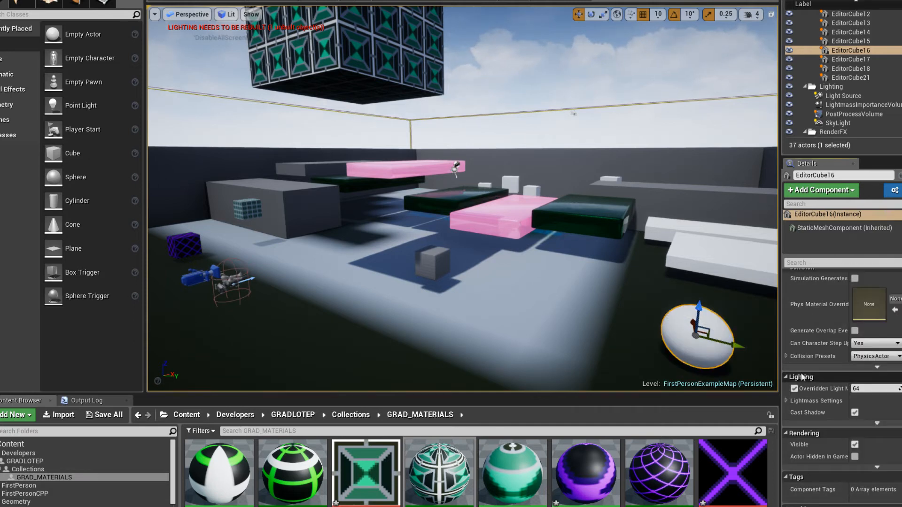
# Apply the pyr_cube_inst material to the sphere EditorCube16
pyautogui.press('f')
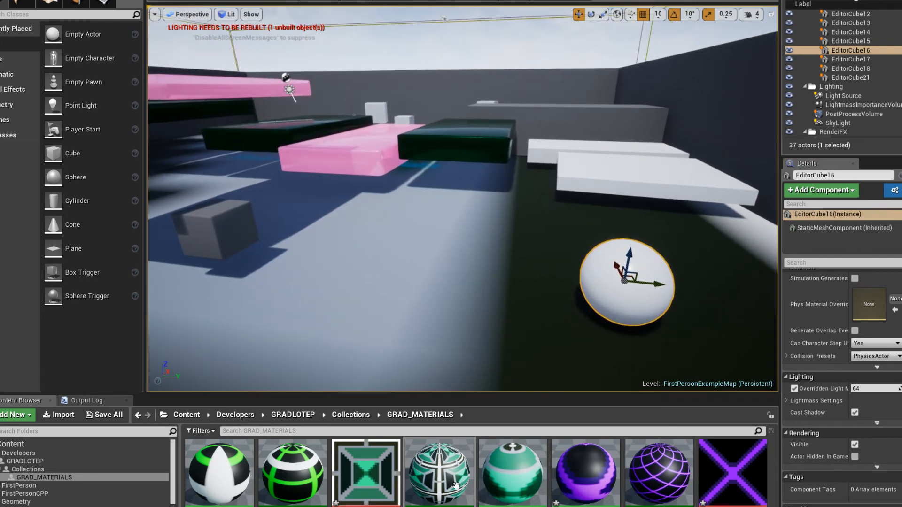
pyautogui.moveTo(624, 303); pyautogui.dragTo(626, 304)
pyautogui.moveTo(634, 306); pyautogui.dragTo(752, 323, button='right')
pyautogui.press('w')
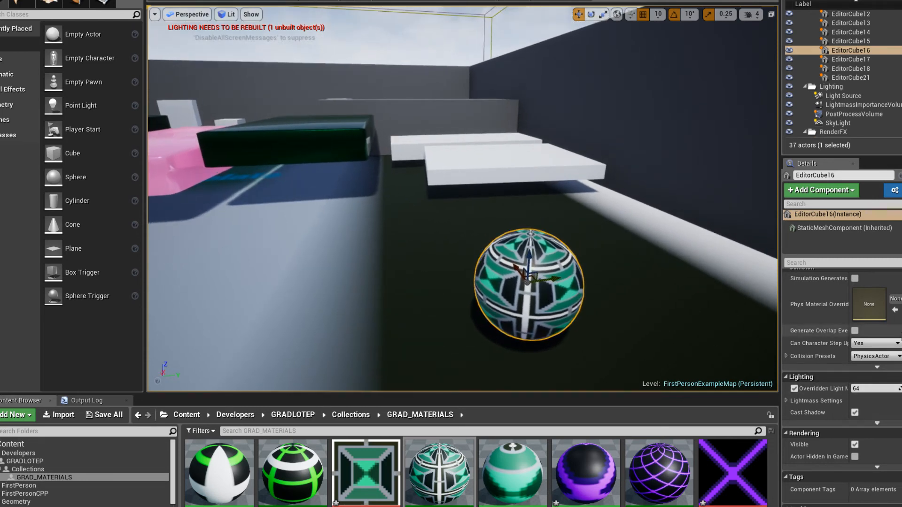
# Set EditorCube16's scale to 2 on all three axes
pyautogui.scroll(5, 870, 329)
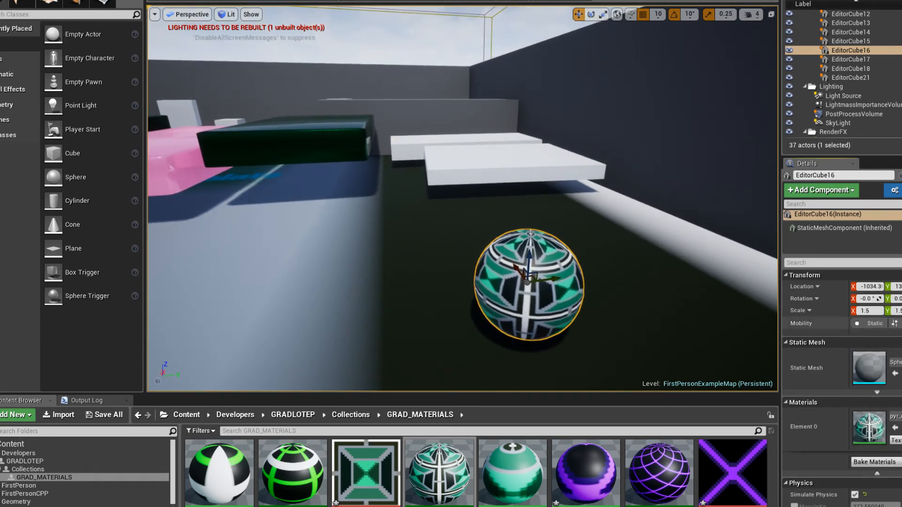
pyautogui.click(876, 311)
pyautogui.write('2')
pyautogui.press('Return')
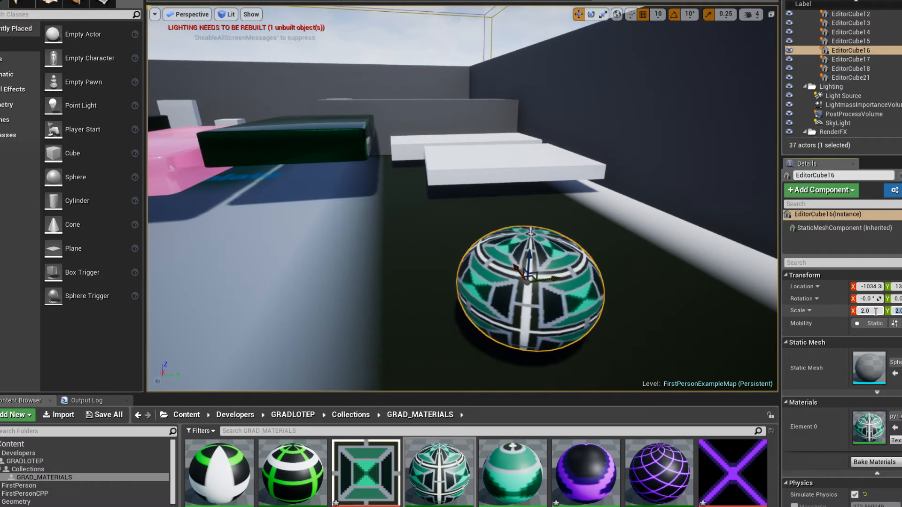
# Play-test the level and push the tiled sphere around to examine how the pattern wraps over its surface
pyautogui.moveTo(517, 263); pyautogui.dragTo(440, 186, button='right')
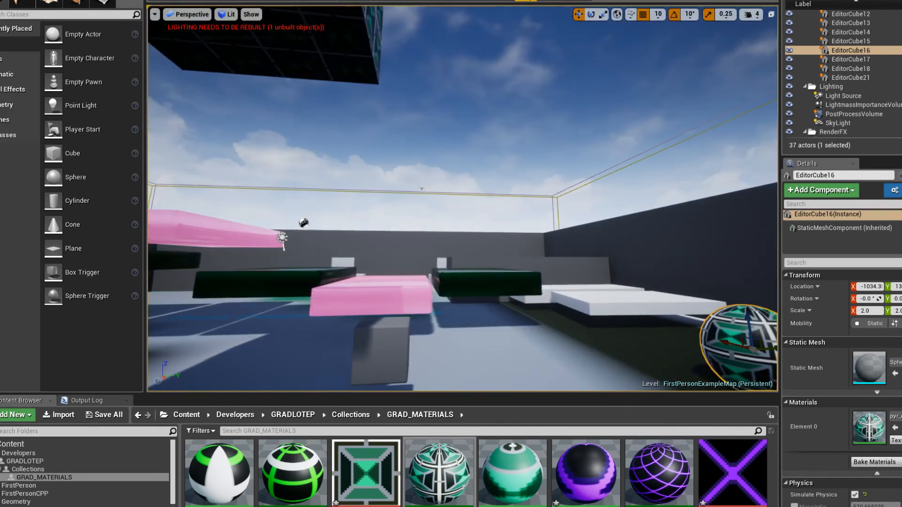
pyautogui.click(525, 2)
pyautogui.click(530, 53)
pyautogui.press('w')
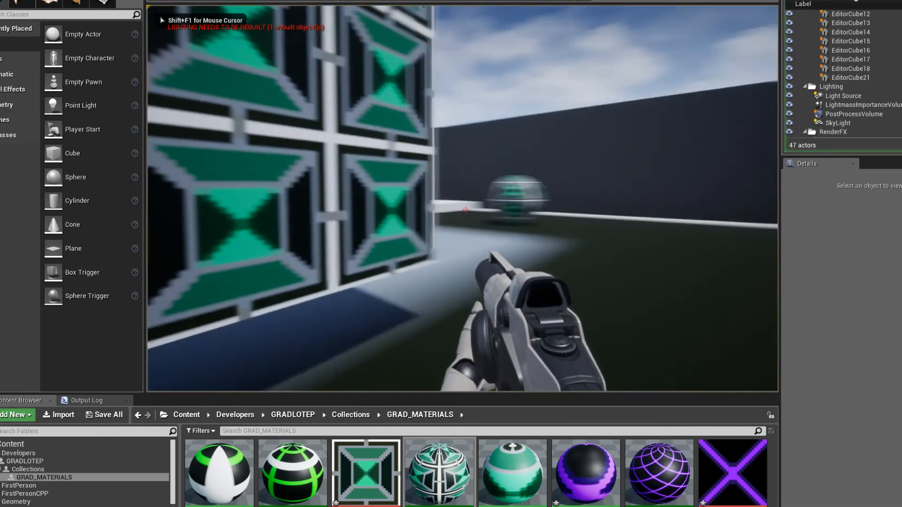
pyautogui.press('w')
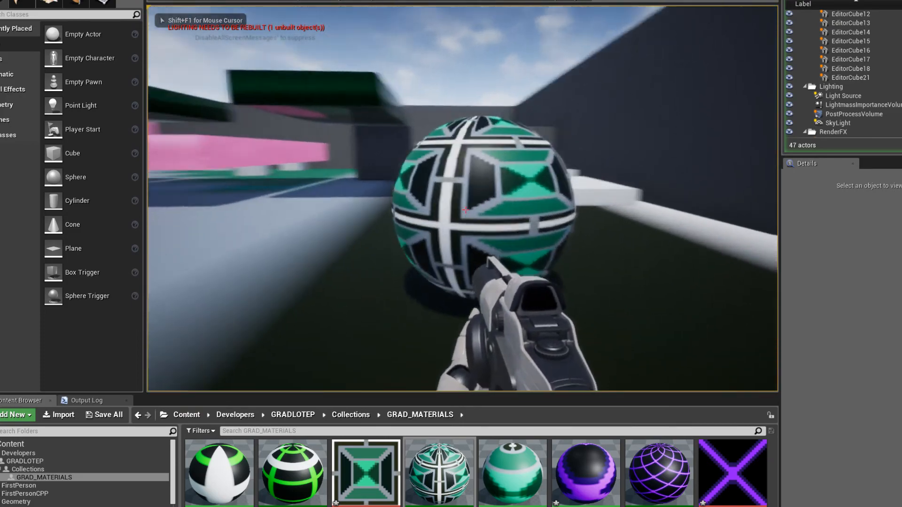
pyautogui.press('w')
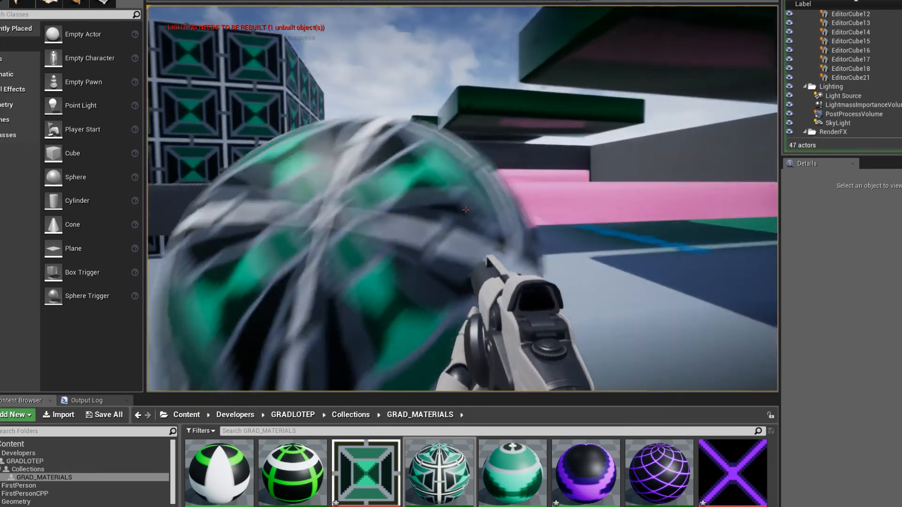
pyautogui.press('w')
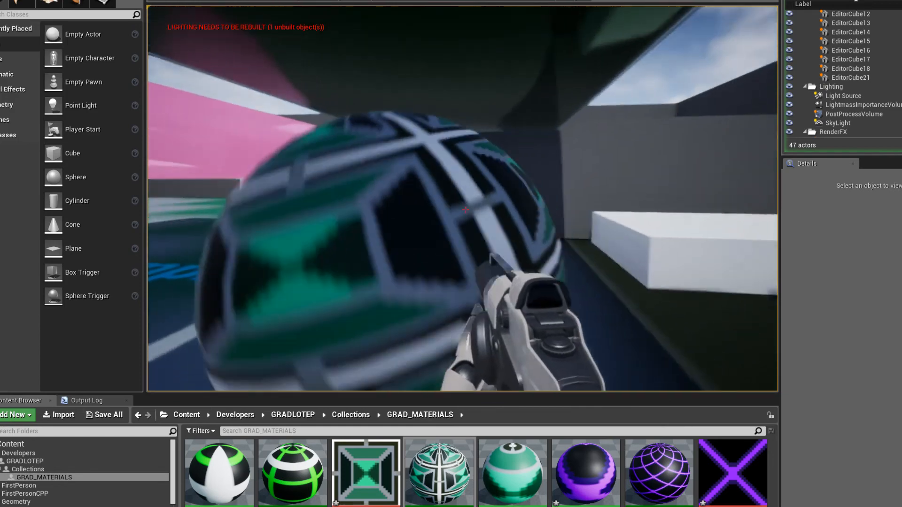
pyautogui.press('w')
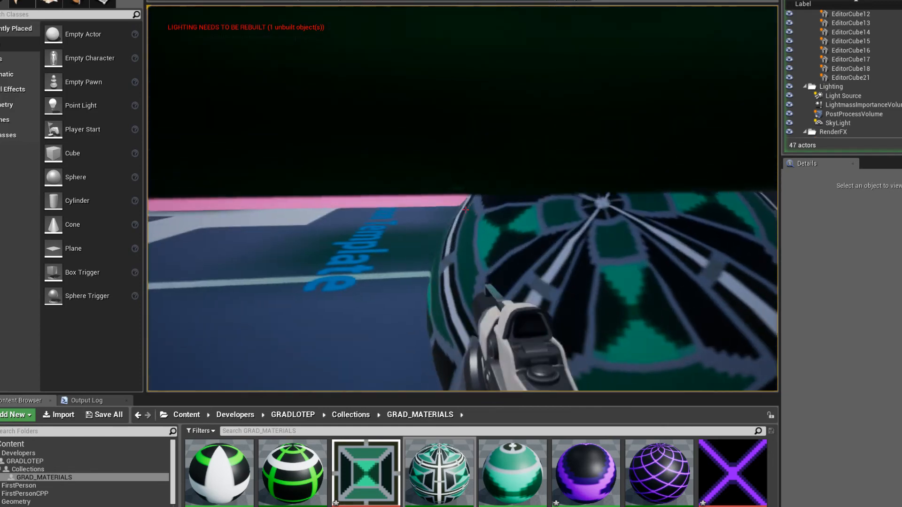
pyautogui.press('w')
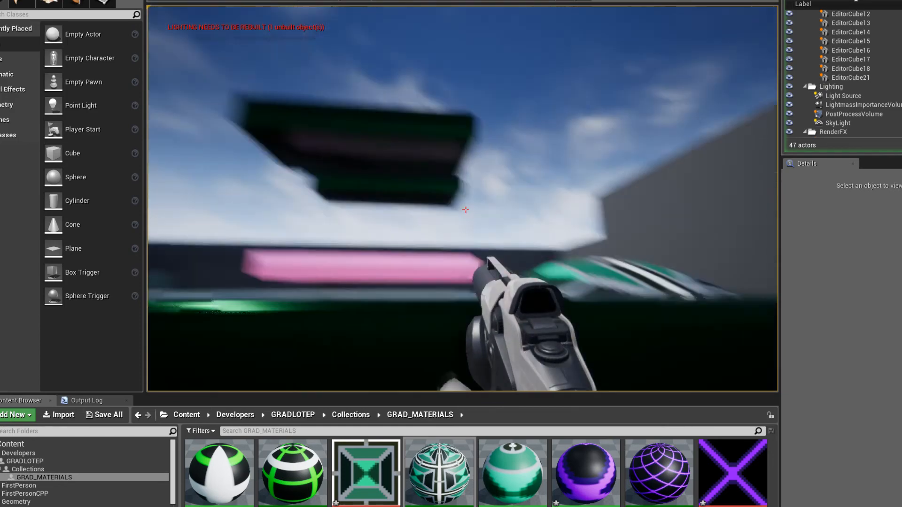
pyautogui.press('space')
pyautogui.press('w')
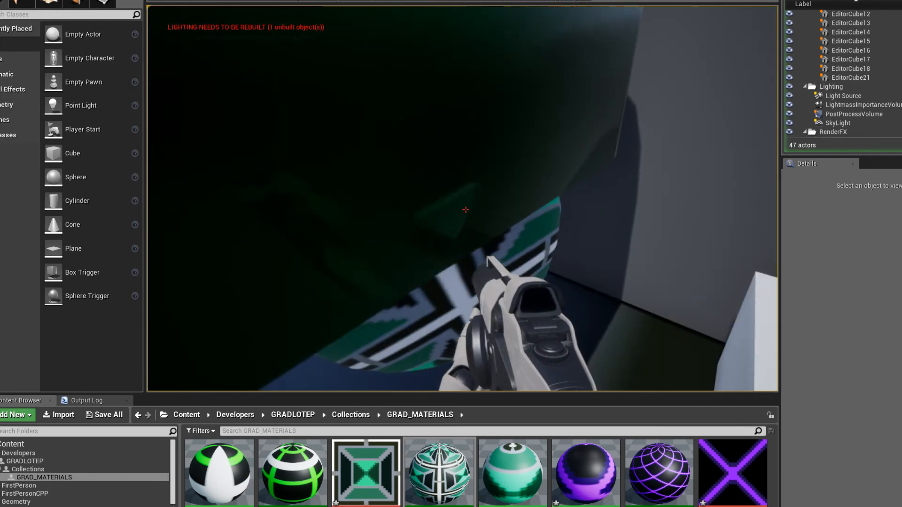
pyautogui.press('w')
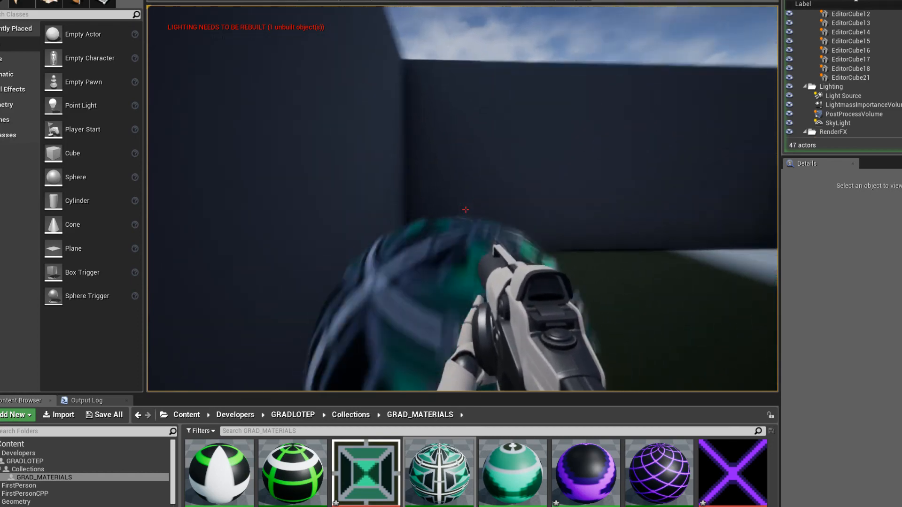
# Compare the tiling on the patterned cubes with the pattern on the sphere while playing the level
pyautogui.press('w')
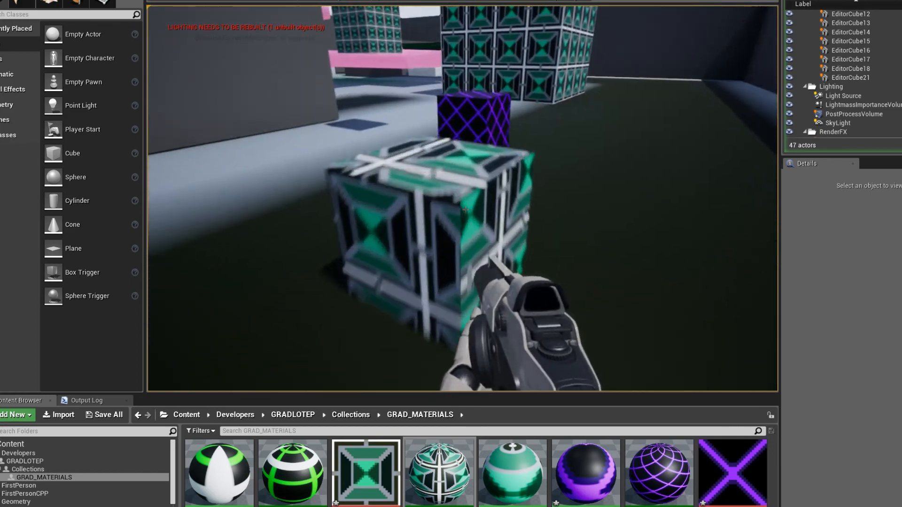
pyautogui.press('s')
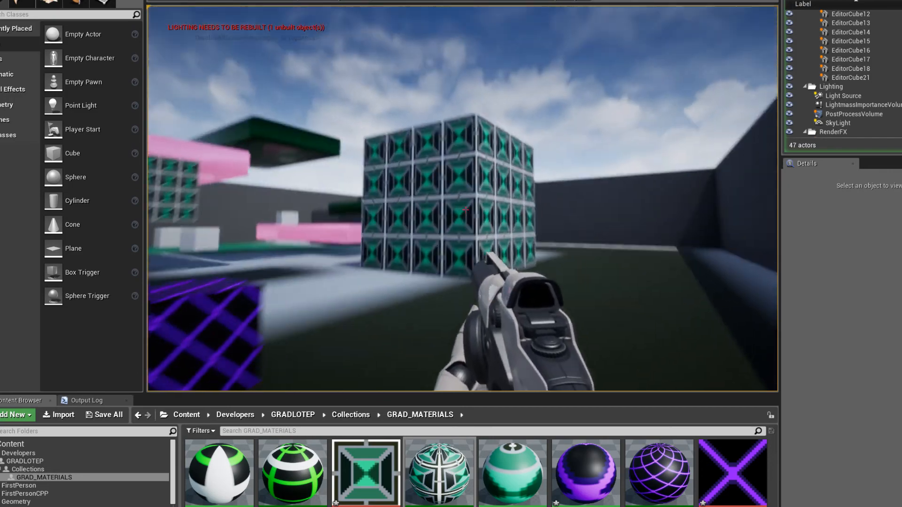
pyautogui.press('w')
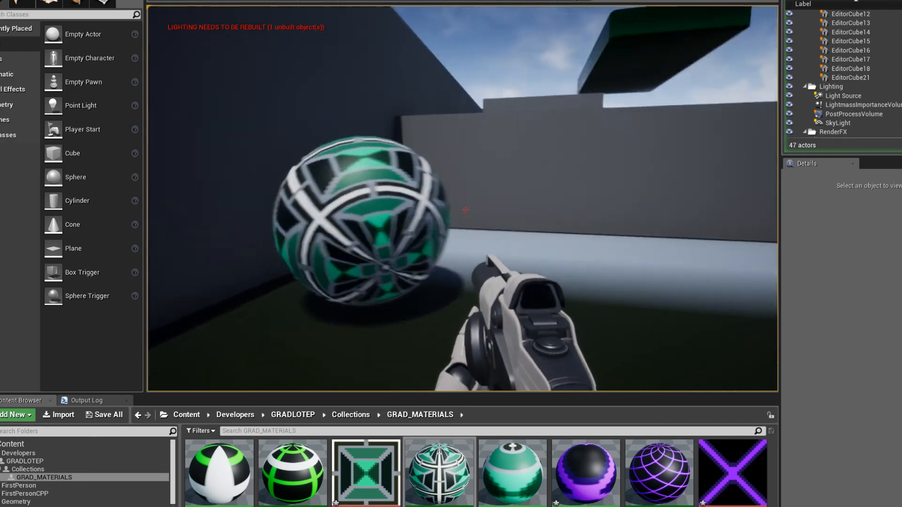
pyautogui.press('w')
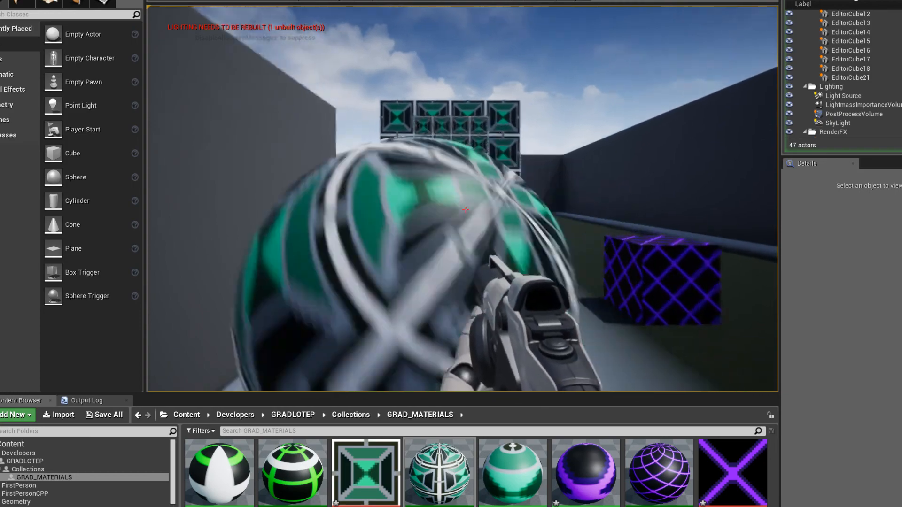
# Walk around the large tiled cubes and push the patterned sphere along the wall to inspect both surfaces, and end the play session
pyautogui.press('w')
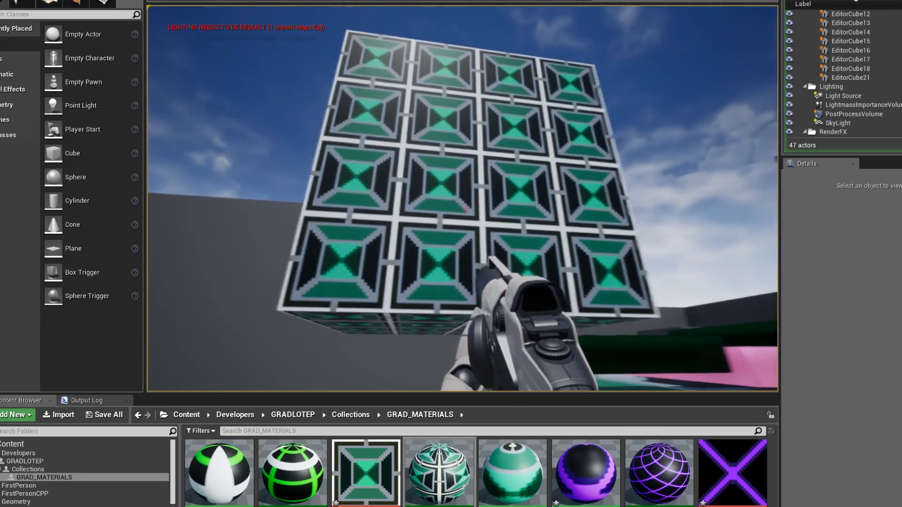
pyautogui.press('w')
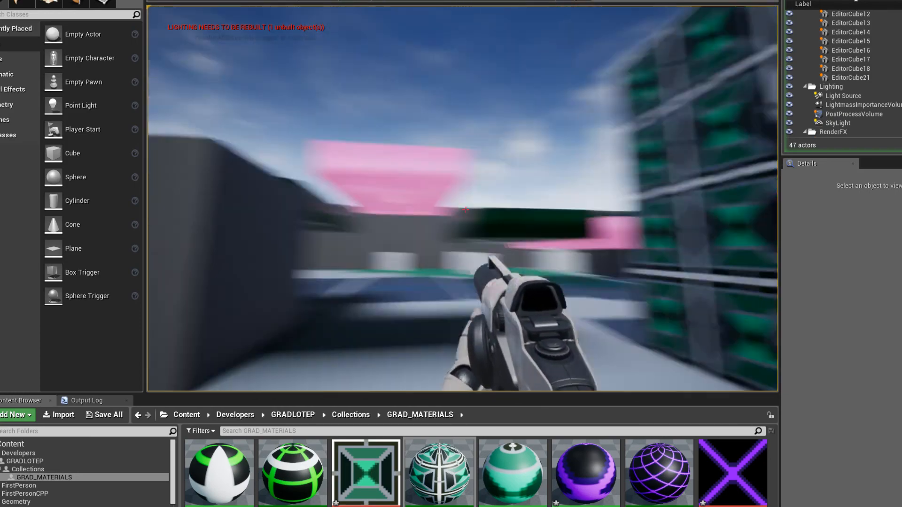
pyautogui.press('w')
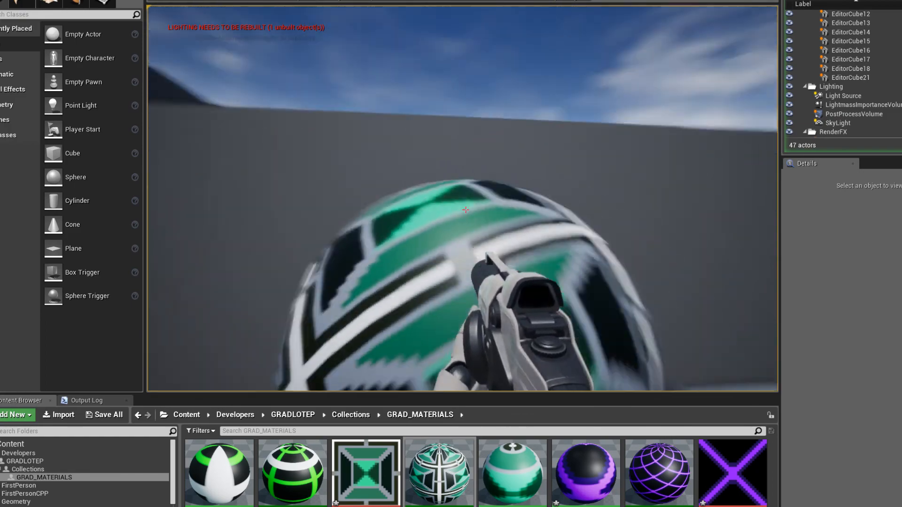
pyautogui.press('w')
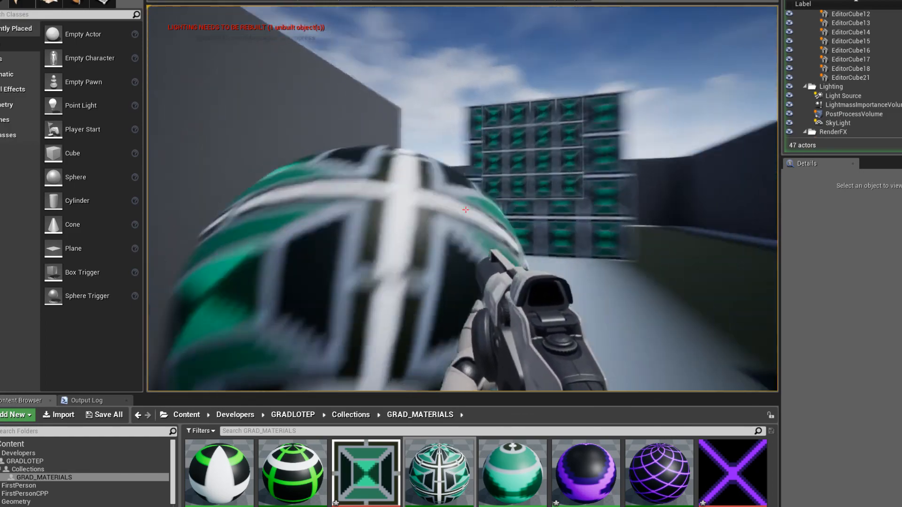
pyautogui.press('w')
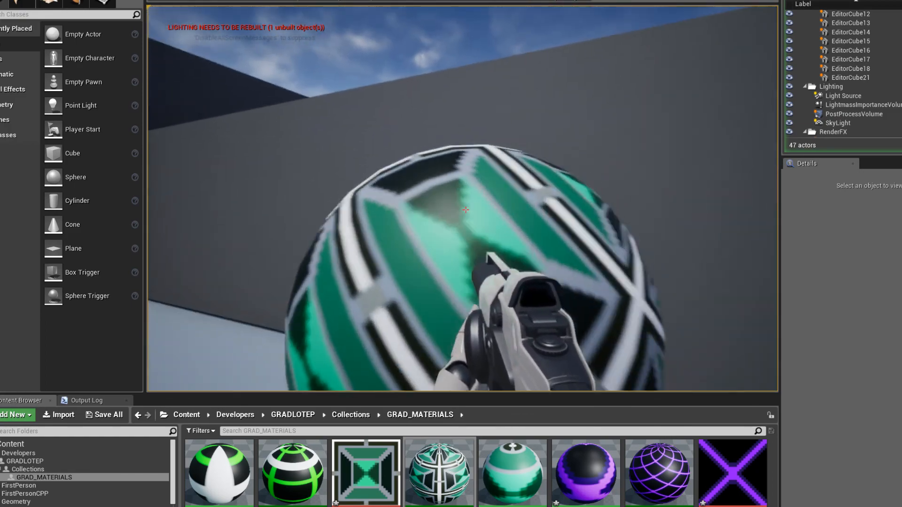
pyautogui.press('Escape')
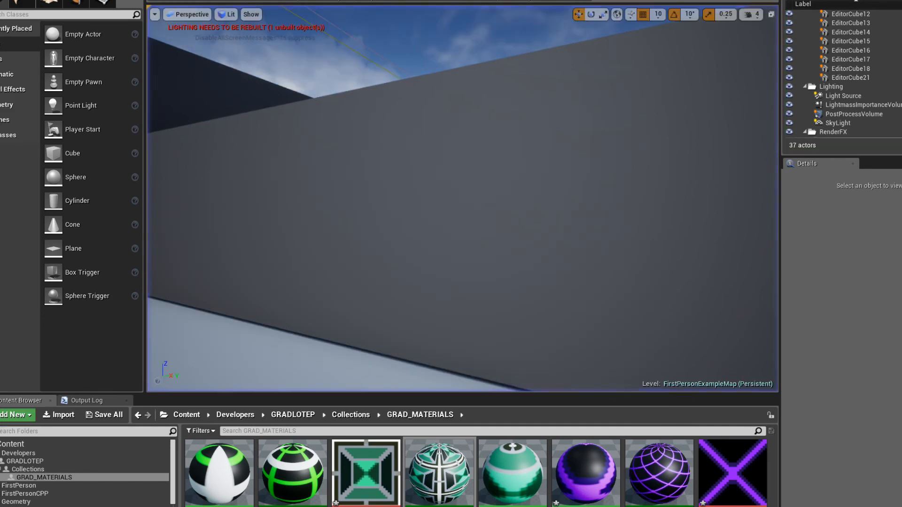
# Switch to Windows Explorer and locate the source texture pyr_cub.png in the PATTERNS folder under HEAVY_CORE, 2D_ART, SPRITES on the D: drive
pyautogui.hotkey('alt', 'Tab')
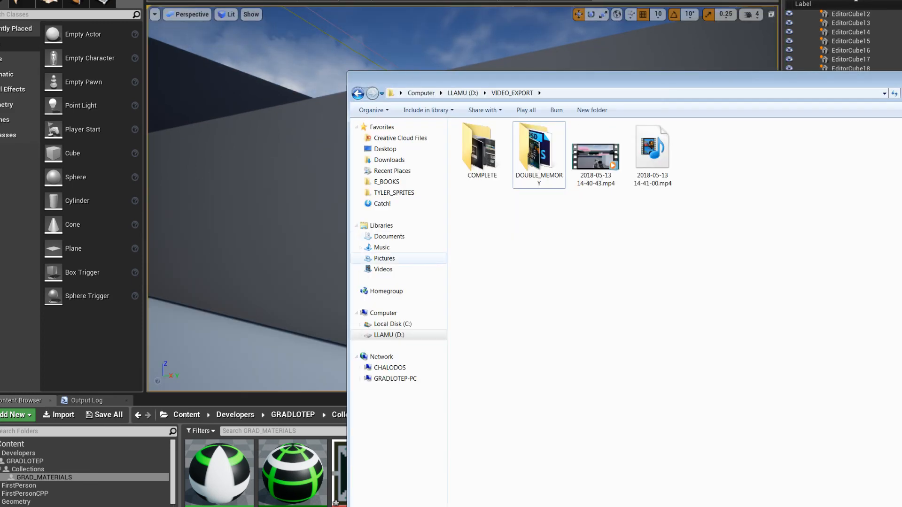
pyautogui.doubleClick(389, 335)
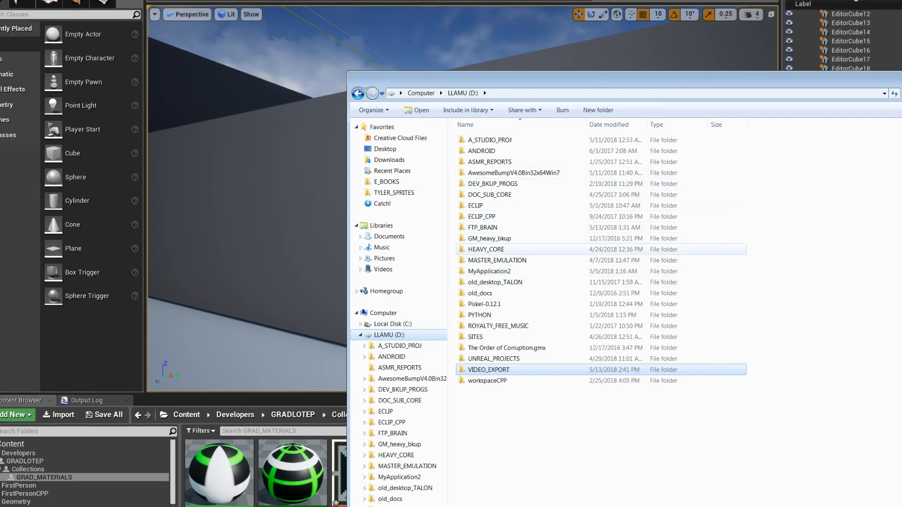
pyautogui.doubleClick(486, 249)
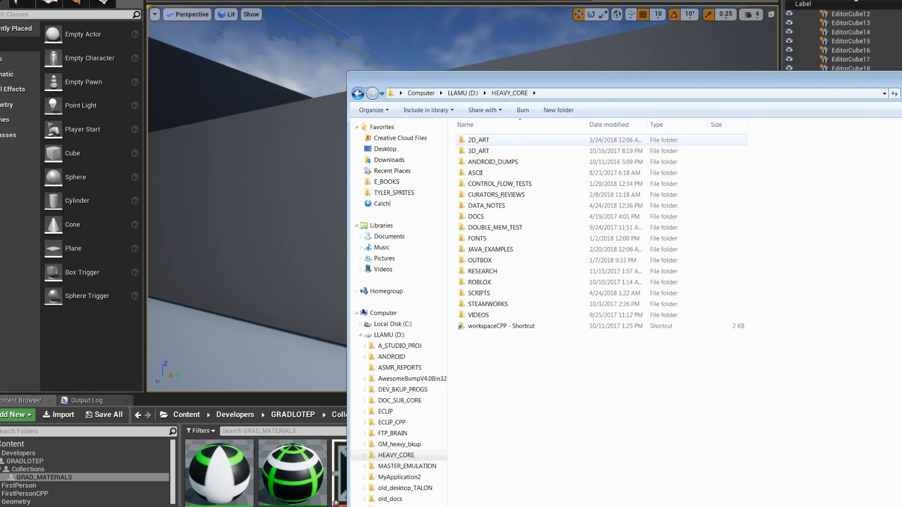
pyautogui.doubleClick(479, 140)
pyautogui.doubleClick(480, 337)
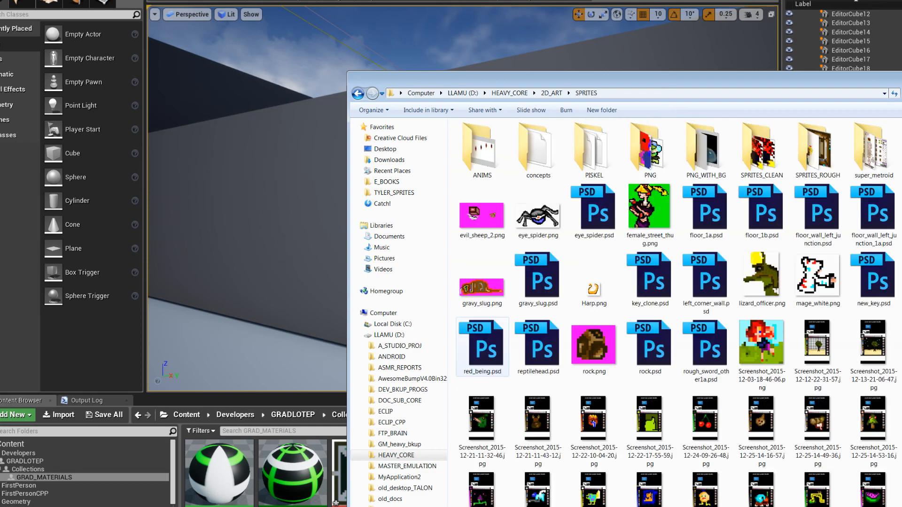
pyautogui.click(551, 93)
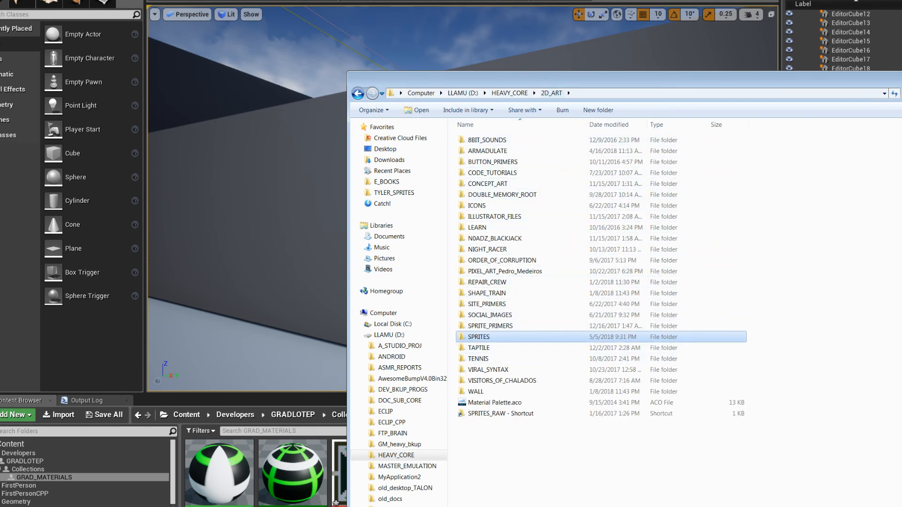
pyautogui.doubleClick(479, 336)
pyautogui.doubleClick(901, 150)
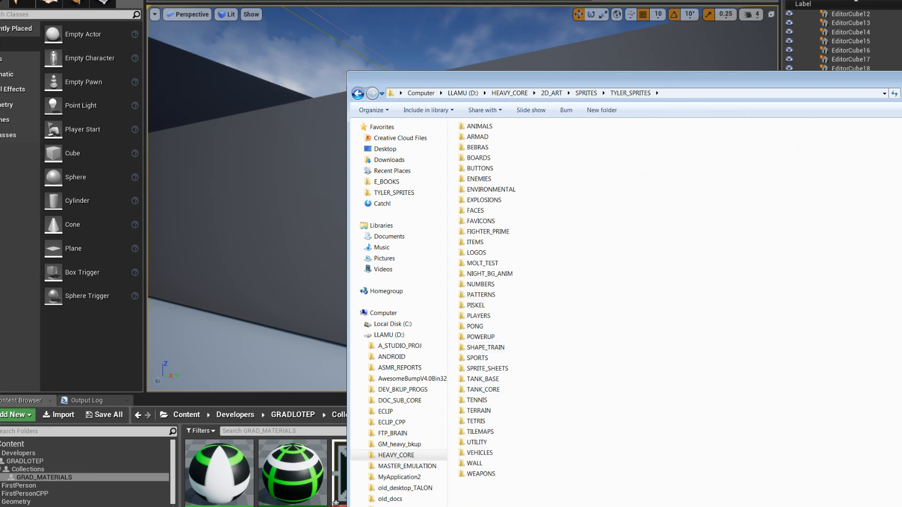
pyautogui.doubleClick(480, 294)
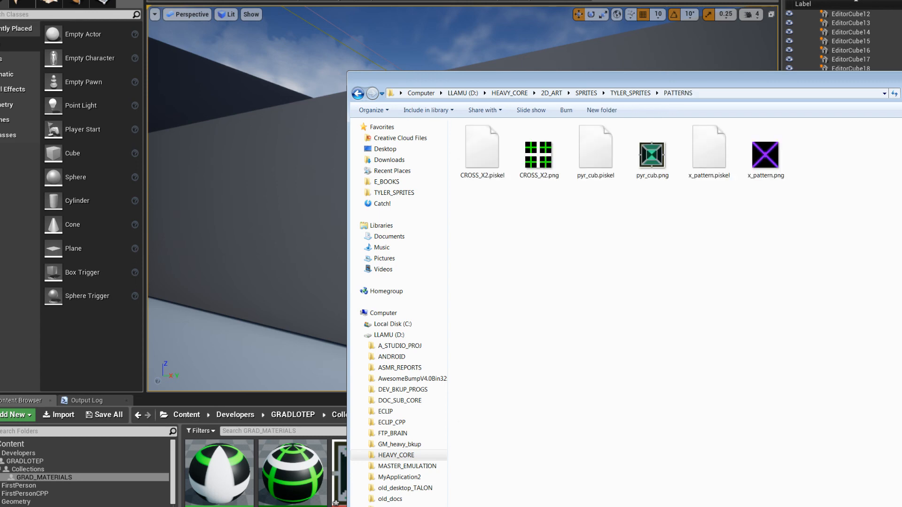
pyautogui.click(653, 155)
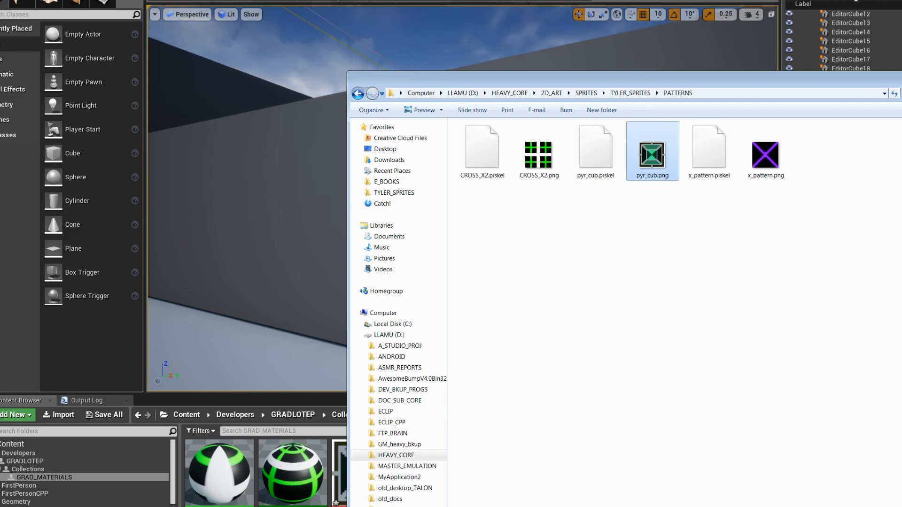
# Switch back to Unreal Editor and view the patterned cubes from behind the player start
pyautogui.hotkey('alt', 'Tab')
pyautogui.moveTo(561, 235); pyautogui.dragTo(470, 249, button='right')
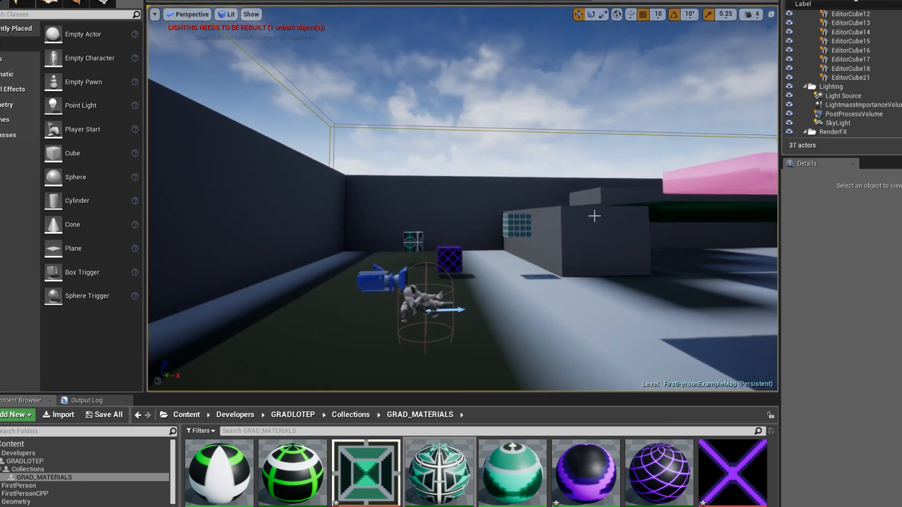